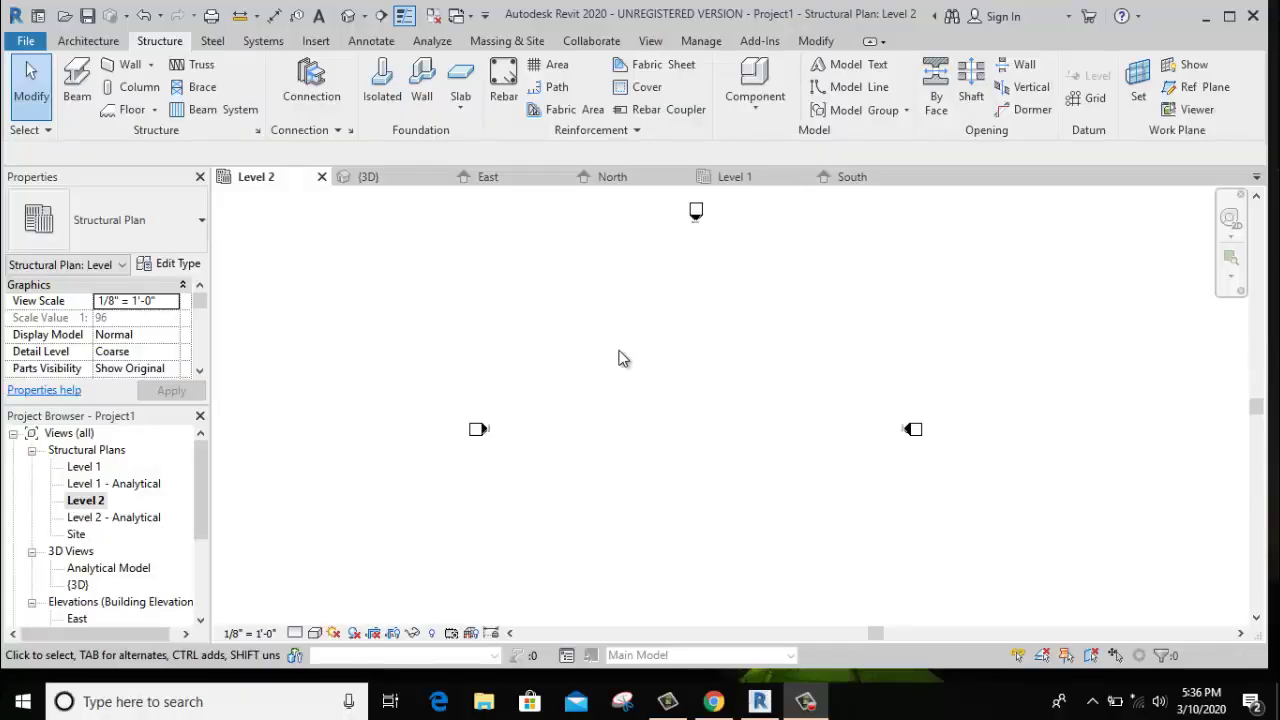
Dismiss the canvas context menu and show the Architecture ribbon tools on Level 2.
right_click(600, 327)
click(616, 334)
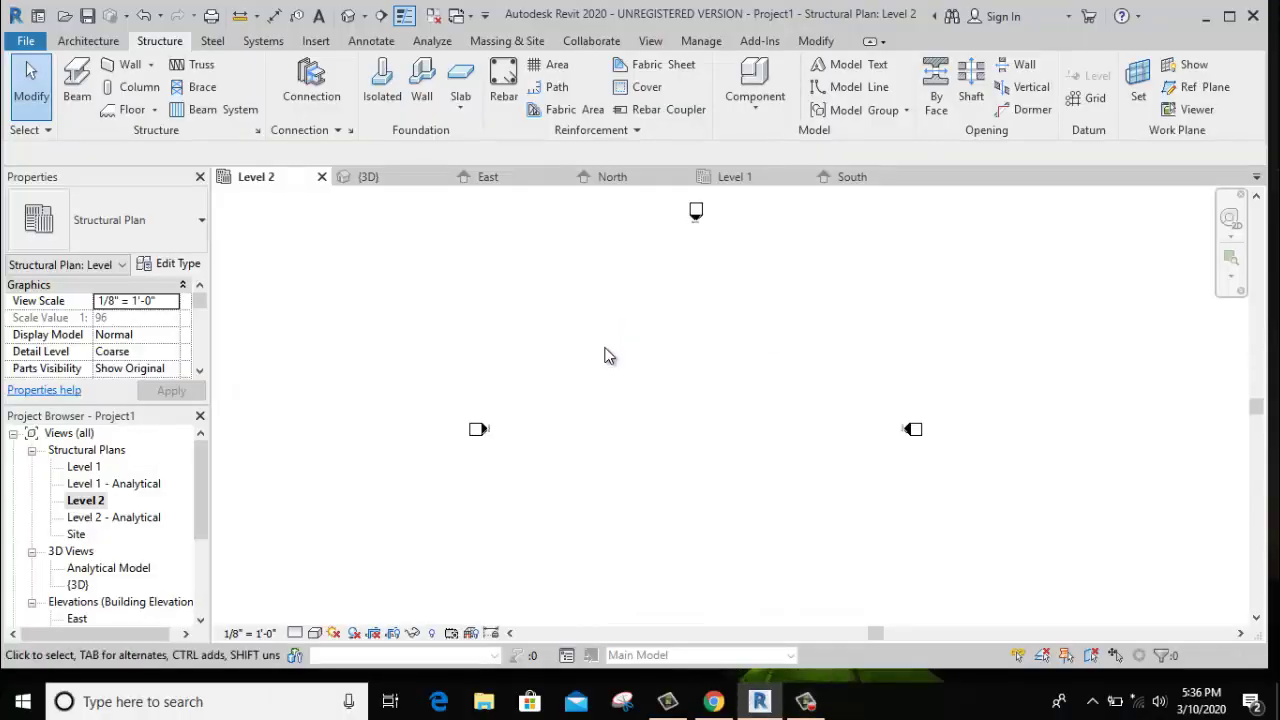
click(86, 42)
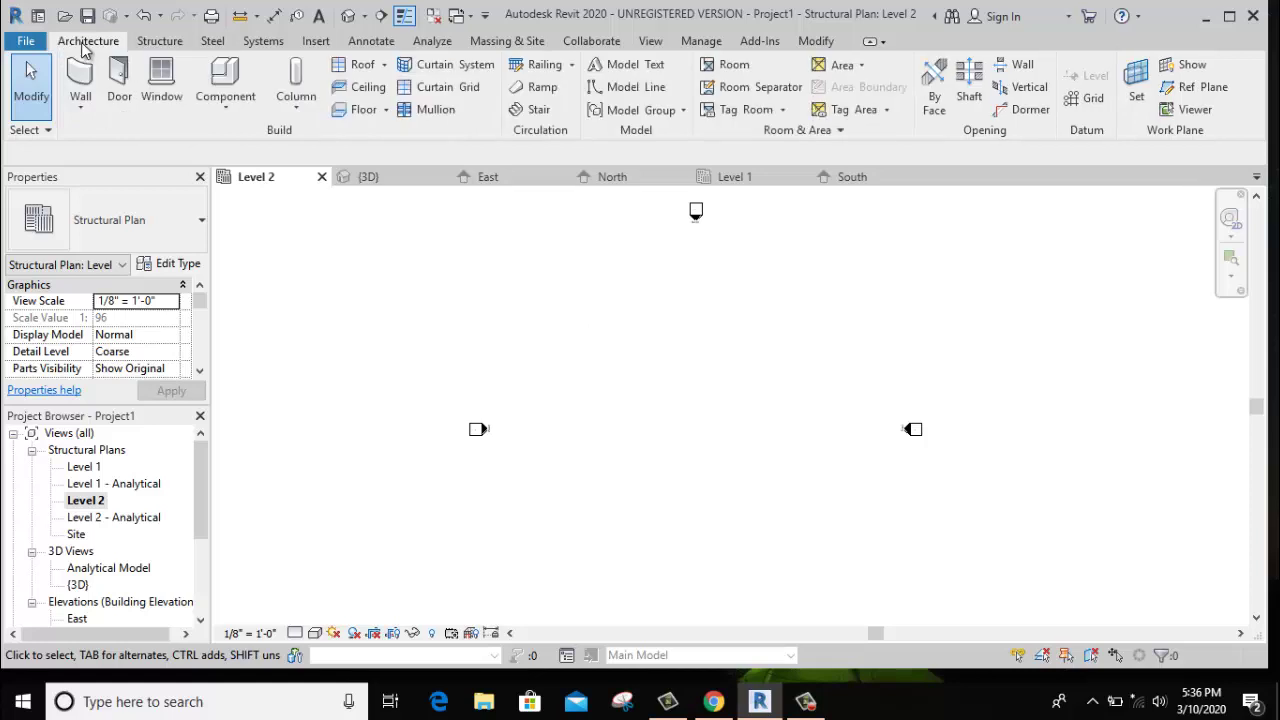
Start a stair and accept the monolithic cast-in-place stair type settings.
click(530, 112)
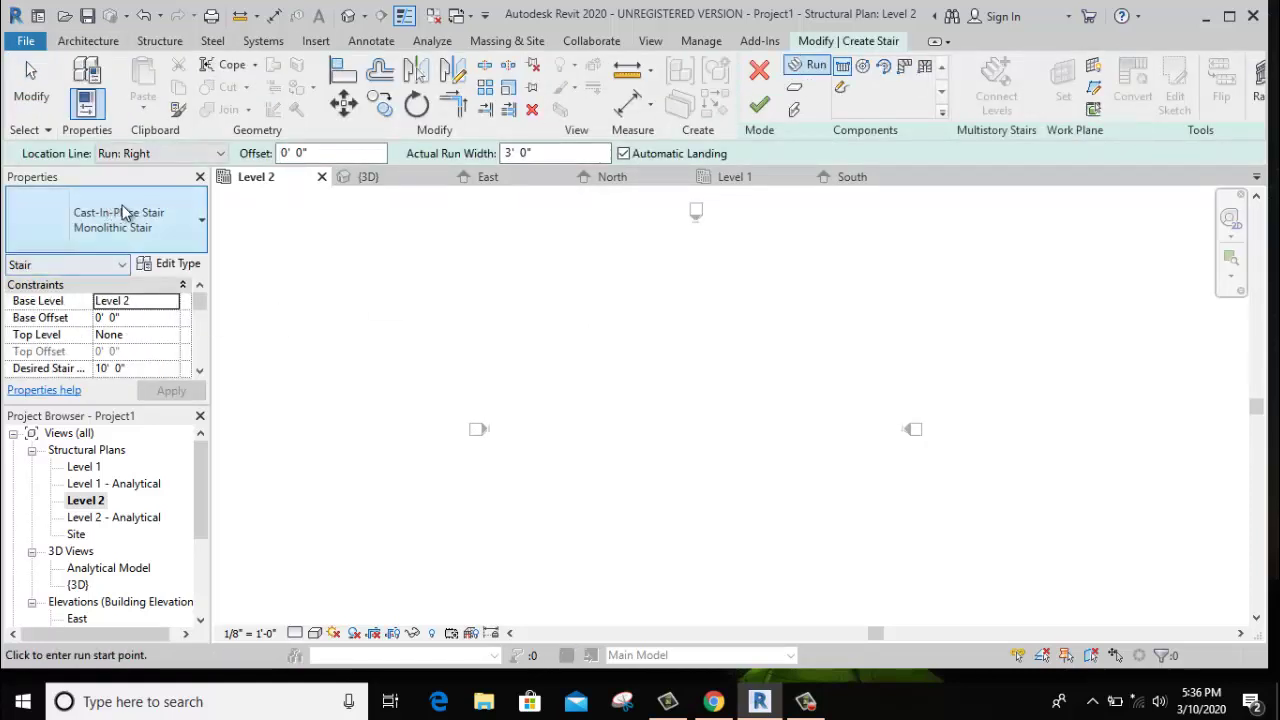
click(170, 266)
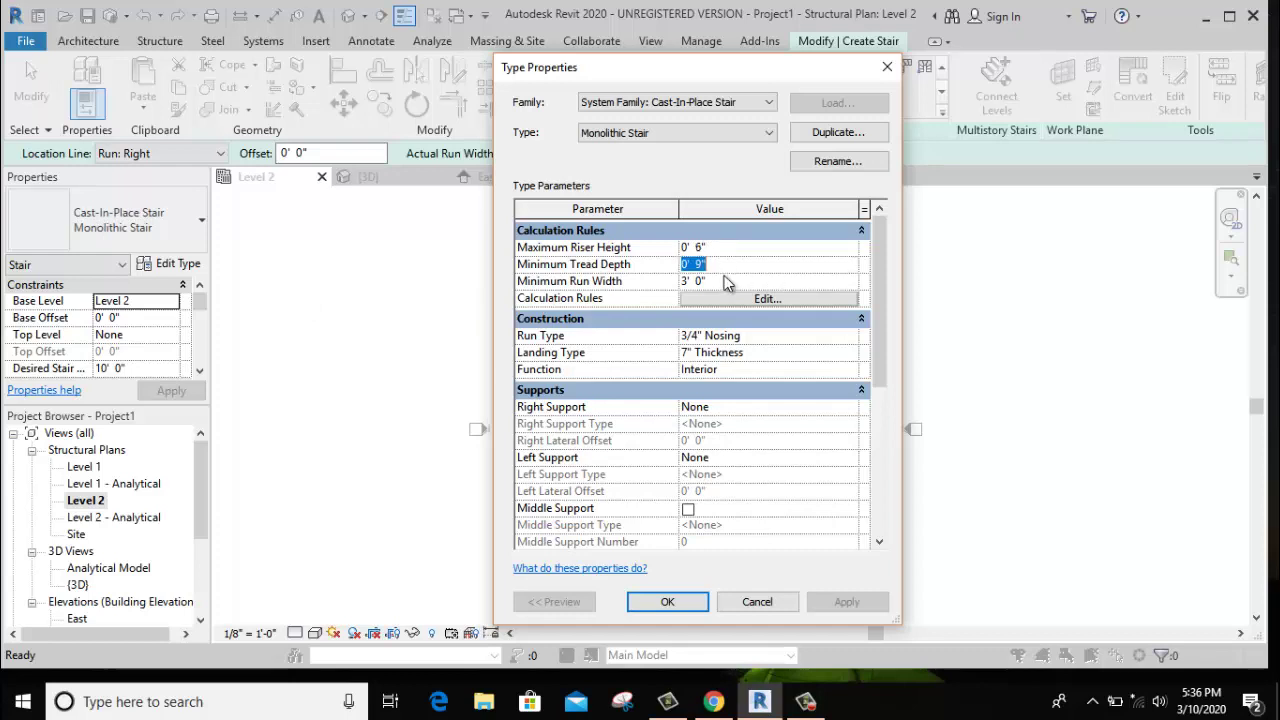
click(674, 606)
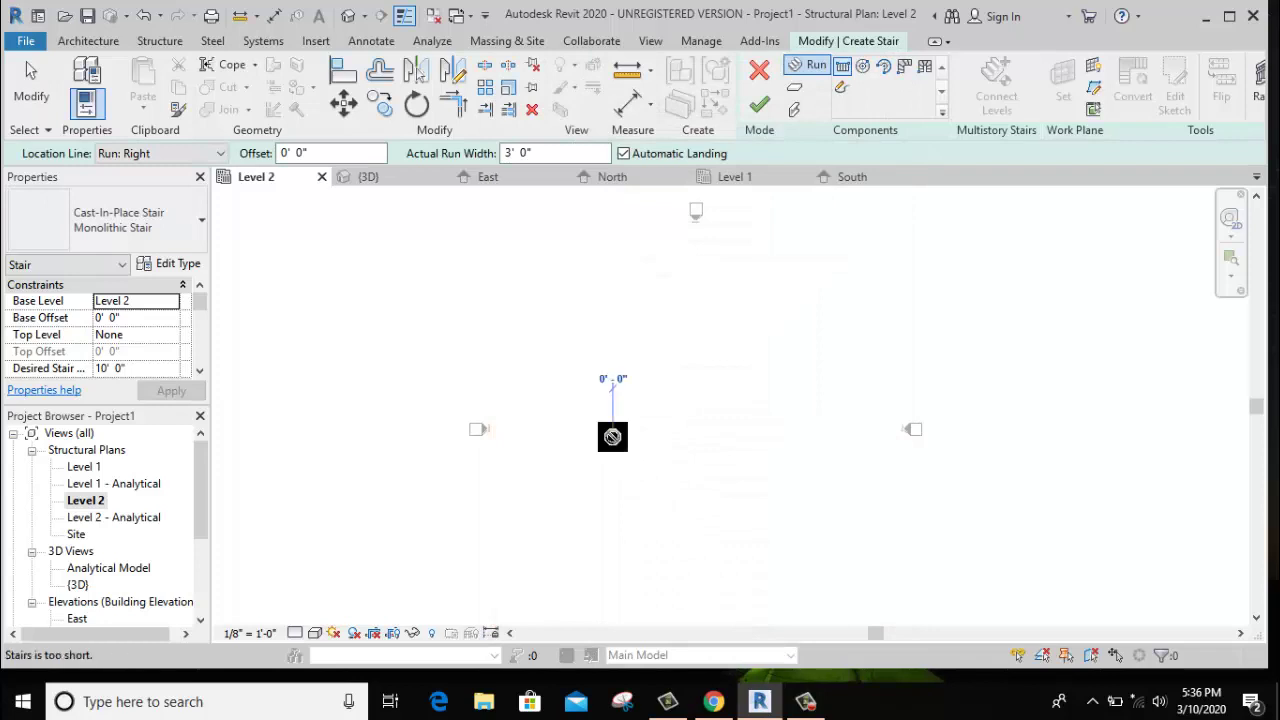
Place the end of the 20-riser run and finish the stair.
scroll(714, 444, up, 2)
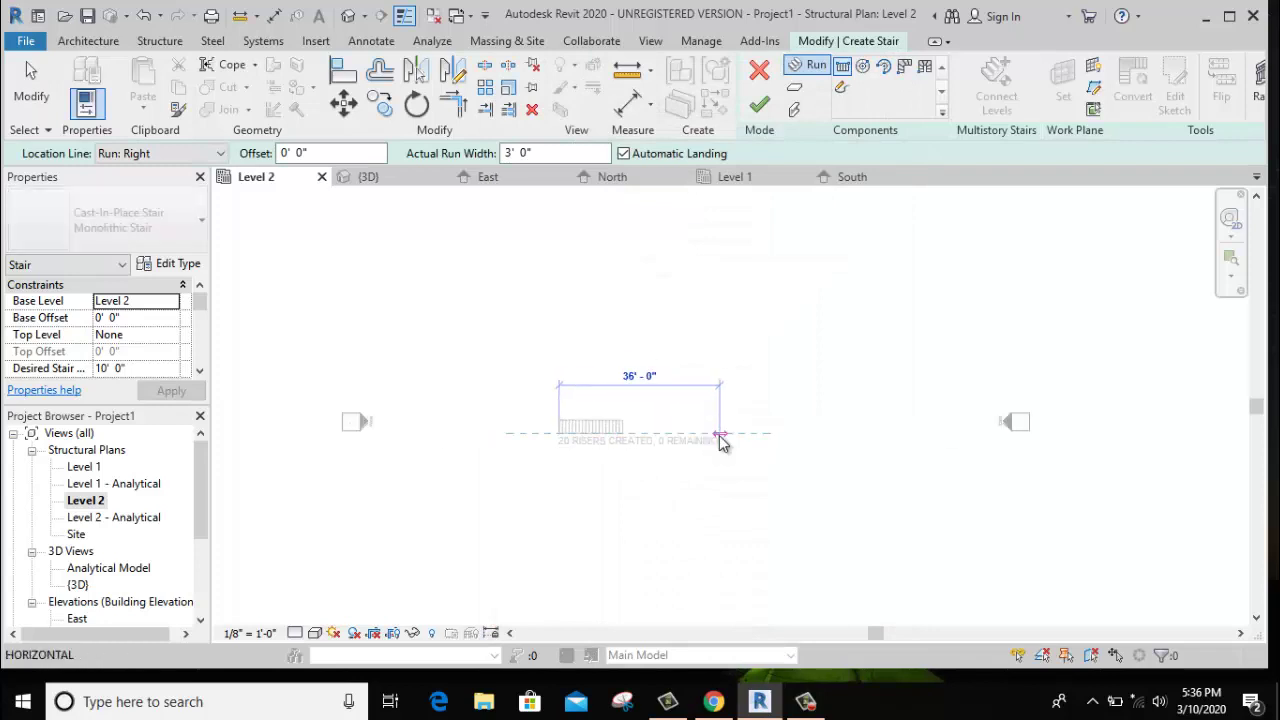
click(719, 437)
click(759, 104)
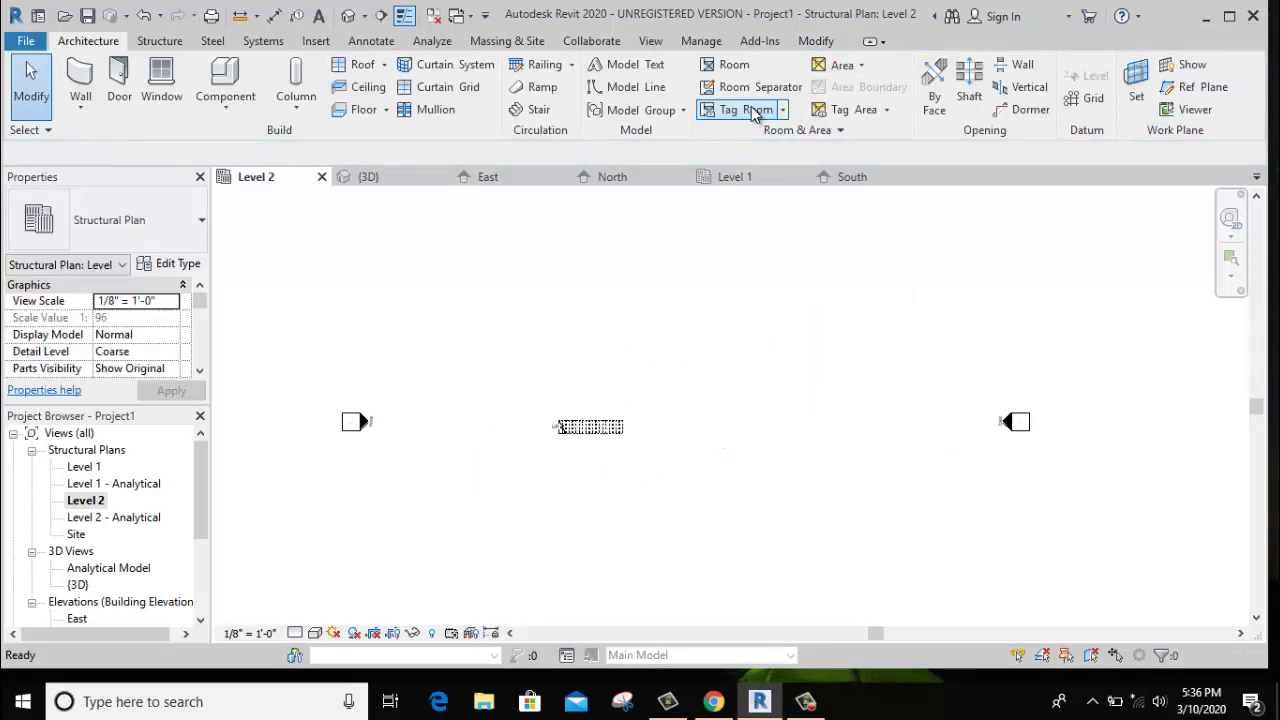
scroll(534, 452, up, 4)
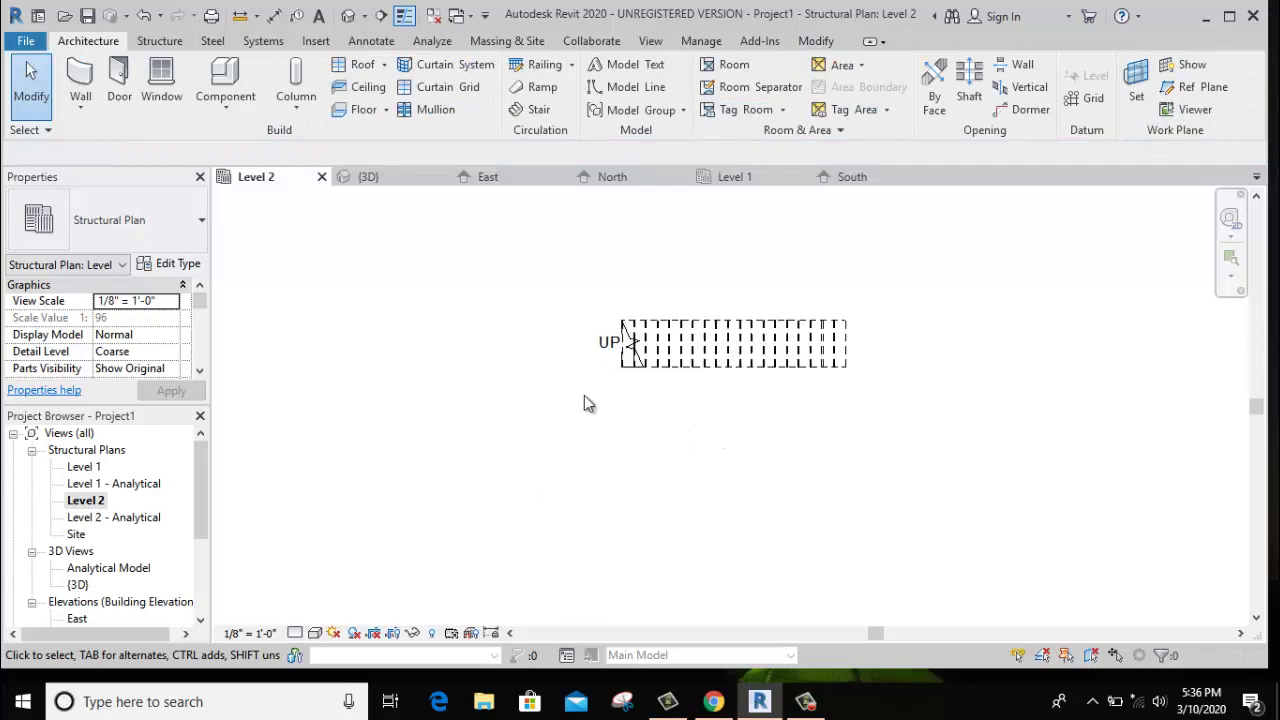
click(648, 41)
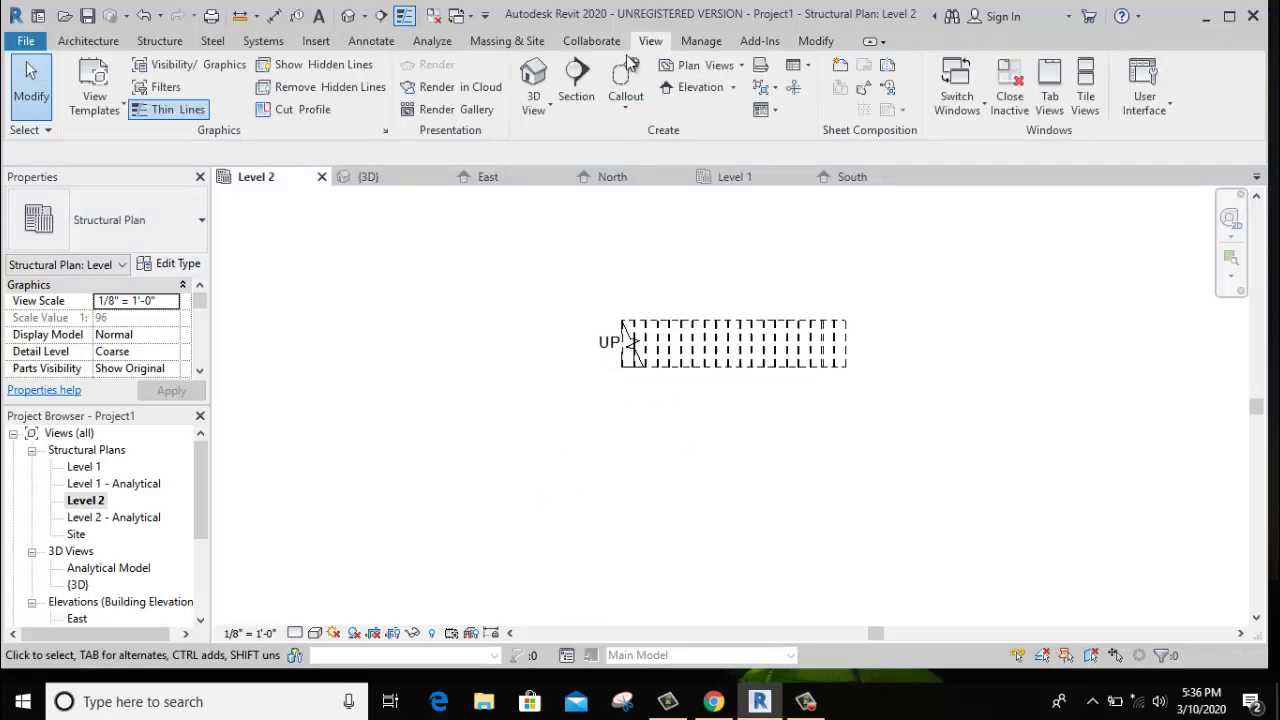
Open the default {3D} view and orbit, zoom and pan to frame the concrete stair.
click(538, 77)
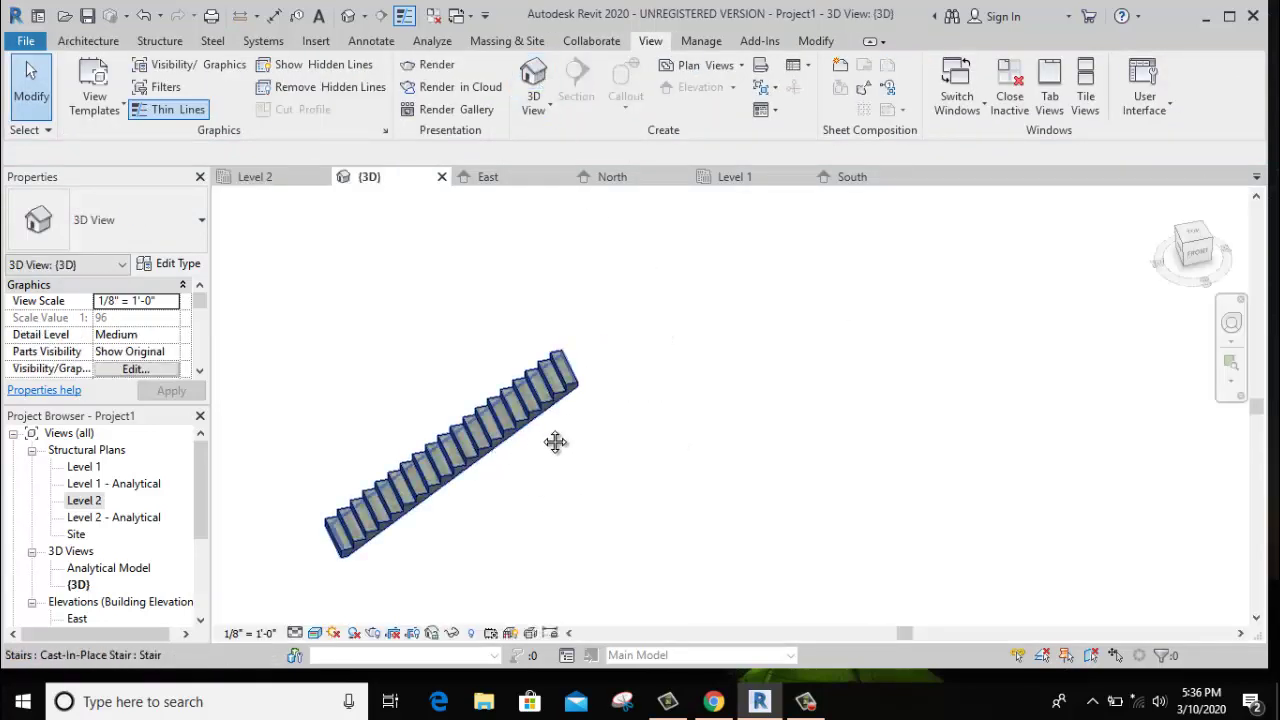
middle_drag(555, 441, 608, 423)
scroll(539, 446, up, 2)
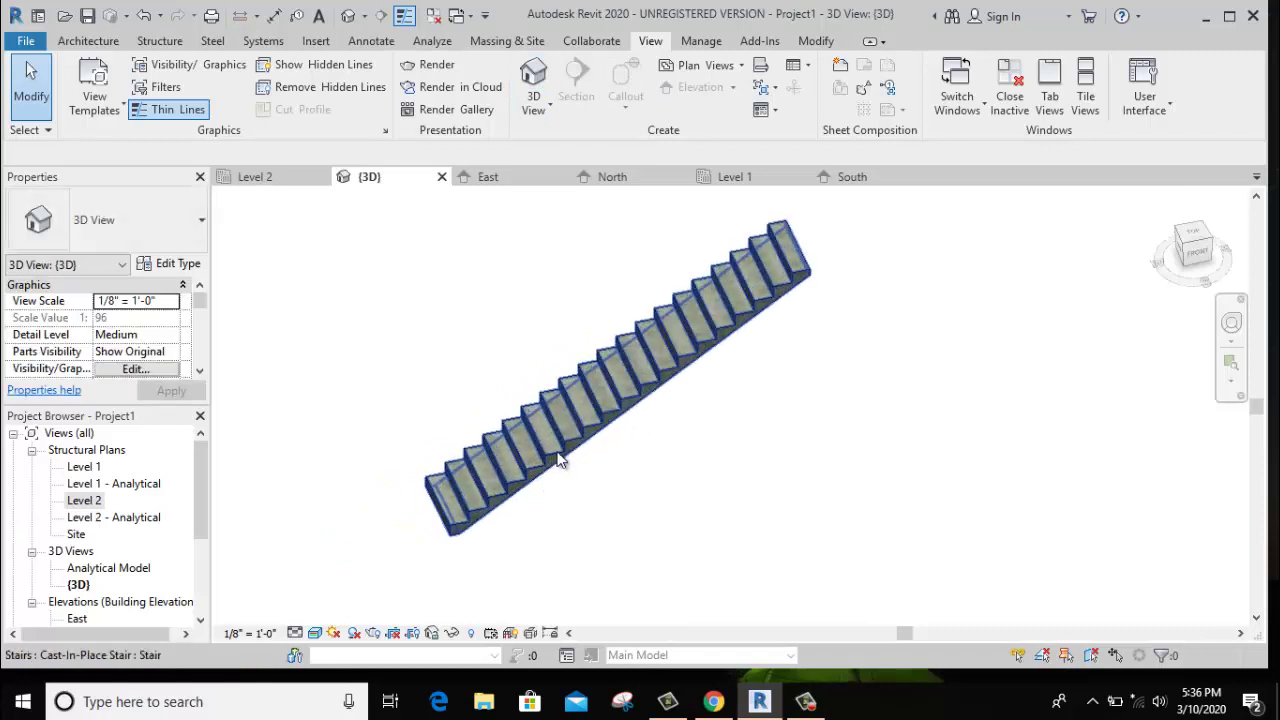
scroll(559, 459, up, 2)
scroll(503, 429, down, 1)
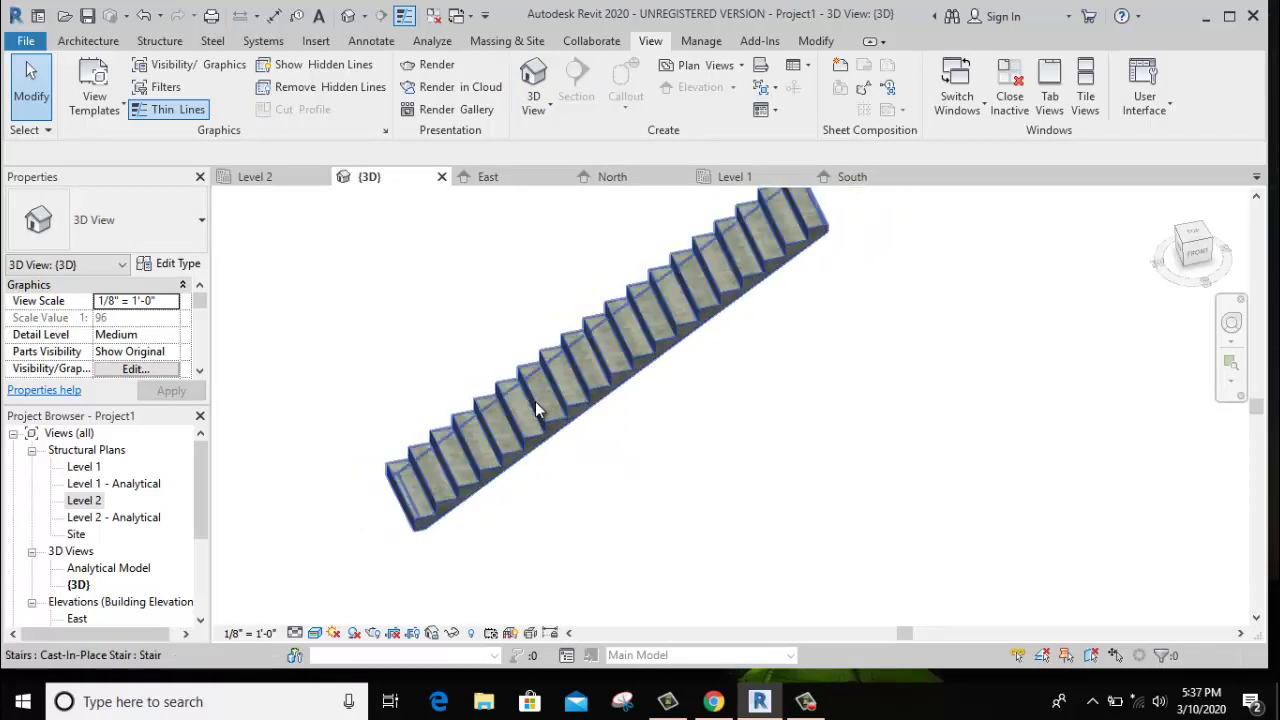
mouse_move(535, 401)
shift+middle_down()
mouse_move(596, 406)
mouse_move(450, 520)
shift+middle_up()
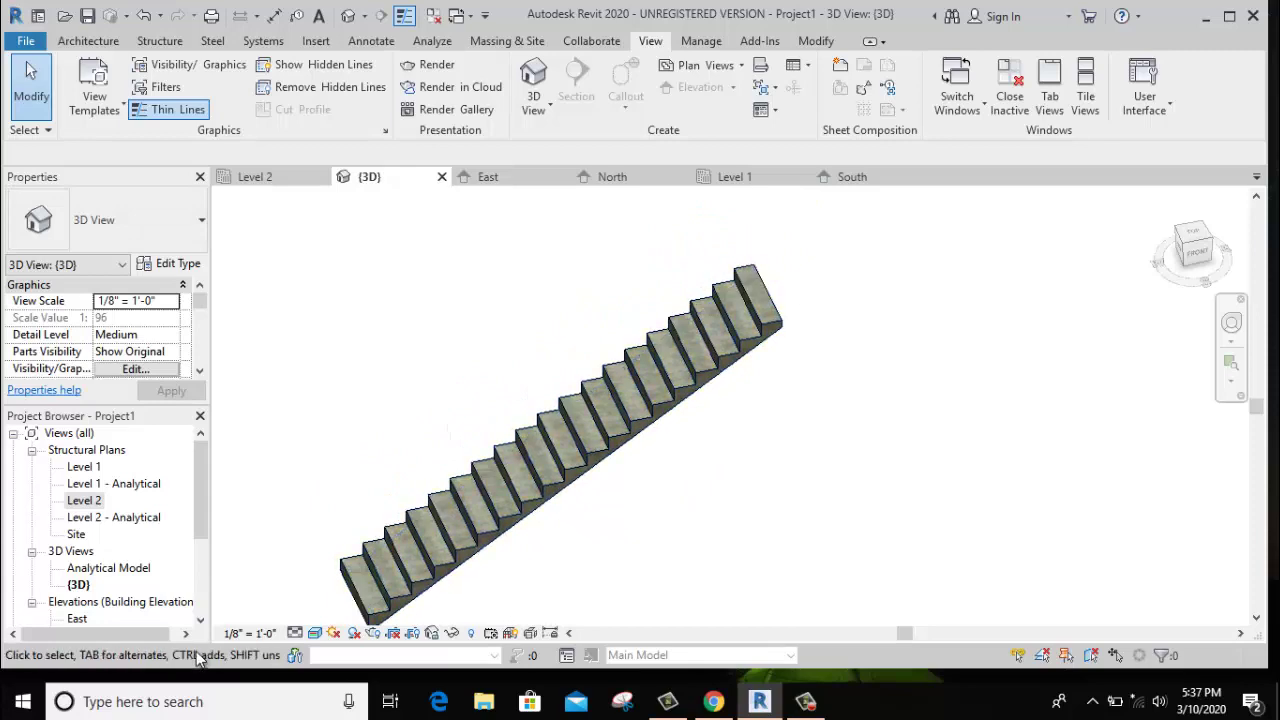
middle_drag(312, 596, 362, 541)
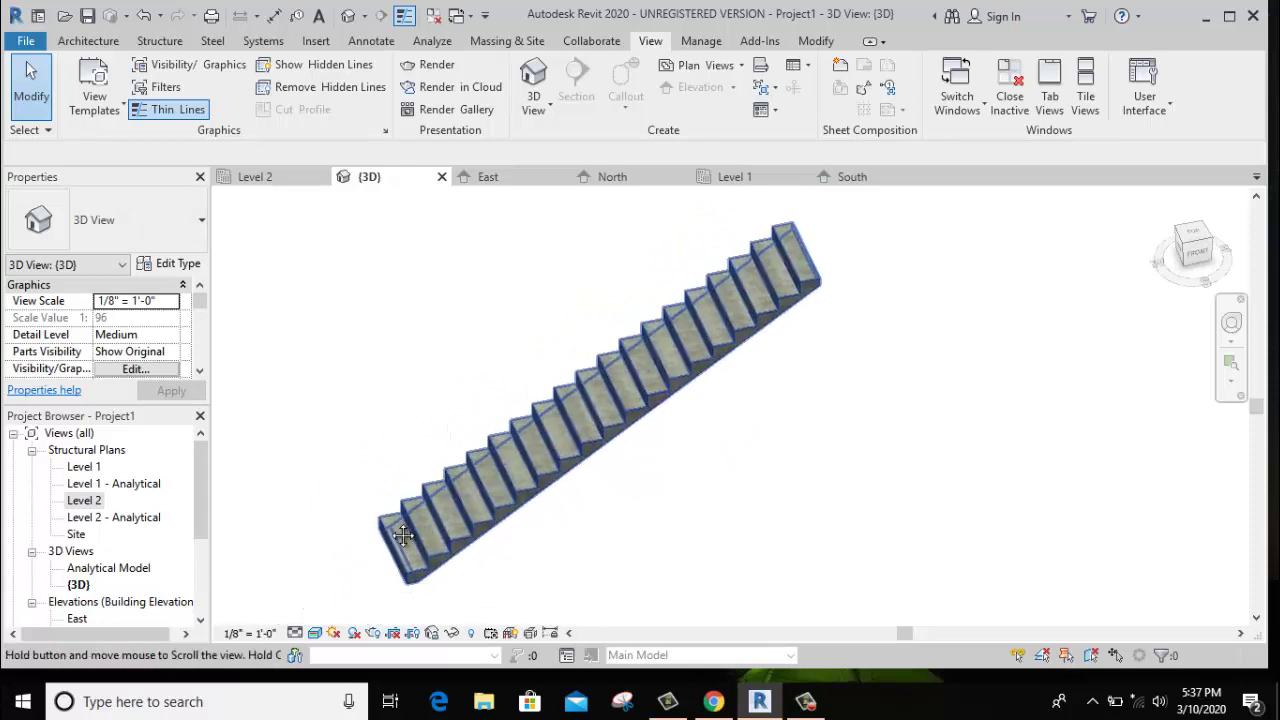
click(714, 703)
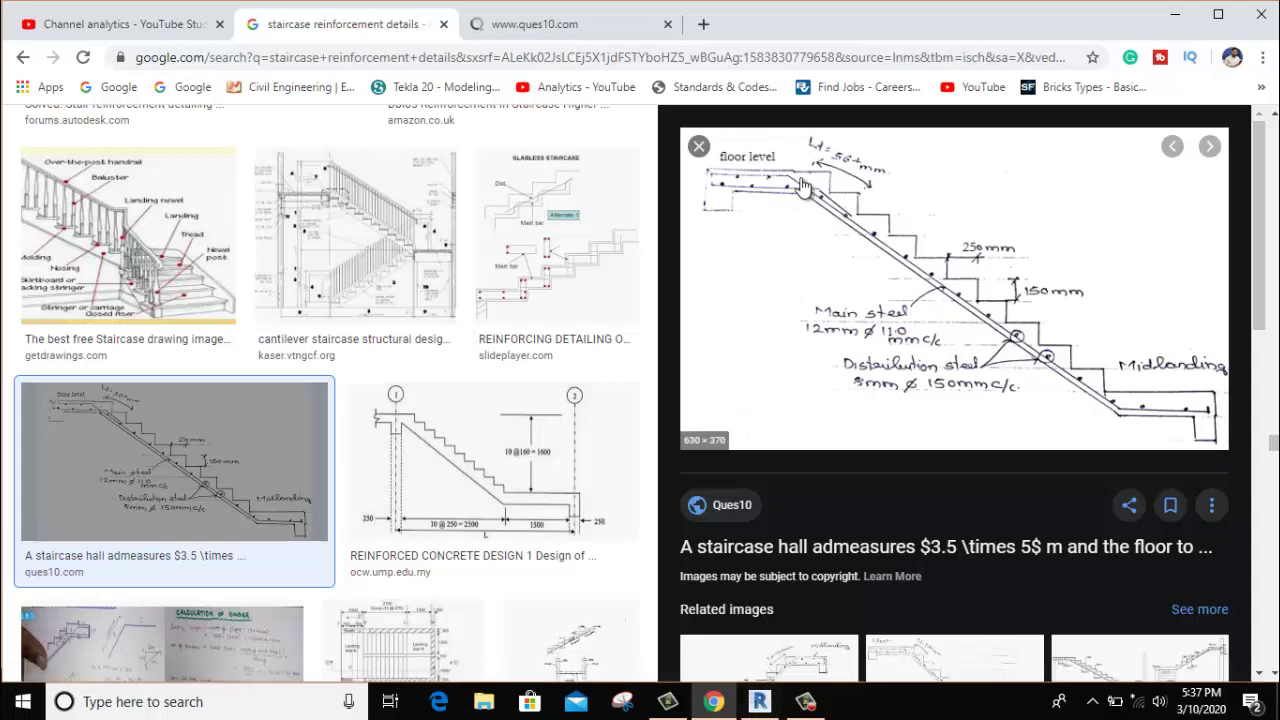
click(759, 701)
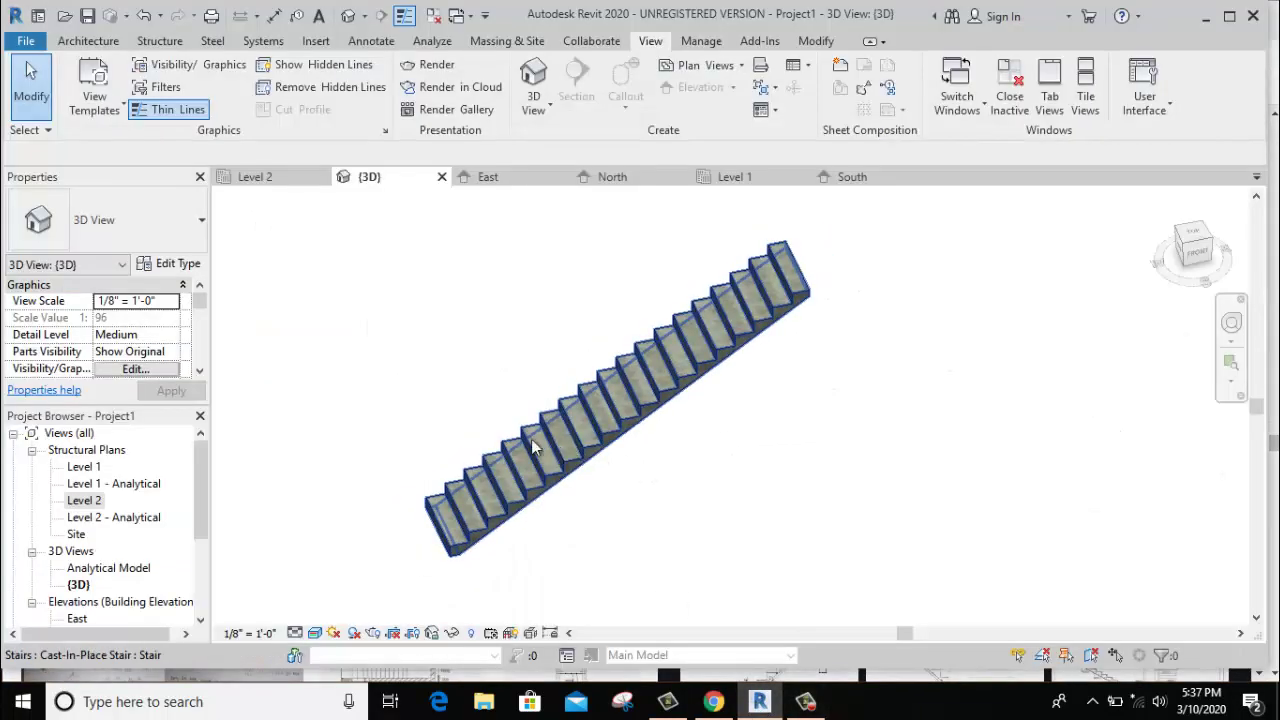
Open the North elevation and delete the stair's handrail.
scroll(125, 575, down, 2)
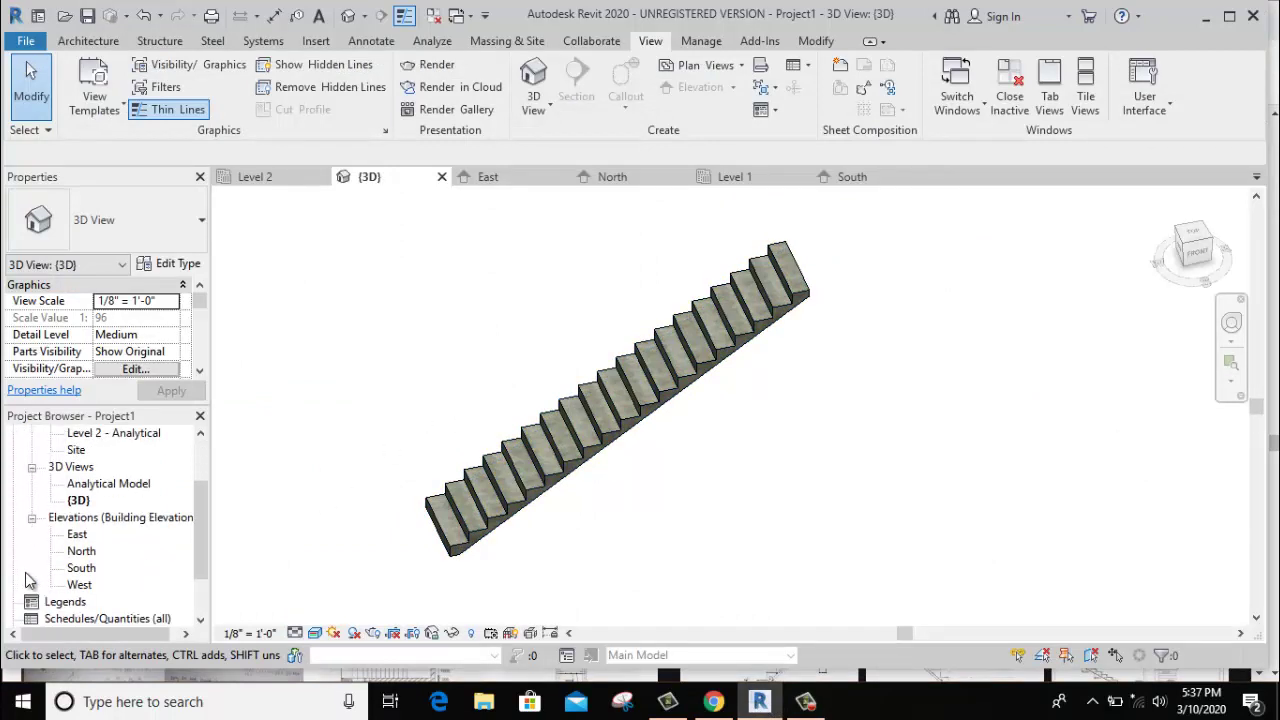
double_click(78, 553)
middle_drag(685, 393, 656, 424)
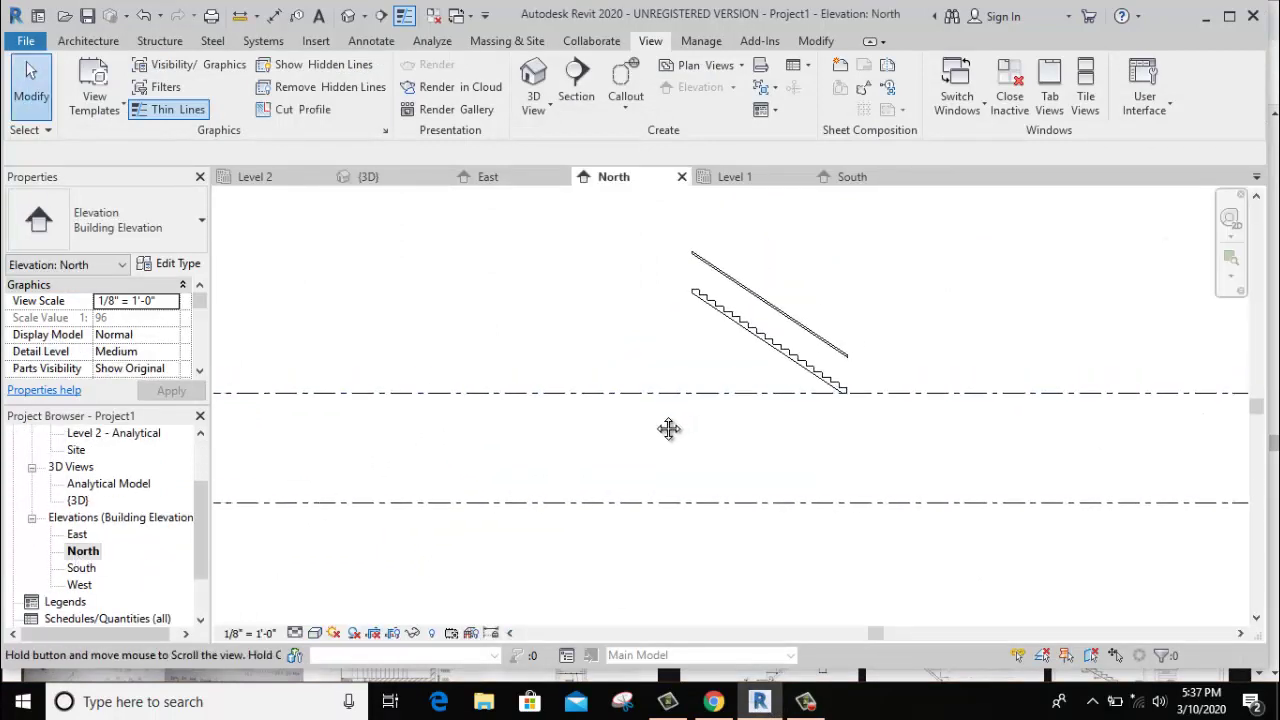
click(807, 350)
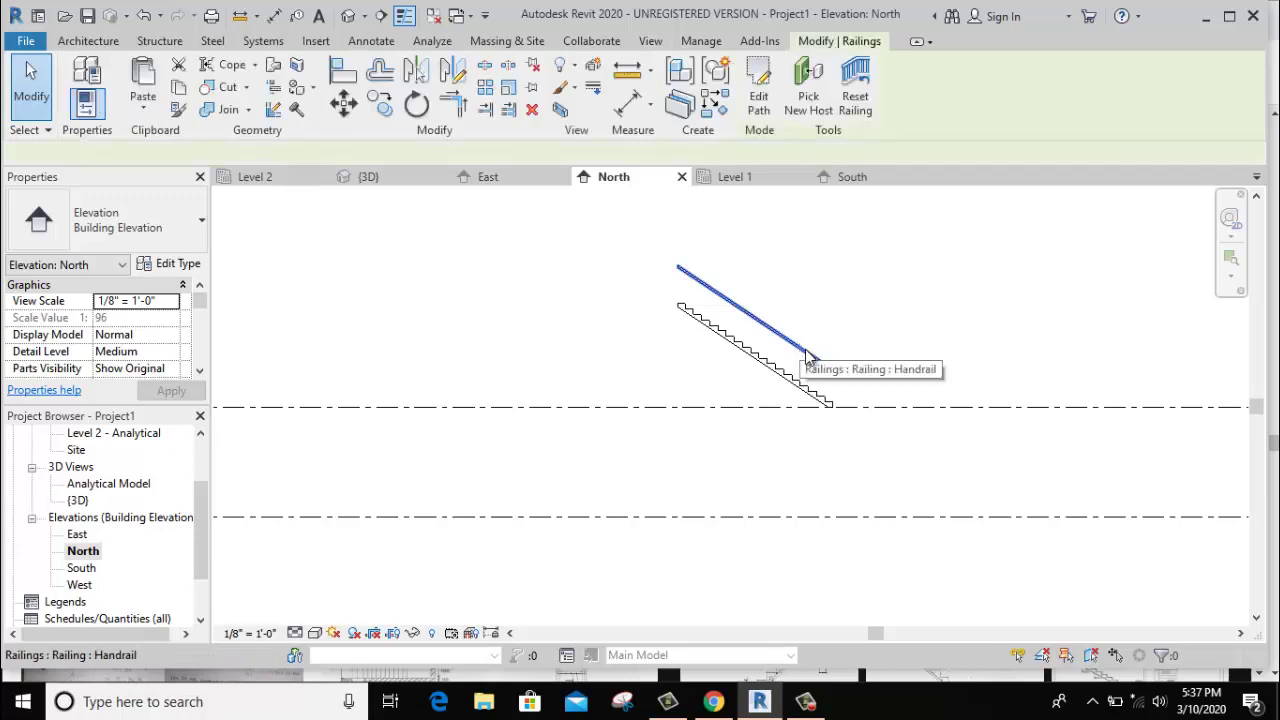
click(903, 310)
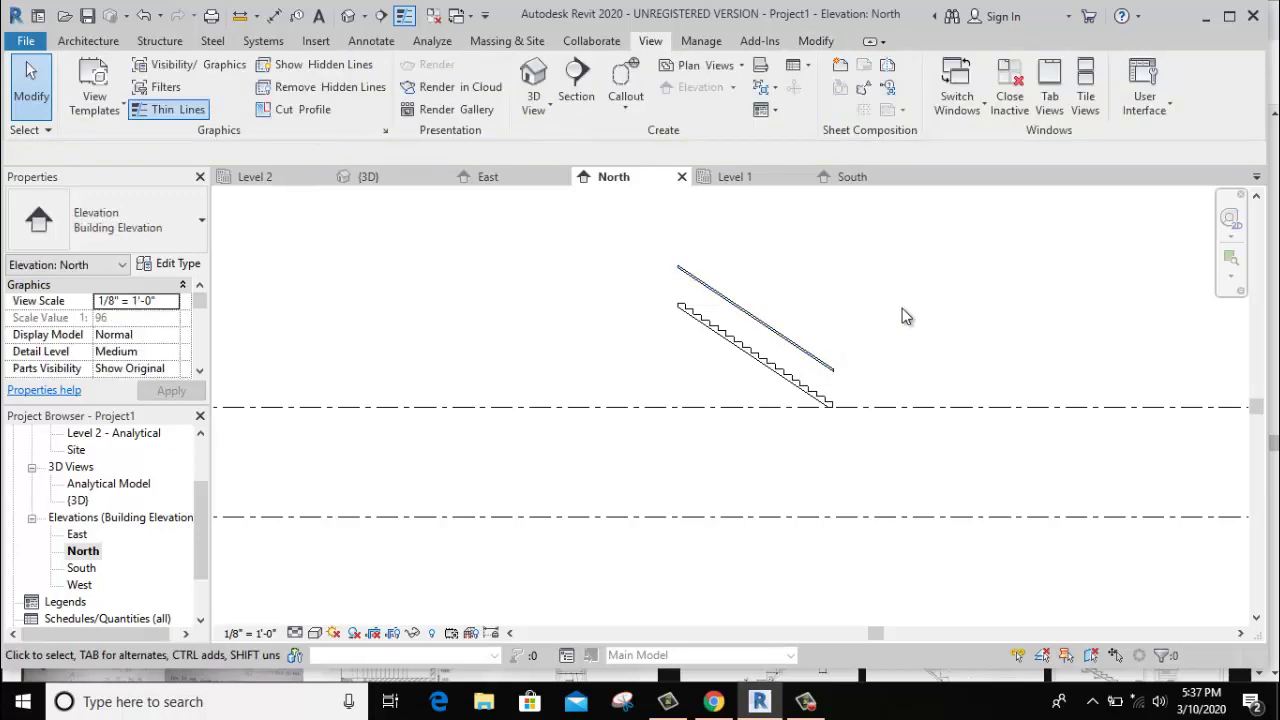
click(809, 355)
key(Delete)
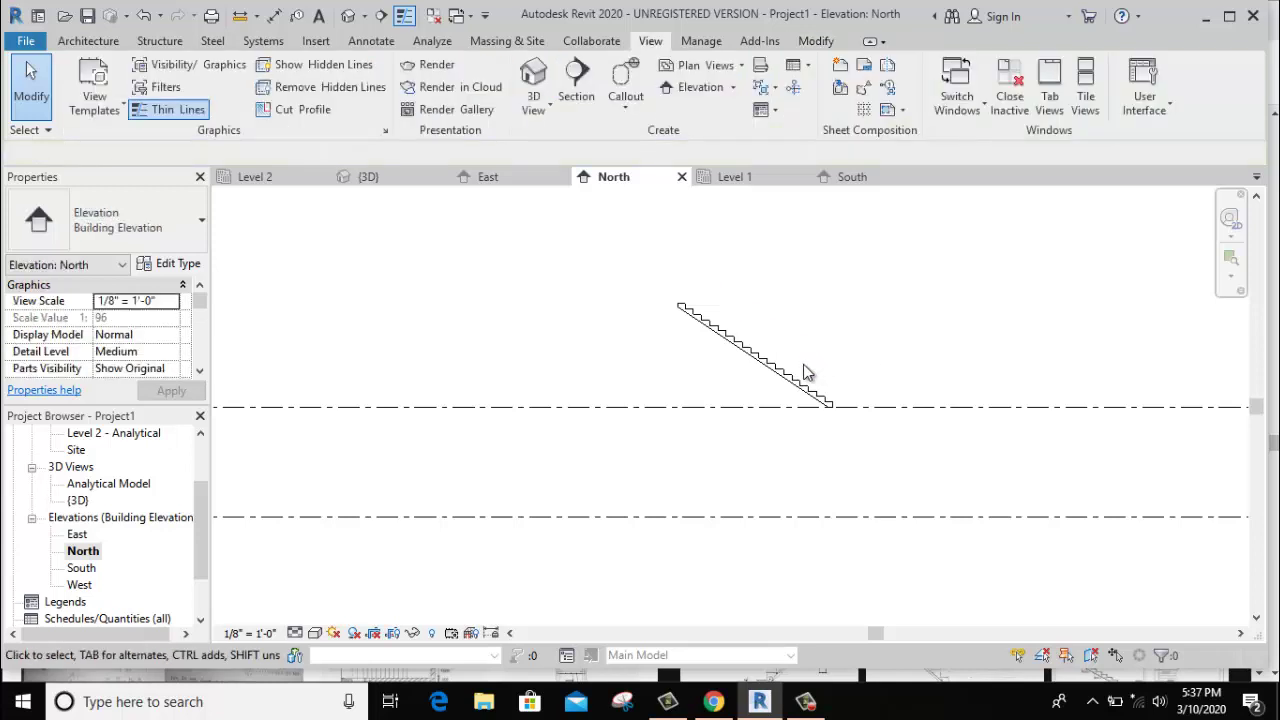
Open the East, then South elevation, and centre the stair's stepped profile.
double_click(76, 534)
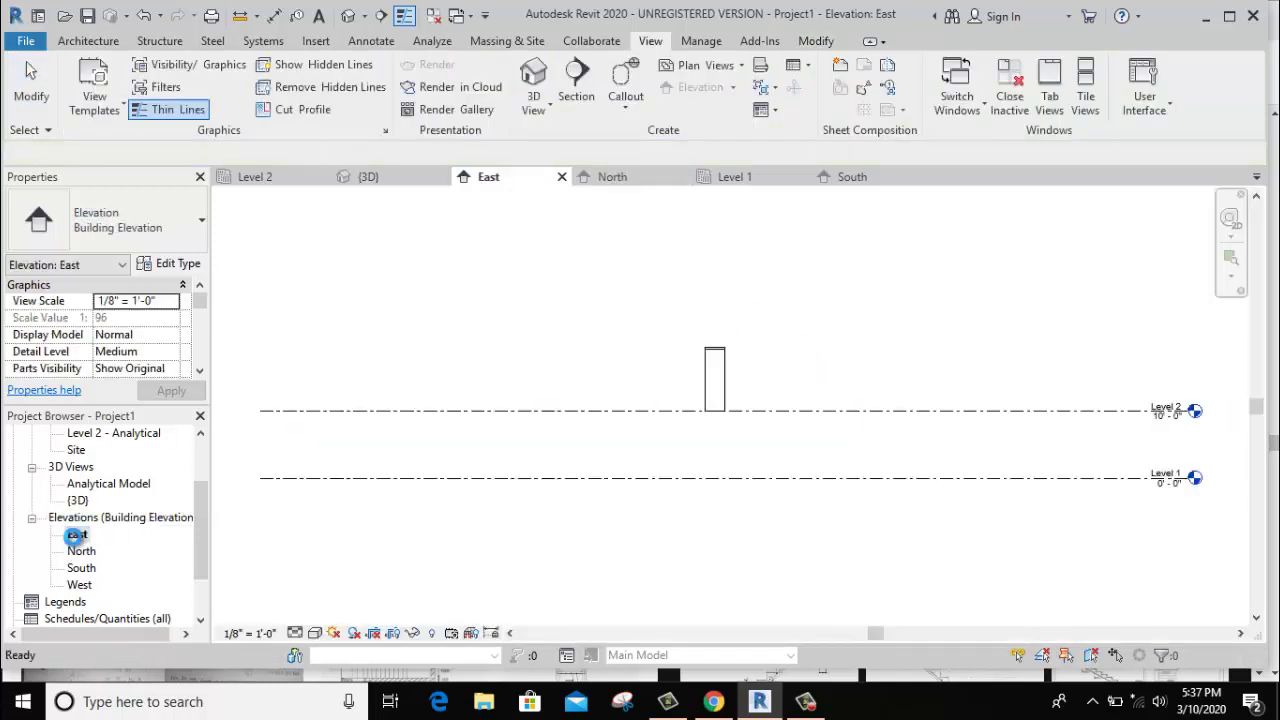
click(789, 190)
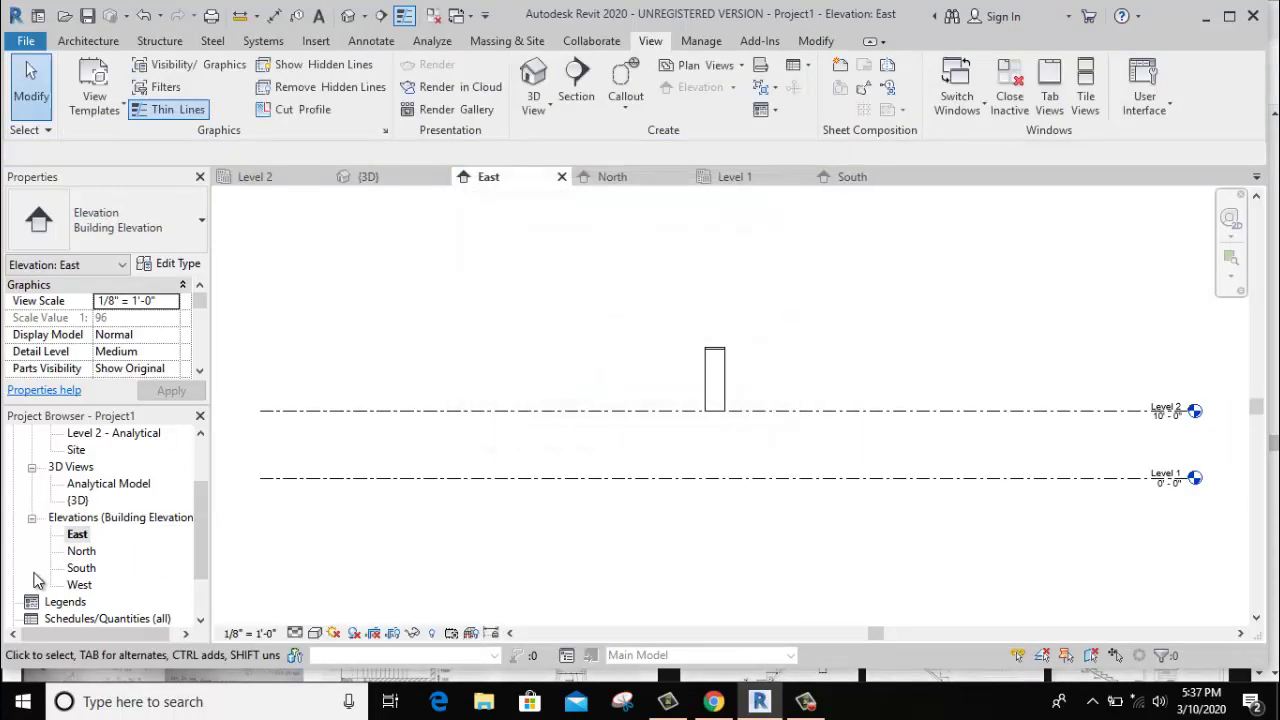
double_click(79, 568)
mouse_move(771, 456)
middle_down()
mouse_move(846, 431)
mouse_move(889, 360)
mouse_move(967, 408)
middle_up()
scroll(438, 428, up, 2)
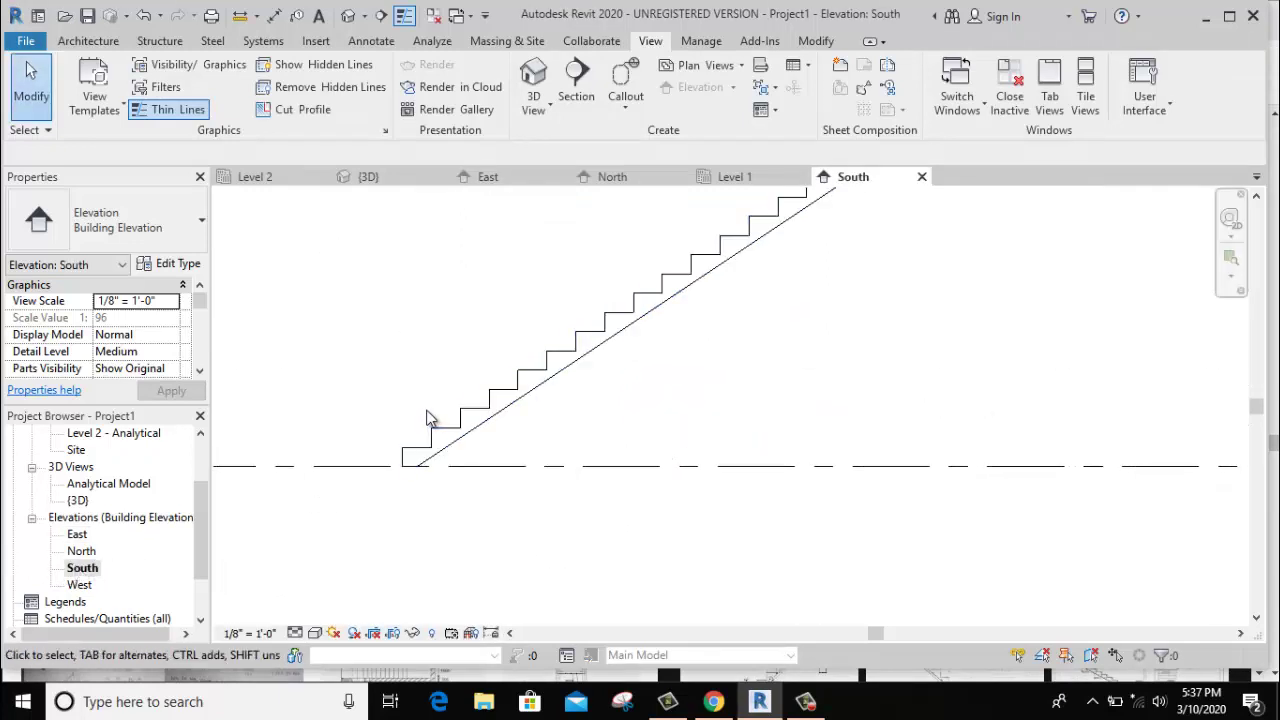
mouse_move(432, 420)
middle_down()
mouse_move(460, 457)
mouse_move(496, 455)
middle_up()
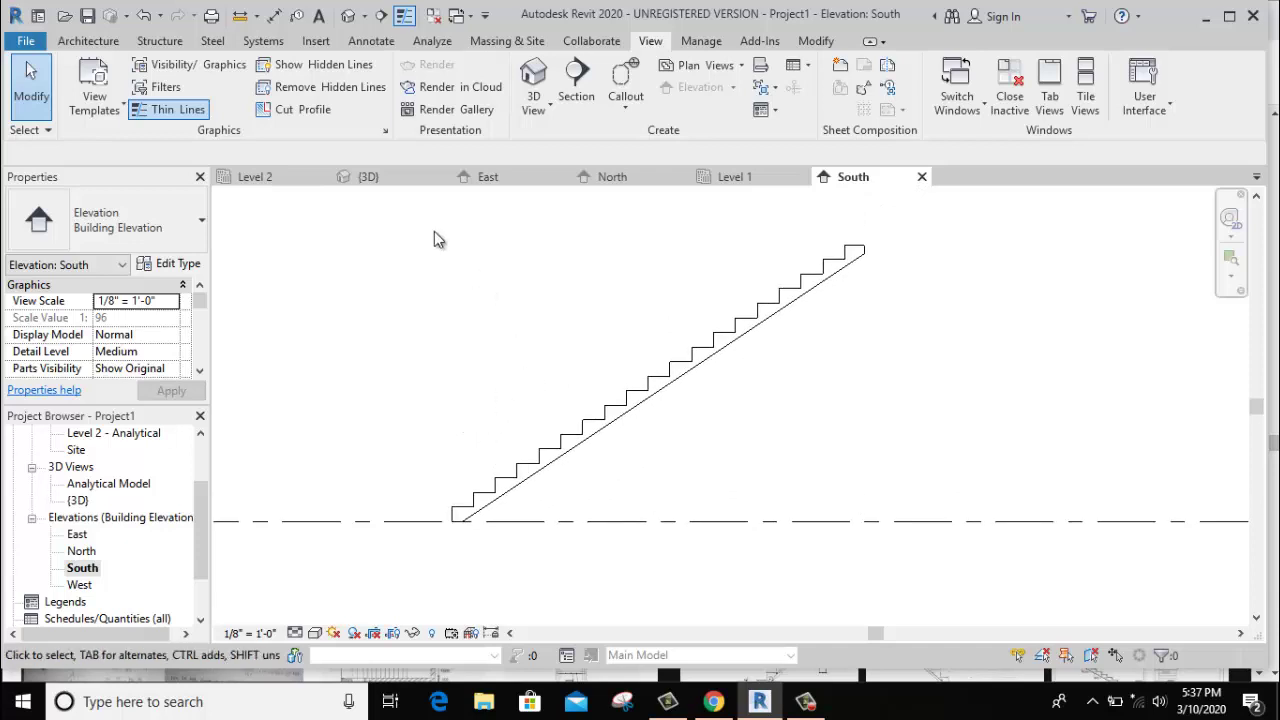
click(86, 41)
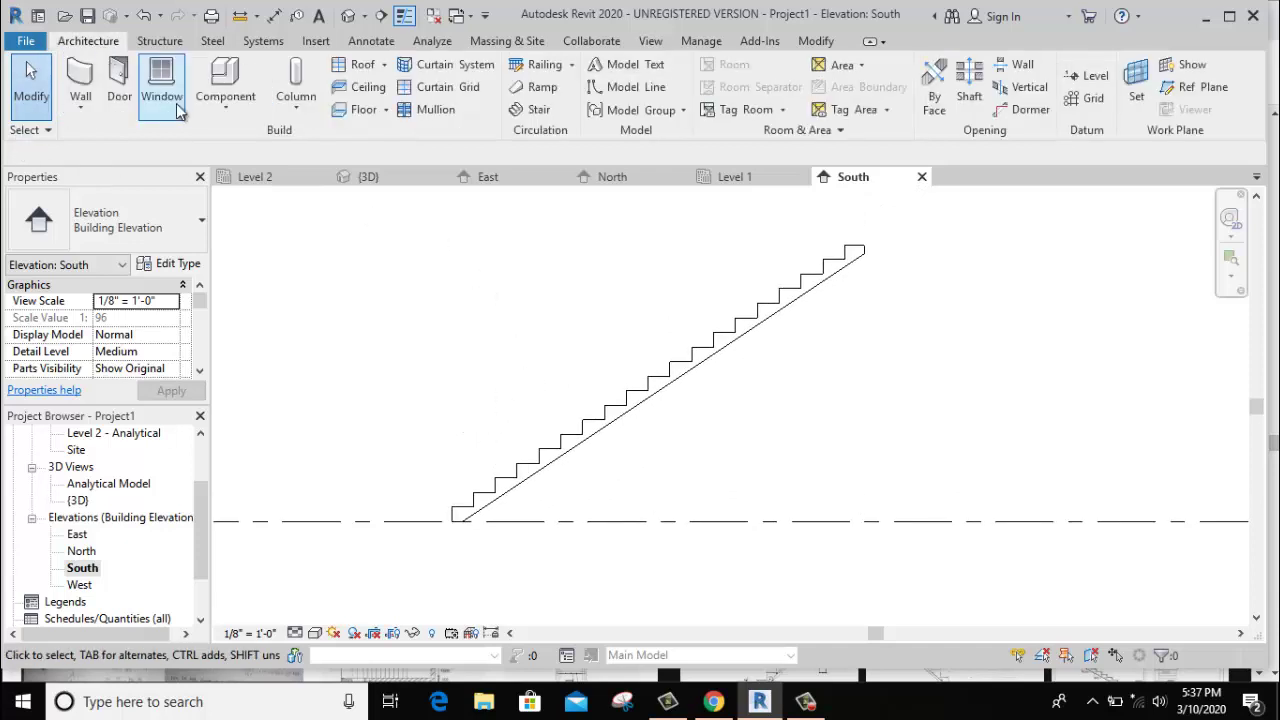
Create in-place Stairs-category model 'Stairs 1' and start an extrusion on a picked work plane.
click(245, 110)
click(266, 183)
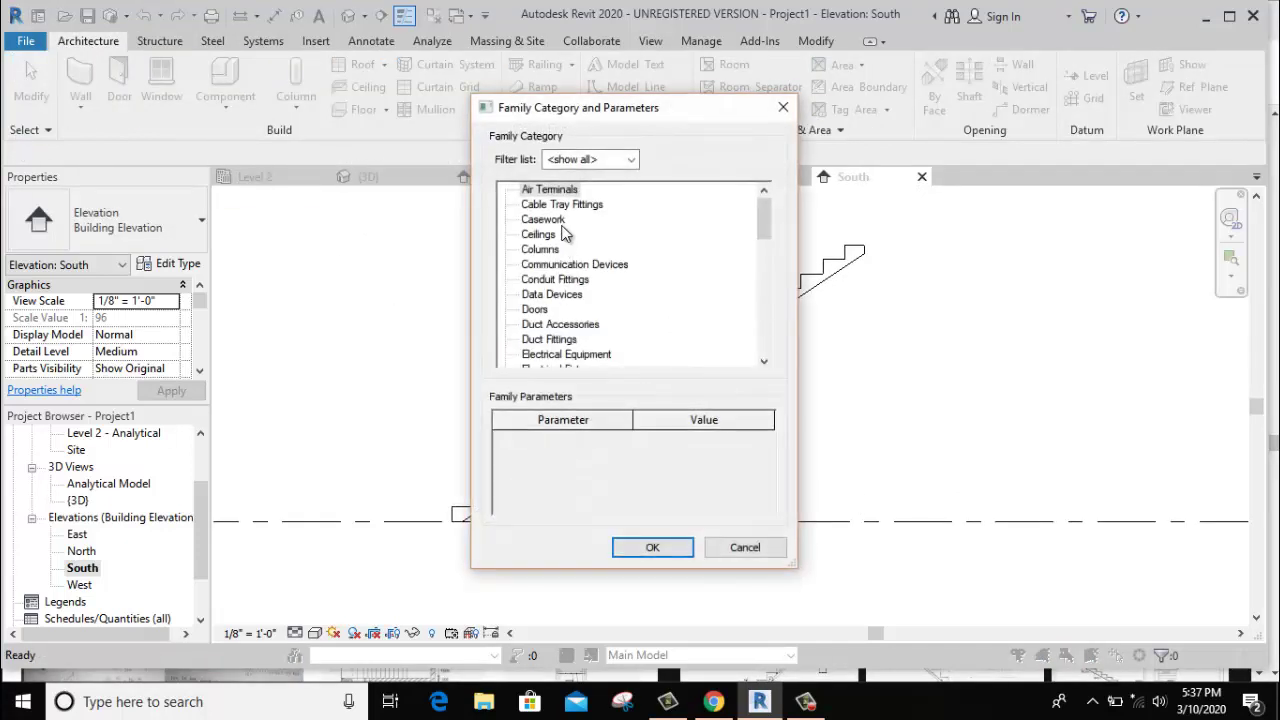
drag(763, 240, 655, 339)
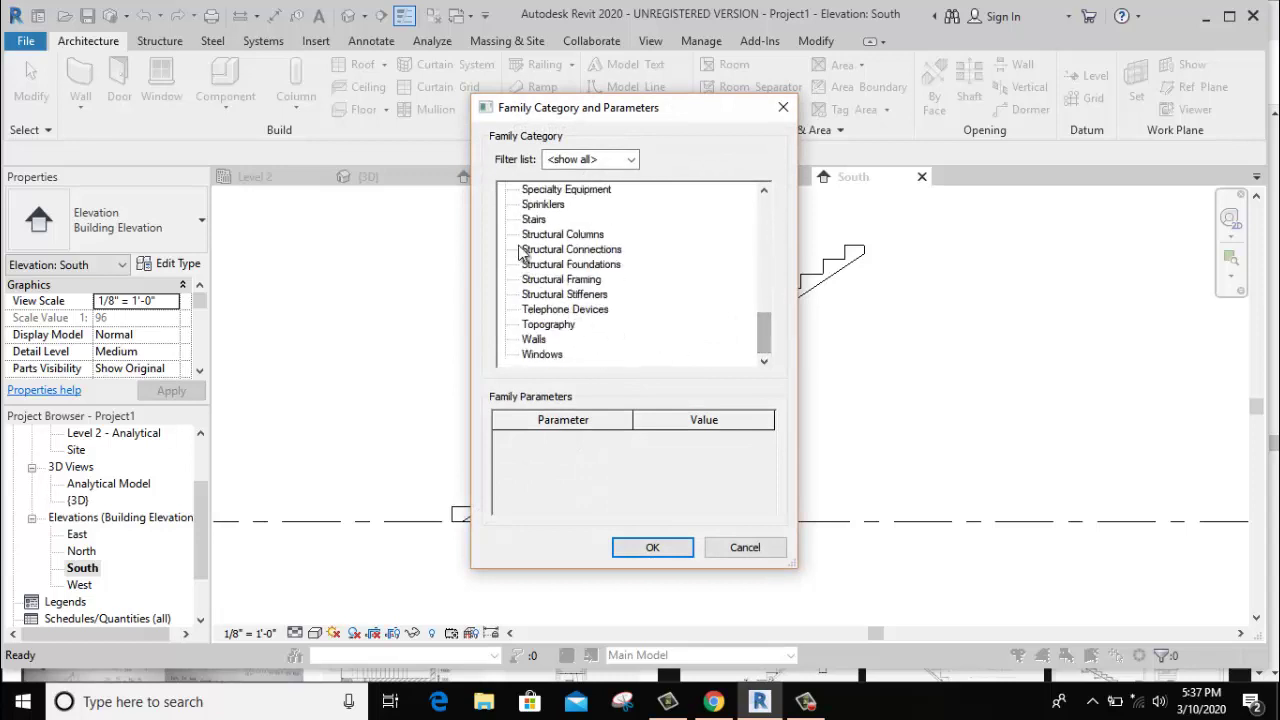
click(617, 548)
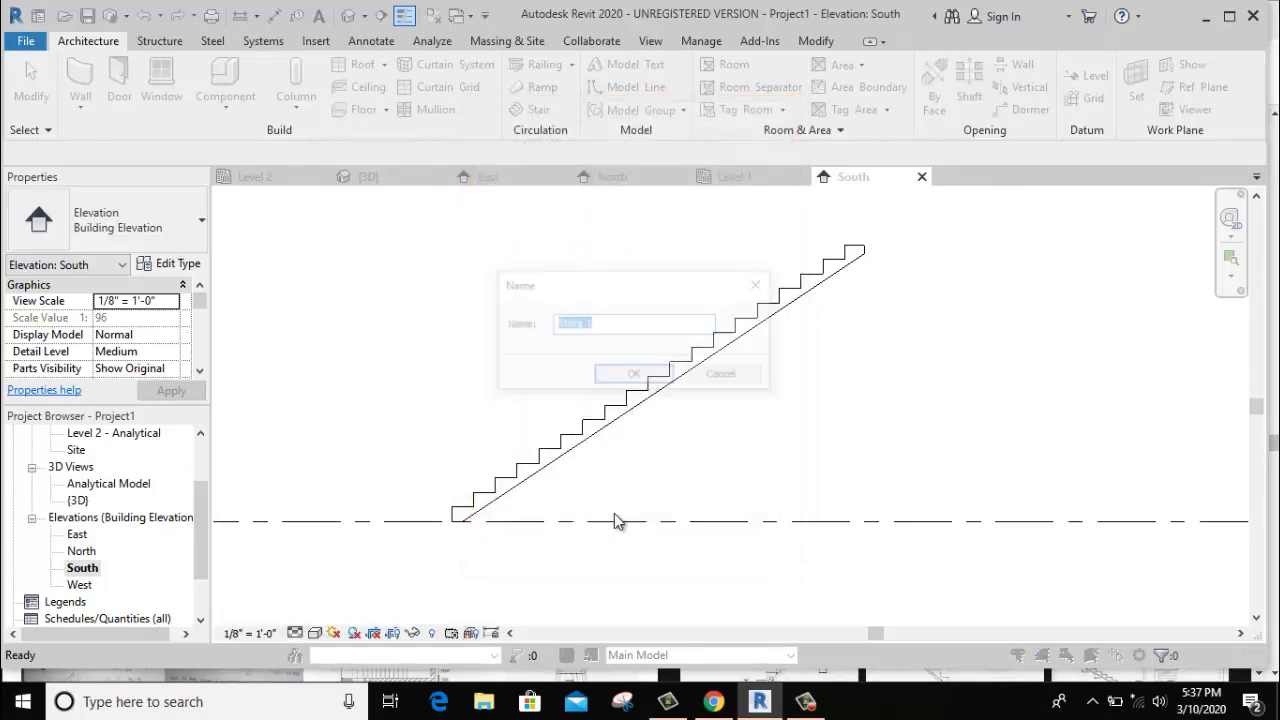
click(634, 376)
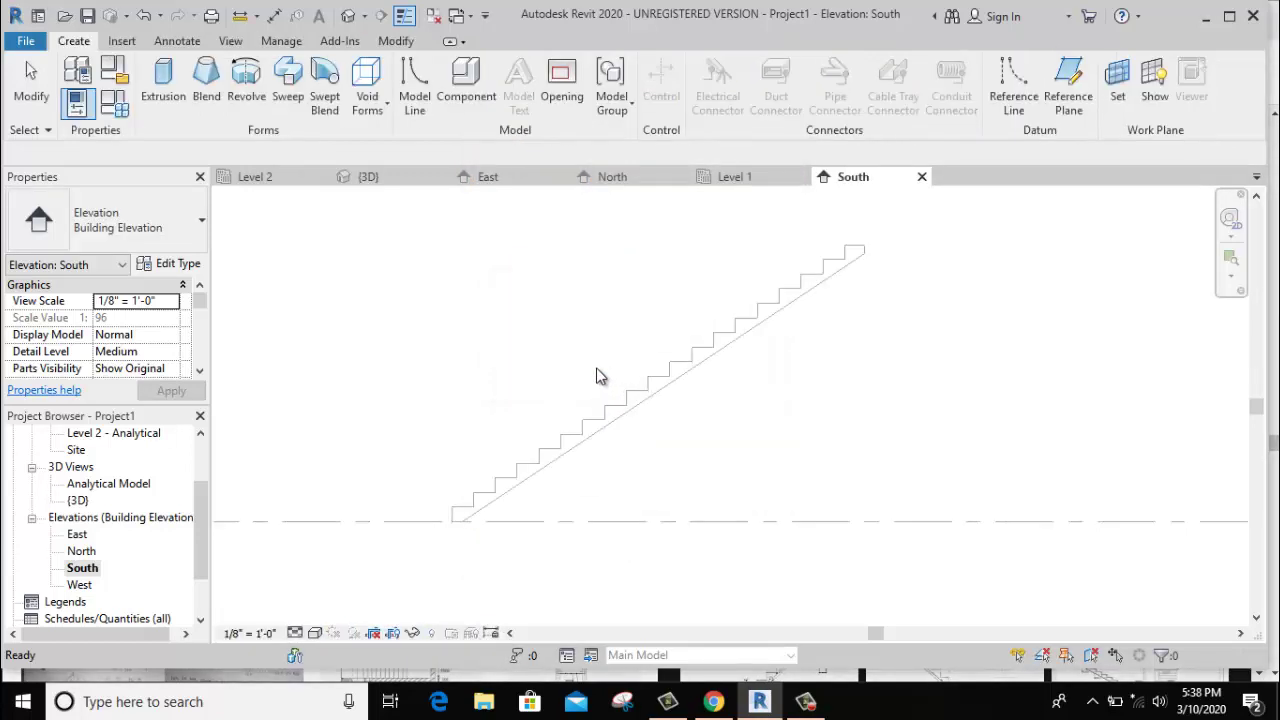
click(163, 82)
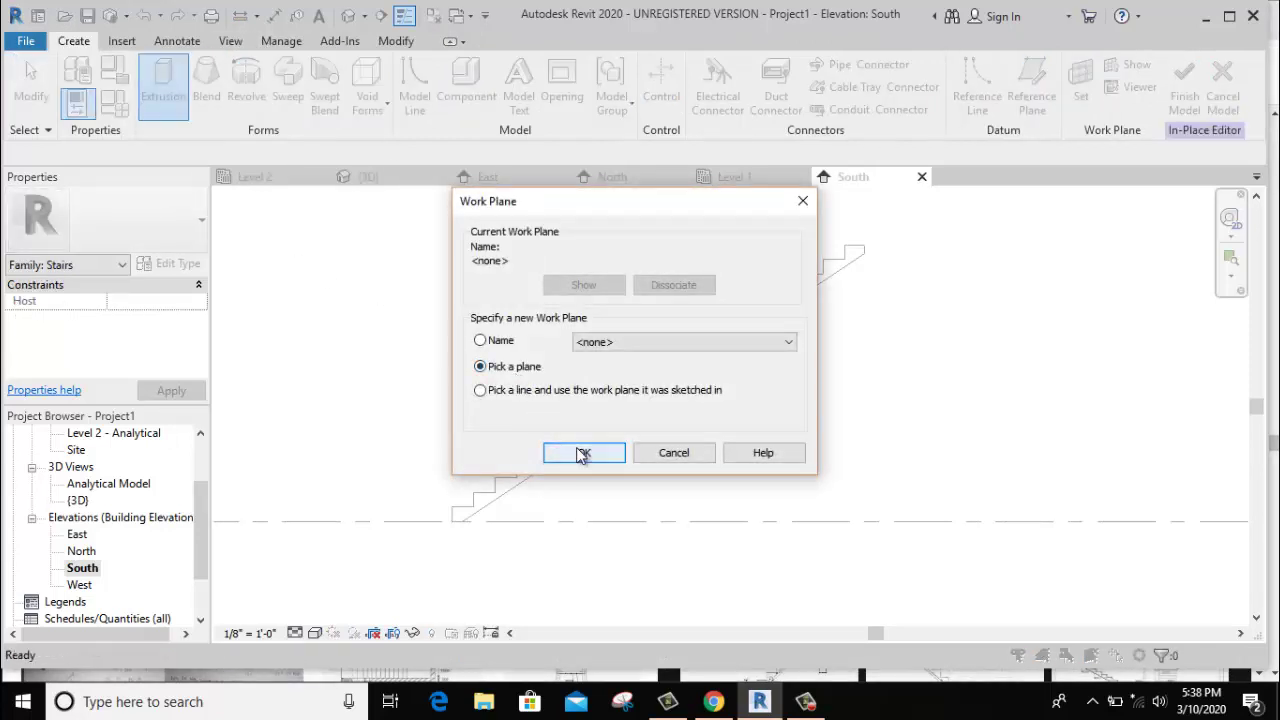
click(581, 455)
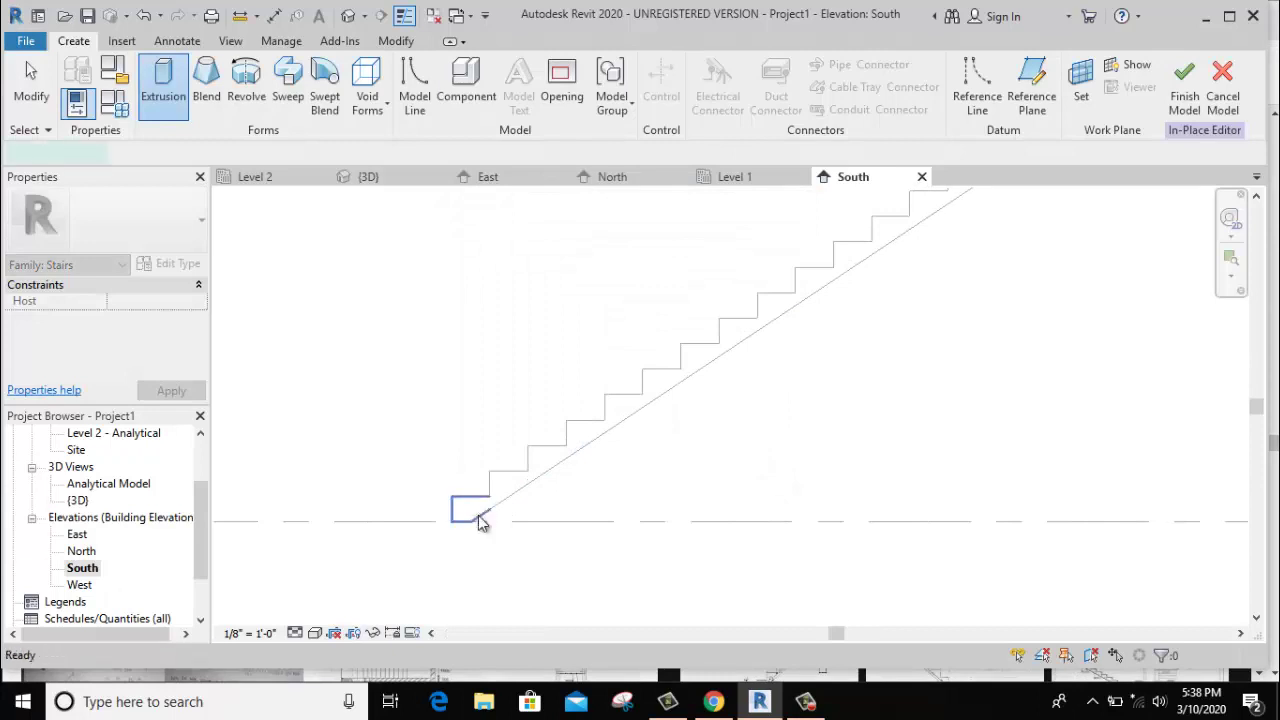
Pick the stair face as work plane and sketch a 3' line and a 6' line.
click(479, 522)
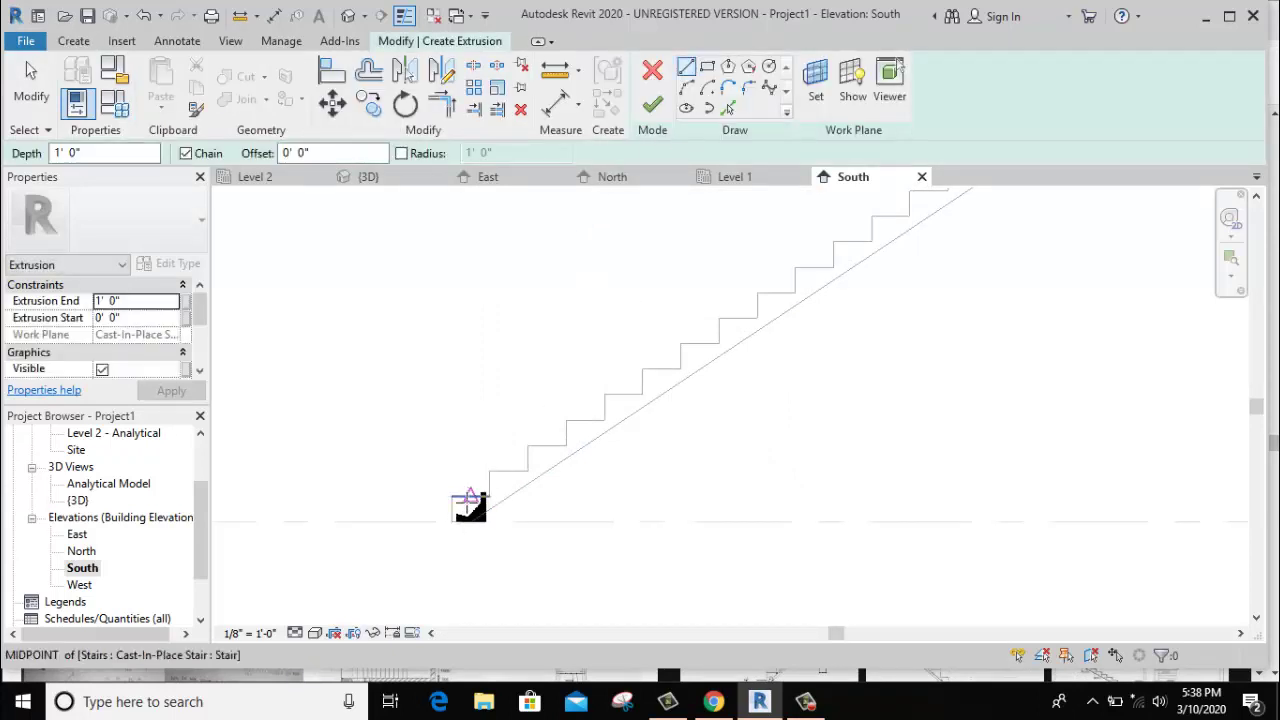
click(452, 521)
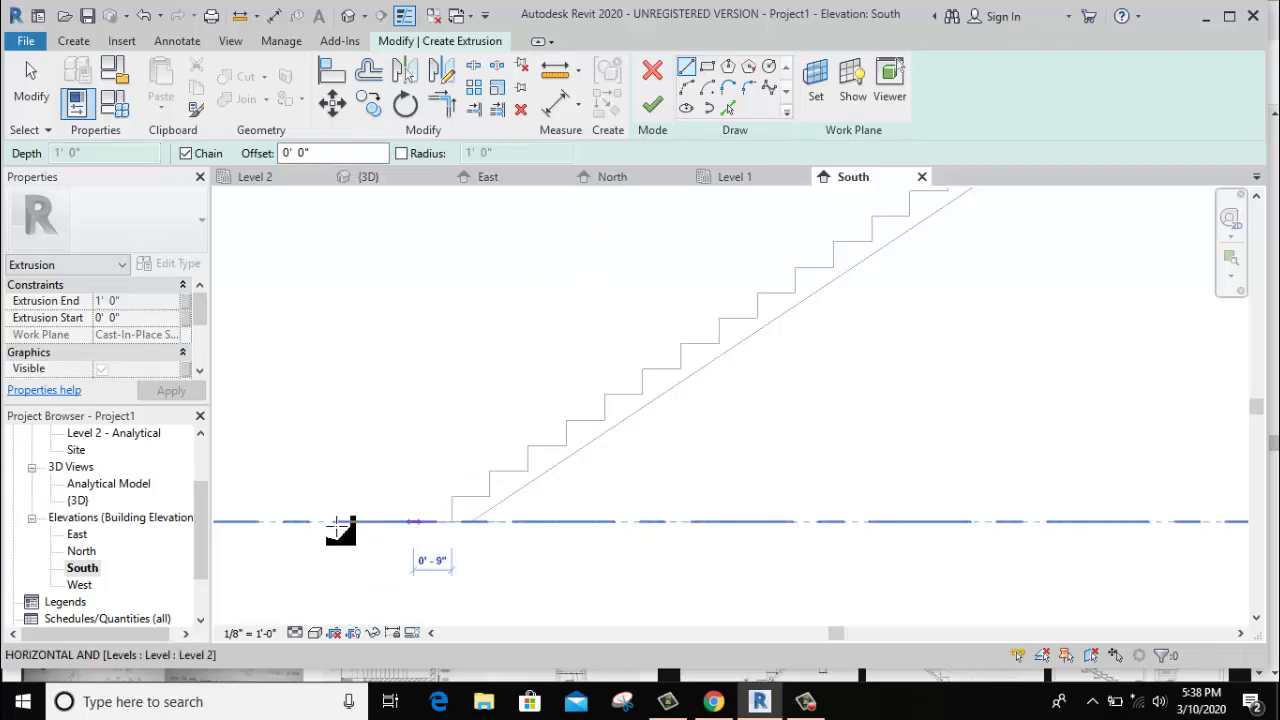
scroll(464, 516, up, 1)
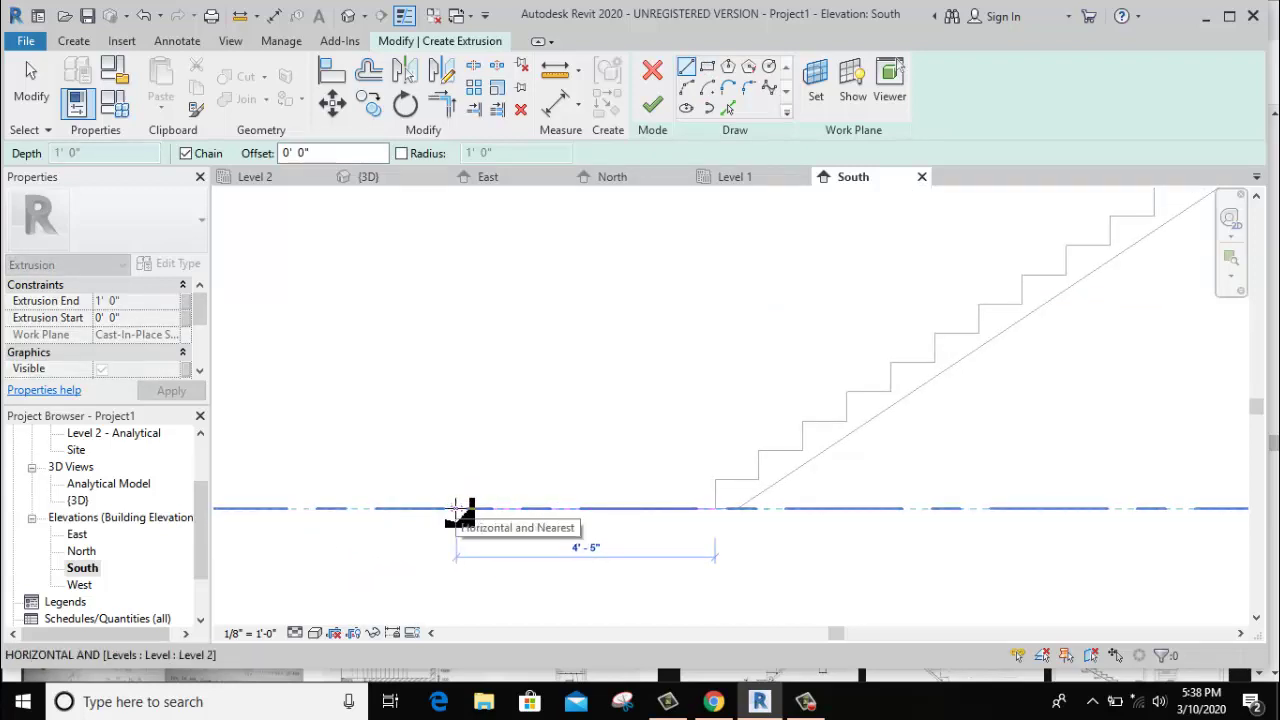
text(3)
key(Return)
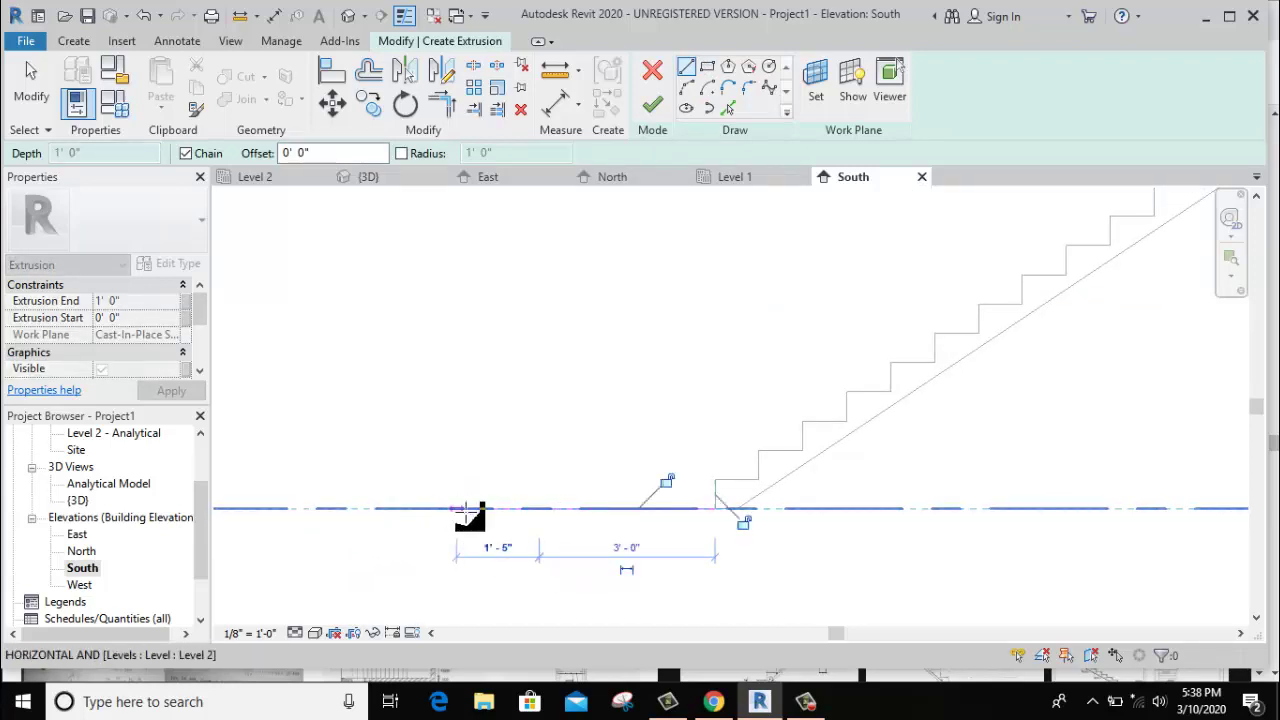
scroll(590, 455, up, 2)
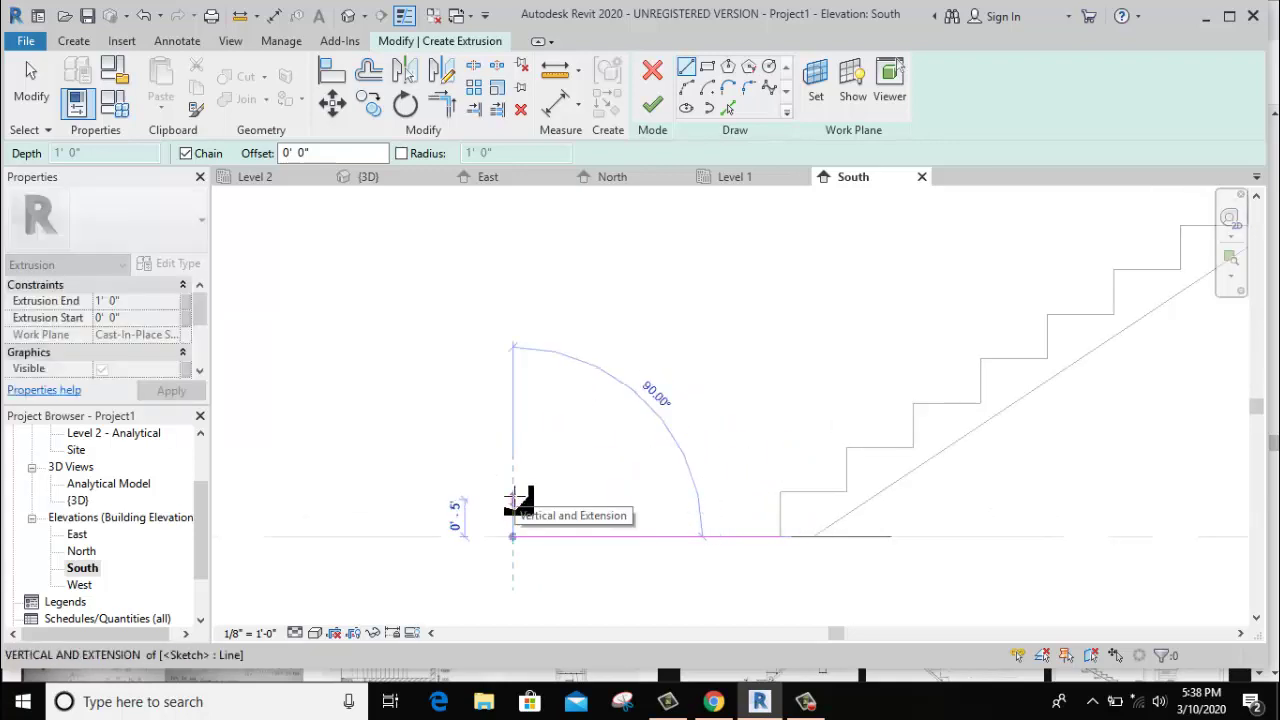
text(6)
key(Return)
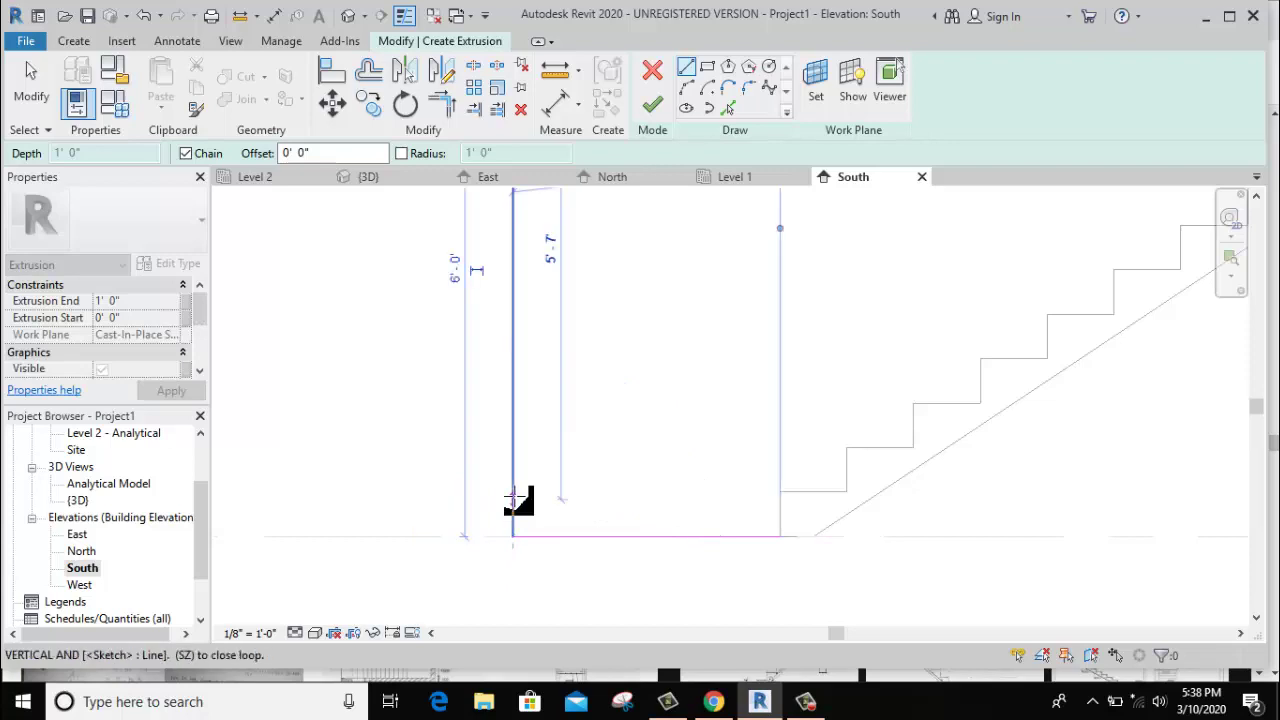
Cancel the line chain and delete the stray 6' vertical line.
scroll(582, 438, down, 3)
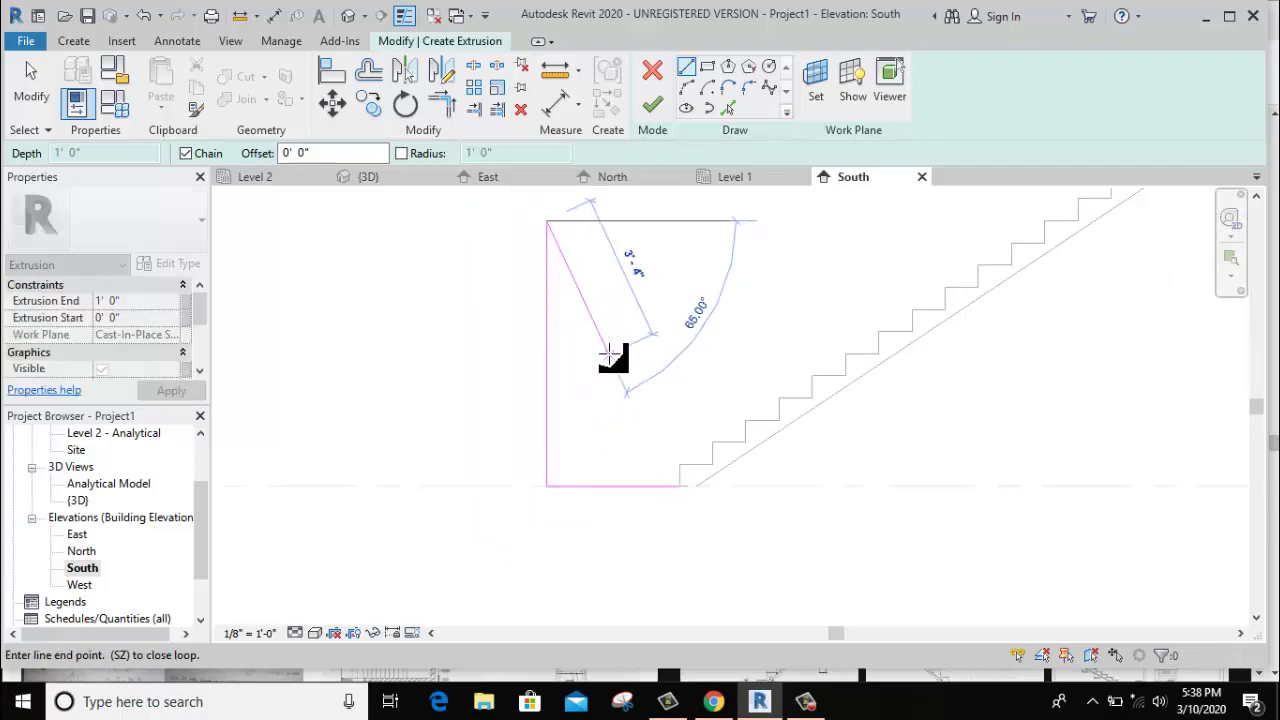
key(Escape)
key(Escape)
right_click(615, 258)
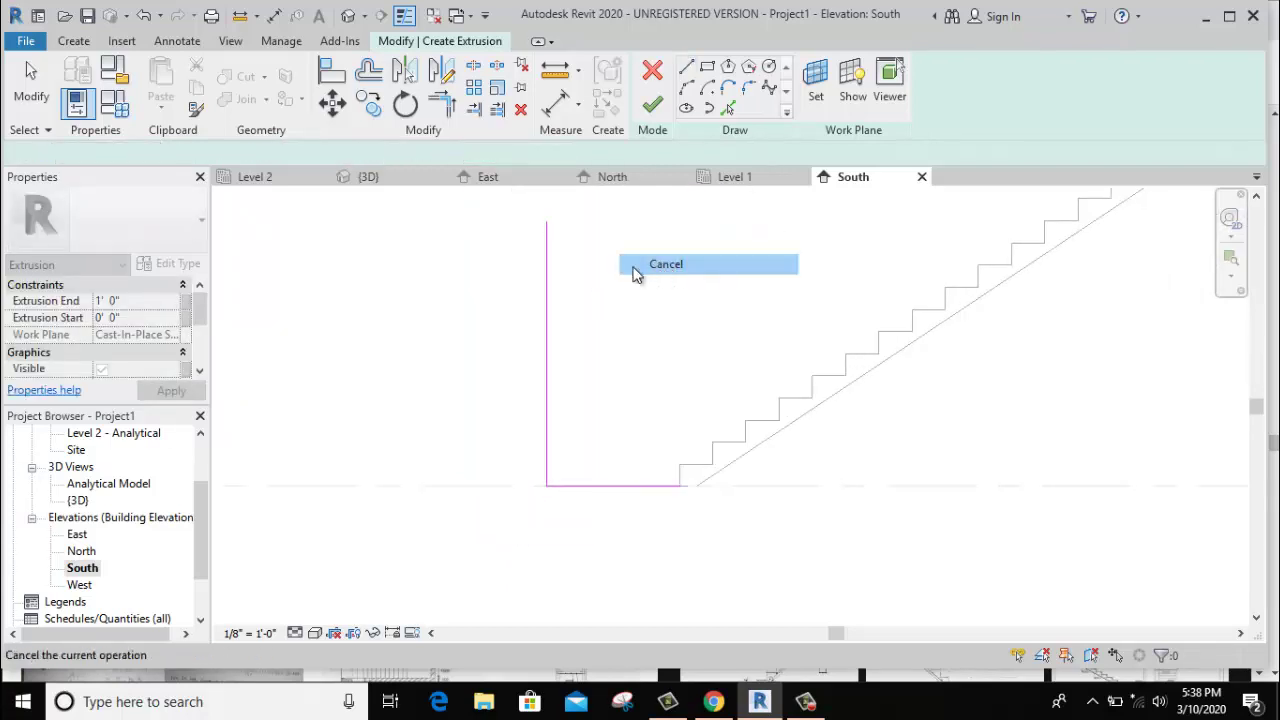
click(635, 268)
click(546, 322)
key(Delete)
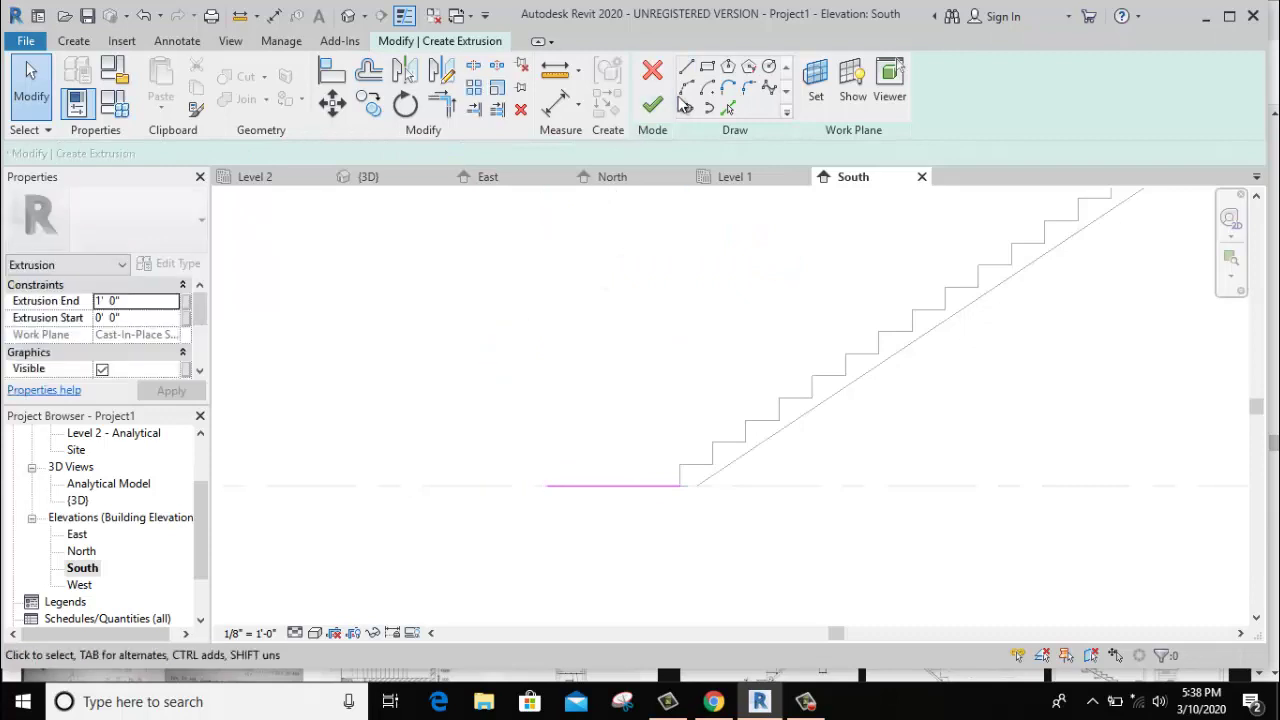
Redraw the 3' bottom landing line and start a line at the landing's top corner.
click(680, 463)
scroll(662, 463, up, 2)
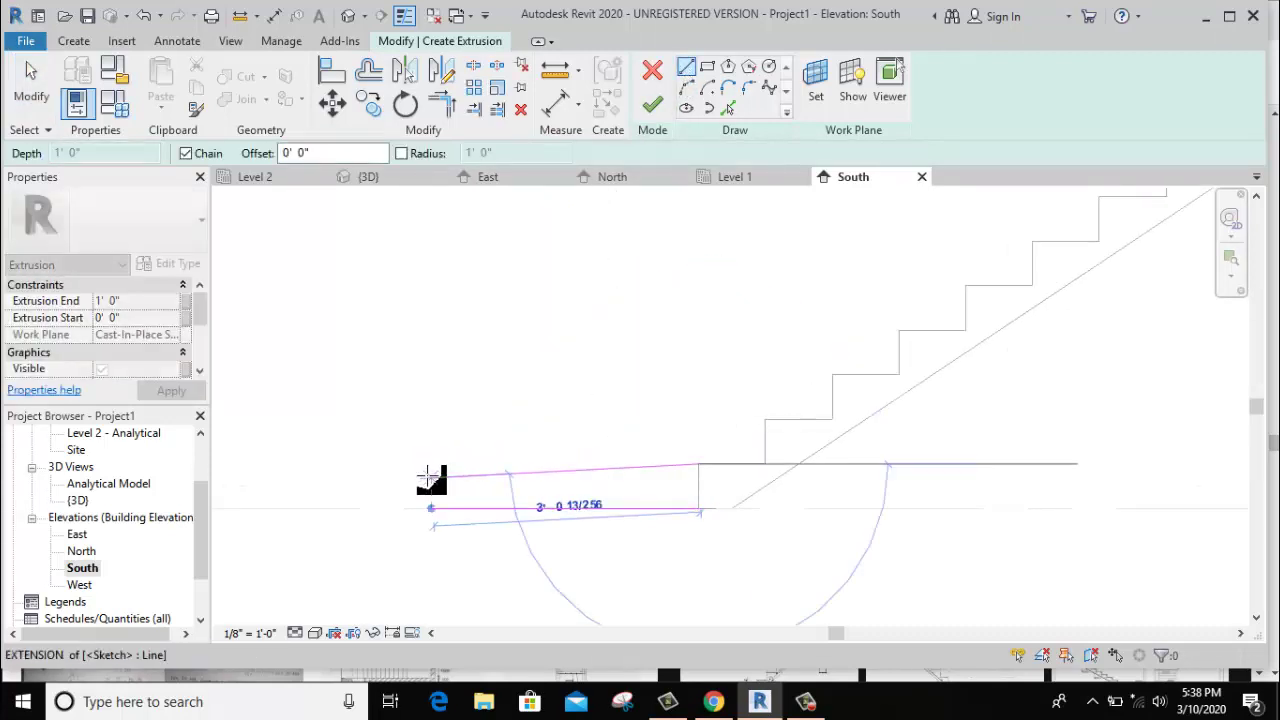
text(3)
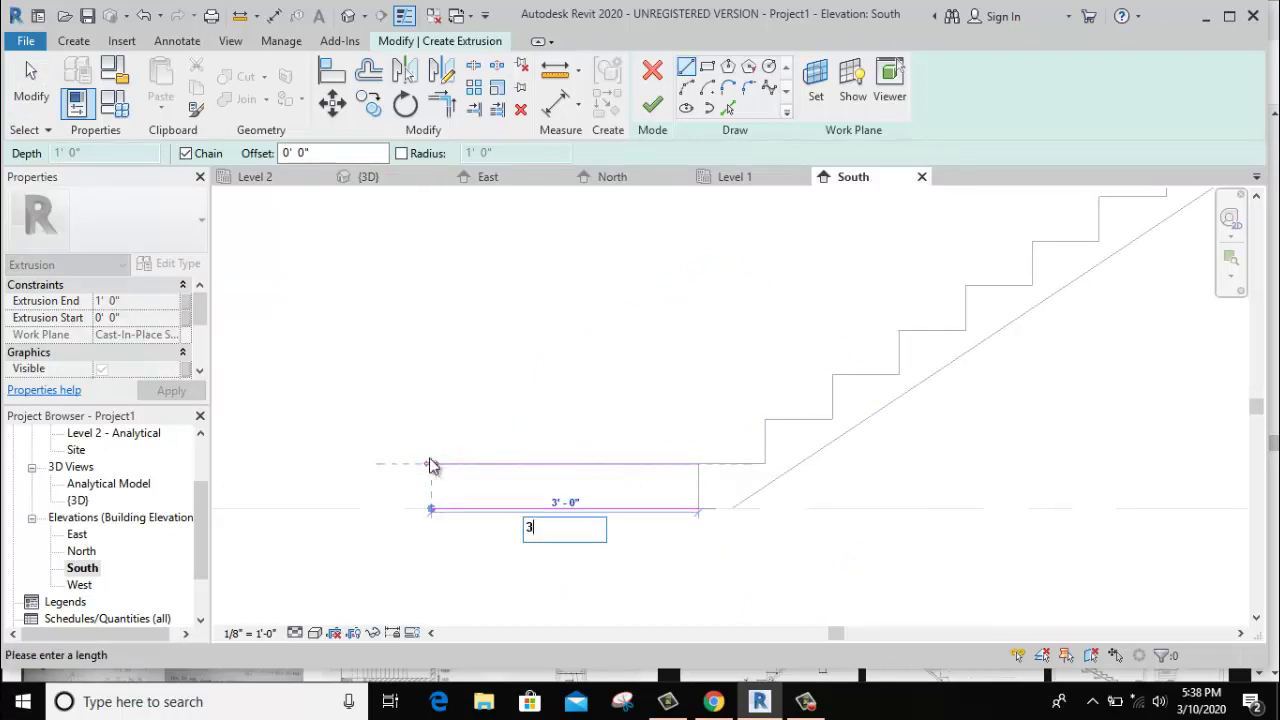
key(Return)
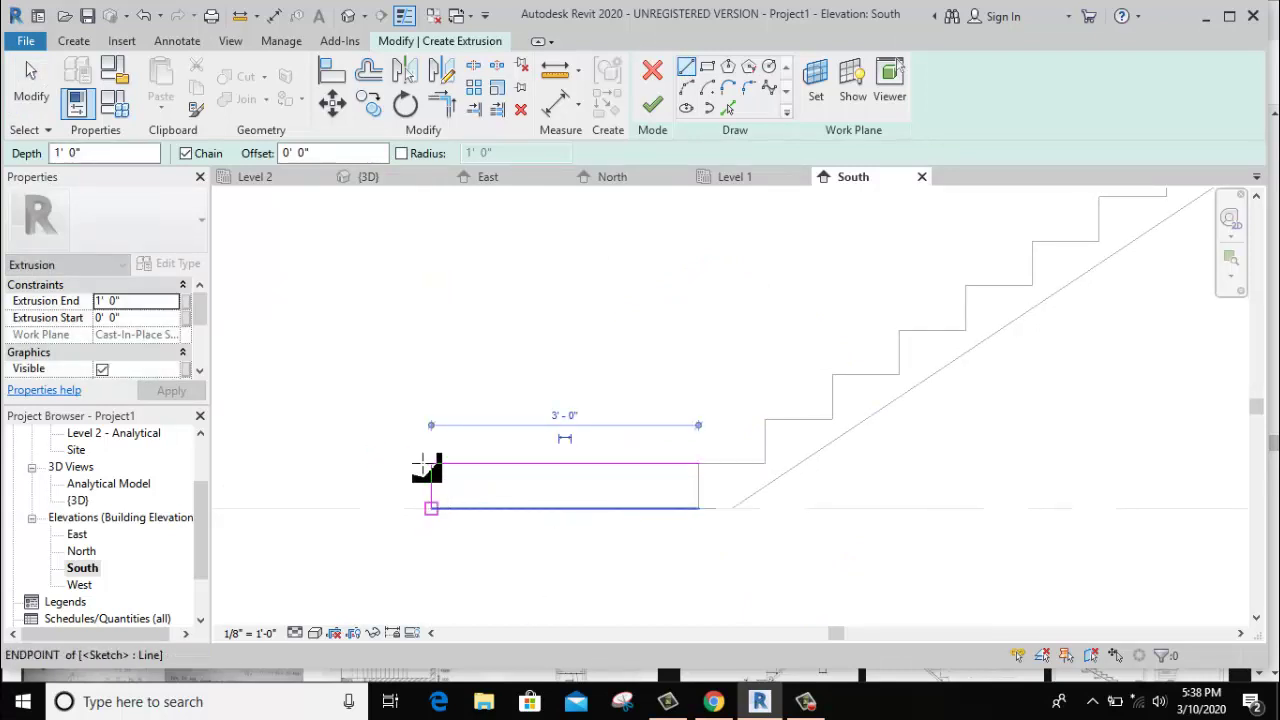
right_click(400, 356)
click(441, 368)
scroll(700, 465, up, 2)
scroll(715, 466, up, 2)
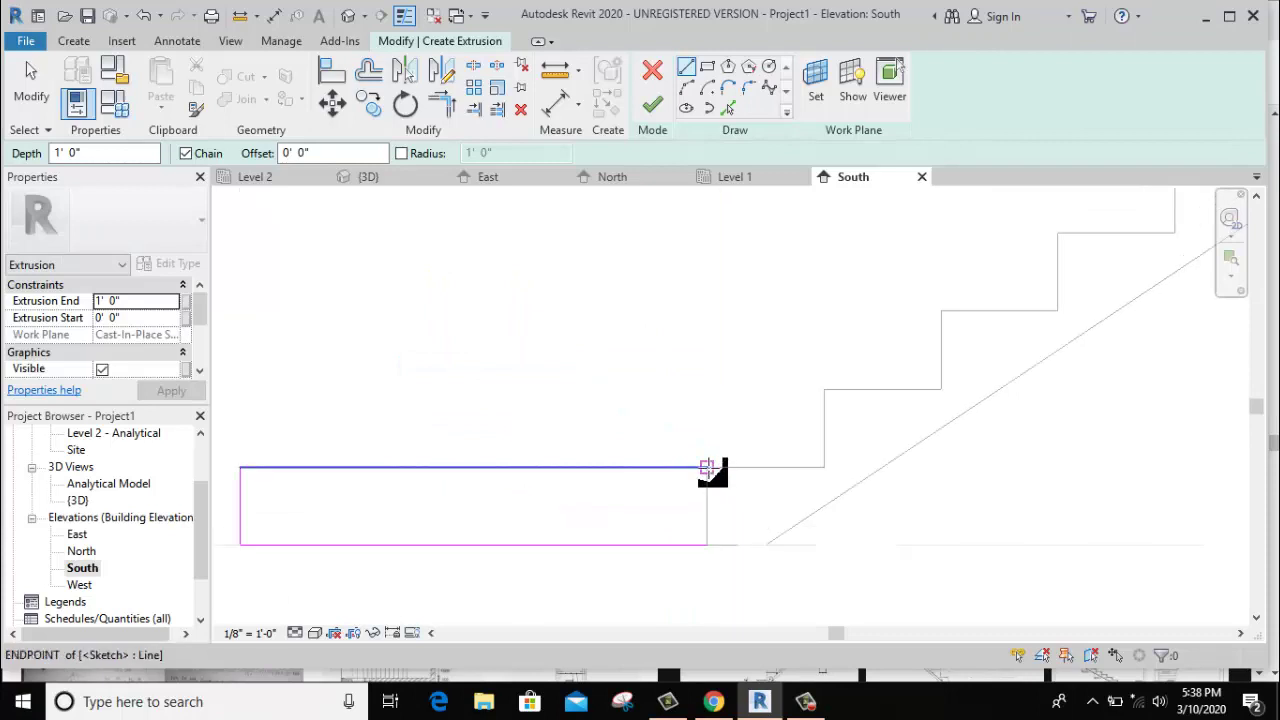
click(707, 467)
Trace the first risers and treads up the stair profile.
click(825, 467)
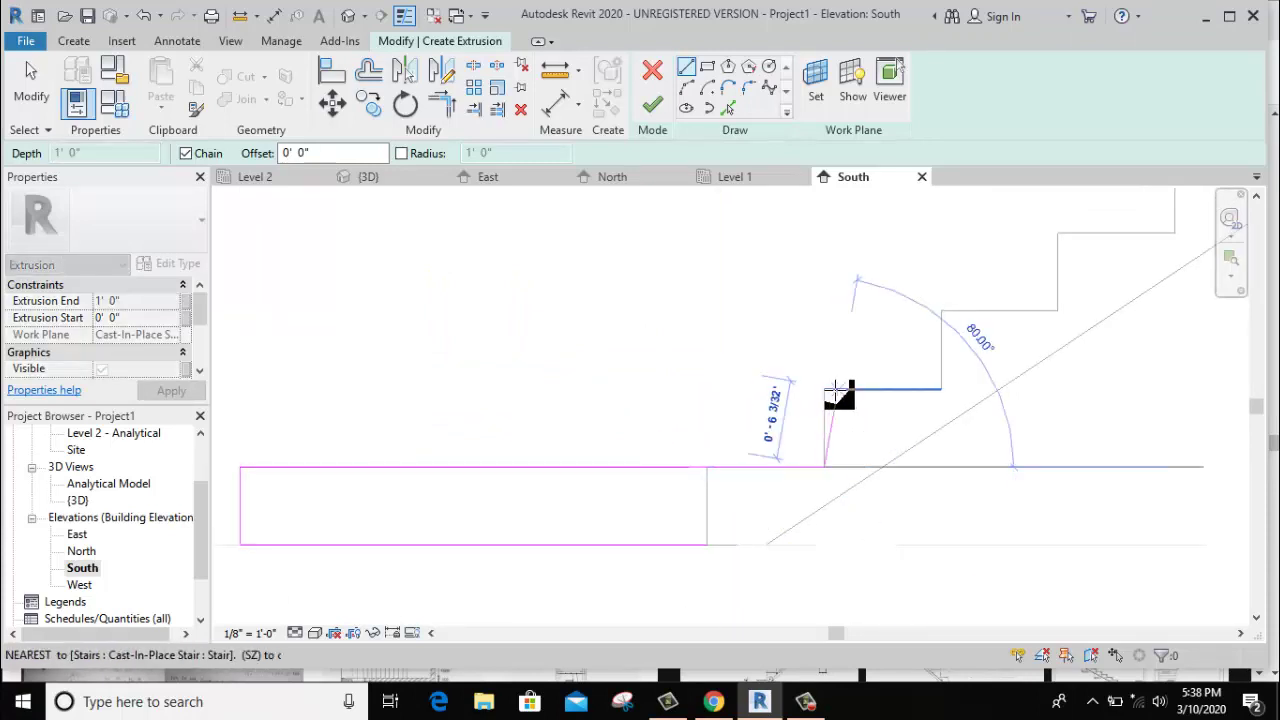
click(824, 389)
click(941, 389)
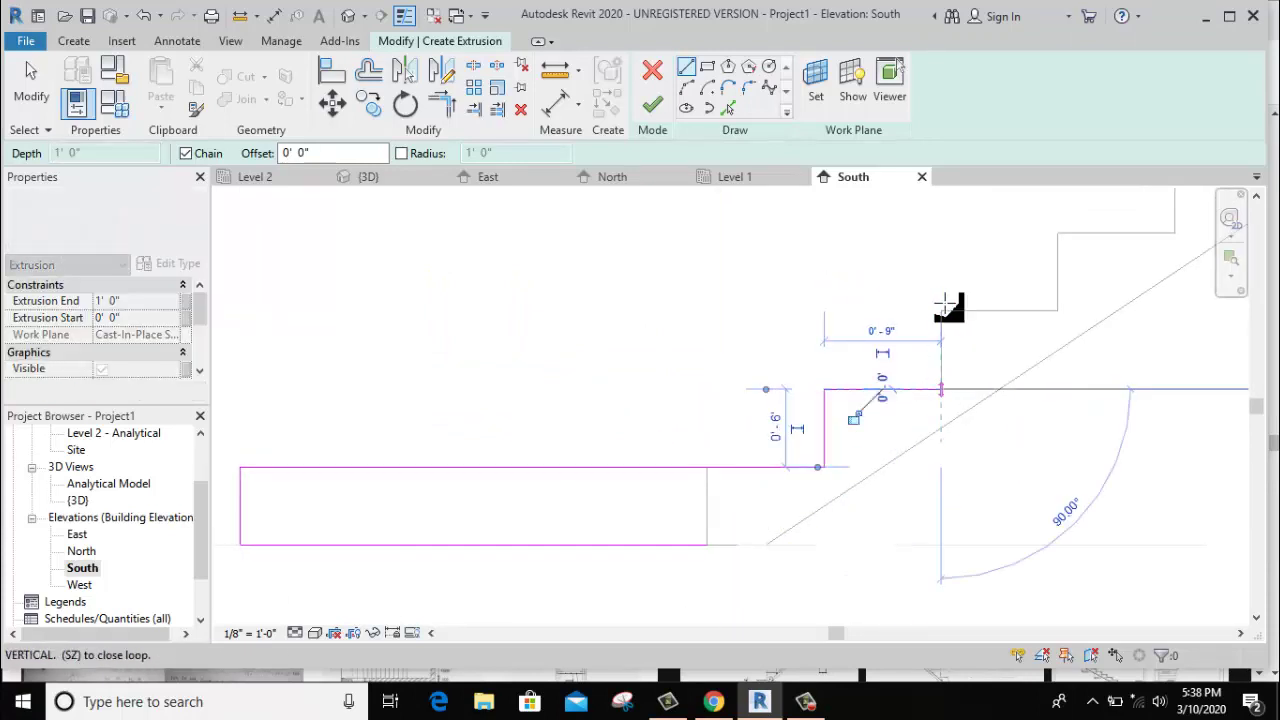
click(941, 311)
click(1057, 311)
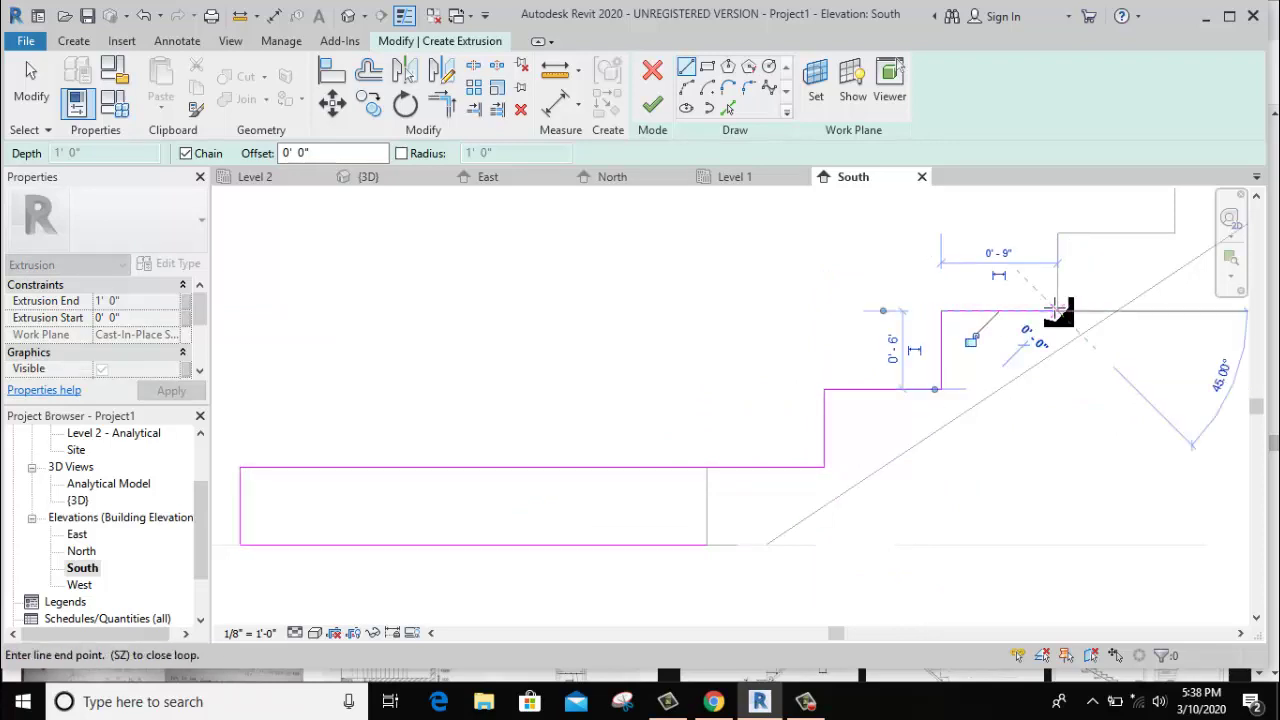
middle_drag(1058, 326, 814, 414)
click(814, 321)
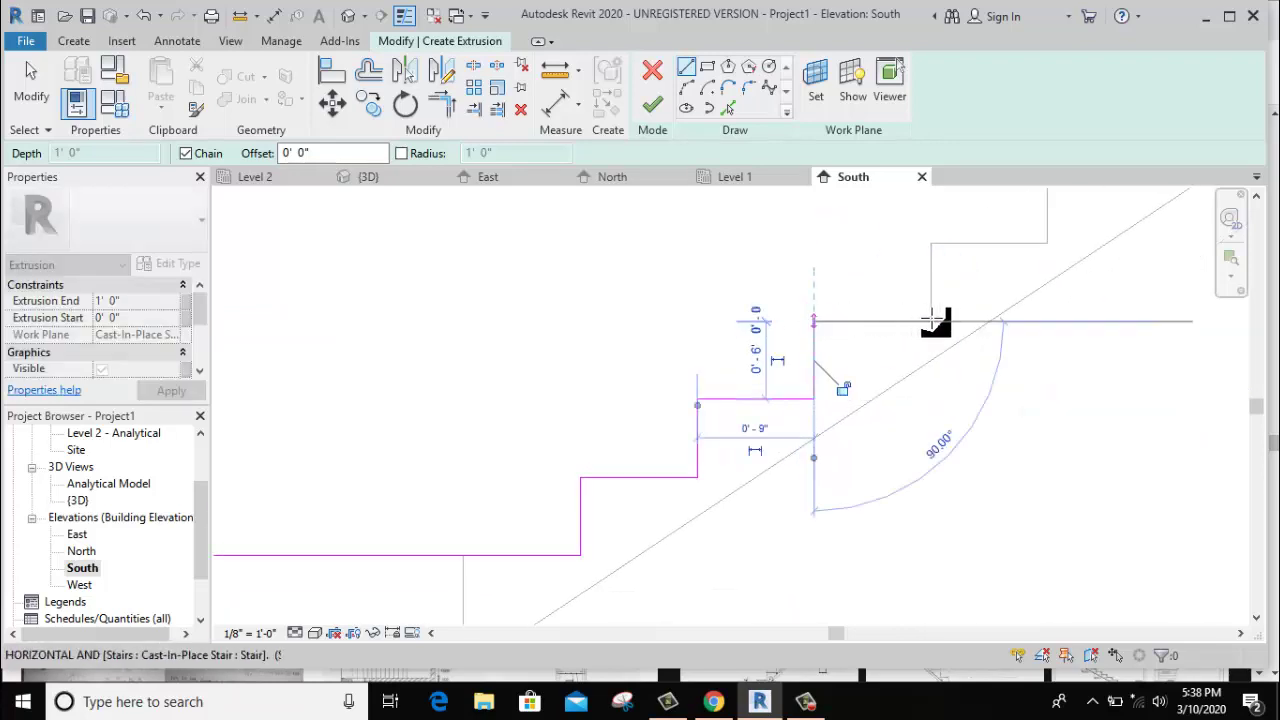
click(931, 321)
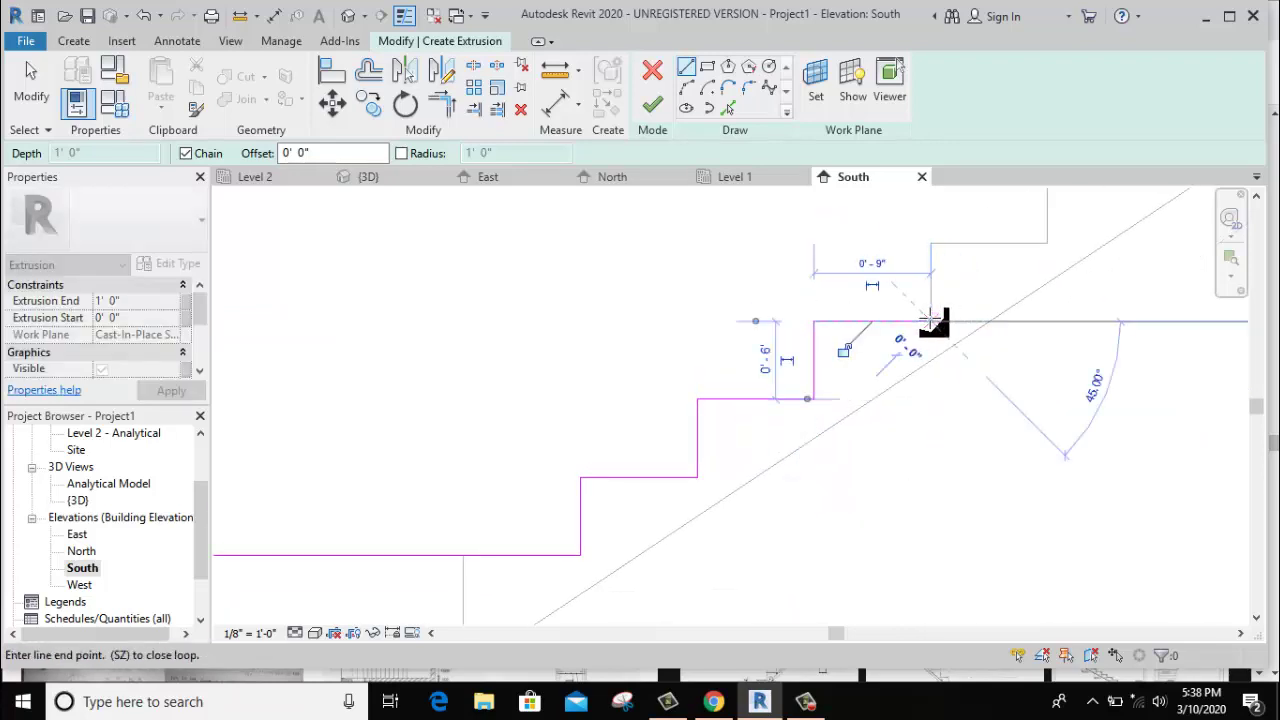
click(931, 243)
middle_drag(1031, 244, 848, 287)
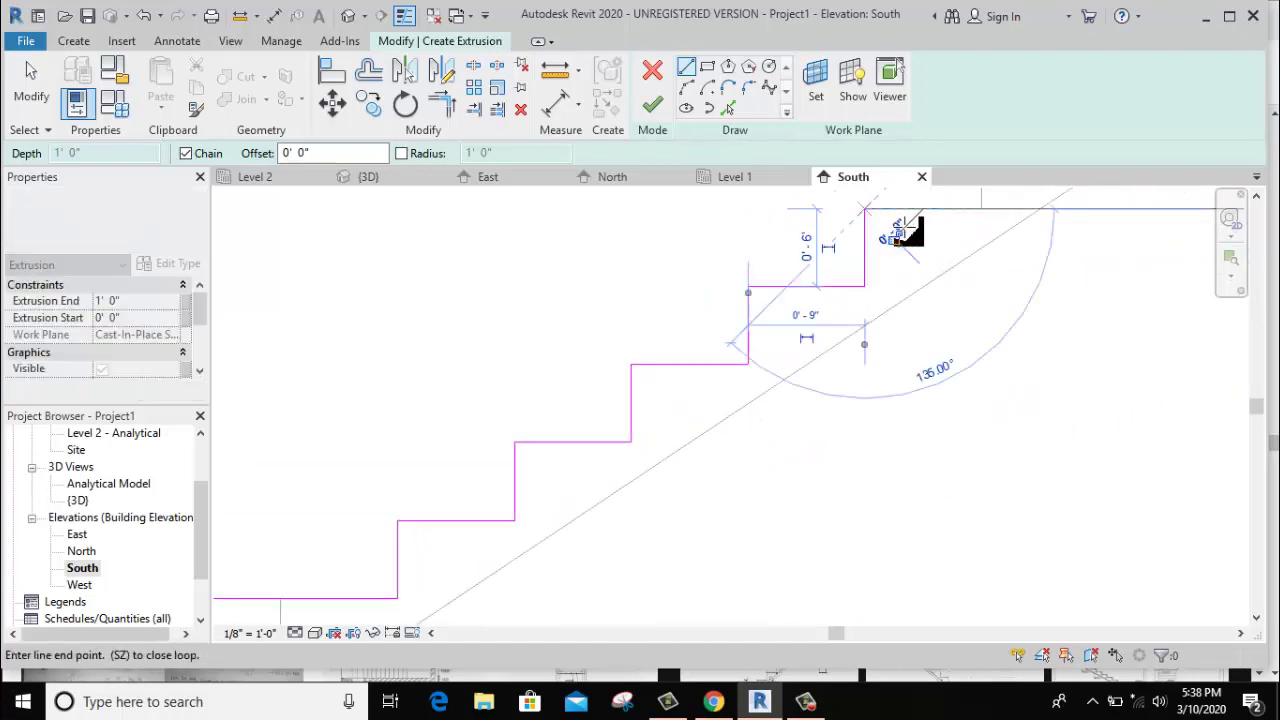
middle_drag(794, 313, 806, 355)
click(877, 328)
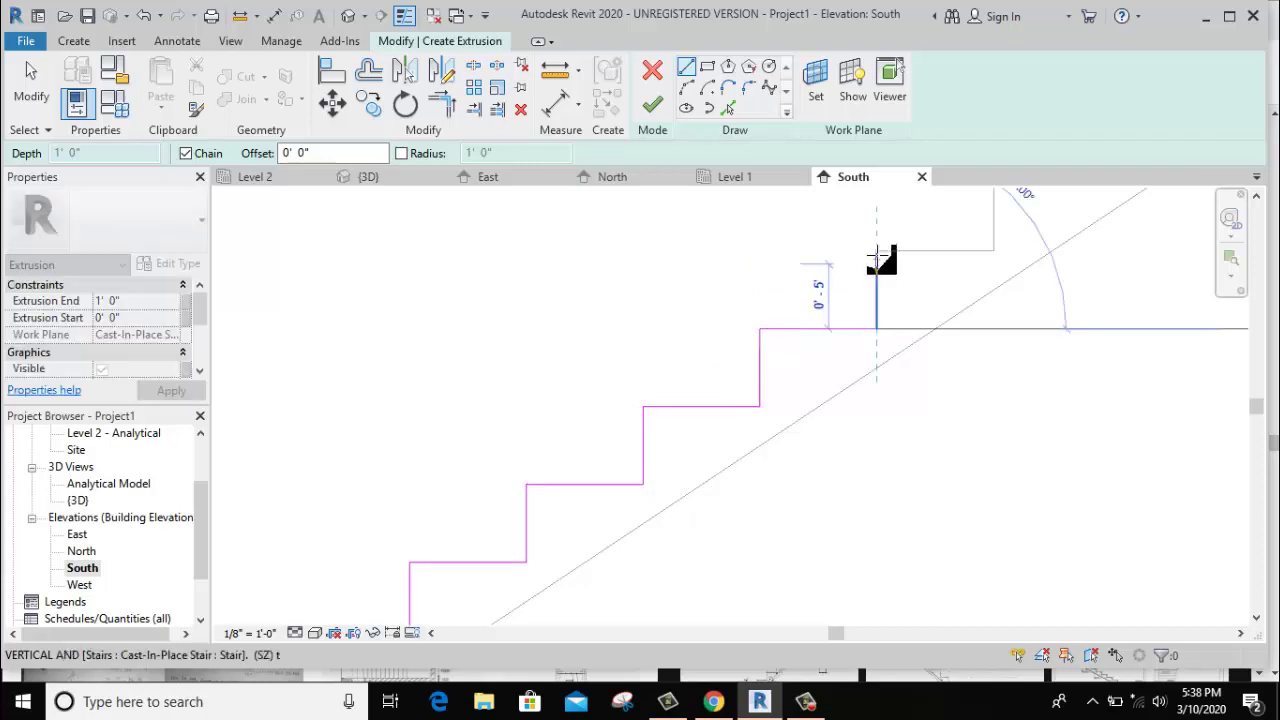
click(877, 251)
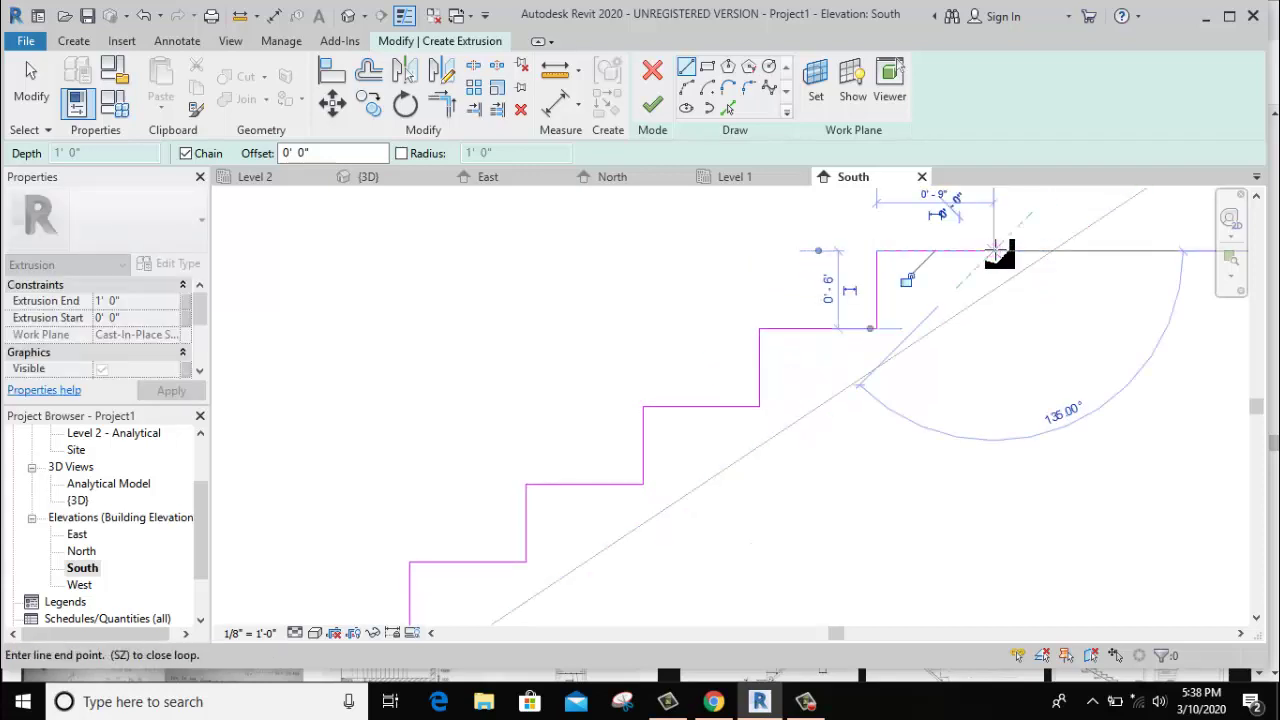
middle_drag(879, 390, 950, 440)
middle_drag(945, 383, 1046, 362)
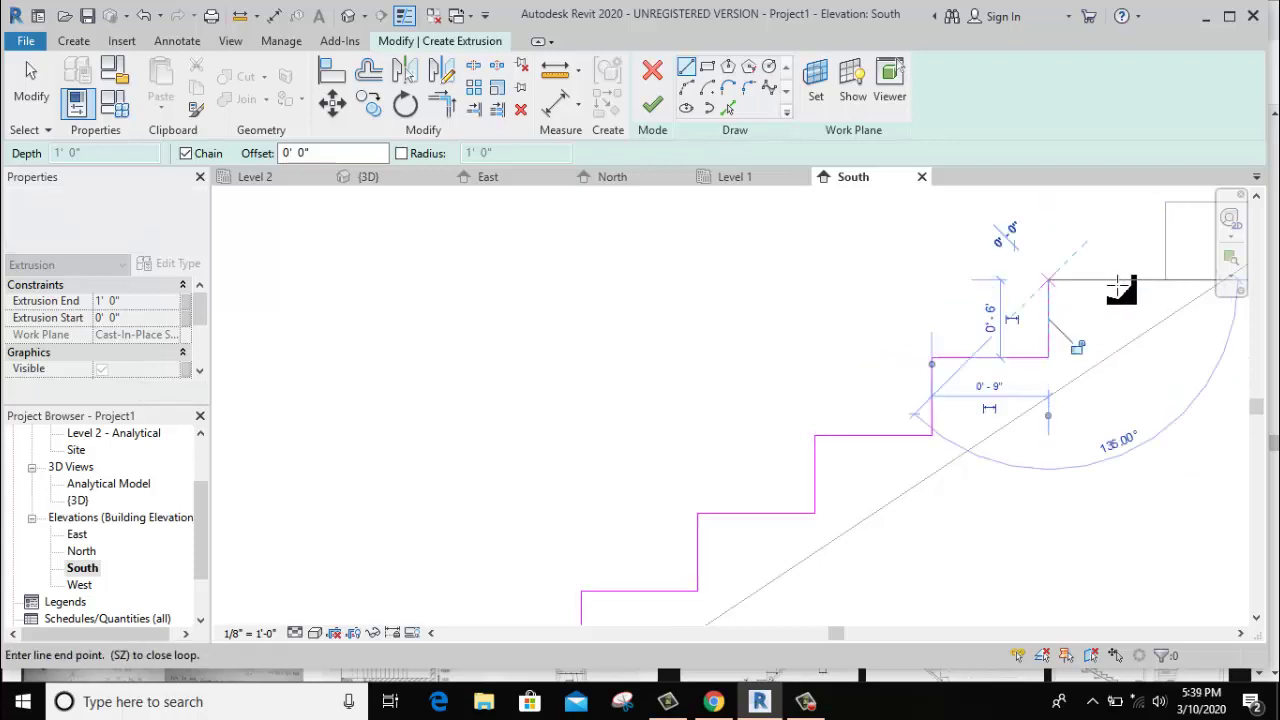
mouse_move(928, 396)
middle_down()
mouse_move(902, 352)
mouse_move(805, 371)
middle_up()
click(925, 332)
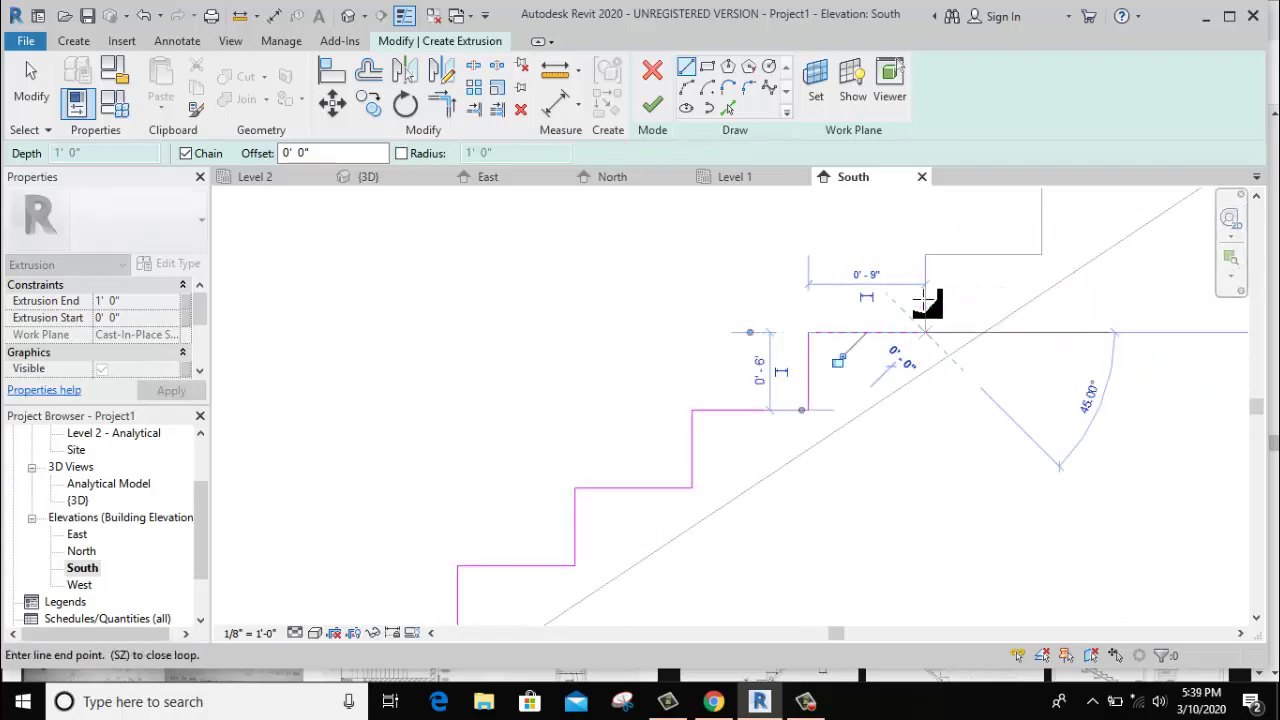
click(925, 255)
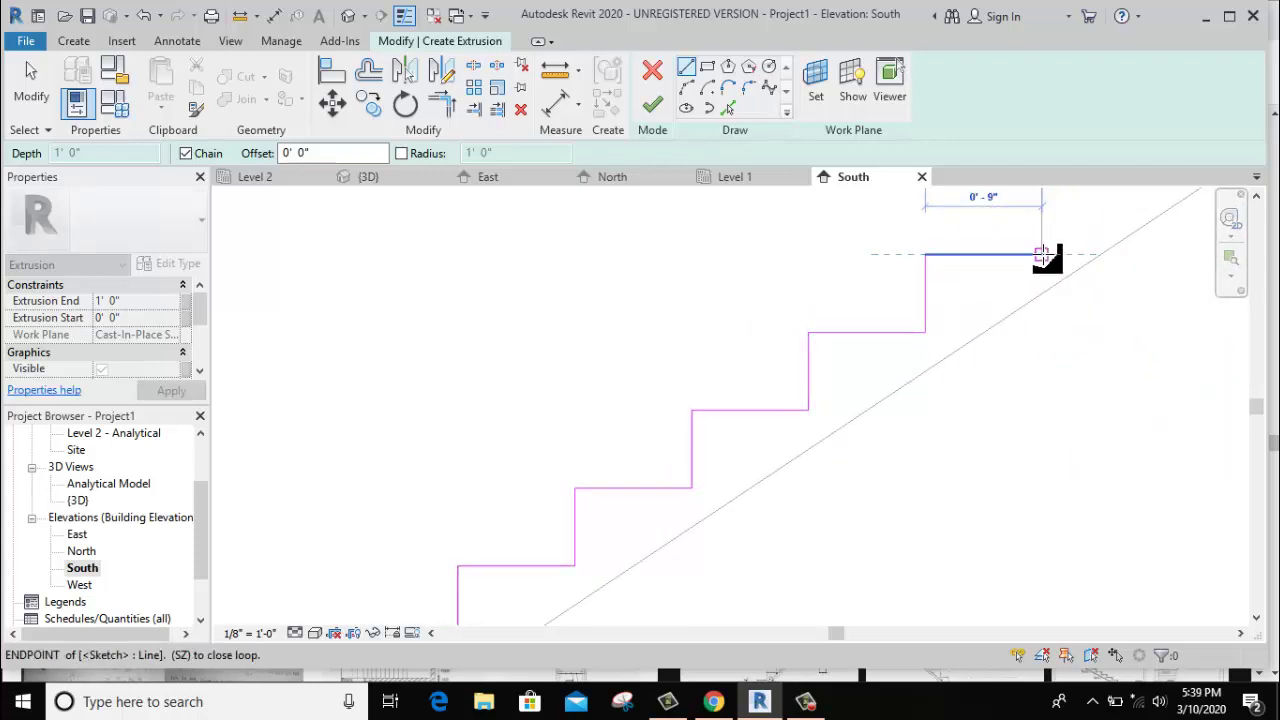
Undo a misplaced riser and continue tracing 6-inch risers and 9-inch treads to the top.
key(ctrl+z)
middle_drag(1042, 255, 1045, 356)
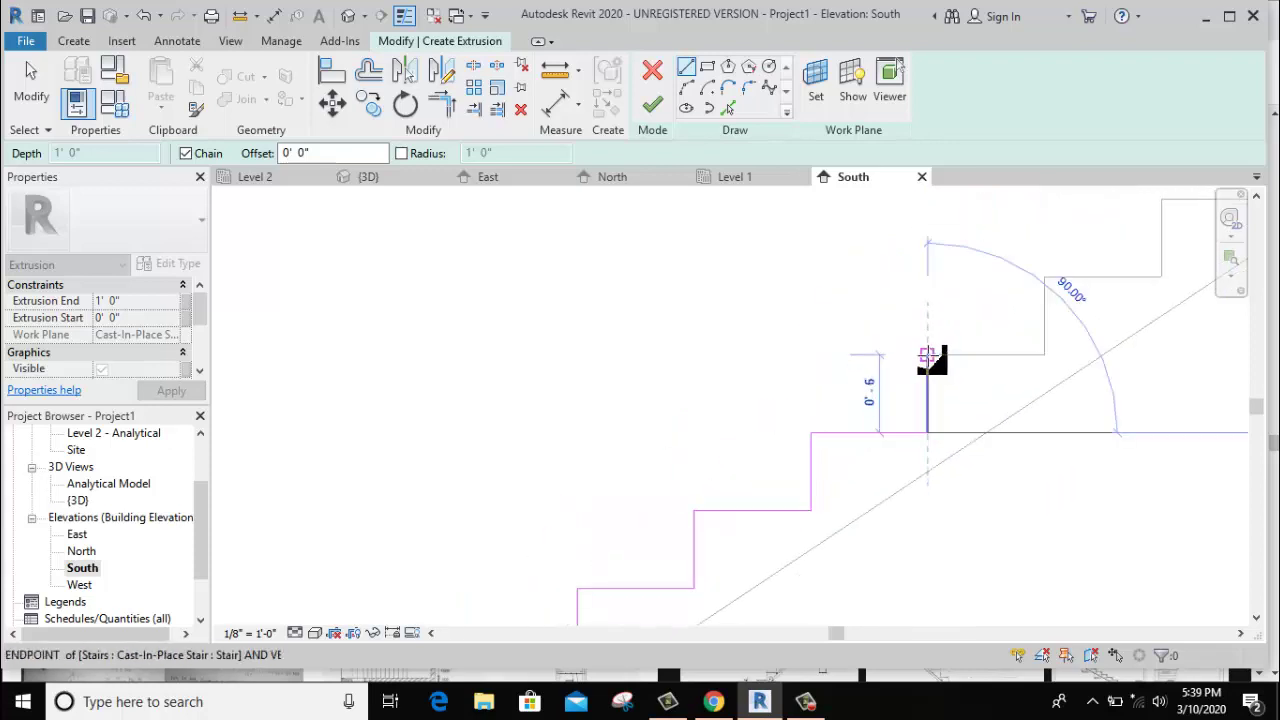
click(928, 356)
click(1044, 355)
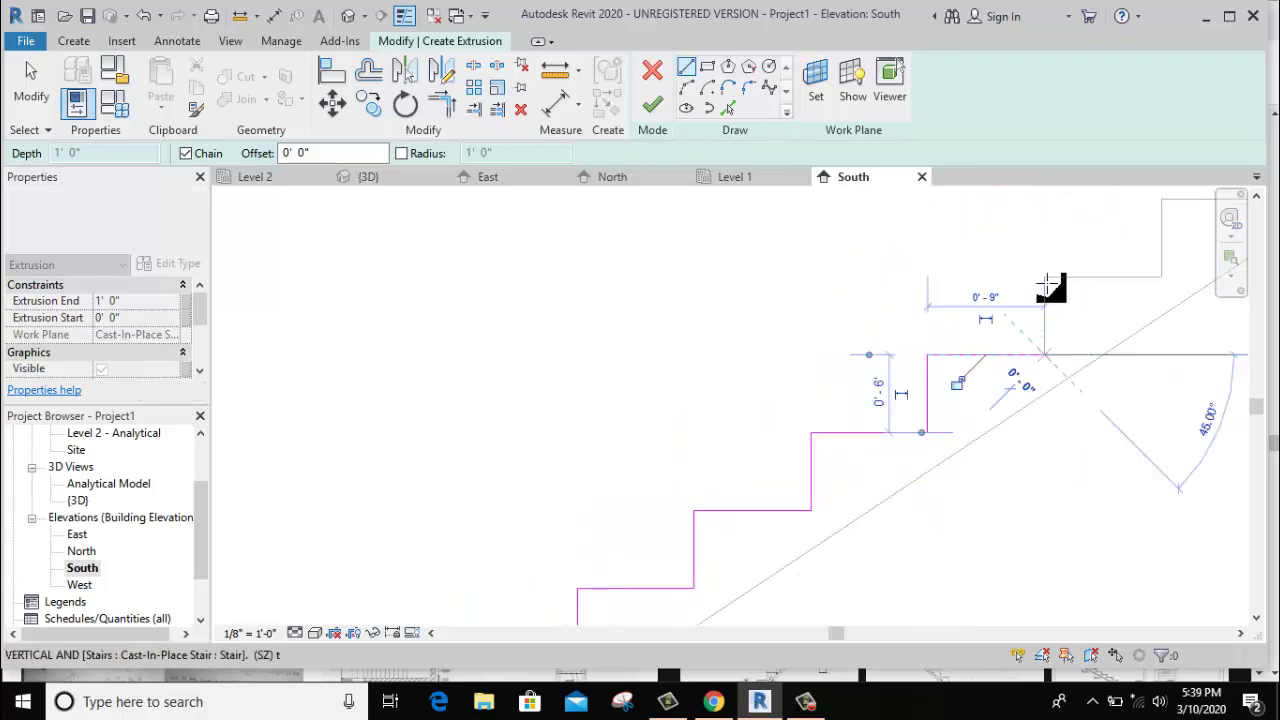
middle_drag(976, 371, 858, 365)
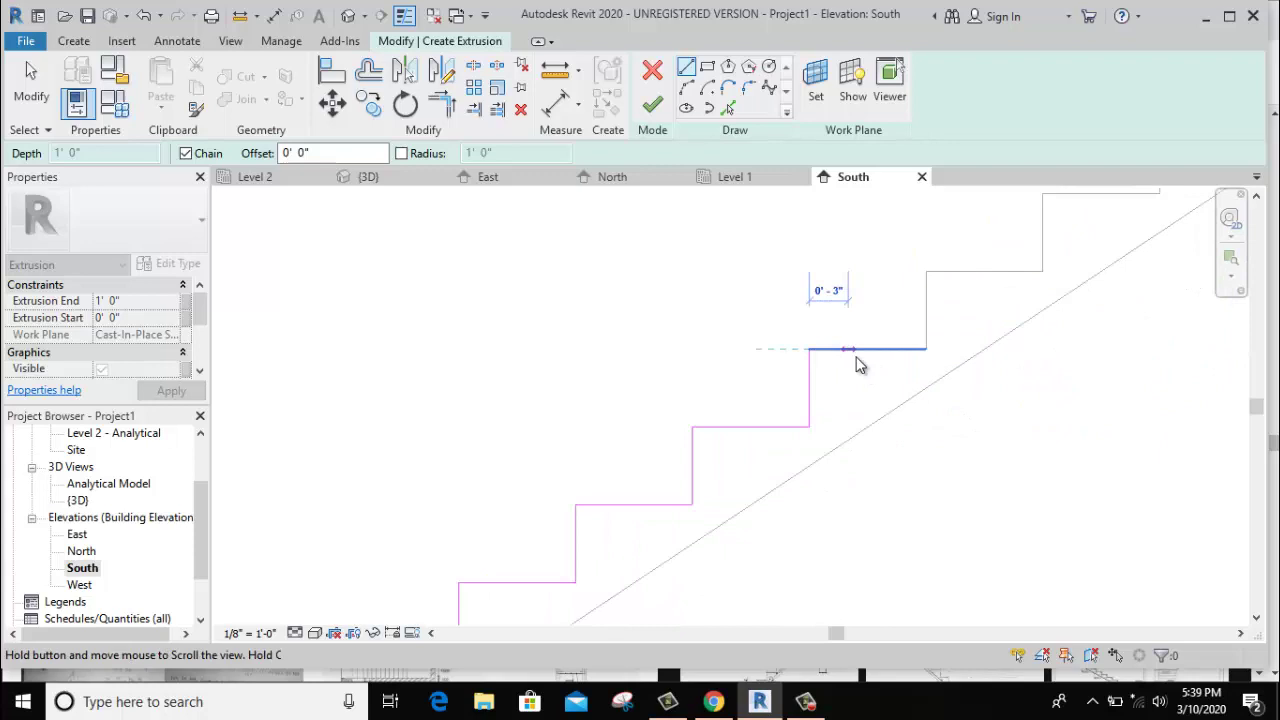
click(925, 349)
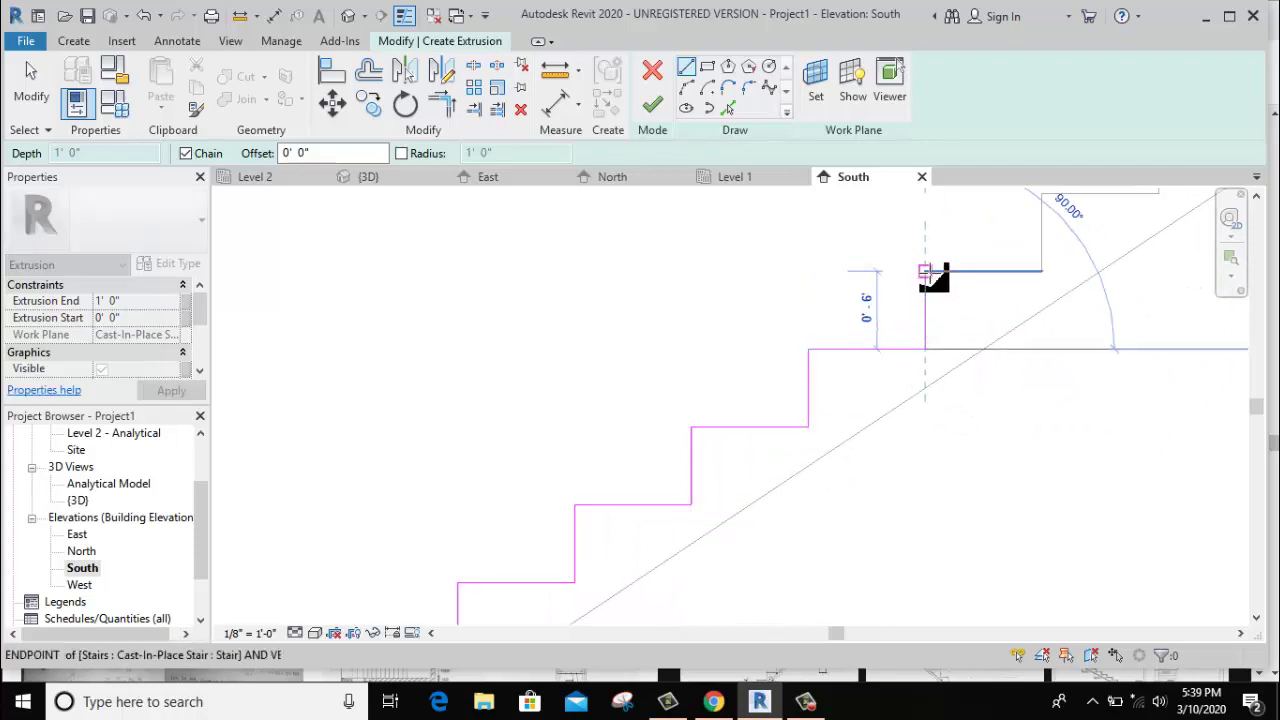
click(925, 271)
click(1042, 271)
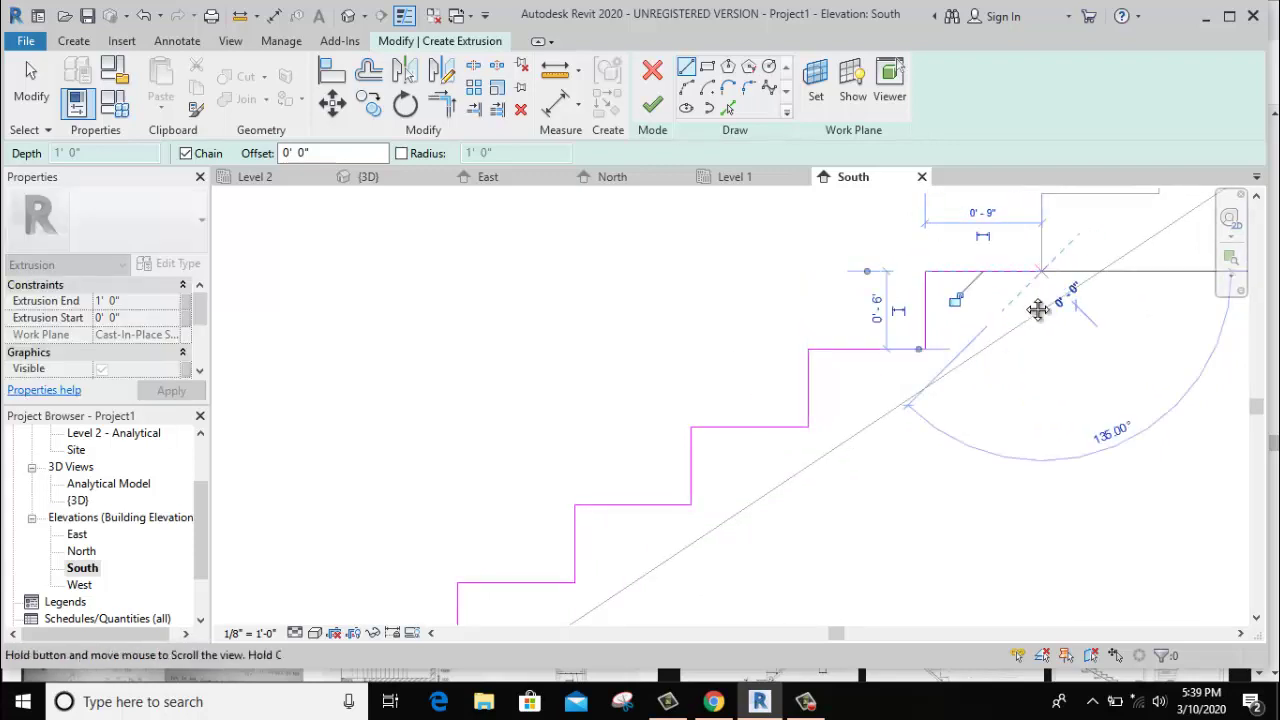
middle_drag(1043, 309, 963, 423)
click(958, 370)
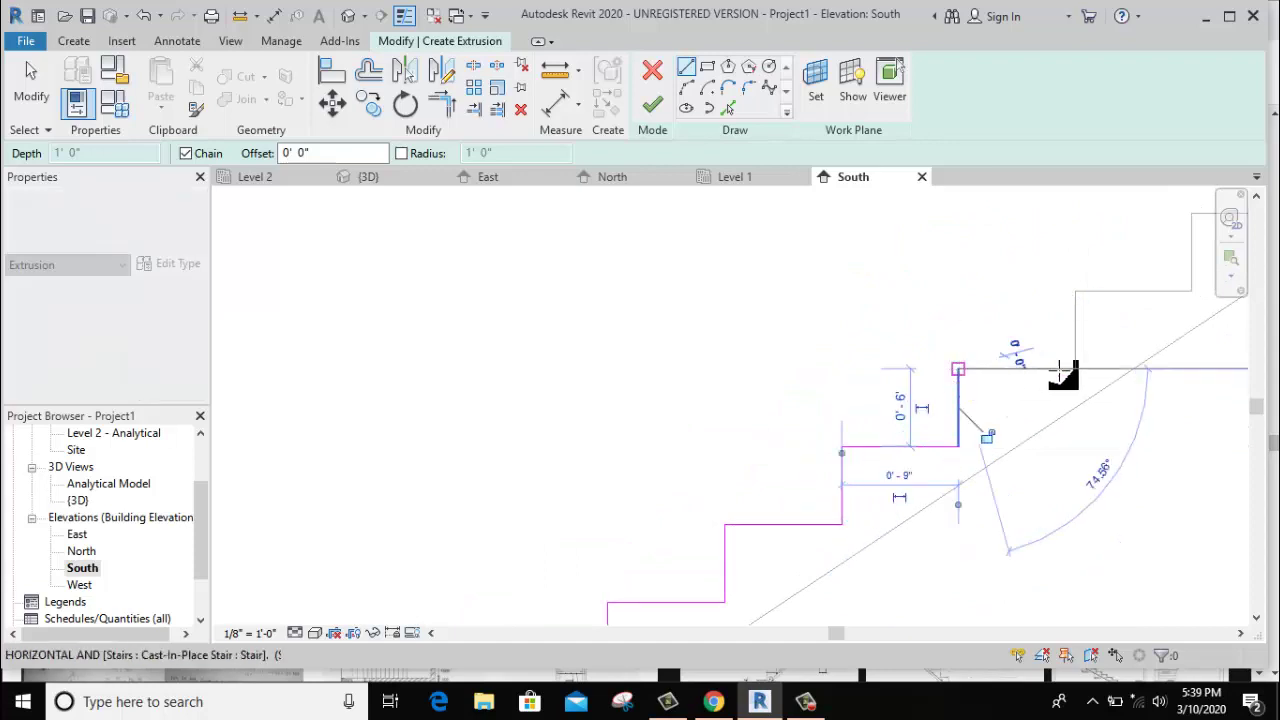
click(1075, 369)
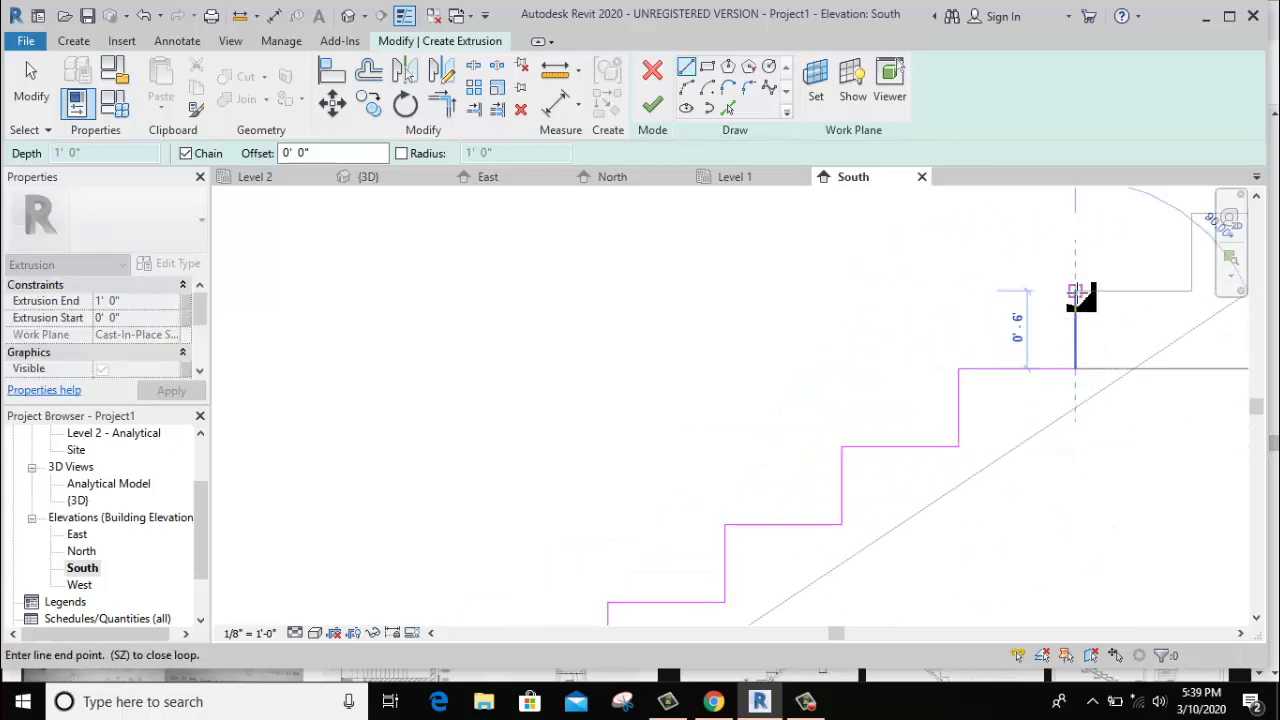
middle_drag(1082, 293, 940, 336)
click(928, 342)
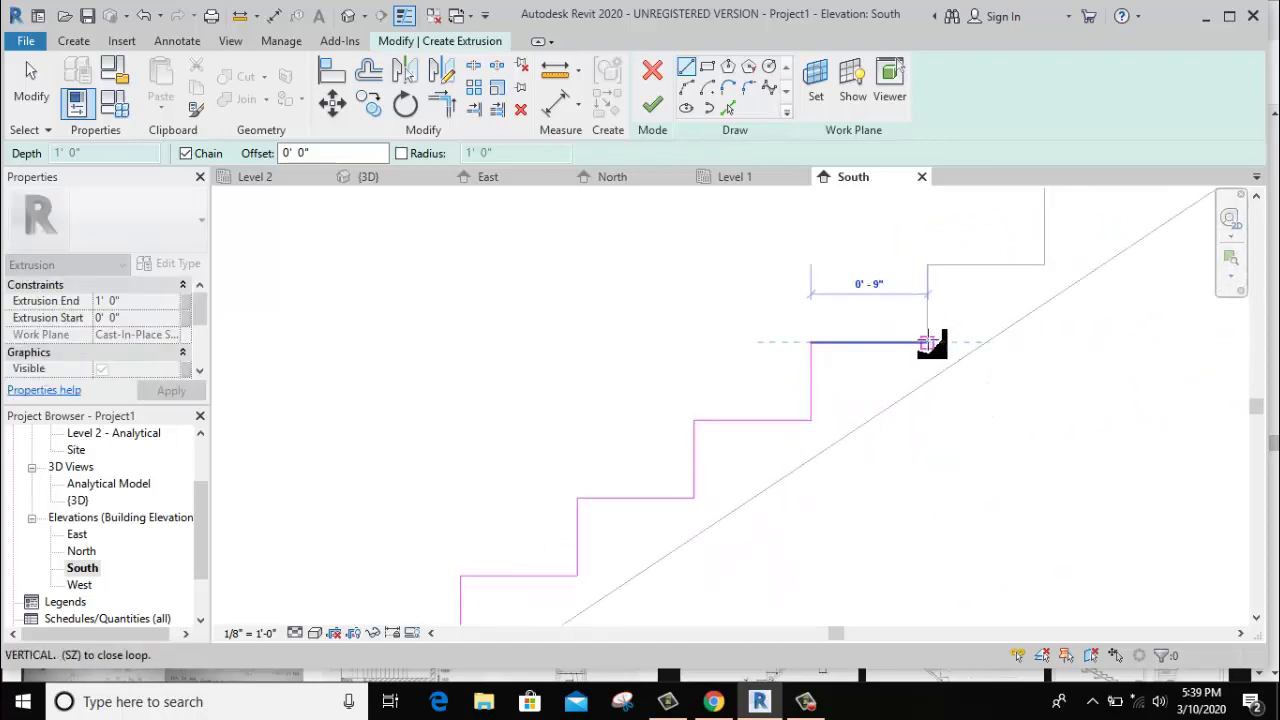
click(972, 266)
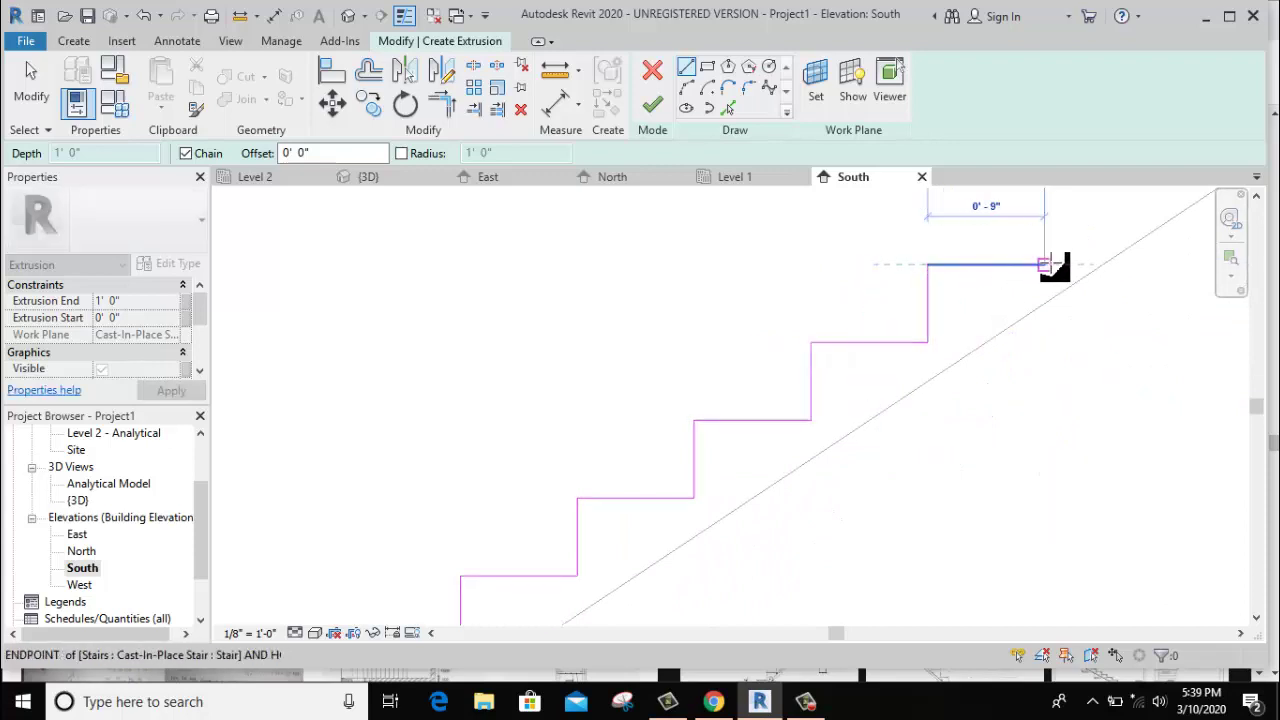
click(1044, 265)
middle_drag(1043, 266, 951, 468)
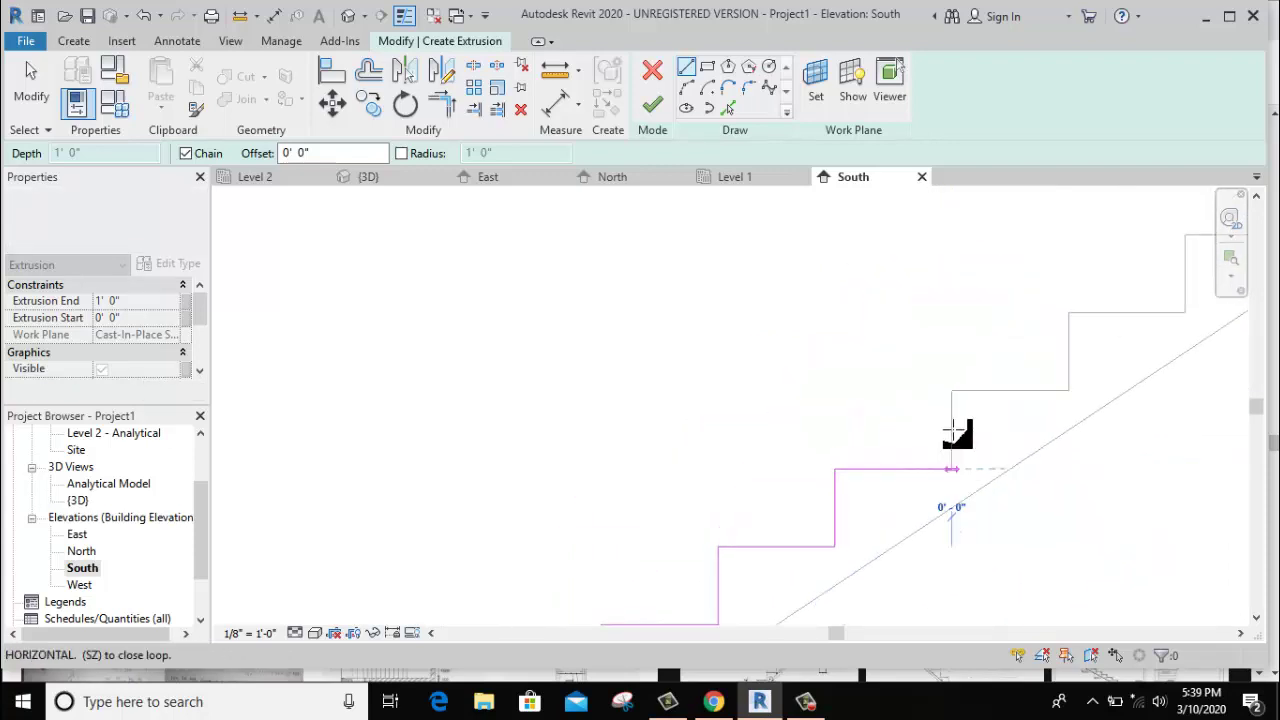
click(996, 392)
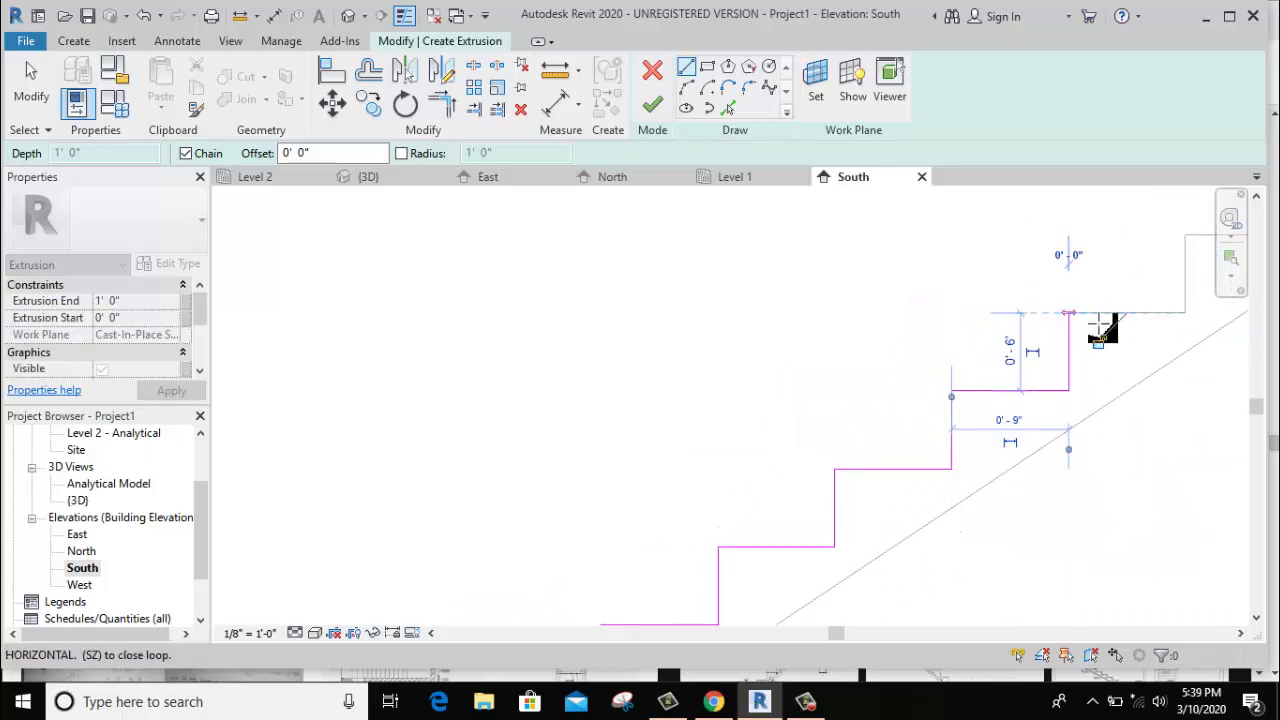
mouse_move(936, 419)
middle_down()
mouse_move(843, 374)
mouse_move(760, 376)
middle_up()
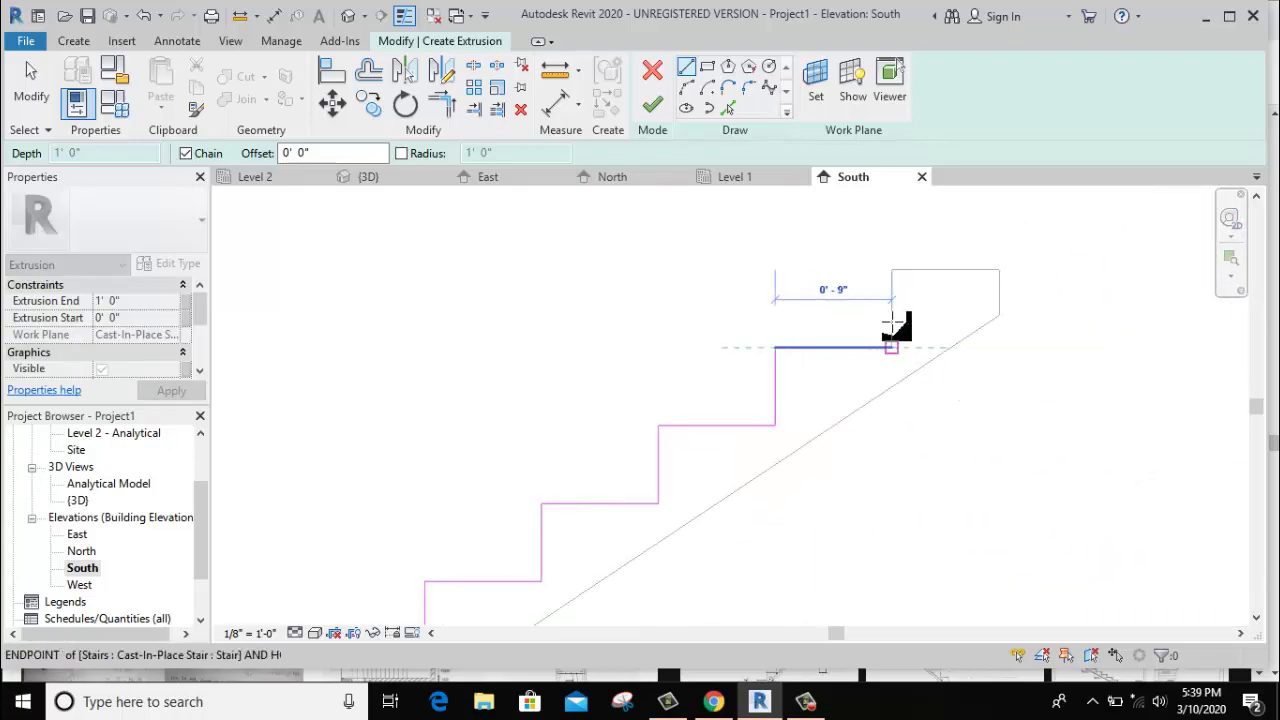
click(891, 284)
click(892, 270)
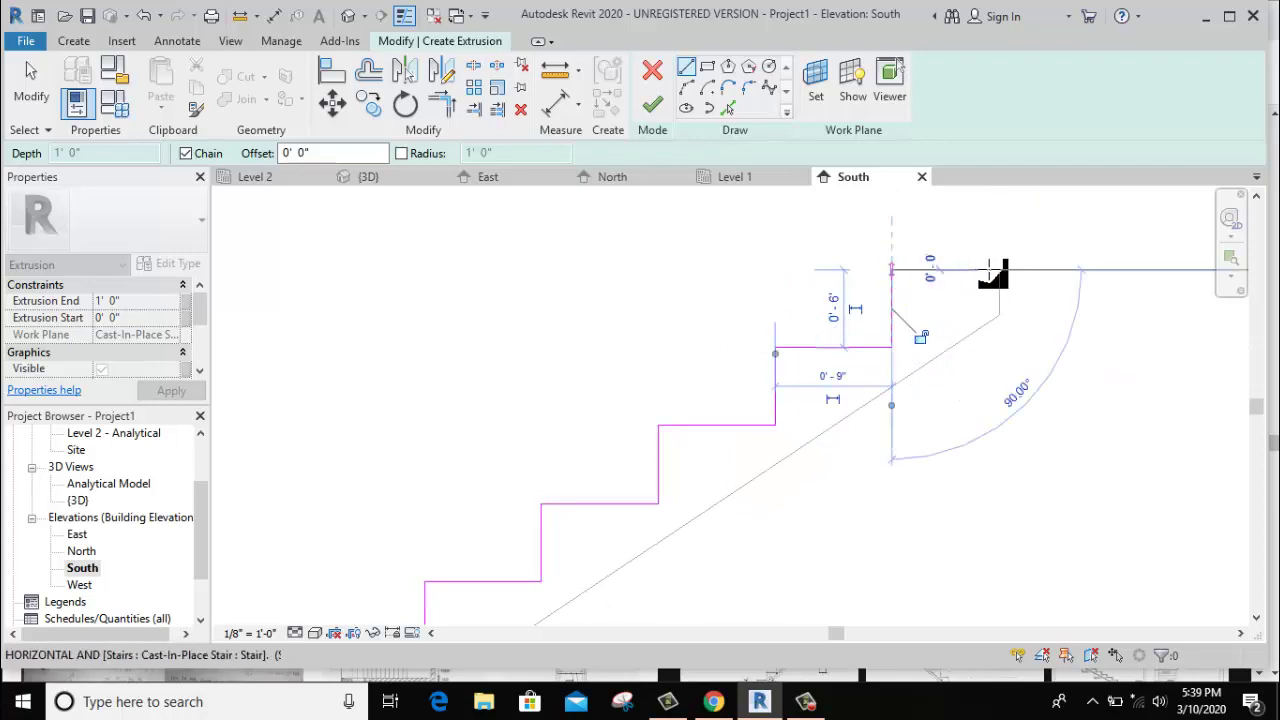
click(1000, 269)
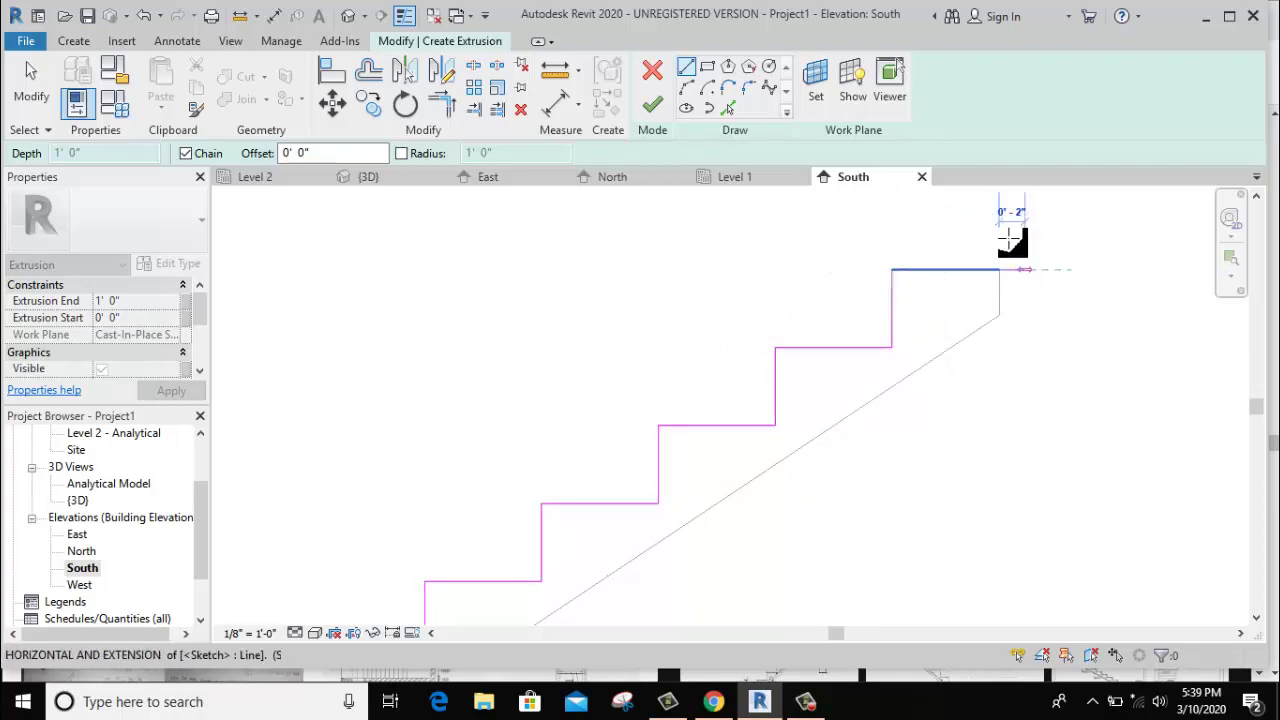
Enter a 6-inch length for the final riser at the top.
scroll(990, 300, down, 3)
scroll(983, 340, down, 2)
scroll(1006, 306, up, 2)
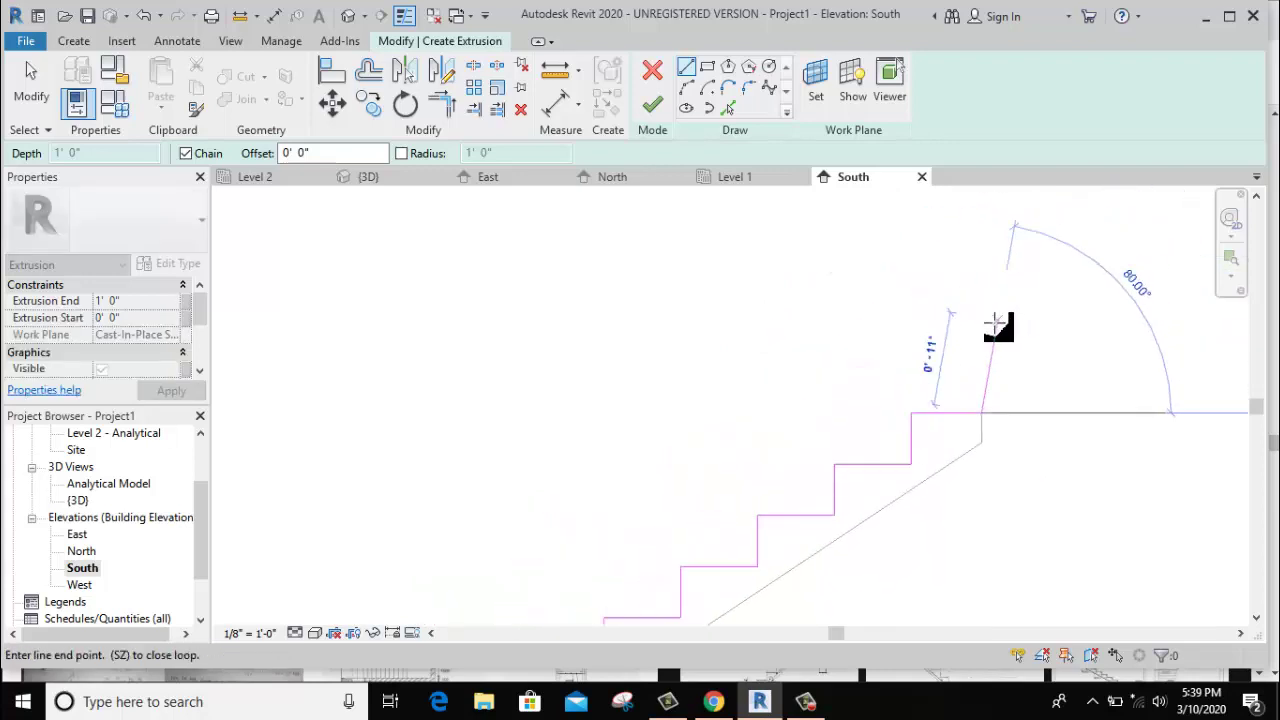
text(6)
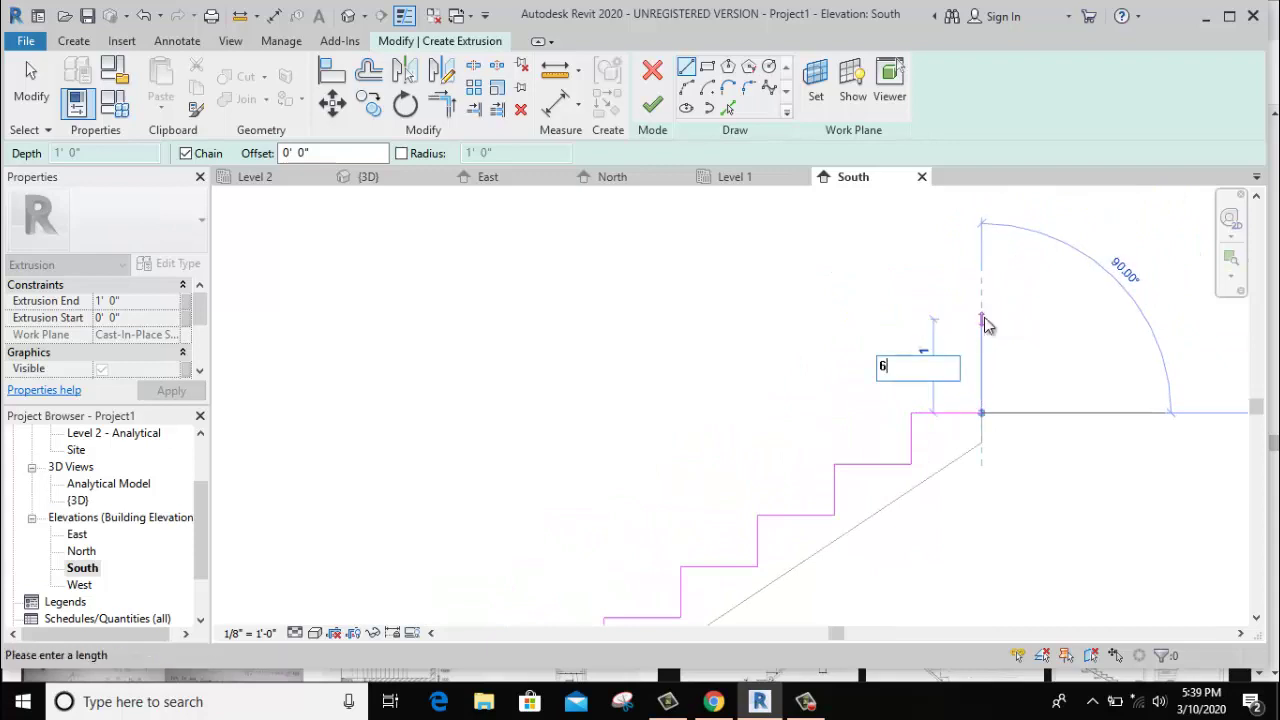
key(Return)
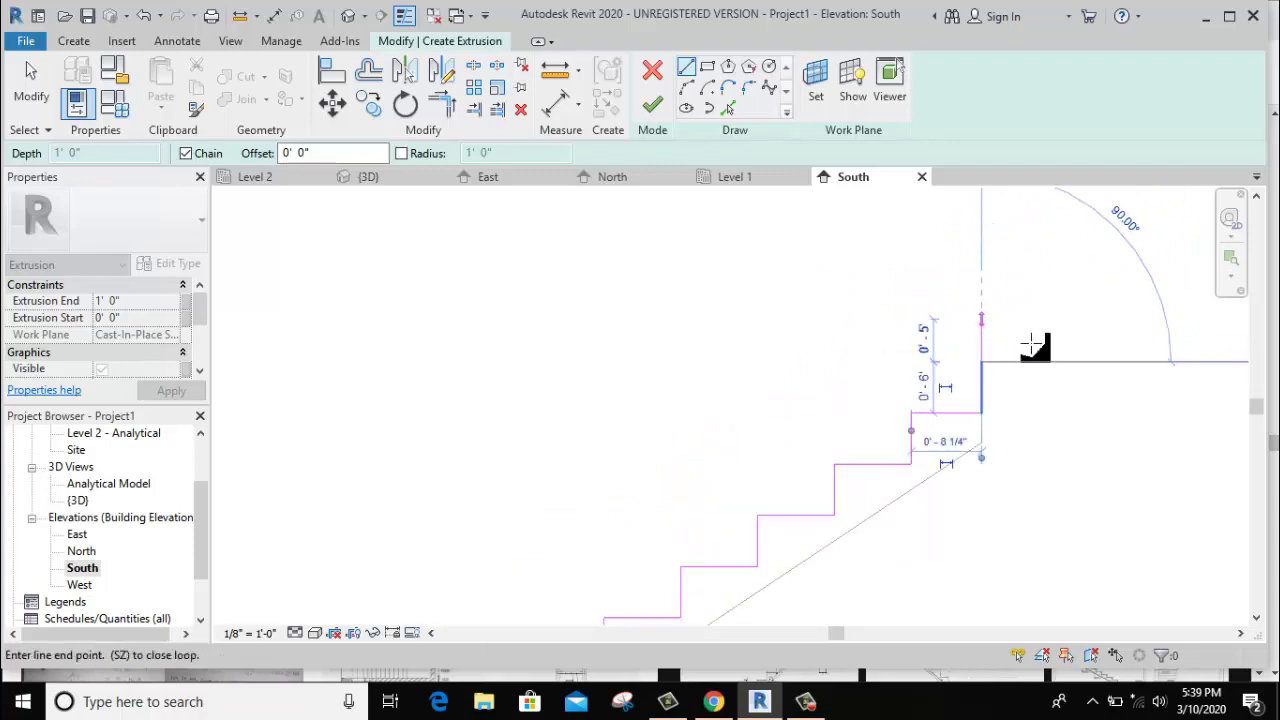
scroll(1034, 346, down, 3)
scroll(920, 346, up, 2)
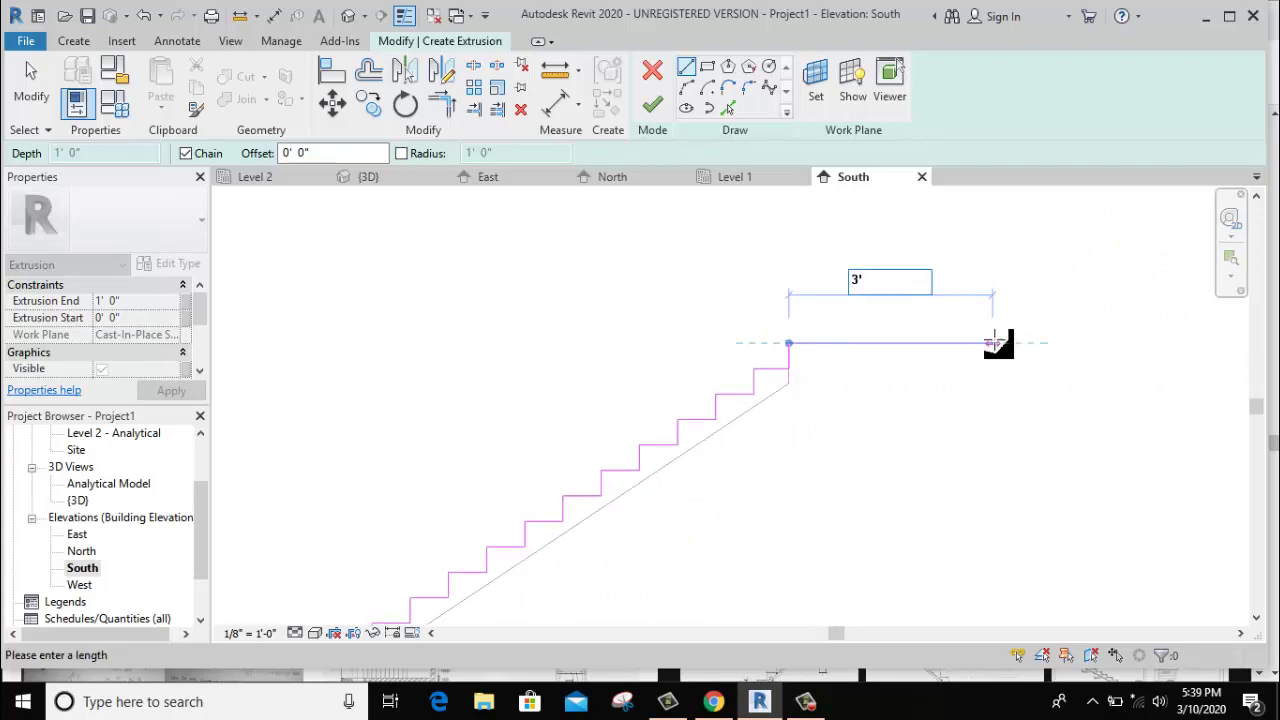
End the step chain and draw the sloped underside line along the stair waist.
right_click(929, 279)
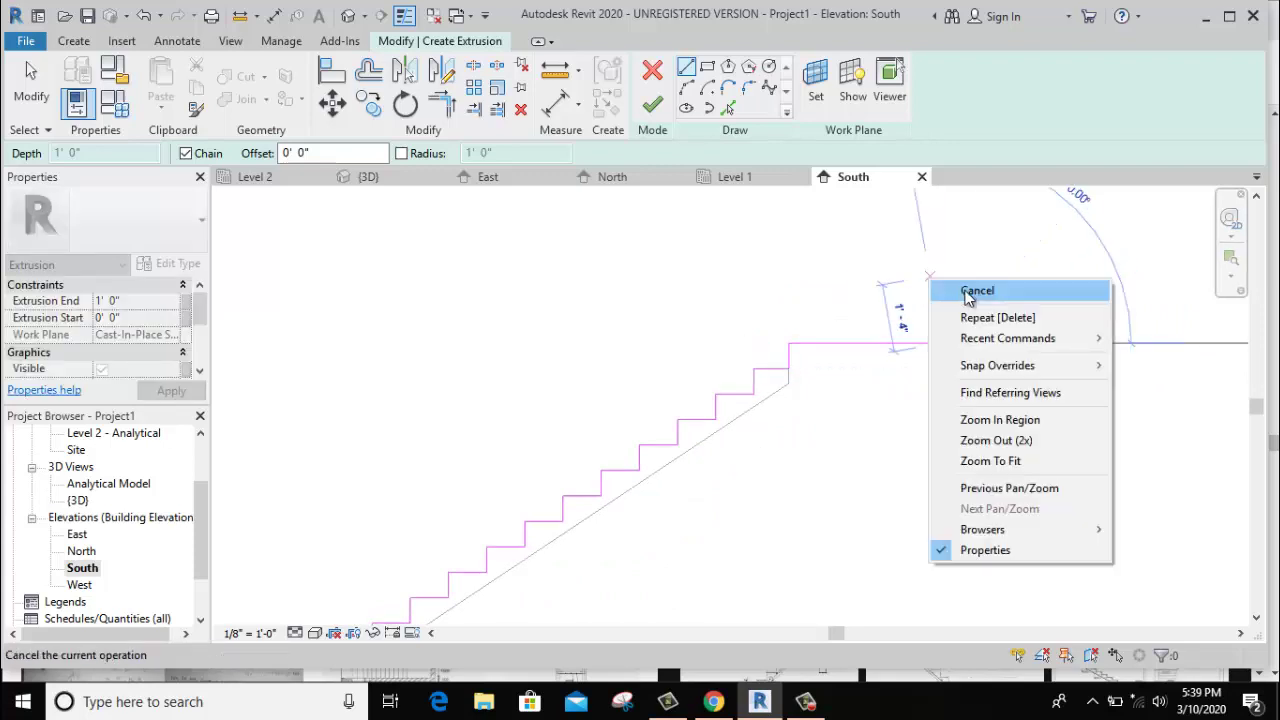
click(967, 292)
scroll(971, 294, down, 2)
scroll(829, 417, down, 2)
scroll(766, 429, up, 1)
scroll(708, 428, up, 3)
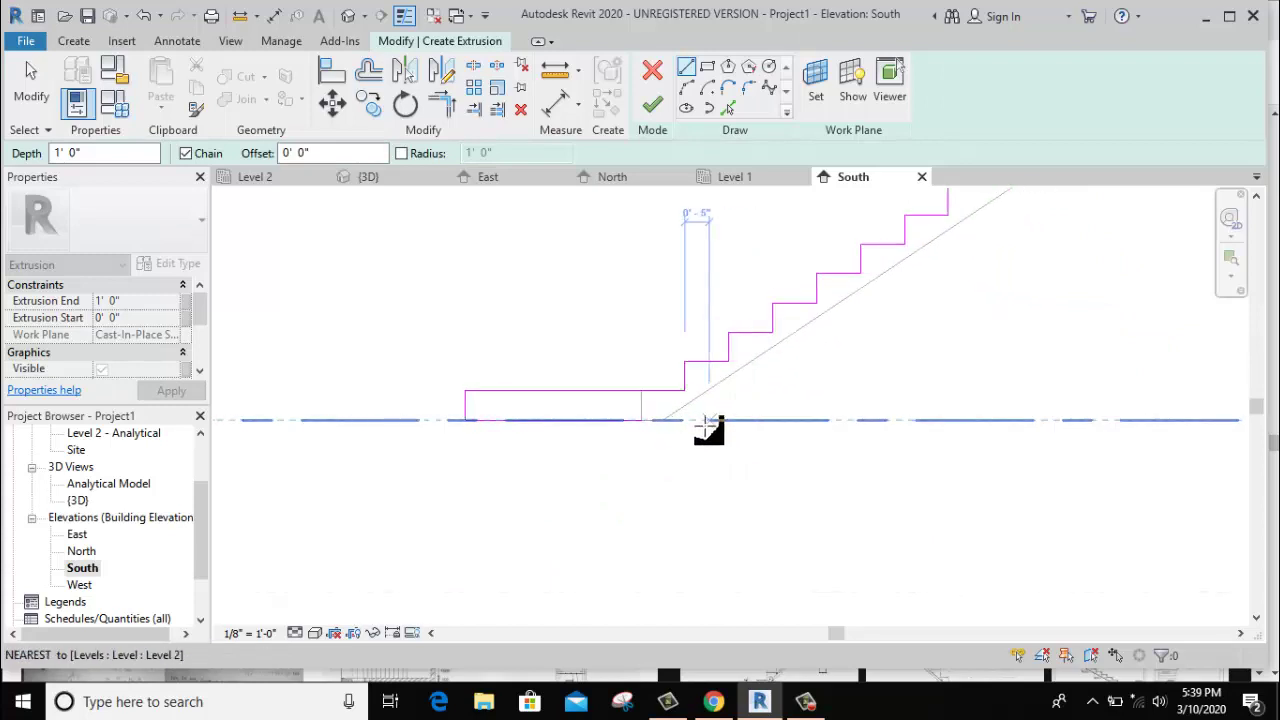
key(Escape)
click(662, 420)
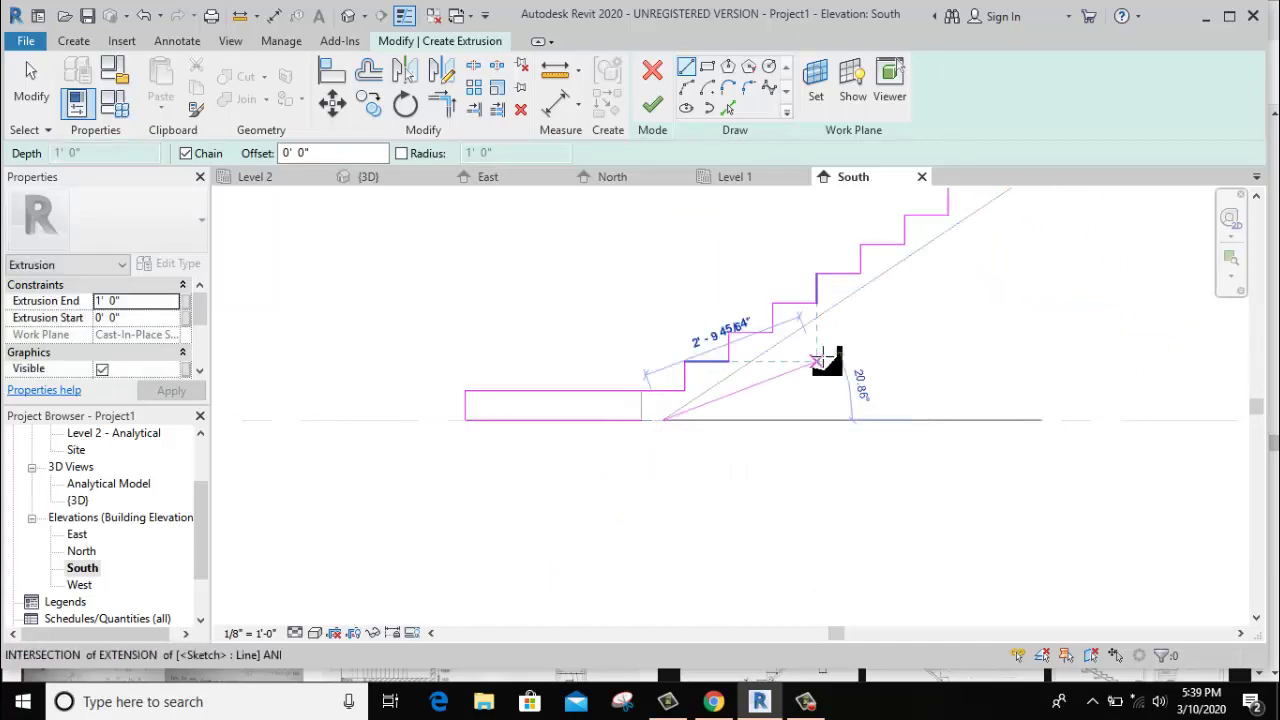
scroll(1026, 303, down, 2)
scroll(914, 386, up, 1)
scroll(983, 327, up, 1)
scroll(985, 324, up, 1)
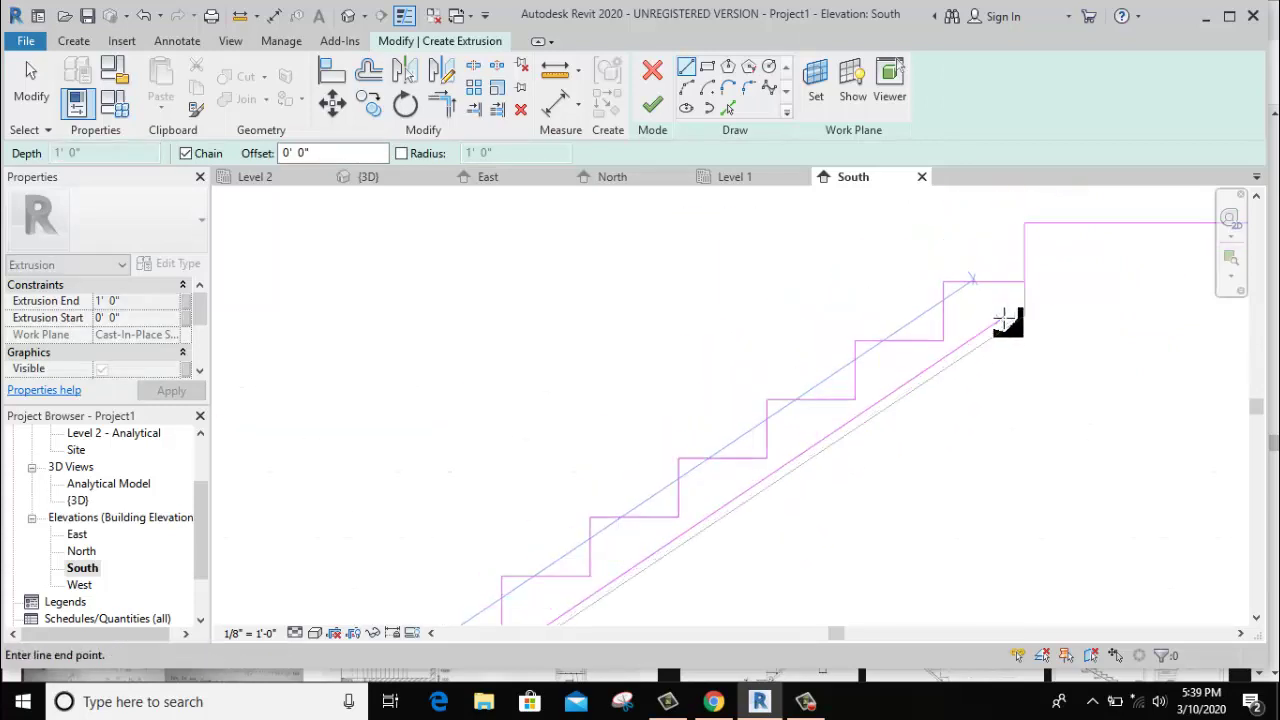
scroll(1006, 320, up, 2)
click(1023, 316)
Draw the 3' top landing line and close it with a vertical line.
middle_drag(1097, 318, 759, 357)
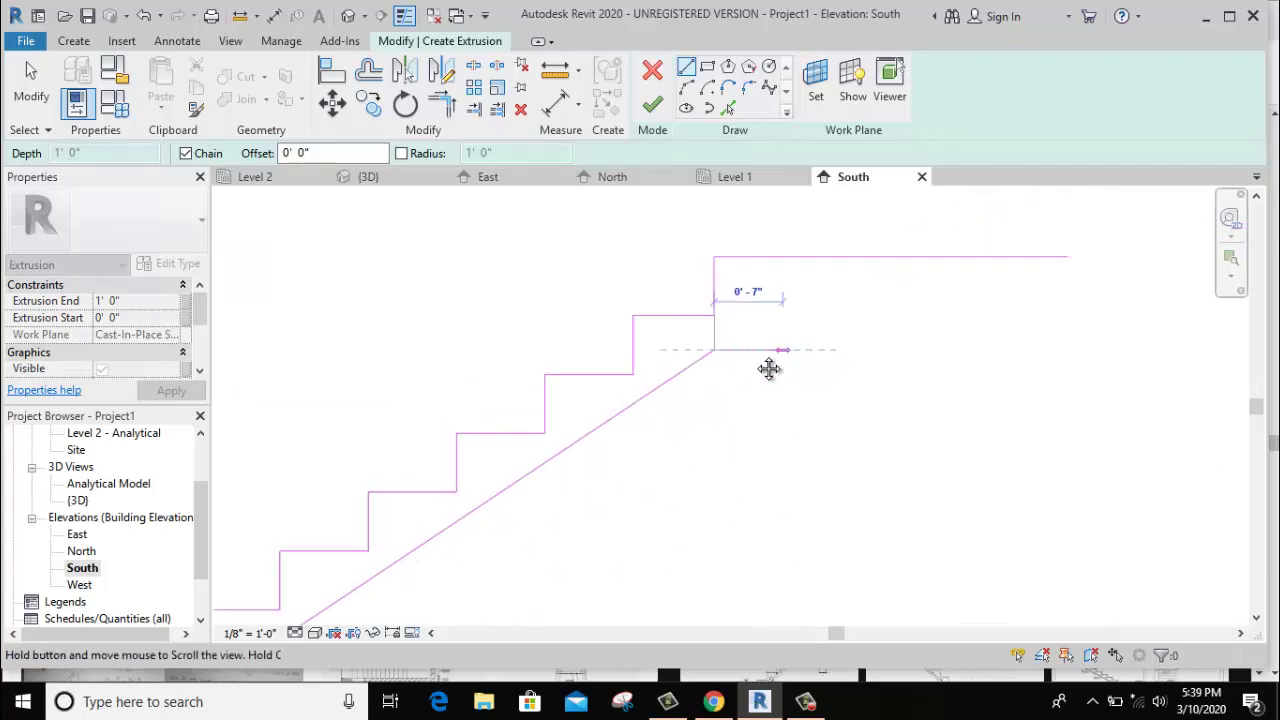
text(3)
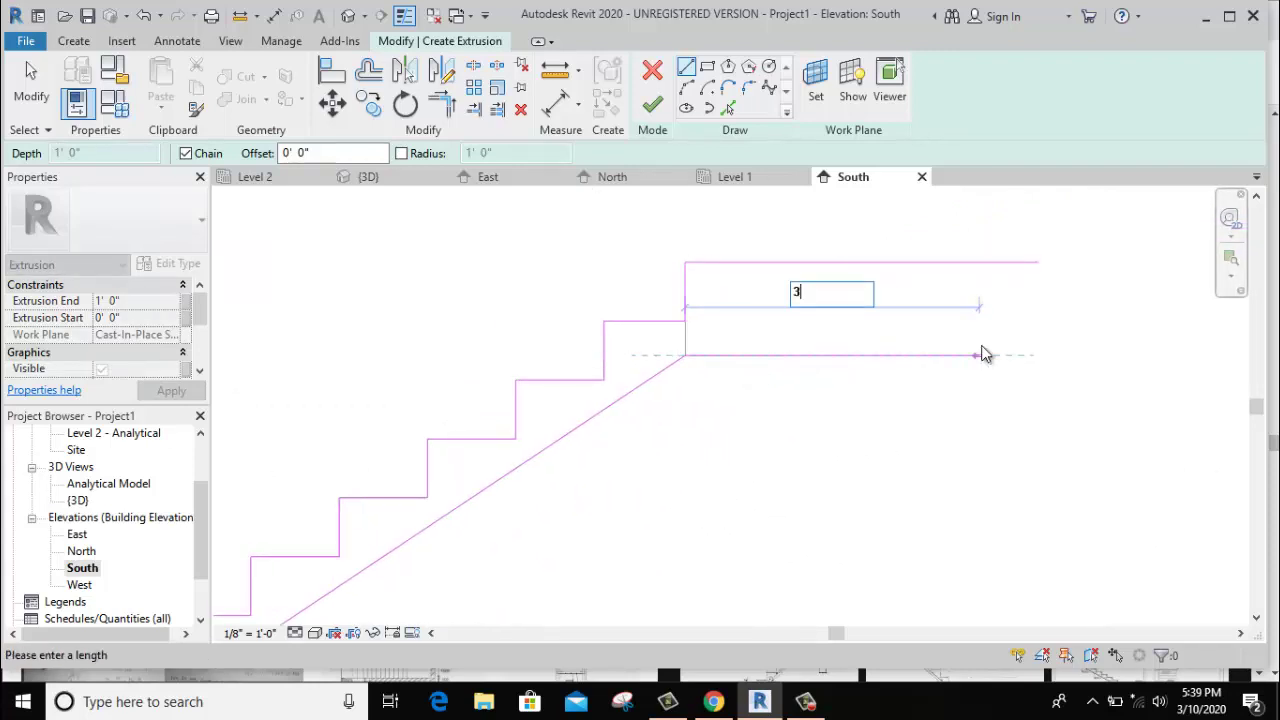
key(Return)
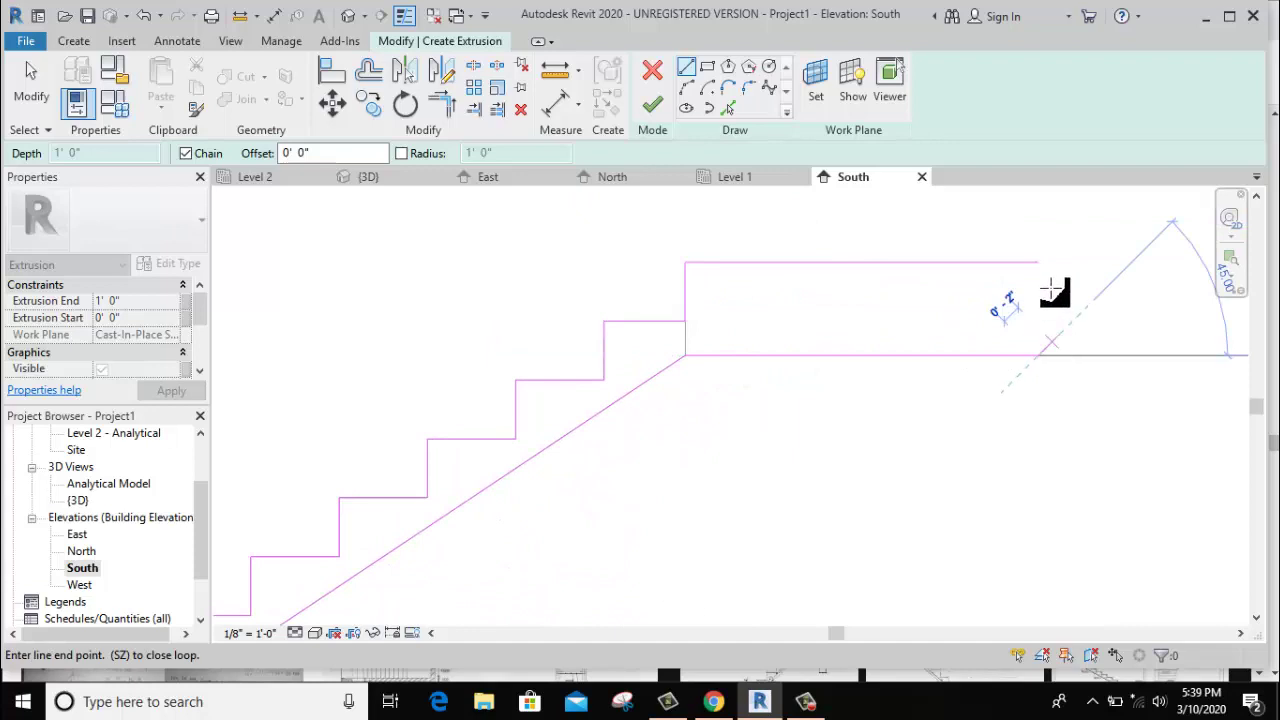
click(1039, 263)
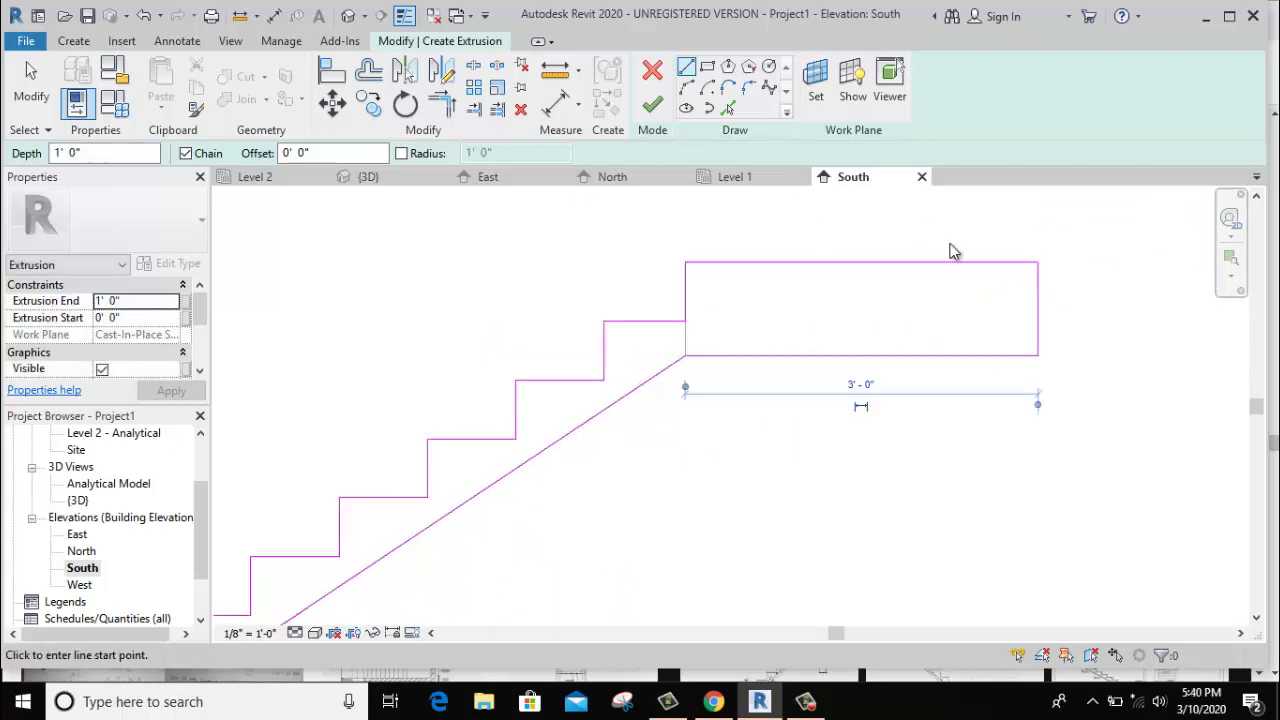
right_click(916, 223)
click(950, 233)
scroll(960, 258, down, 3)
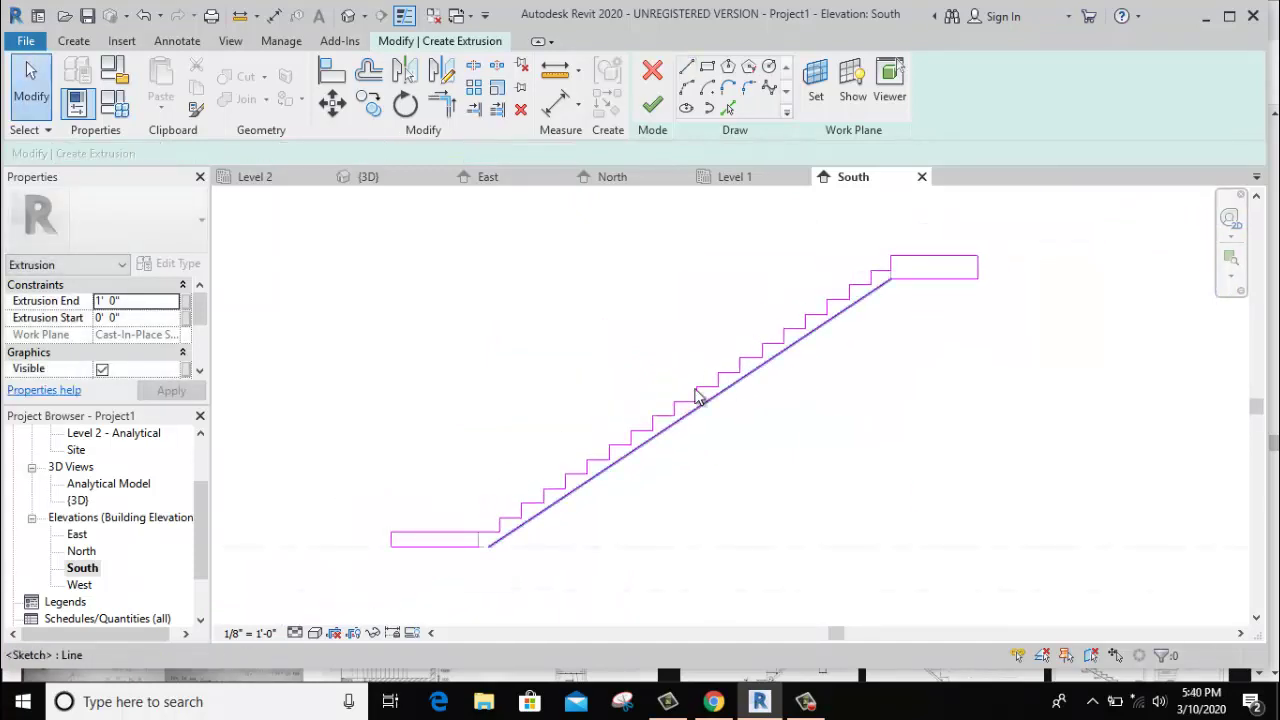
Attempt to finish the sketch and continue past the open-loop error.
click(652, 104)
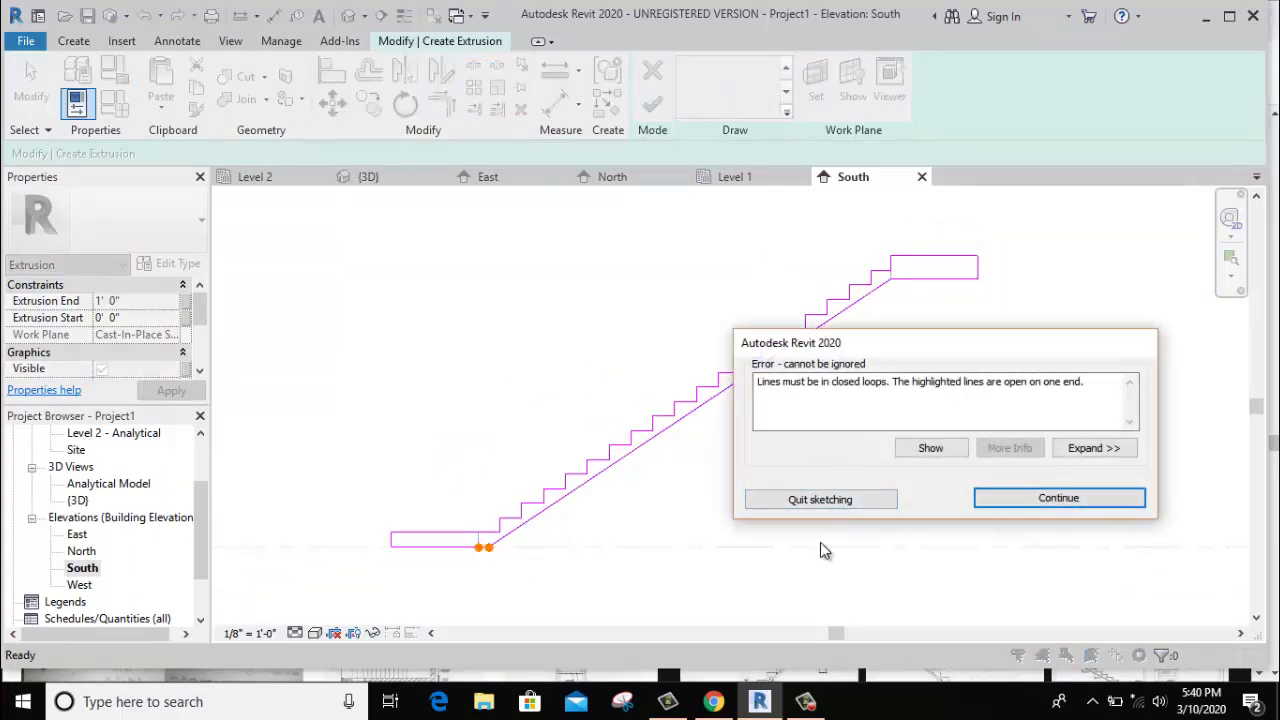
click(1027, 497)
scroll(495, 555, up, 2)
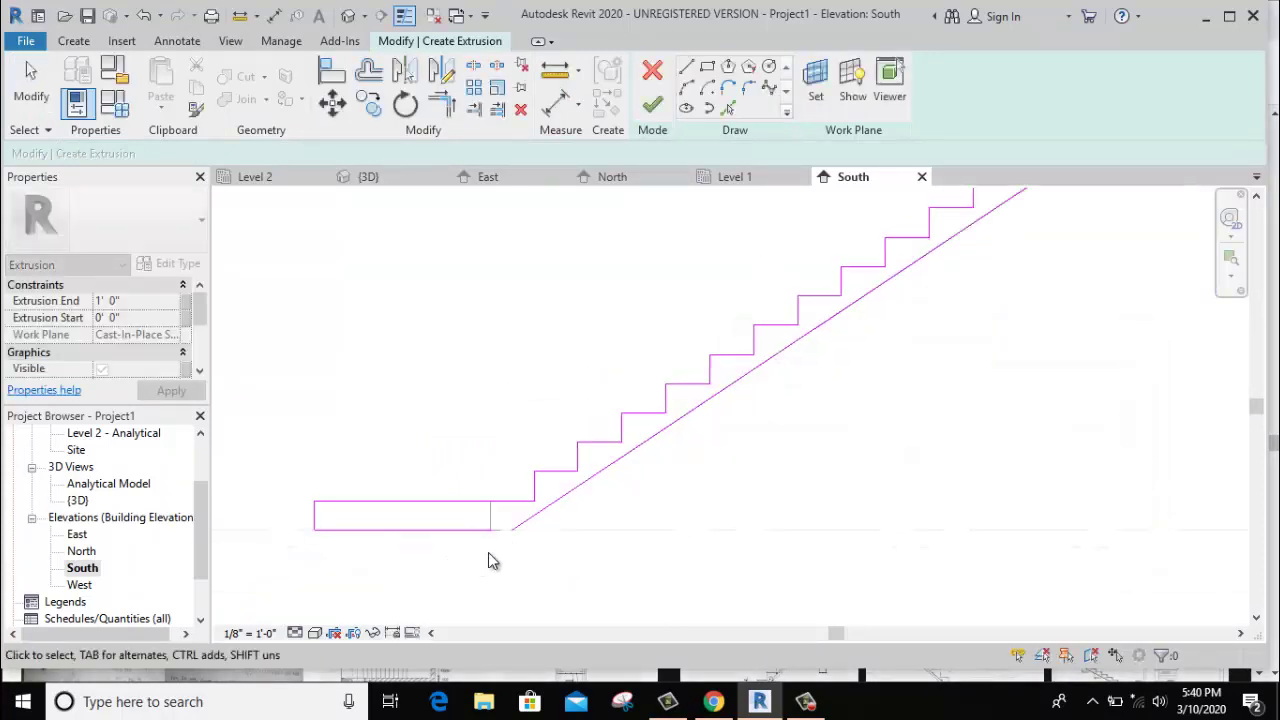
scroll(515, 540, up, 2)
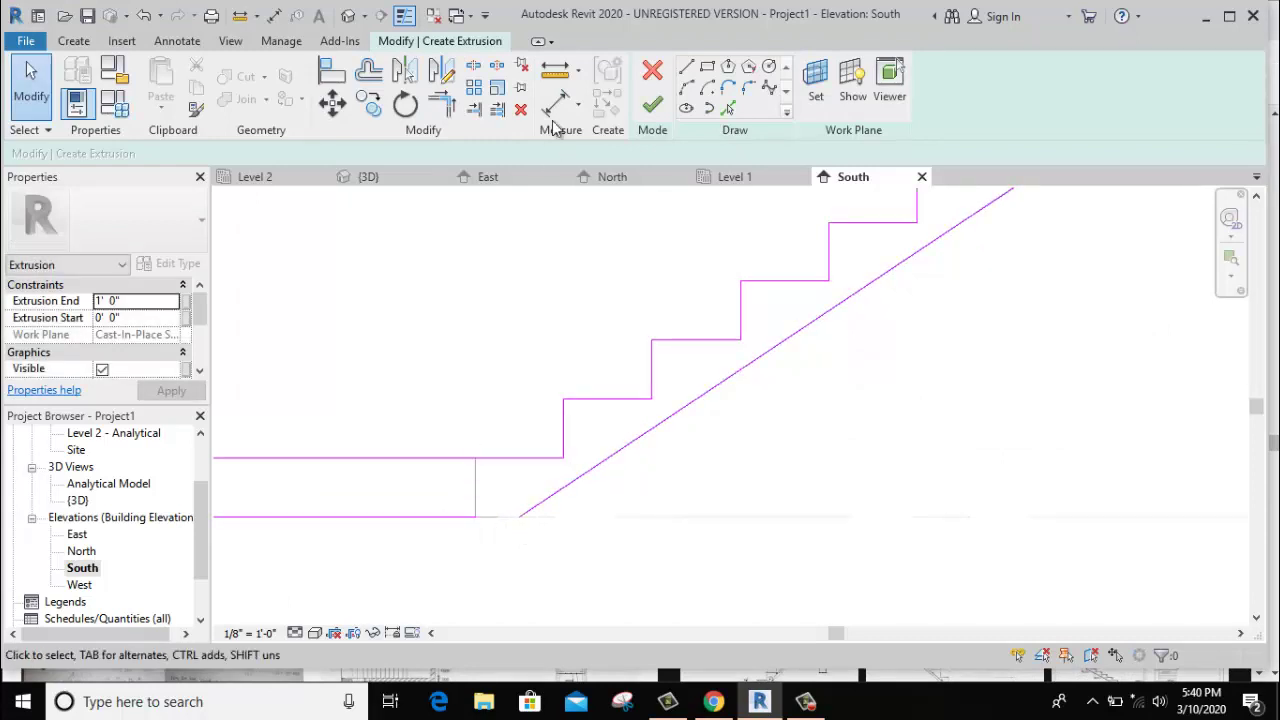
Trim the sloped and bottom lines to a corner and finish the stair extrusion.
click(441, 104)
click(560, 491)
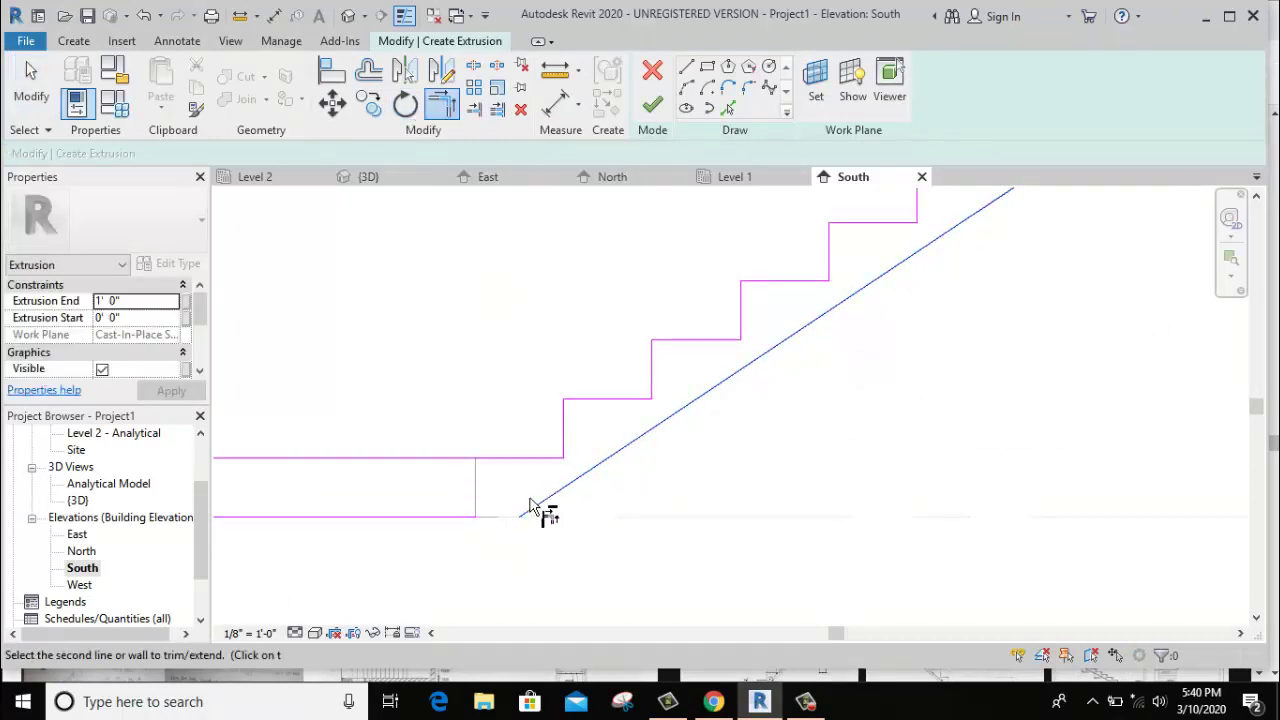
click(433, 519)
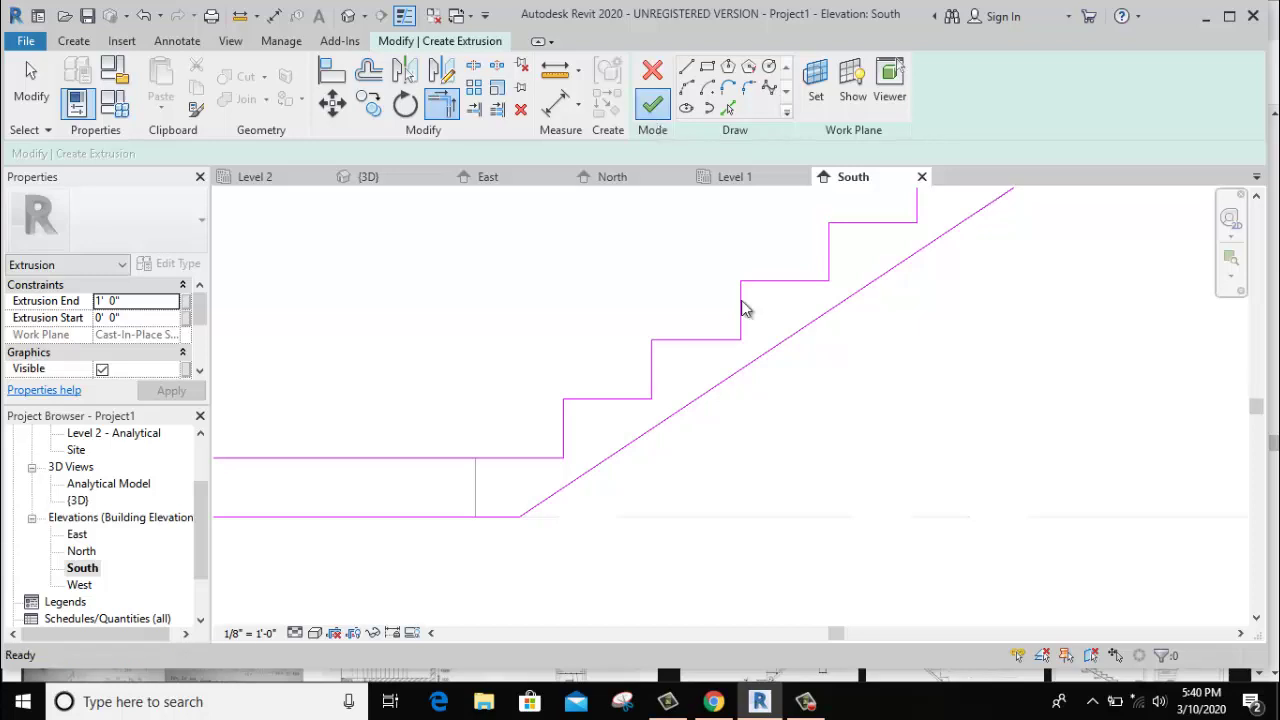
key(Return)
scroll(743, 380, down, 2)
scroll(600, 395, down, 1)
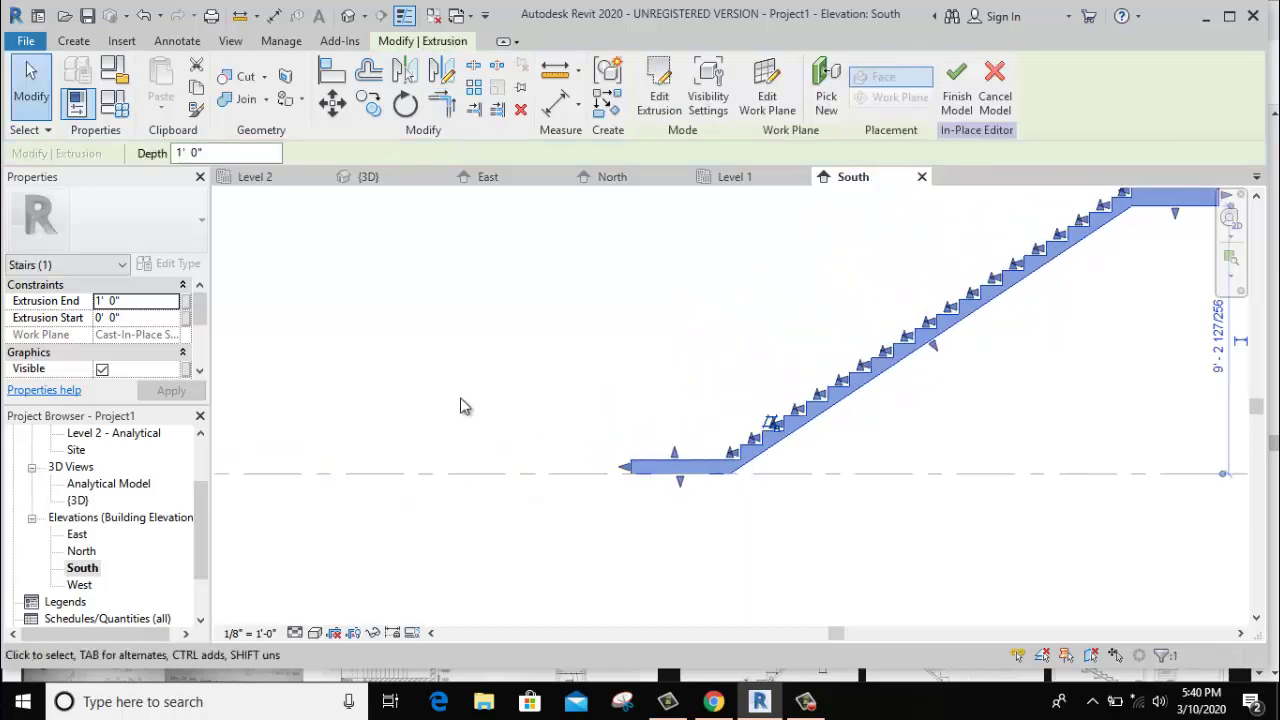
Set the stair extrusion end to 3', finish the in-place model, and view it in 3D.
click(151, 300)
text(3)
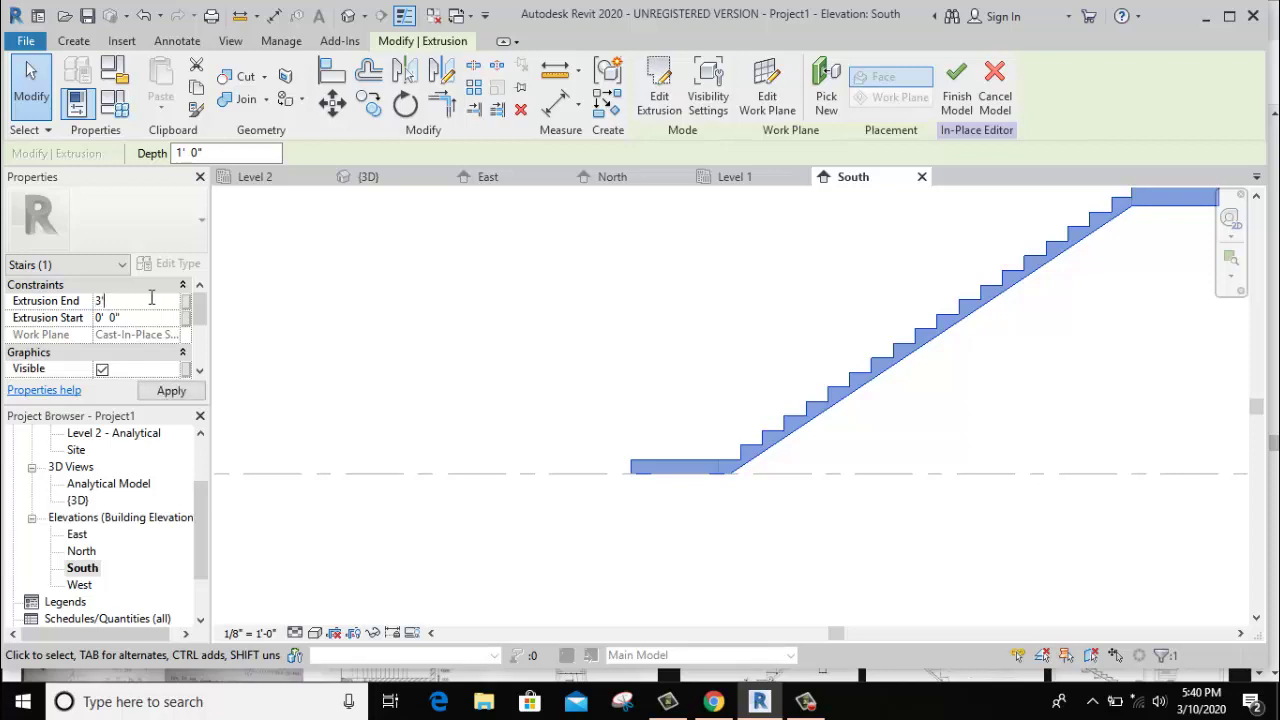
click(172, 391)
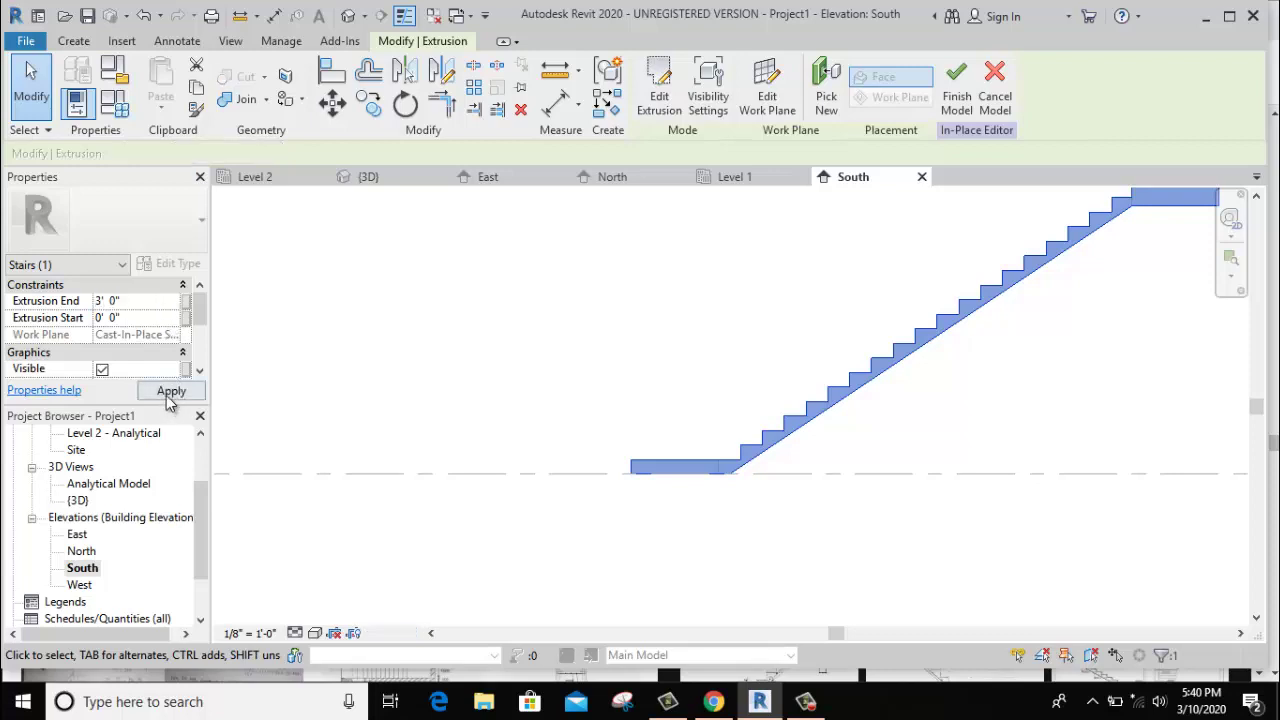
click(957, 95)
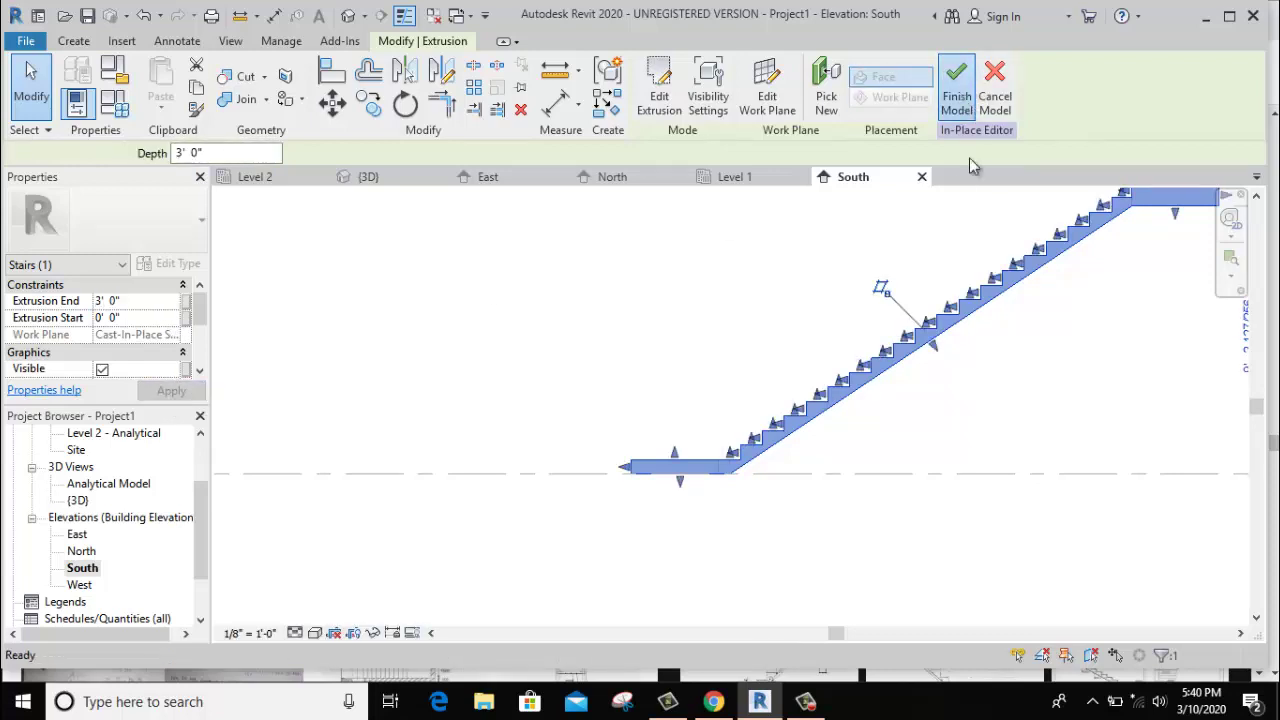
click(347, 16)
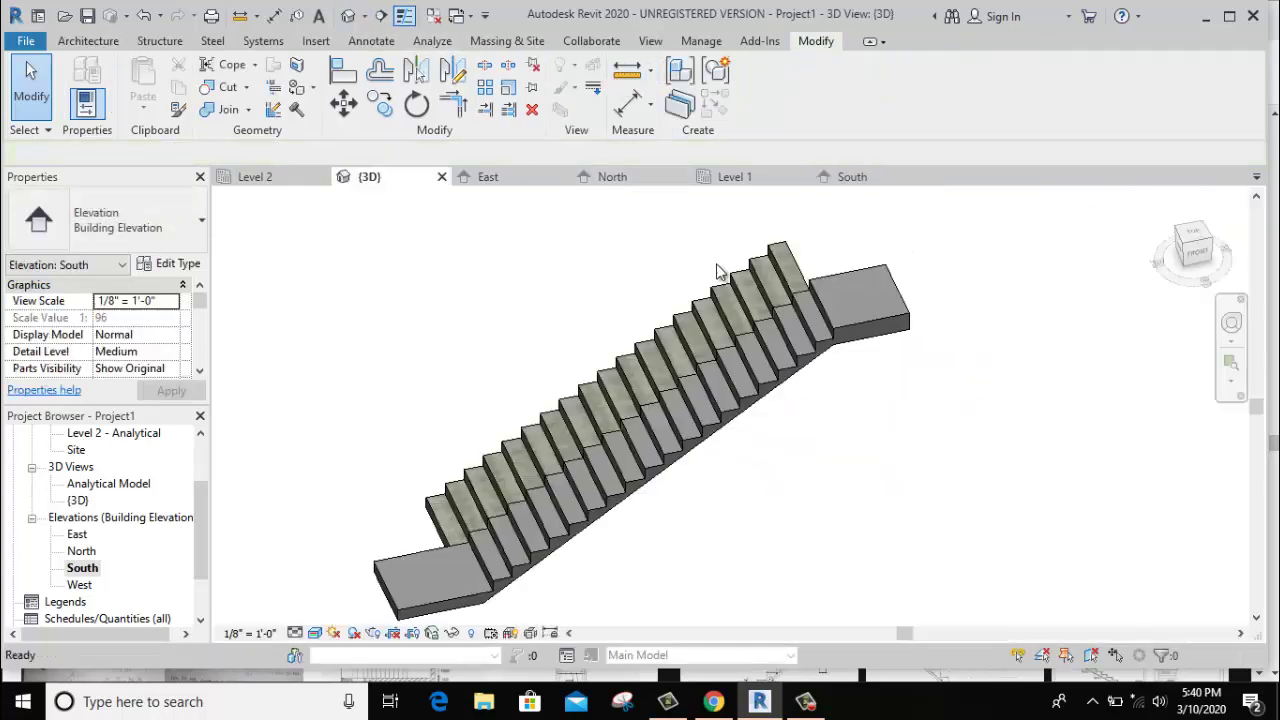
Select the stair treads in the 3D view, then clear the selection.
click(801, 270)
drag(776, 236, 750, 260)
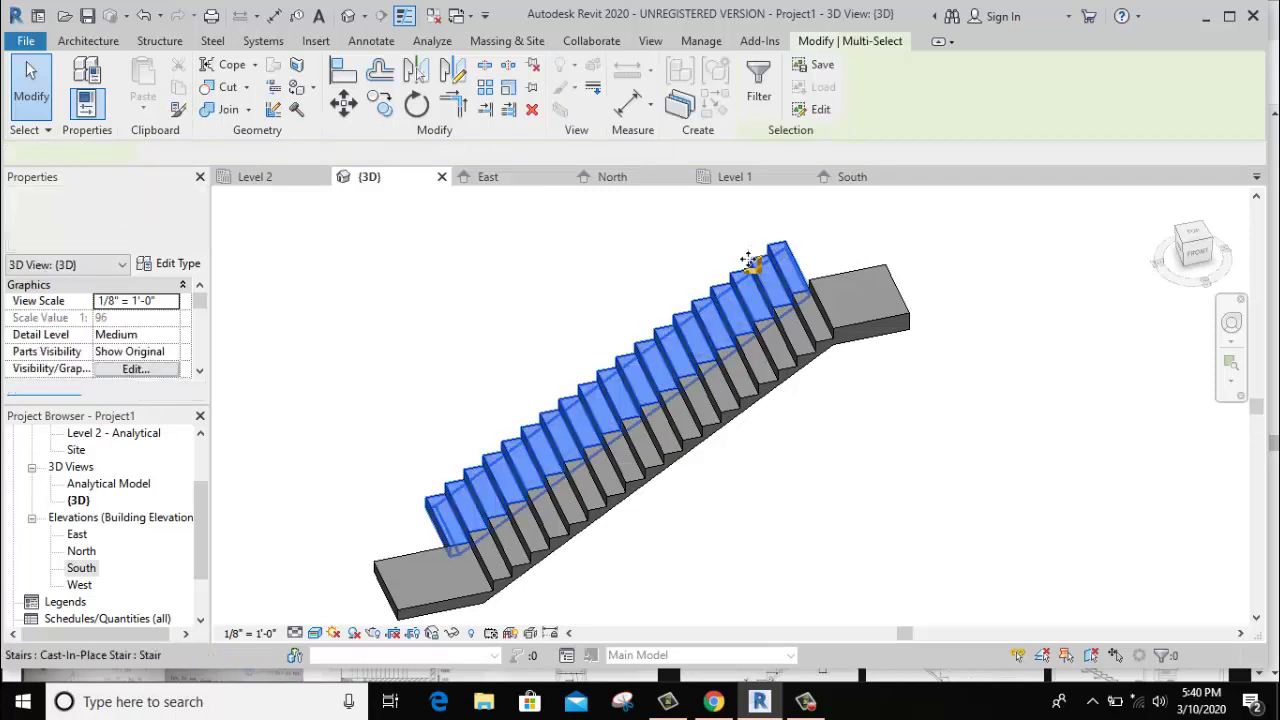
key(Escape)
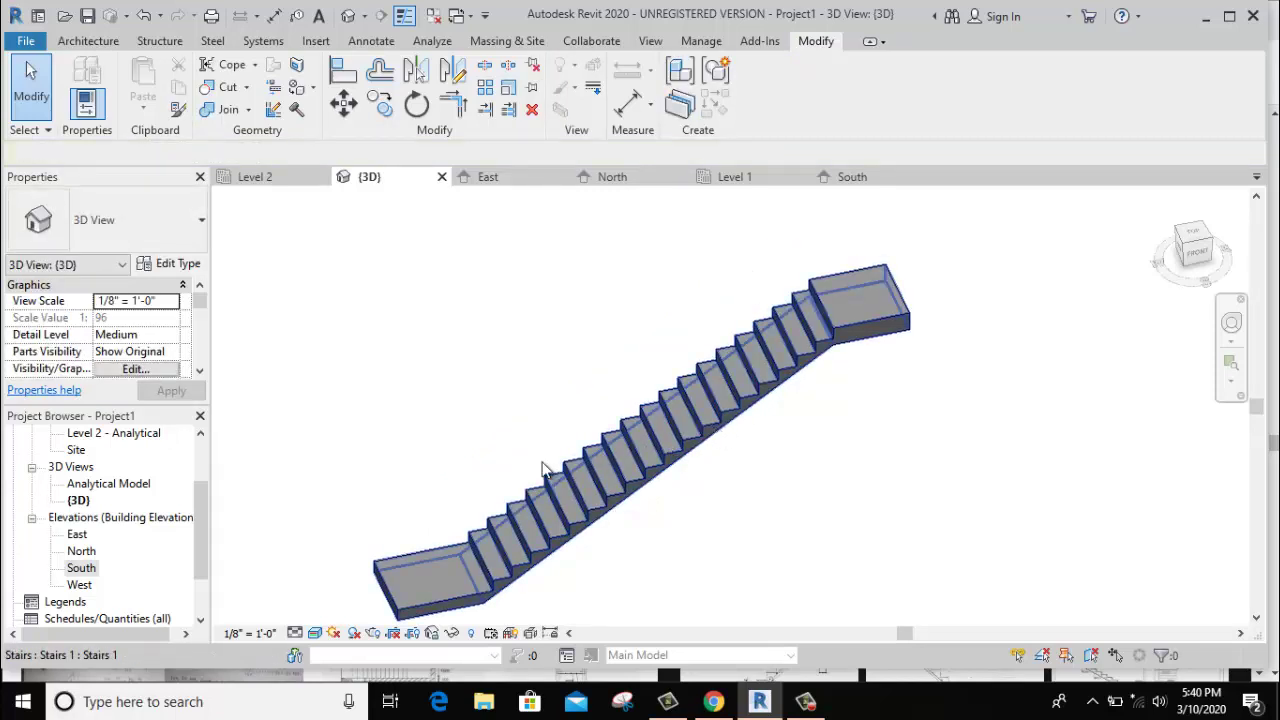
Check the Level 2 and Level 1 plans, then open the North elevation showing the stair profile.
scroll(443, 418, down, 3)
scroll(143, 500, up, 3)
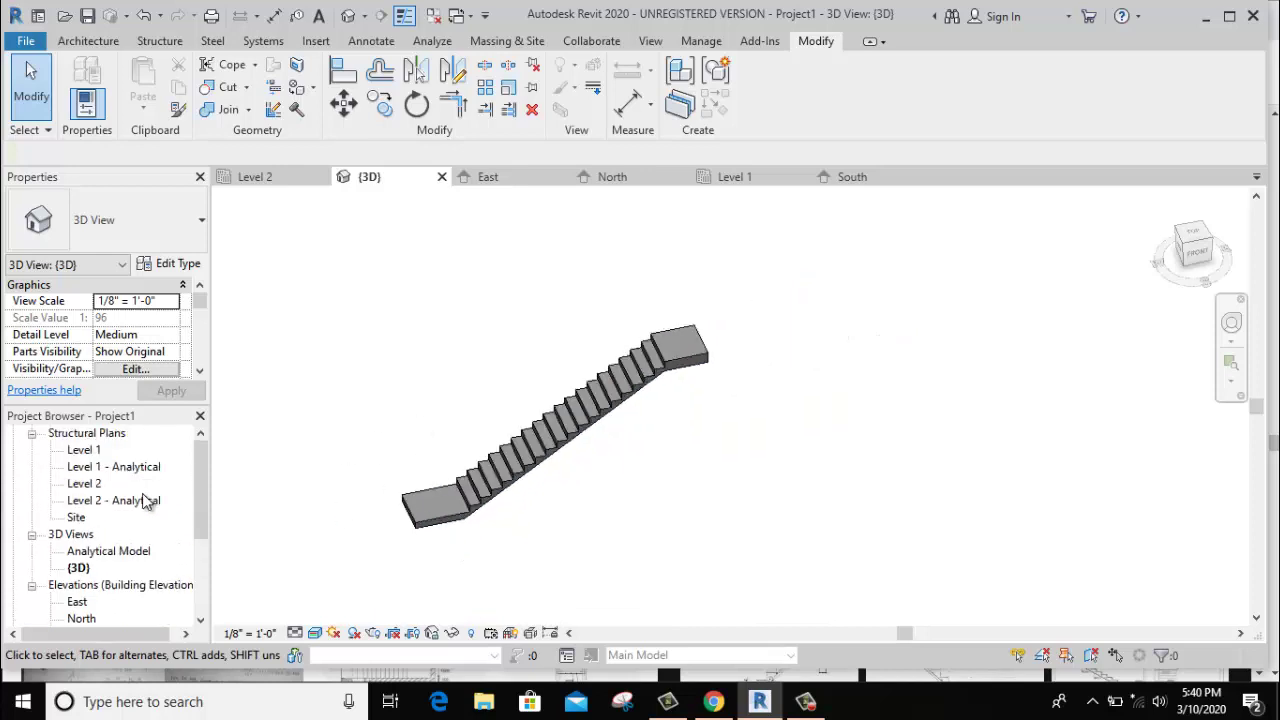
scroll(125, 512, up, 1)
double_click(86, 501)
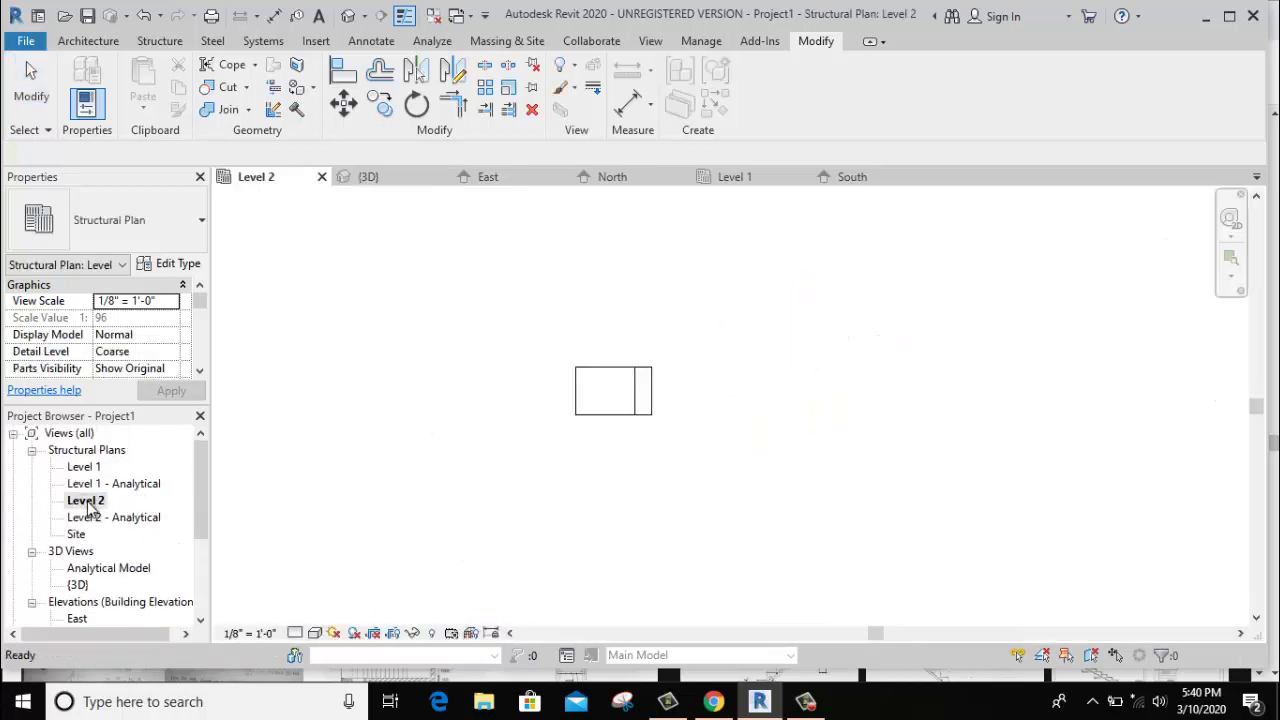
double_click(85, 467)
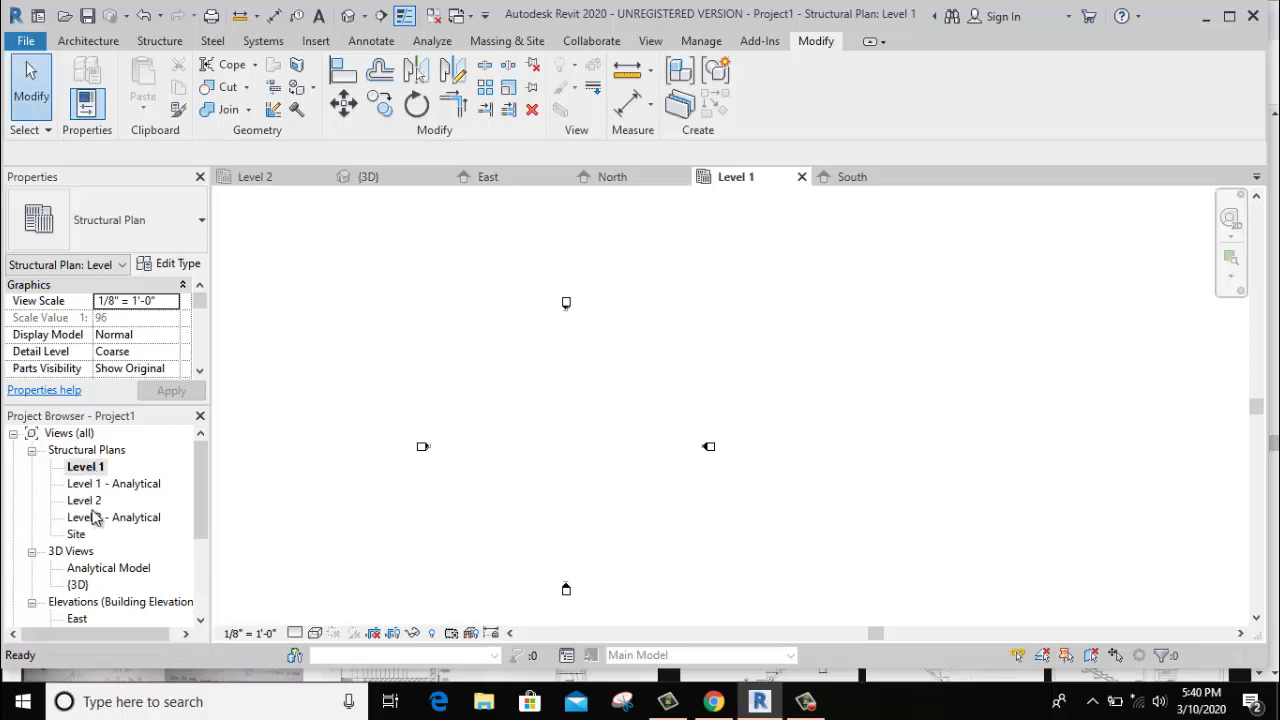
scroll(100, 525, down, 1)
scroll(150, 535, down, 2)
scroll(110, 540, up, 3)
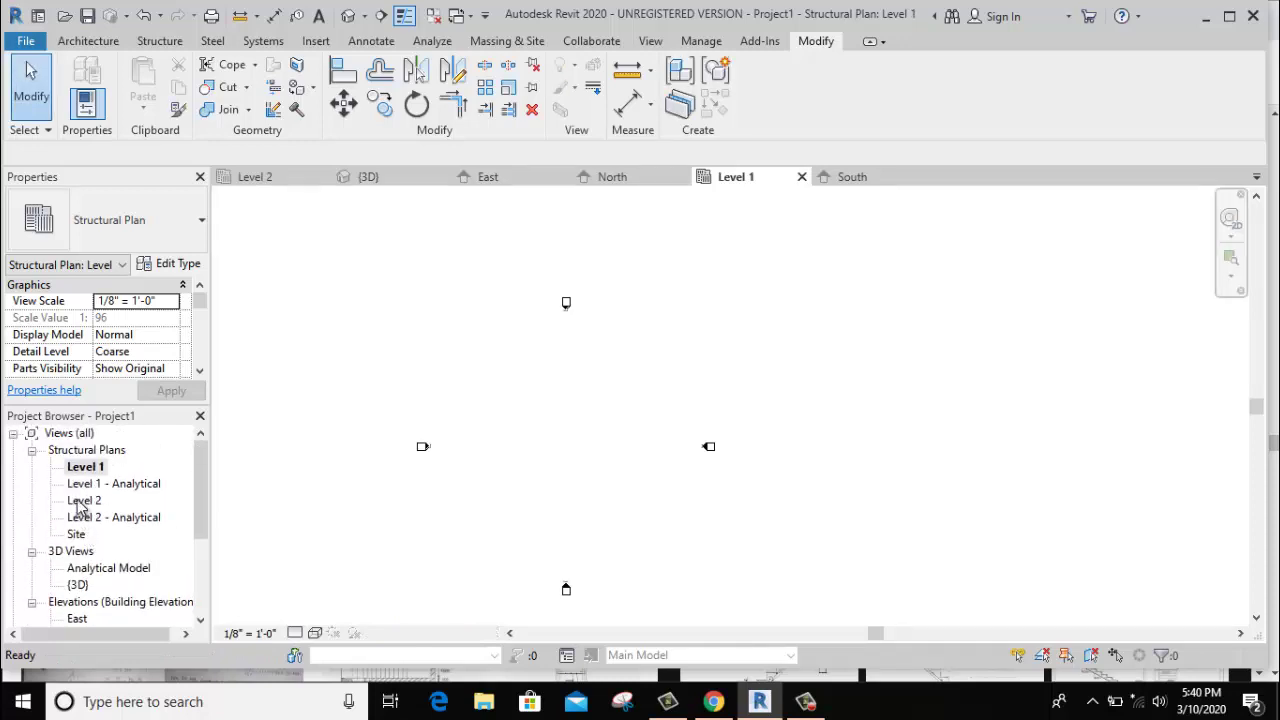
double_click(84, 501)
scroll(100, 585, down, 2)
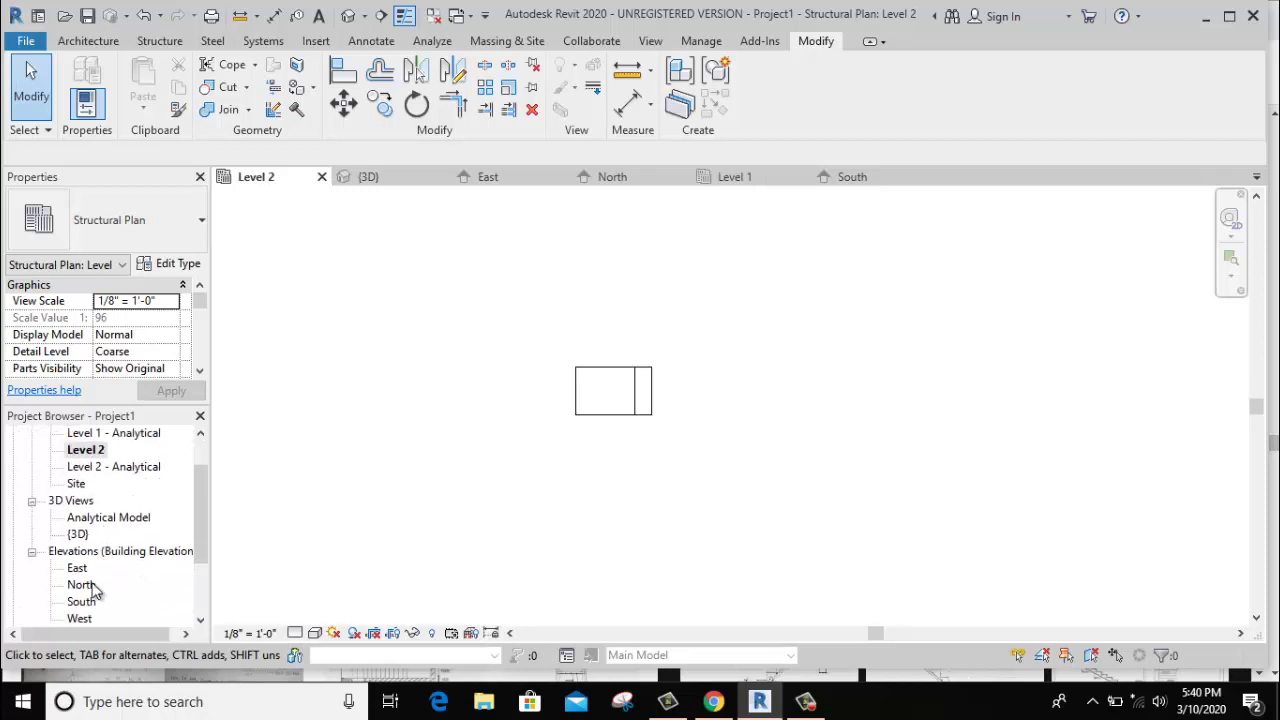
double_click(81, 586)
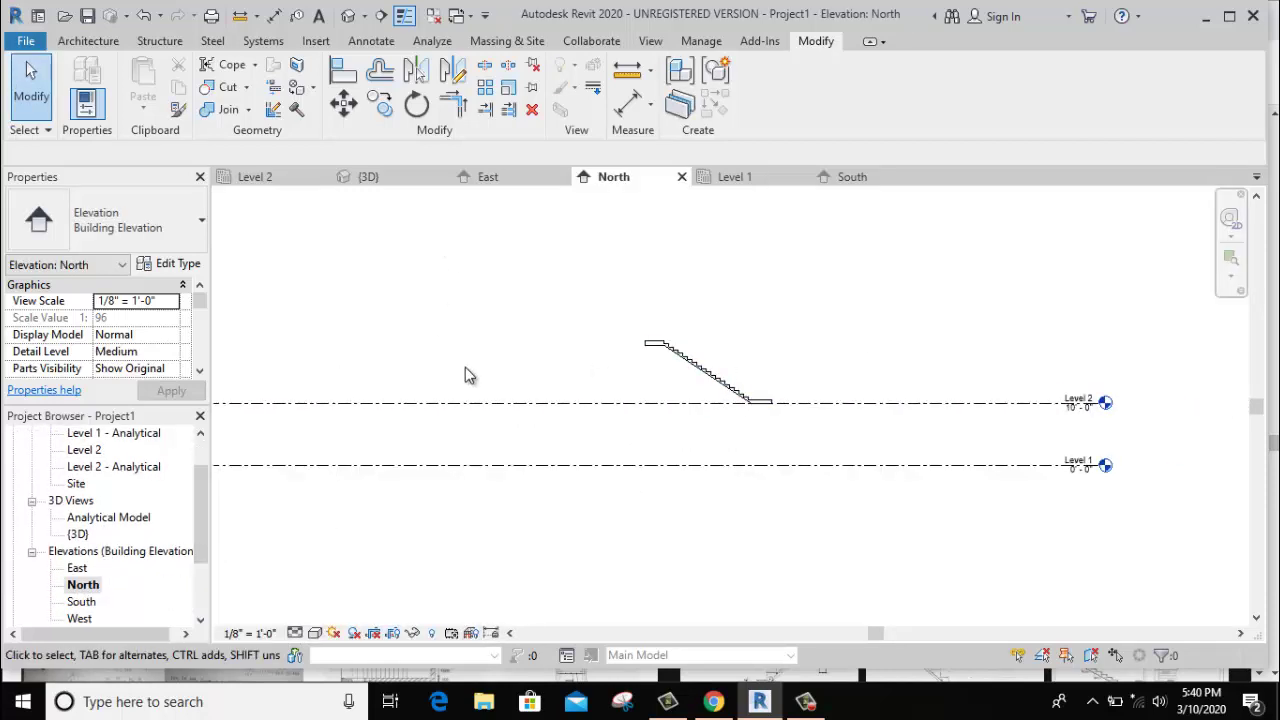
scroll(465, 375, down, 2)
Draw a new Level 3 line across the North elevation, set 10' above Level 2.
click(87, 41)
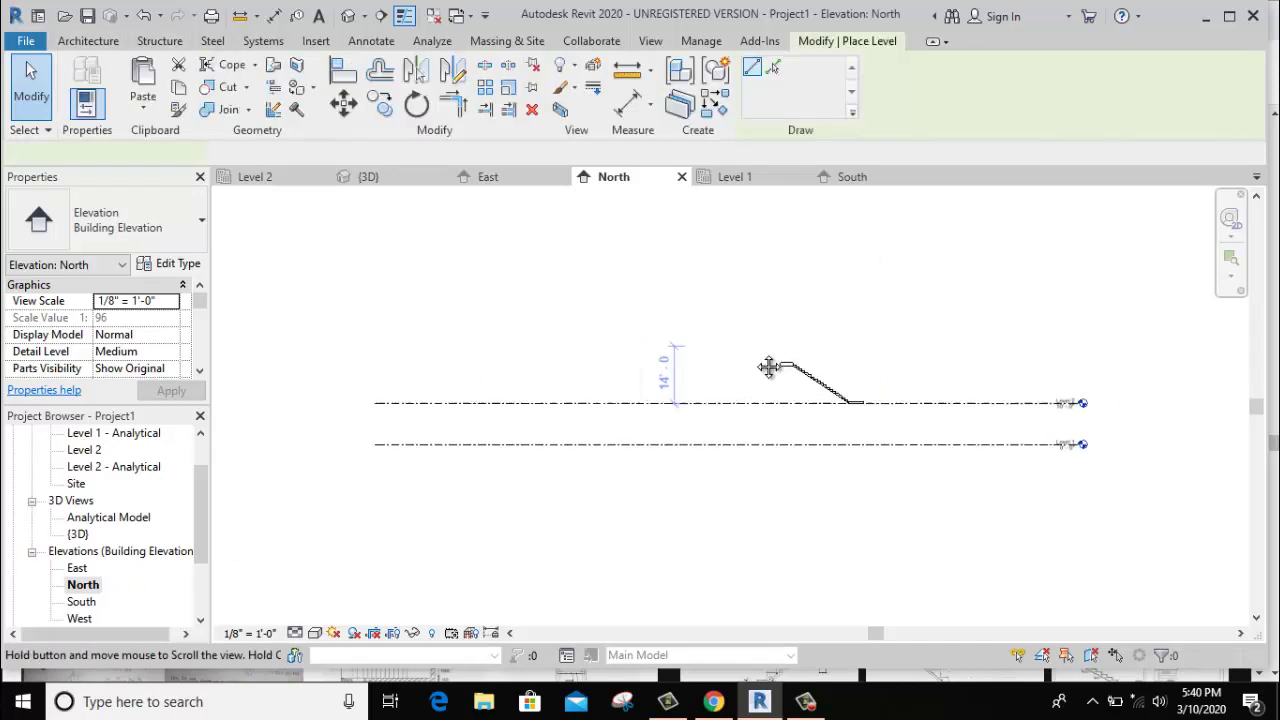
click(524, 372)
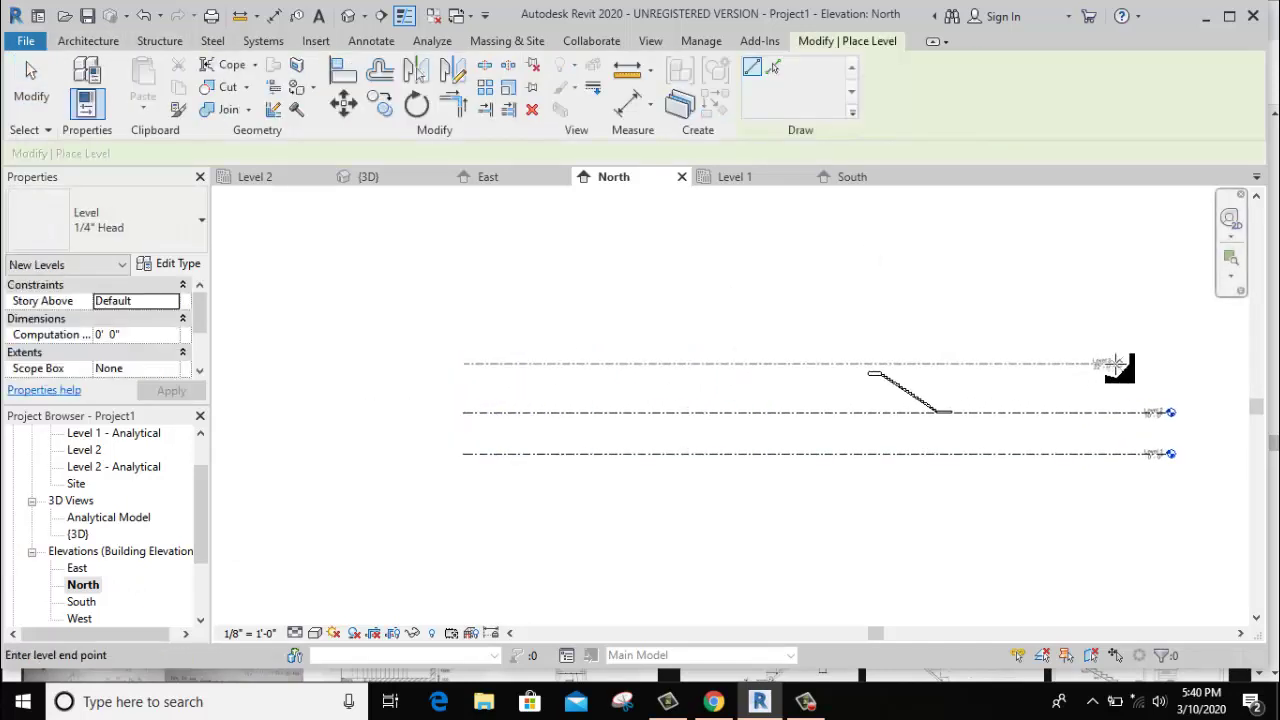
click(1162, 363)
right_click(857, 260)
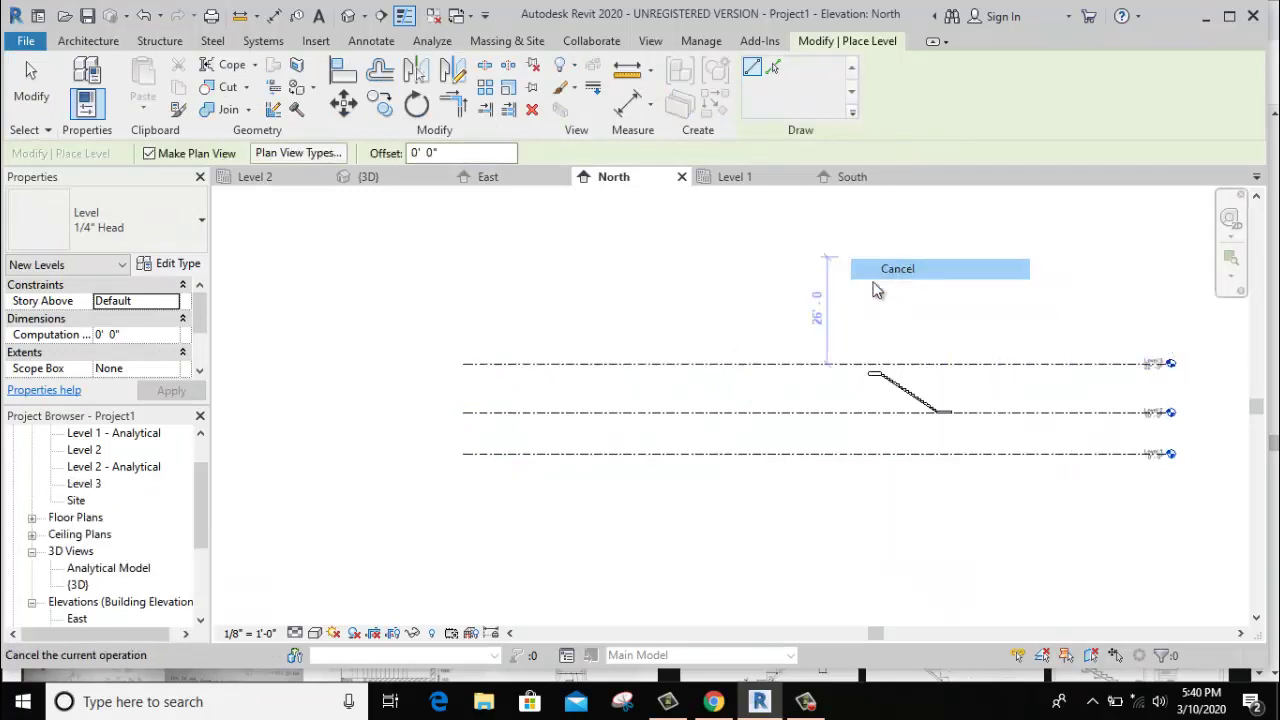
click(905, 284)
click(640, 364)
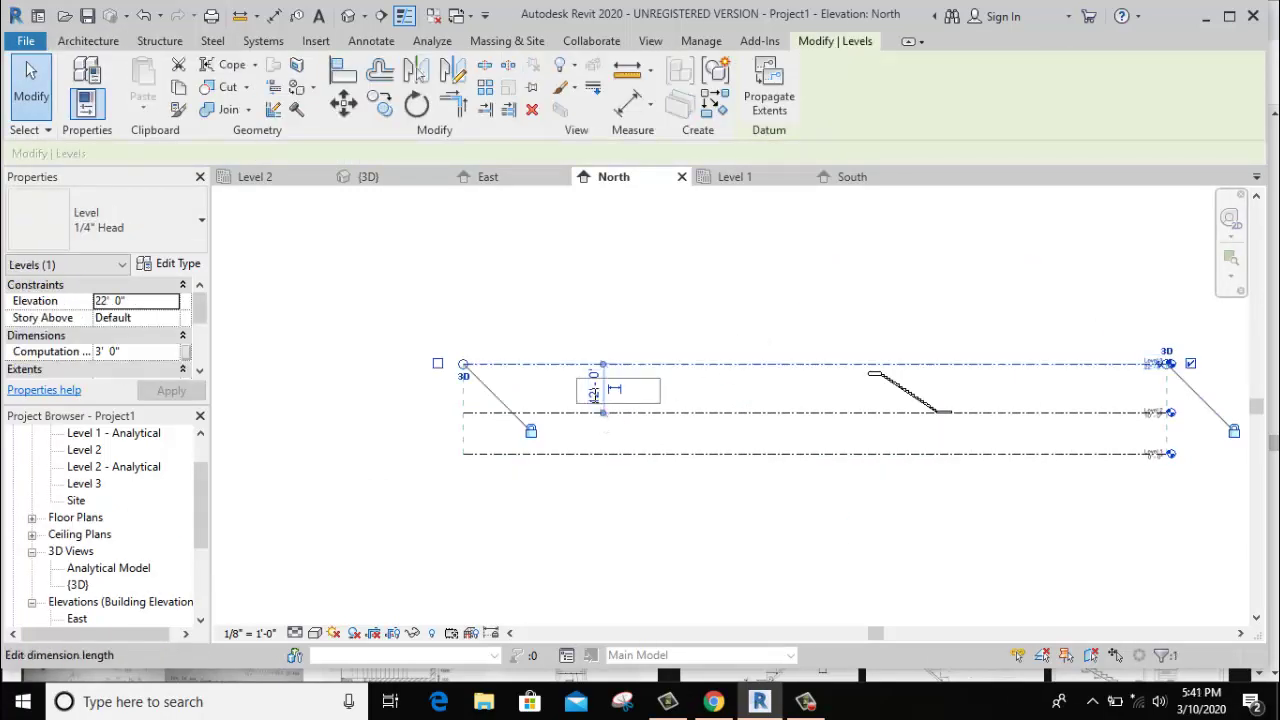
click(594, 393)
text(10')
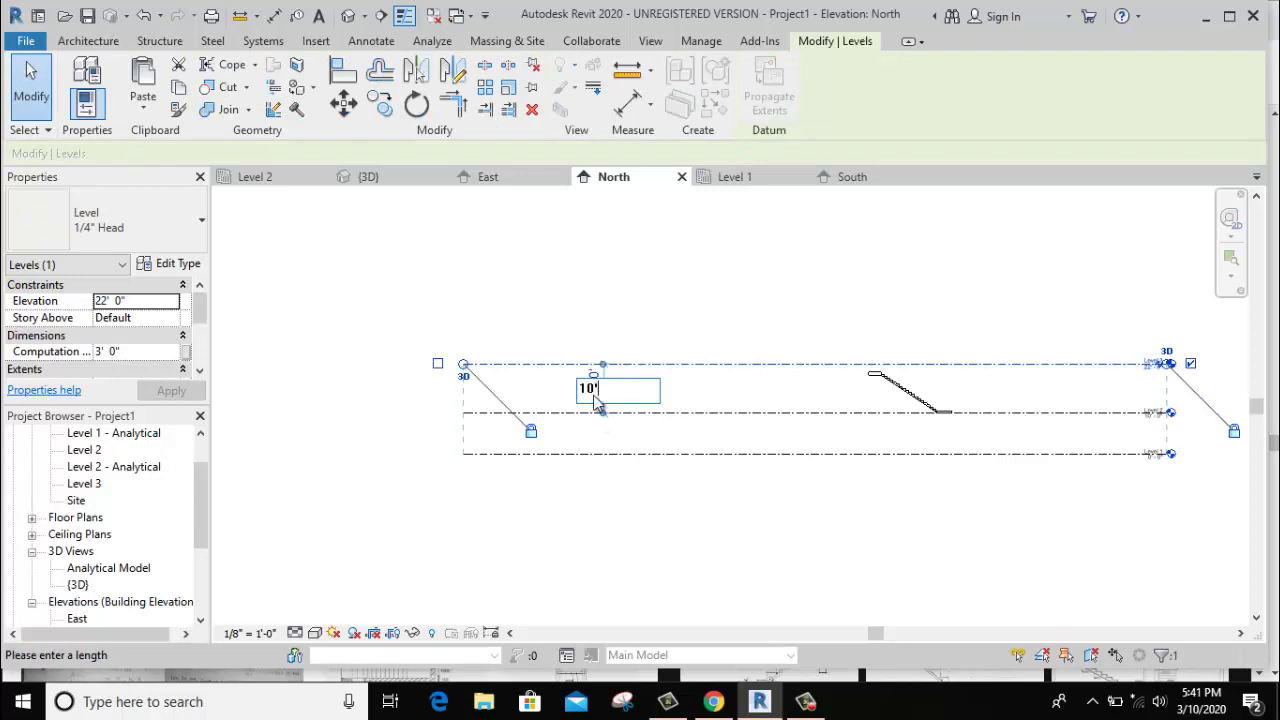
key(Return)
click(772, 343)
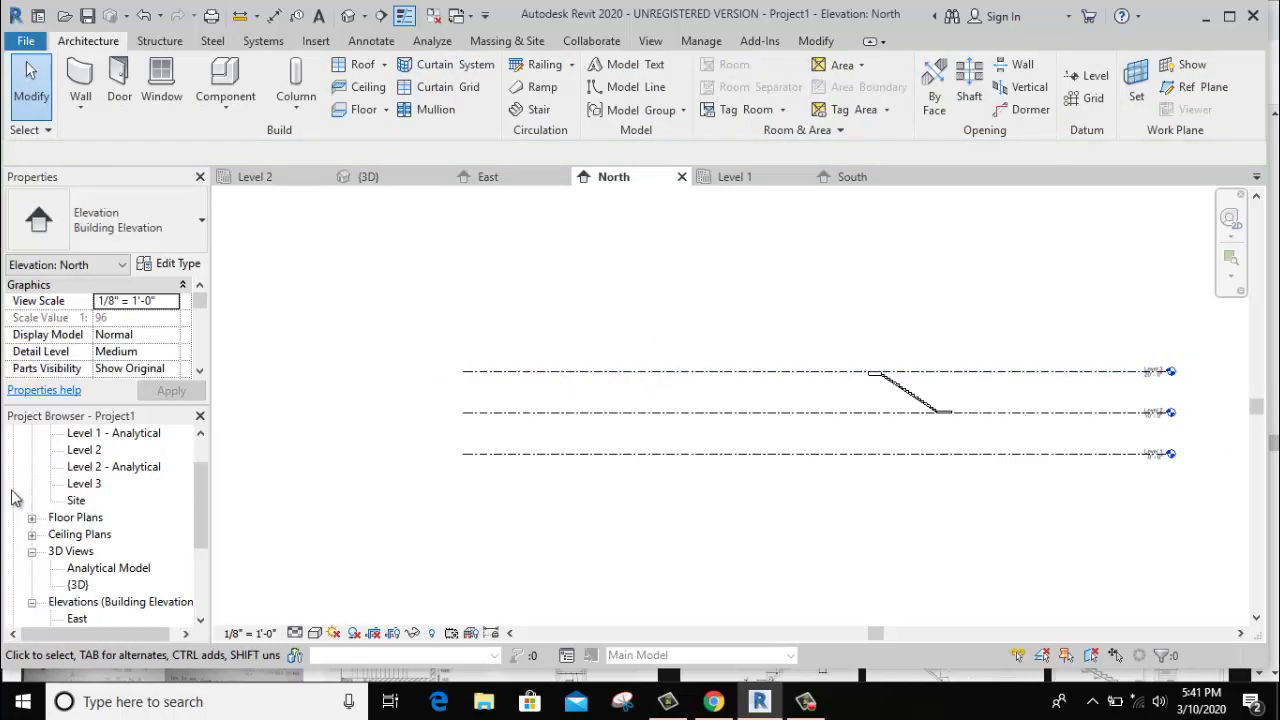
In the Level 3 plan, draw a section line lengthwise through the stair and open Section 1.
double_click(83, 487)
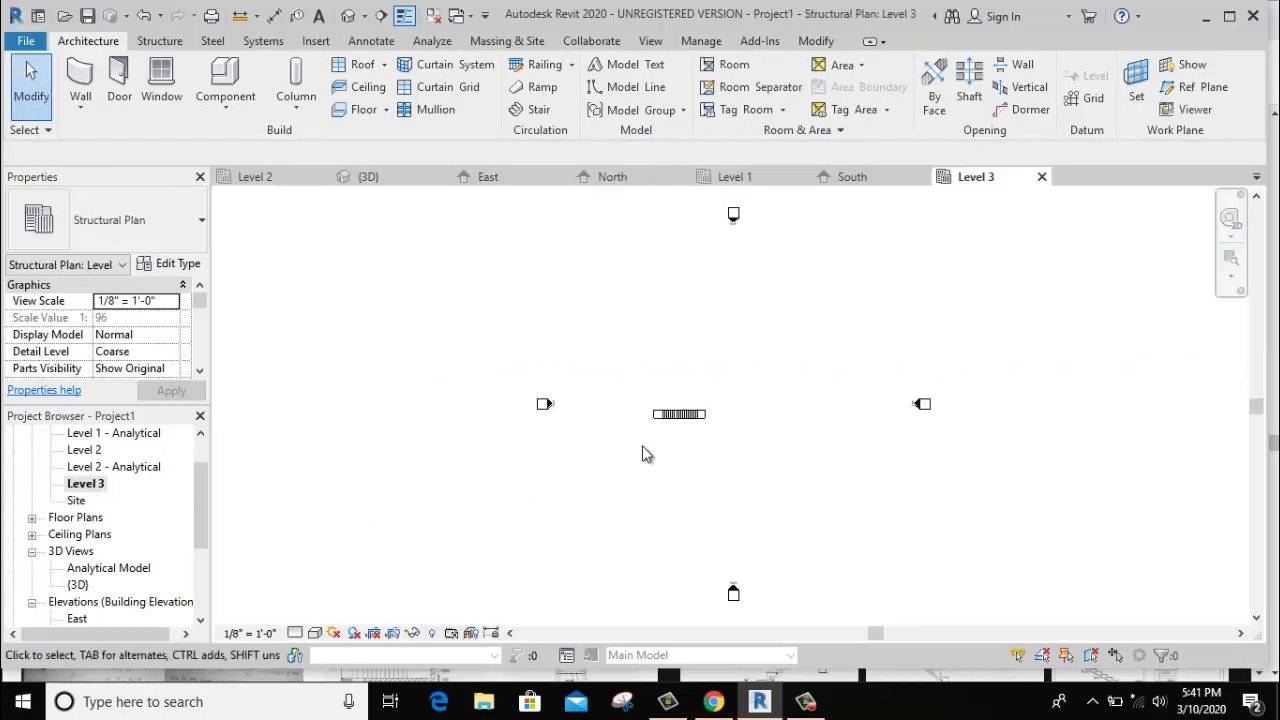
scroll(715, 418, up, 3)
scroll(443, 446, up, 3)
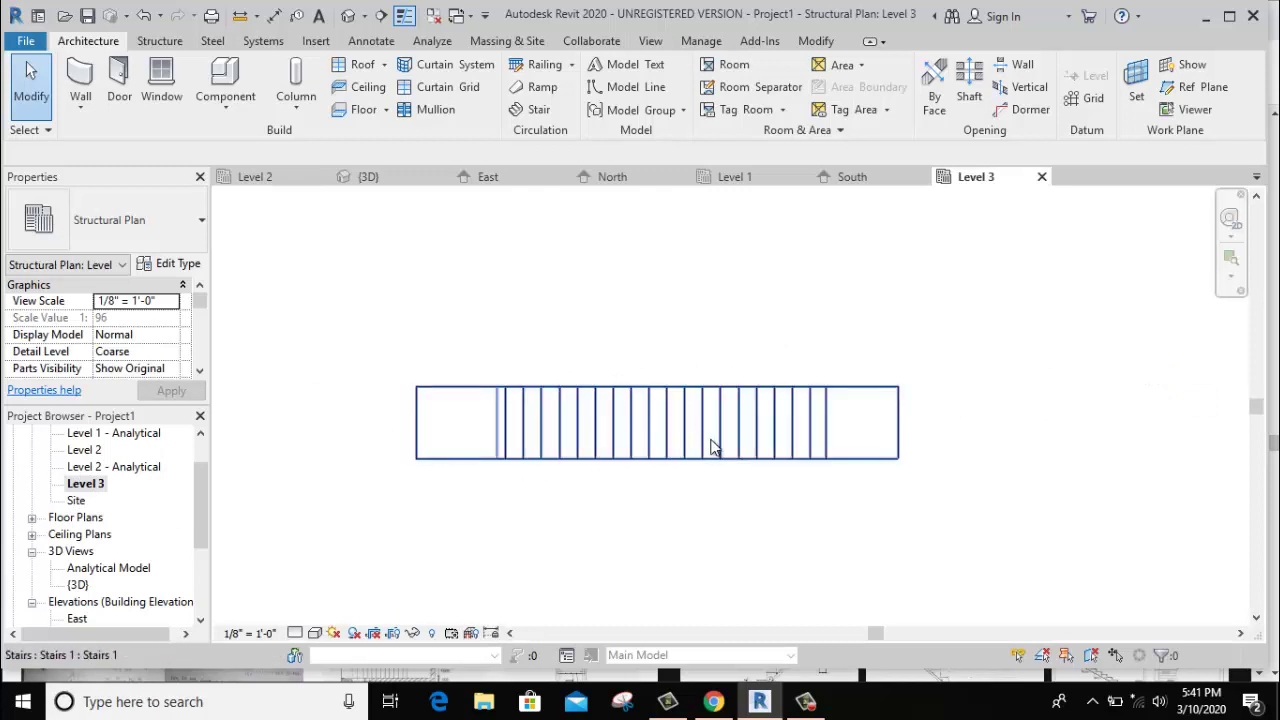
click(652, 41)
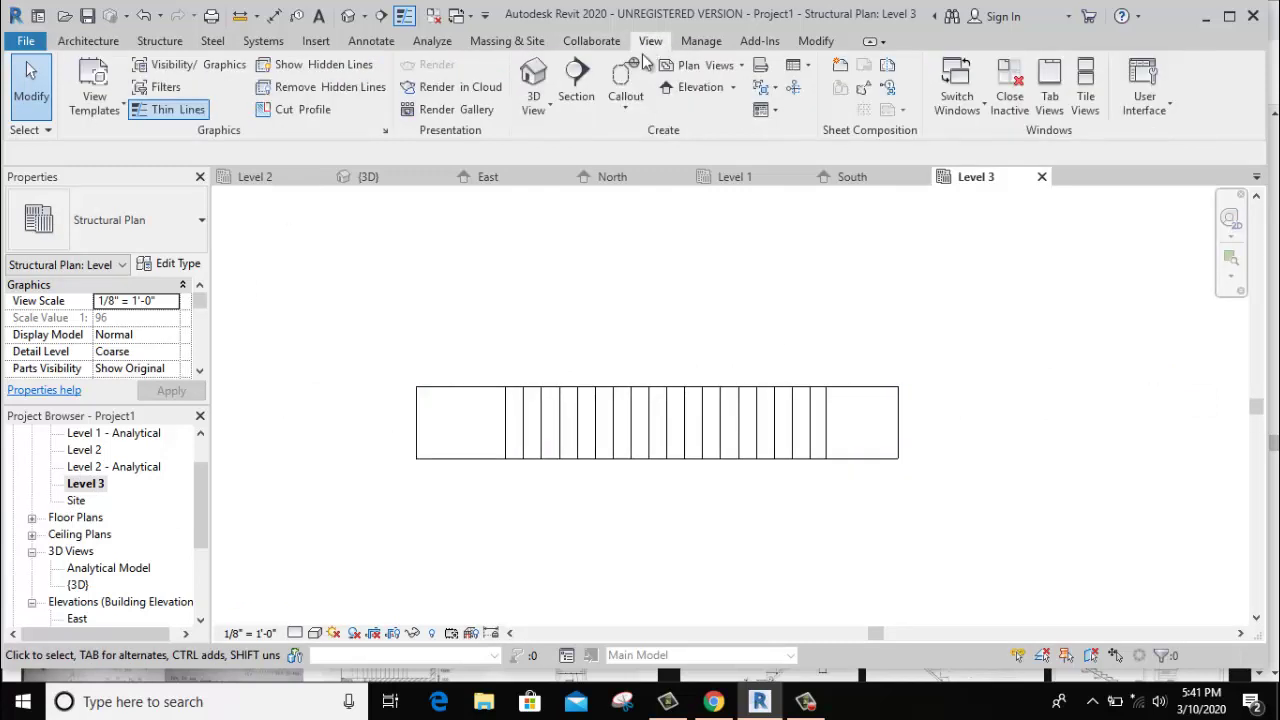
click(576, 78)
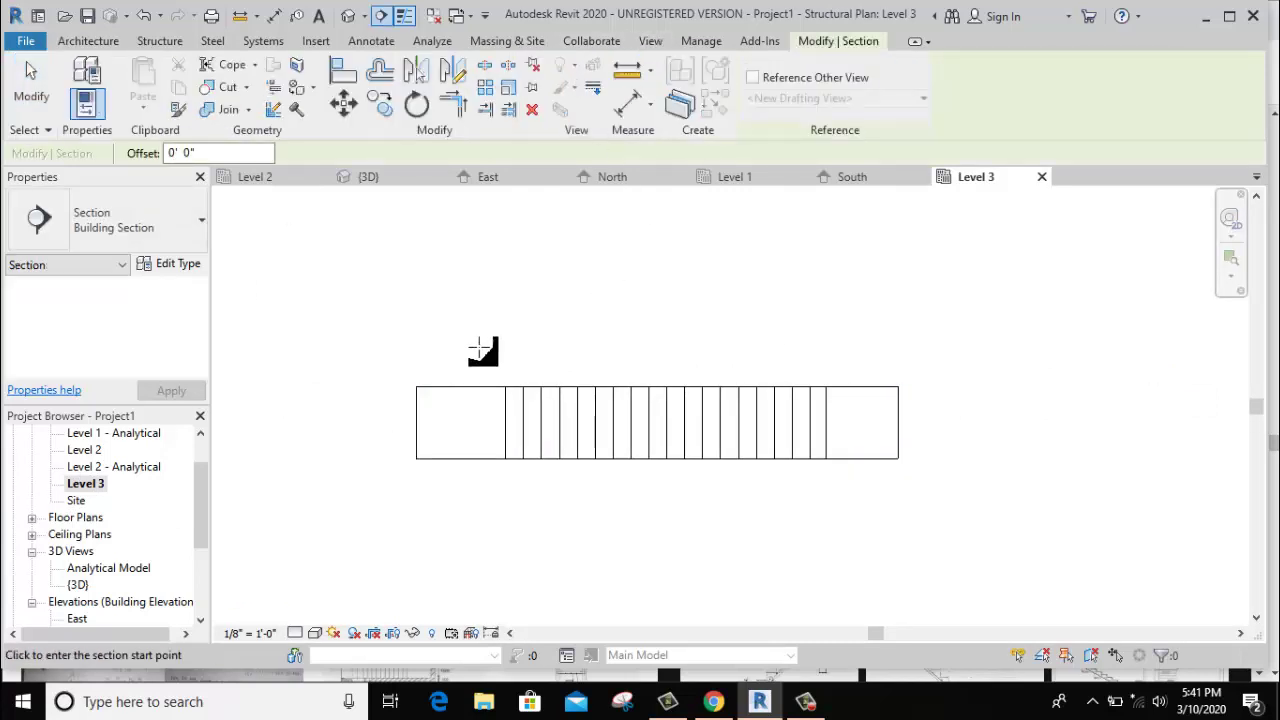
click(303, 424)
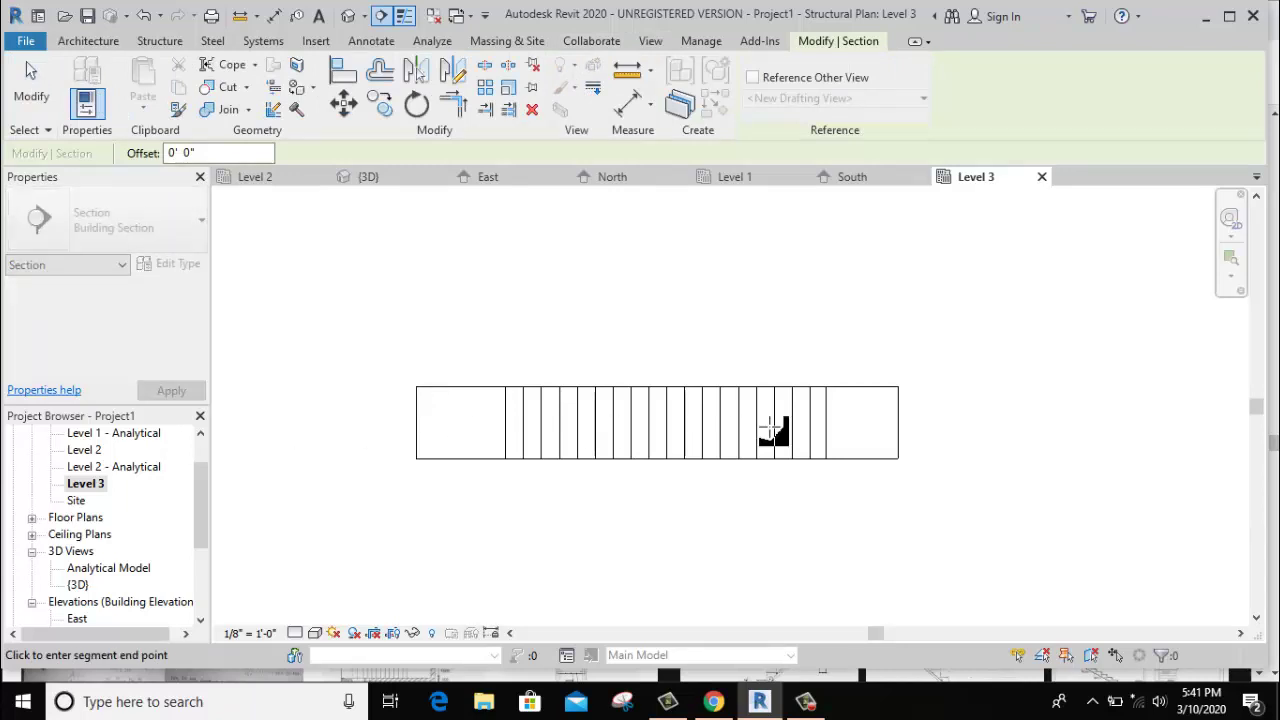
click(987, 424)
scroll(925, 447, down, 3)
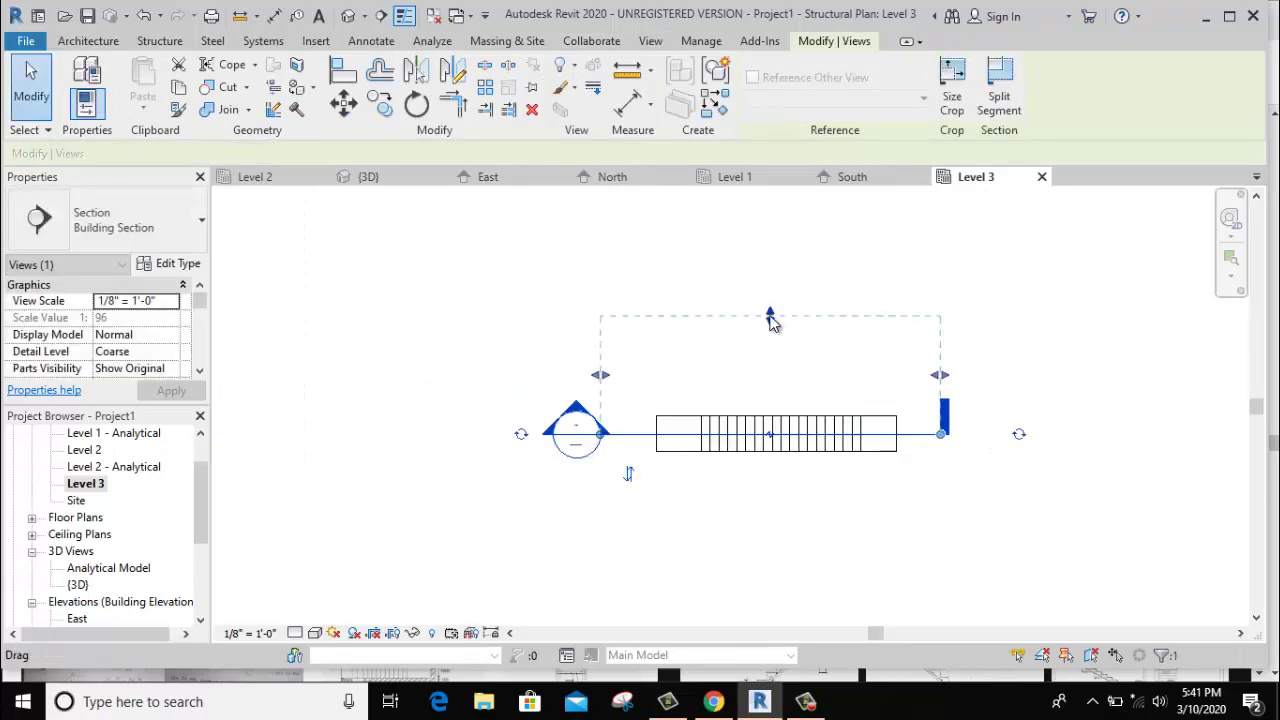
click(740, 340)
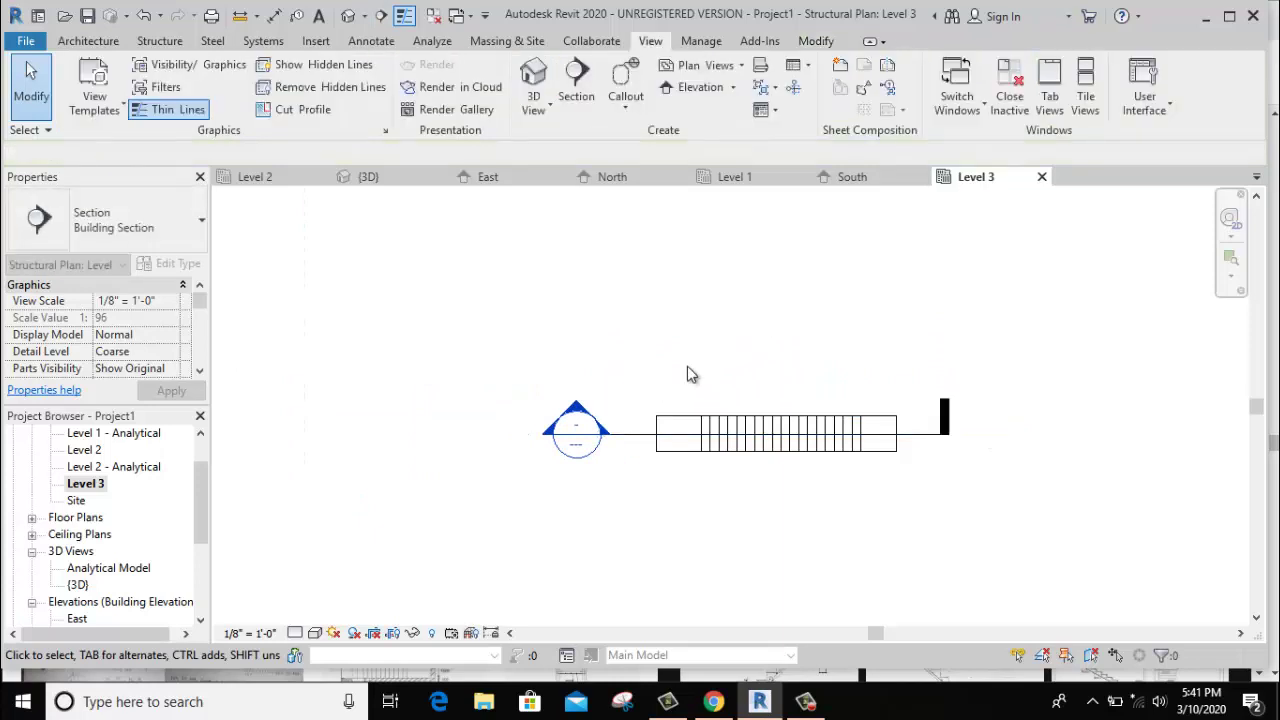
double_click(578, 408)
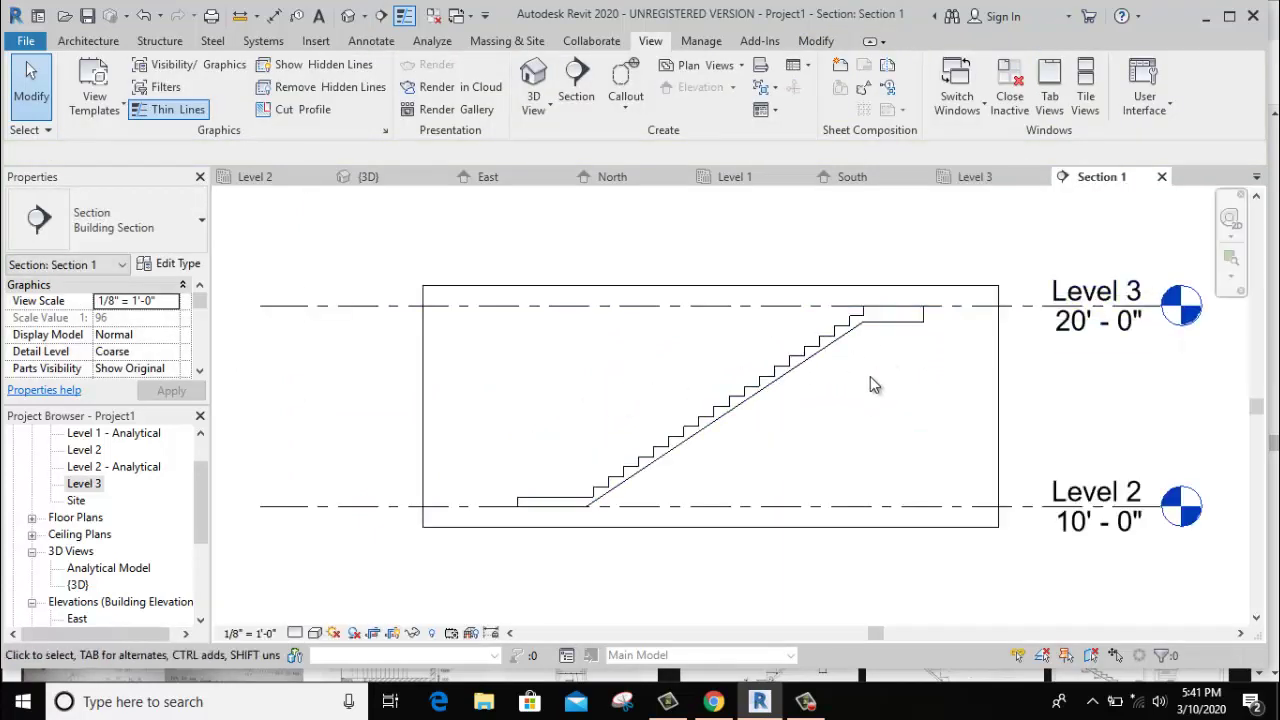
Zoom into Section 1 and compare it with the staircase reinforcement reference image in Chrome.
scroll(751, 434, up, 1)
scroll(743, 430, up, 1)
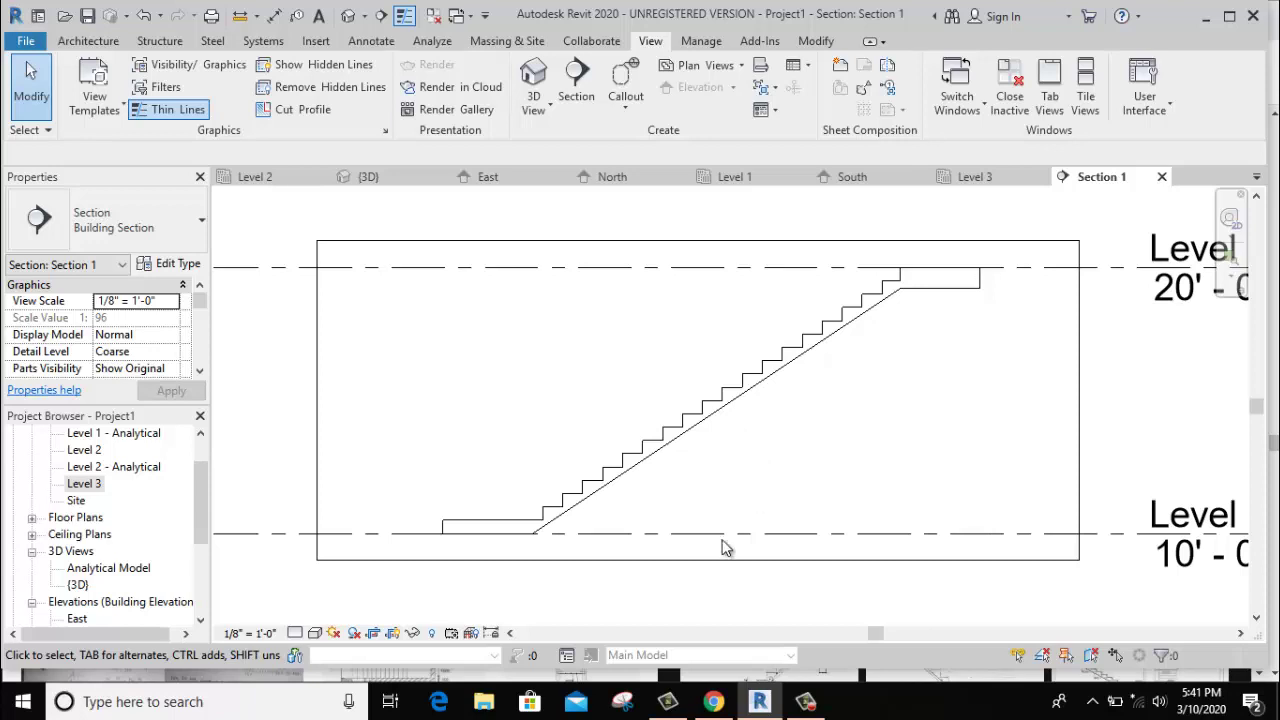
click(713, 701)
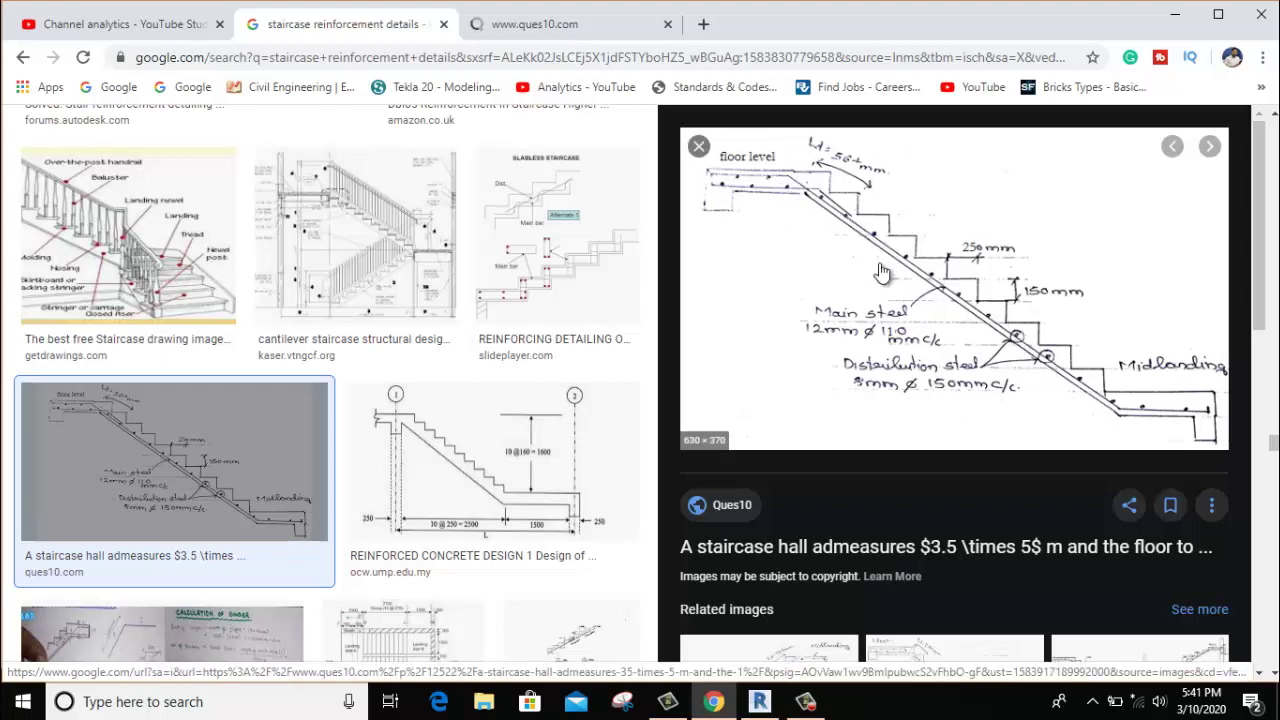
click(759, 701)
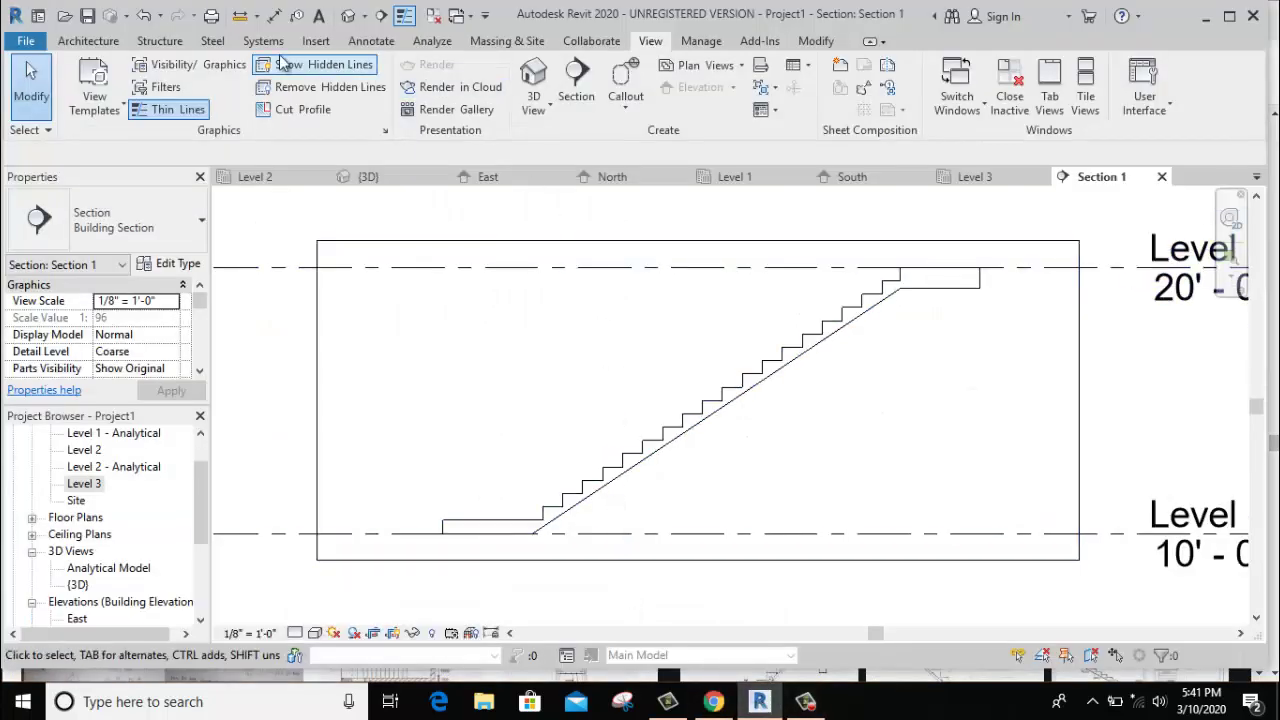
Create a new rebar cover setting named 'stair'.
click(158, 41)
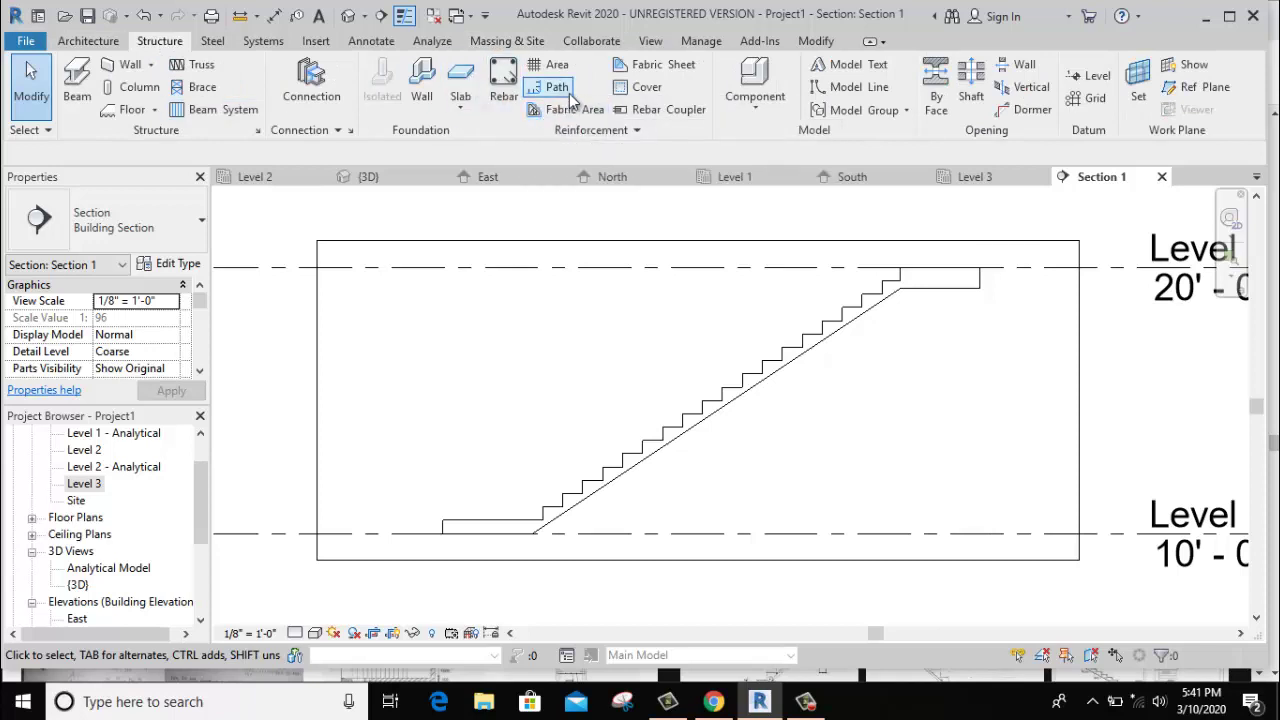
click(640, 89)
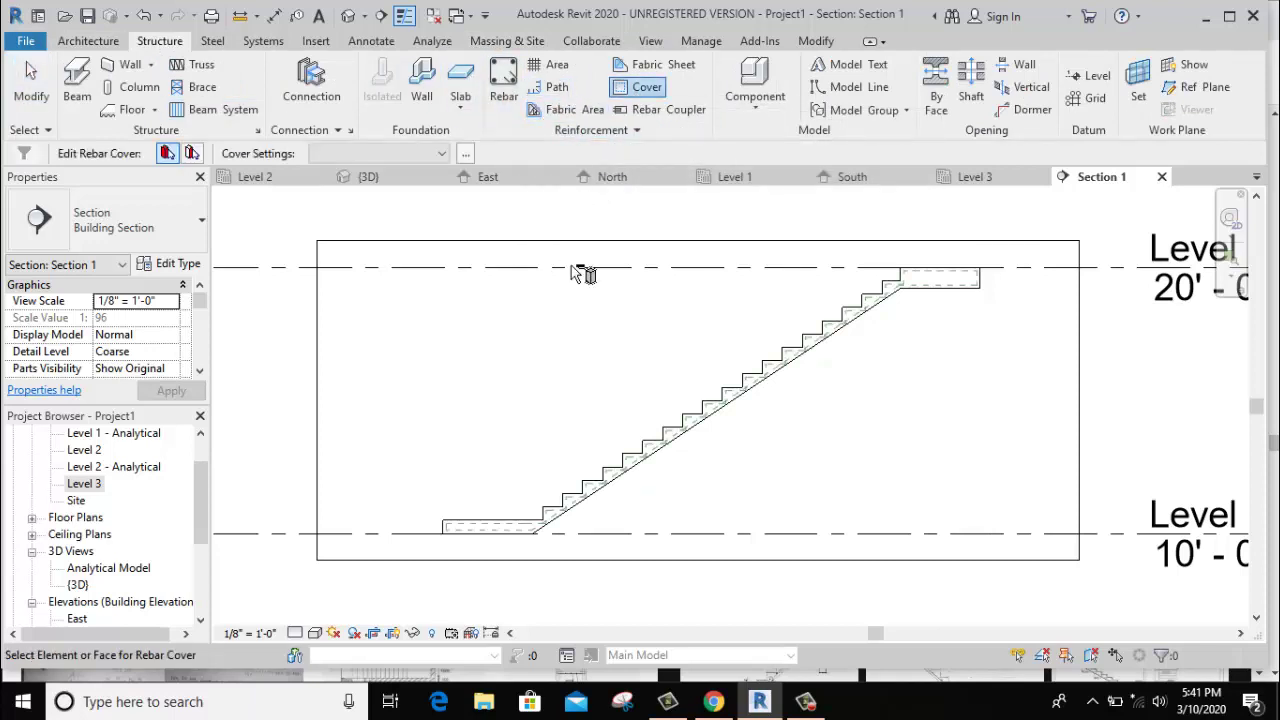
click(466, 154)
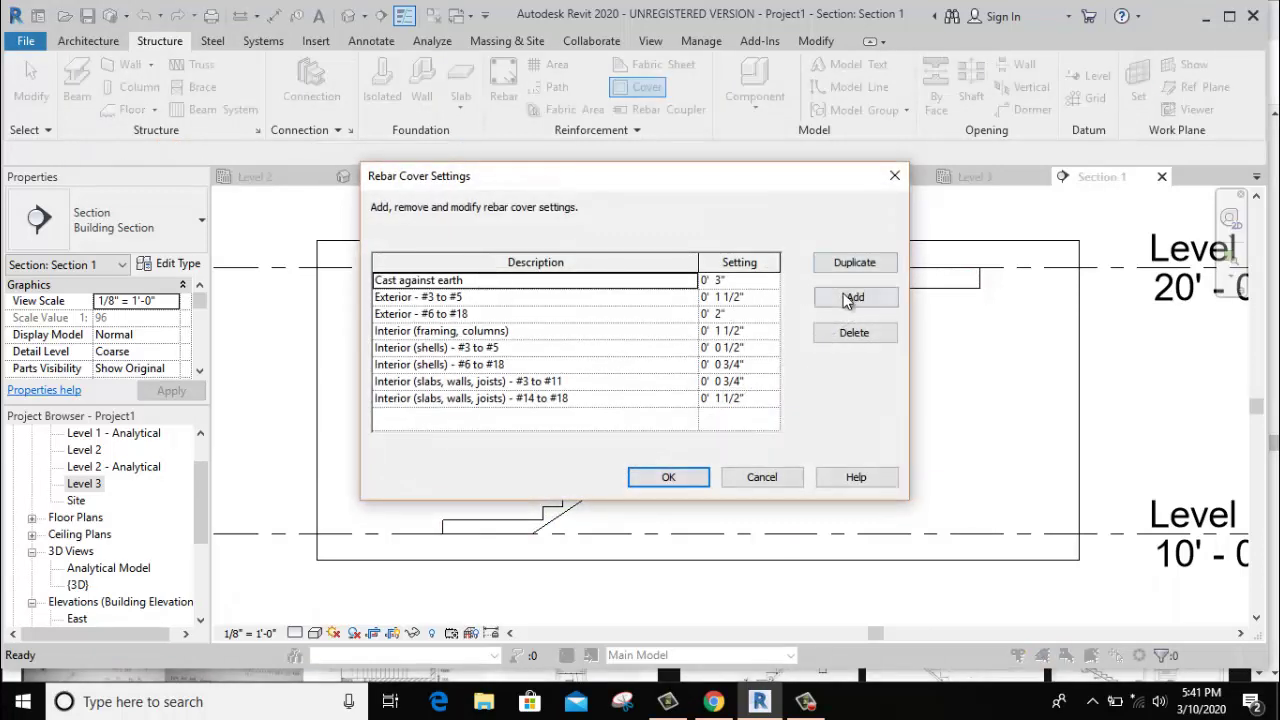
click(848, 298)
text(stair)
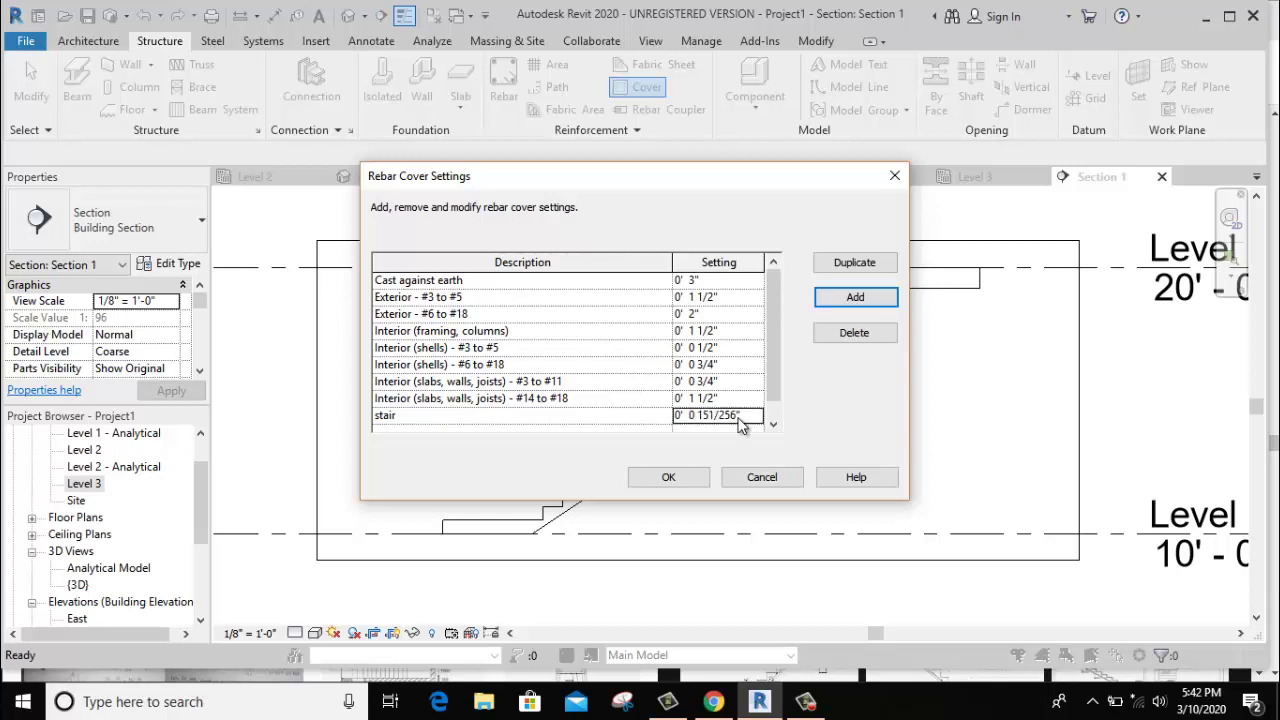
click(677, 478)
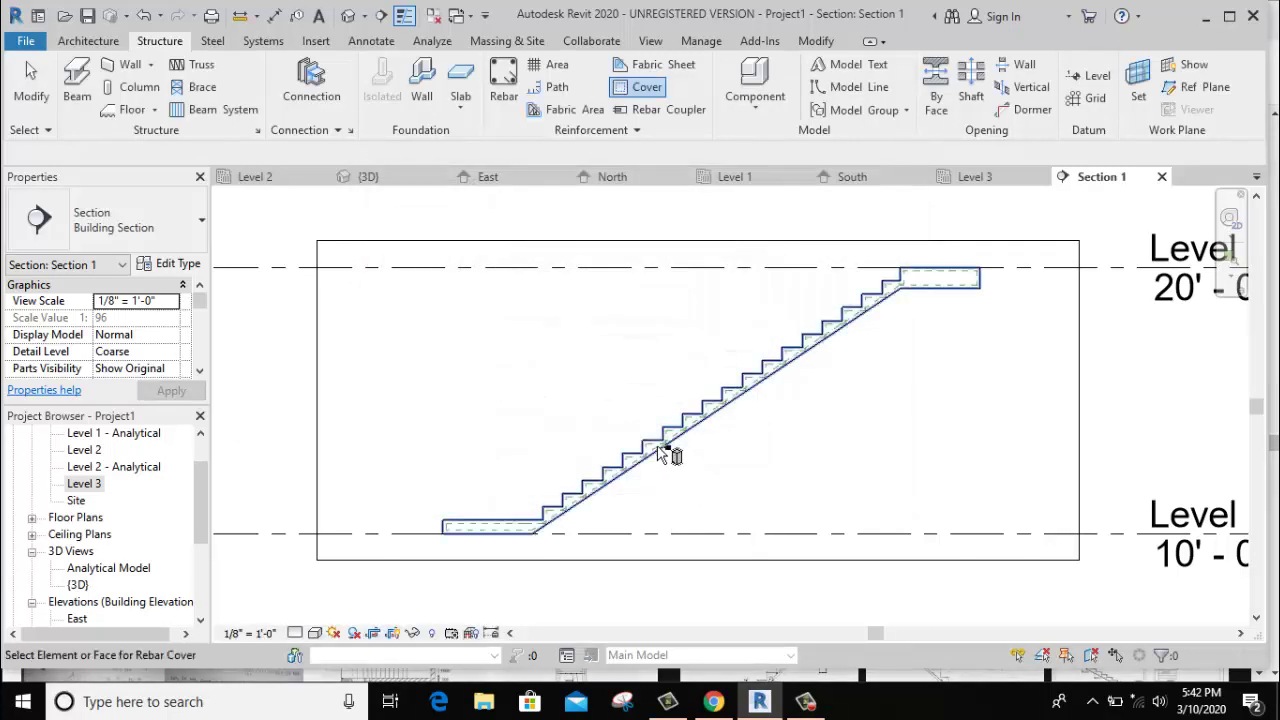
Apply the cover to the stair, exit cover editing, and start placing rebar.
click(664, 460)
click(662, 462)
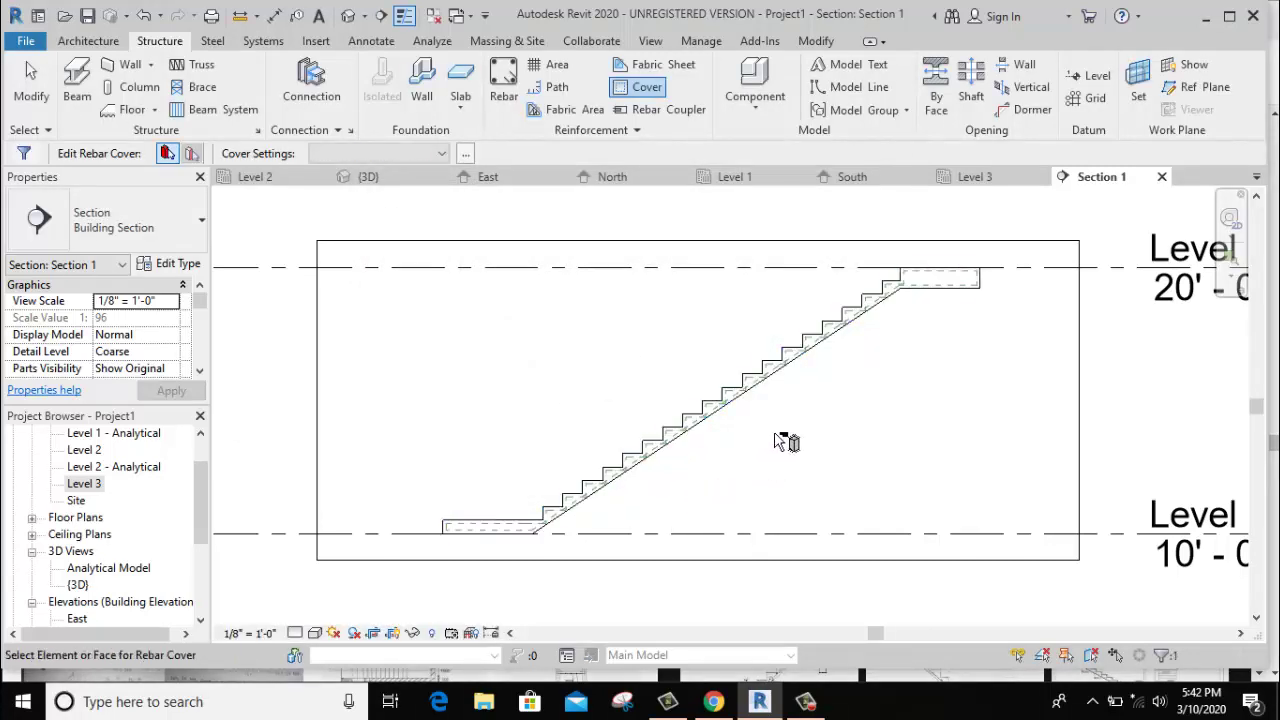
right_click(625, 340)
click(662, 351)
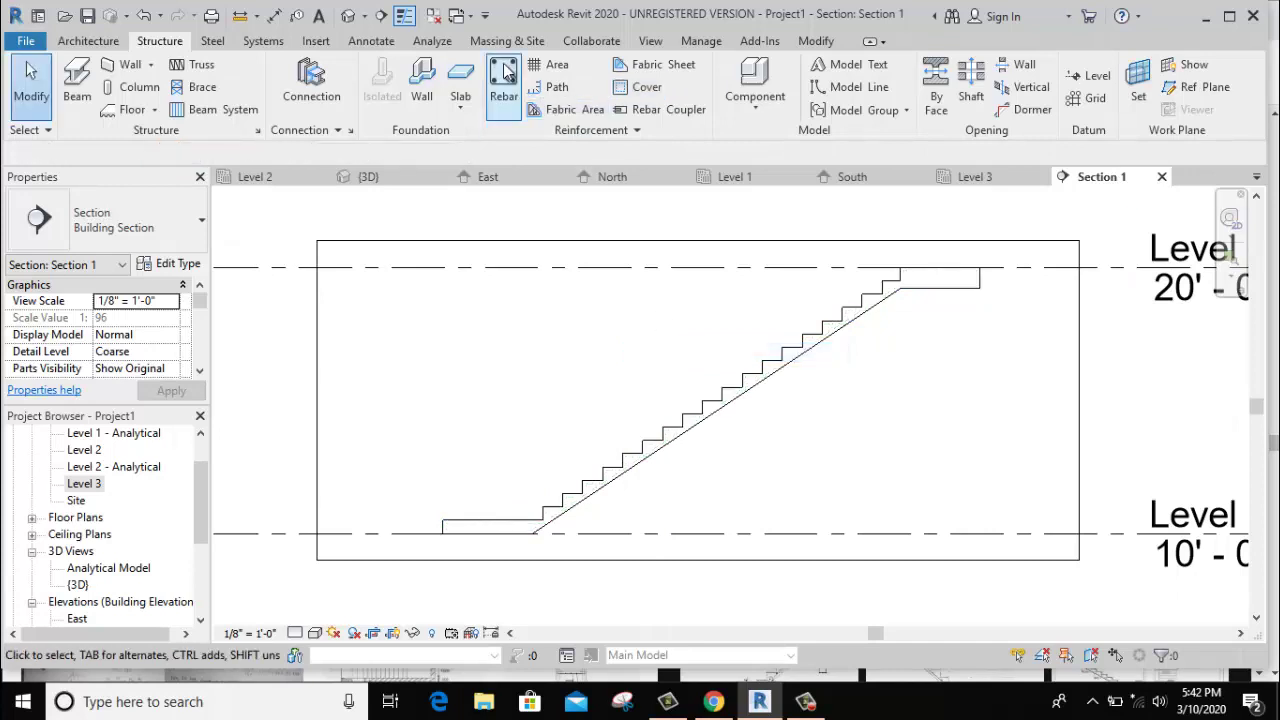
click(503, 80)
Switch rebar placement to Sketch Rebar with the stair as the host.
click(680, 391)
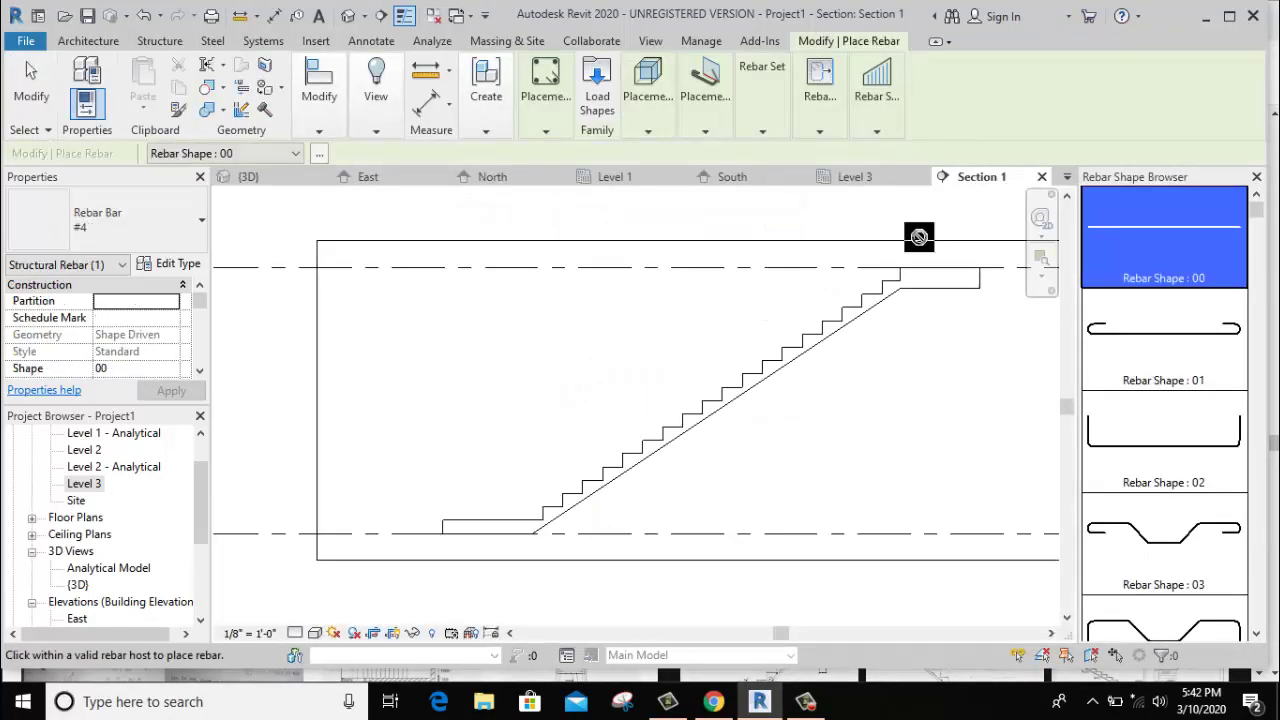
click(546, 132)
click(572, 172)
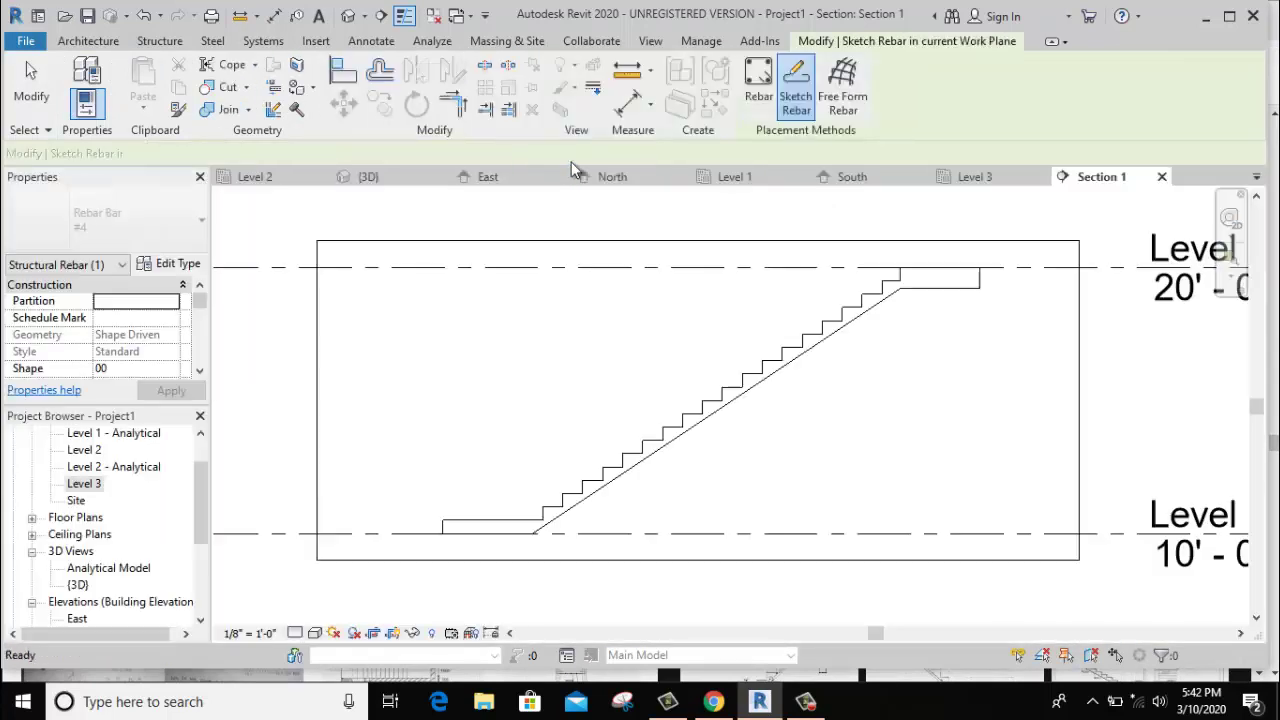
scroll(565, 515, up, 2)
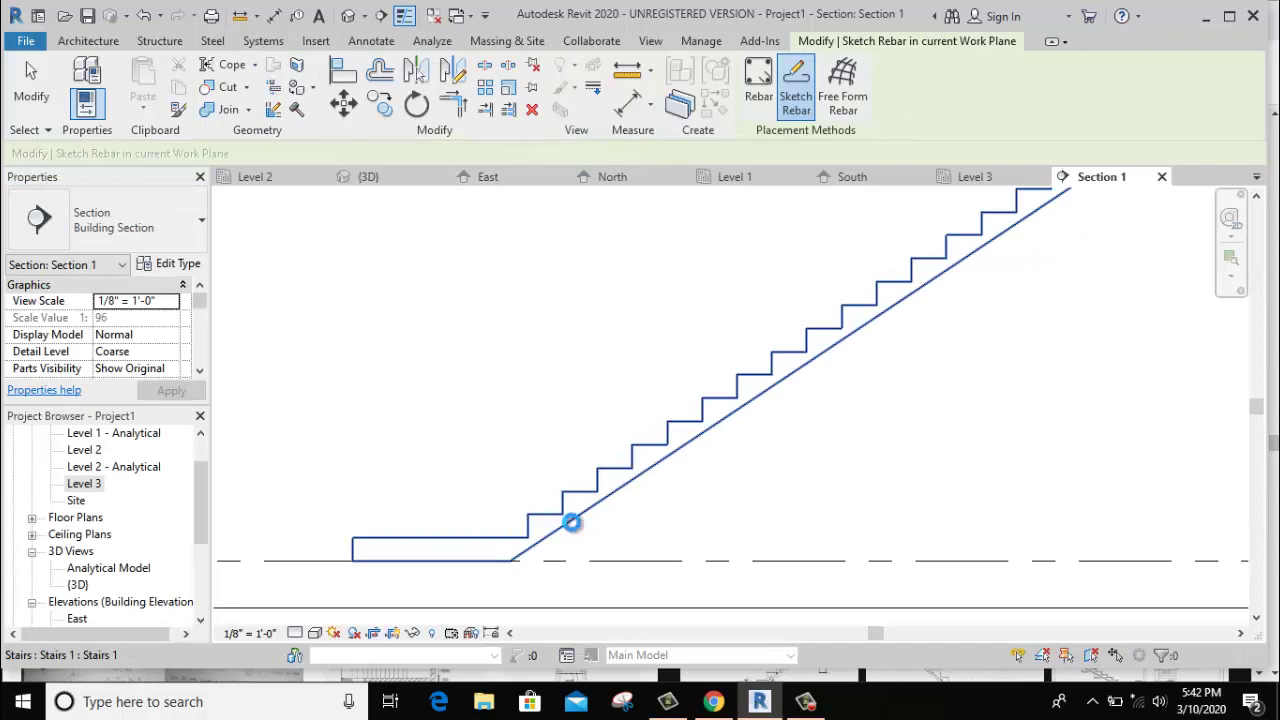
click(572, 522)
click(680, 390)
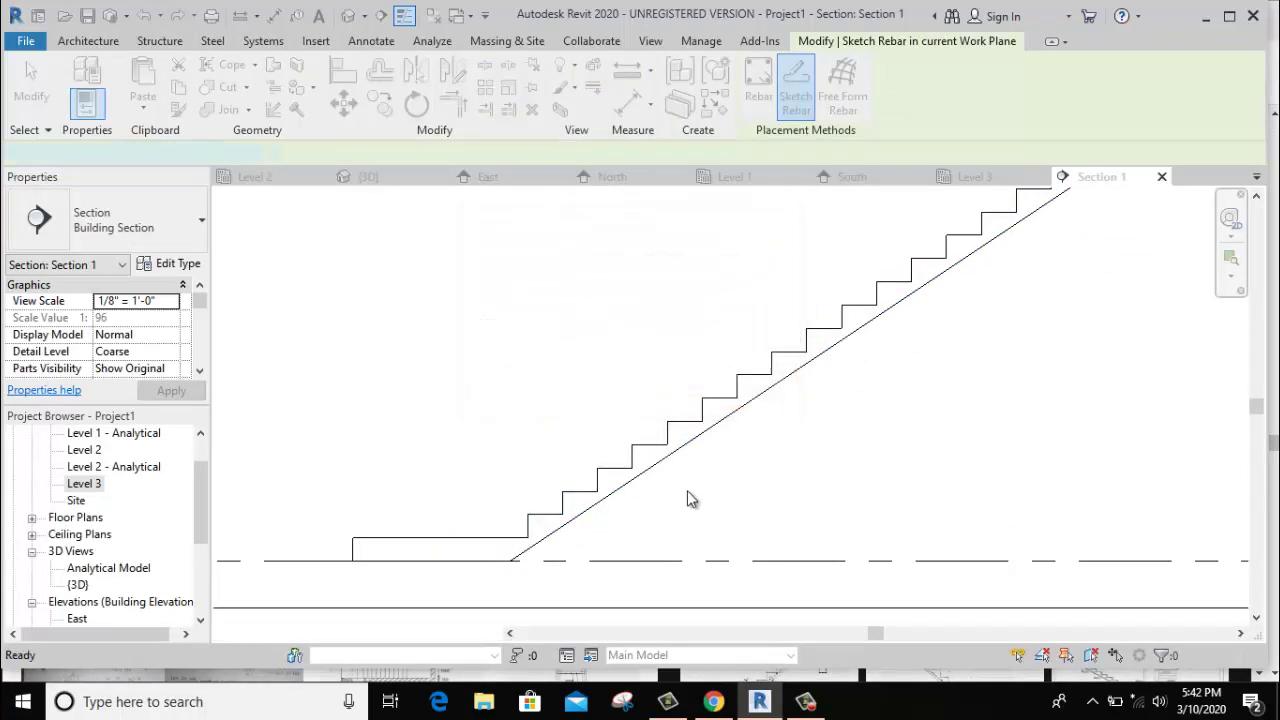
scroll(430, 540, up, 2)
middle_drag(410, 503, 477, 428)
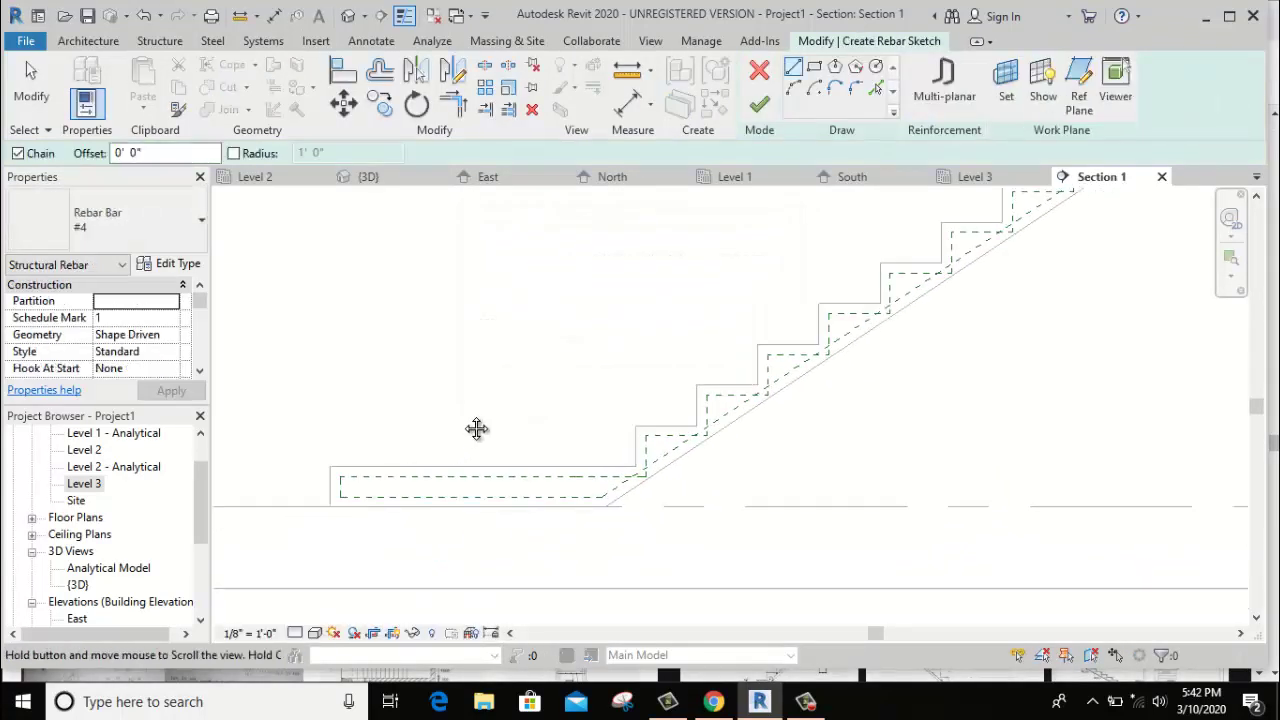
scroll(386, 486, up, 2)
scroll(385, 487, up, 2)
Sketch the bar along the bottom landing and up the sloped waist to the top landing.
click(425, 487)
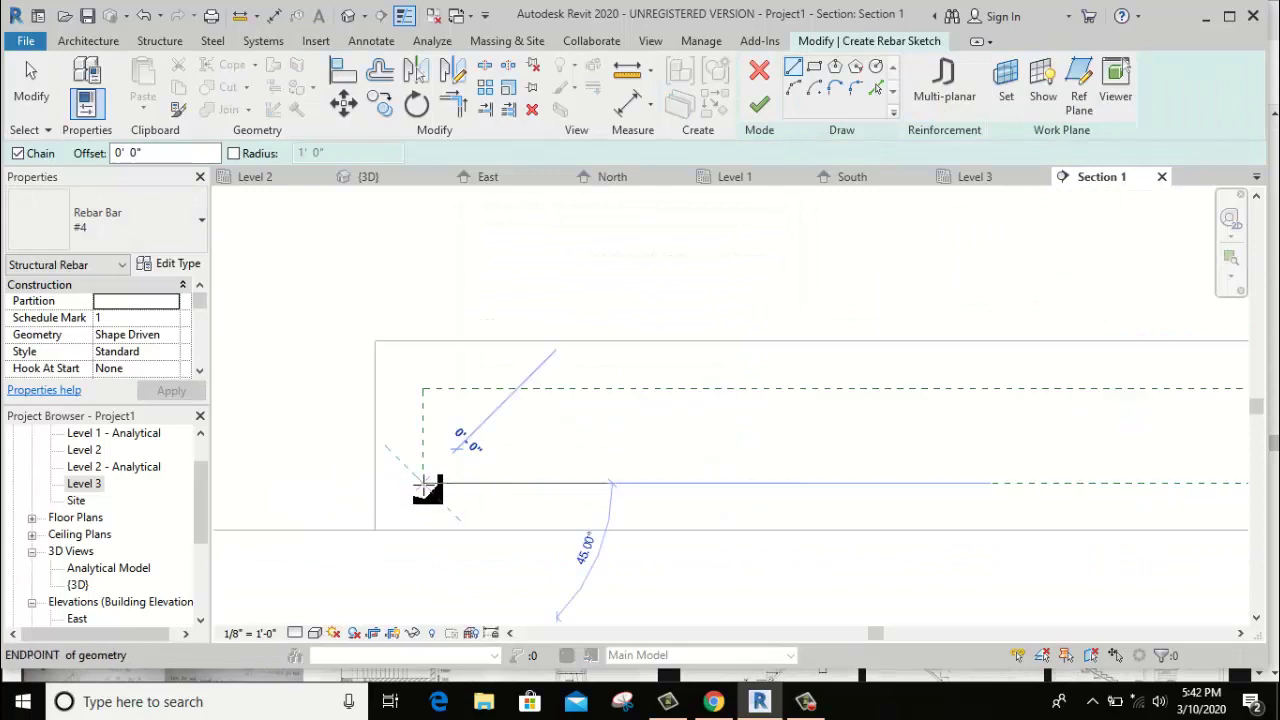
scroll(748, 506, down, 2)
scroll(771, 506, down, 2)
scroll(932, 497, up, 3)
scroll(930, 494, up, 2)
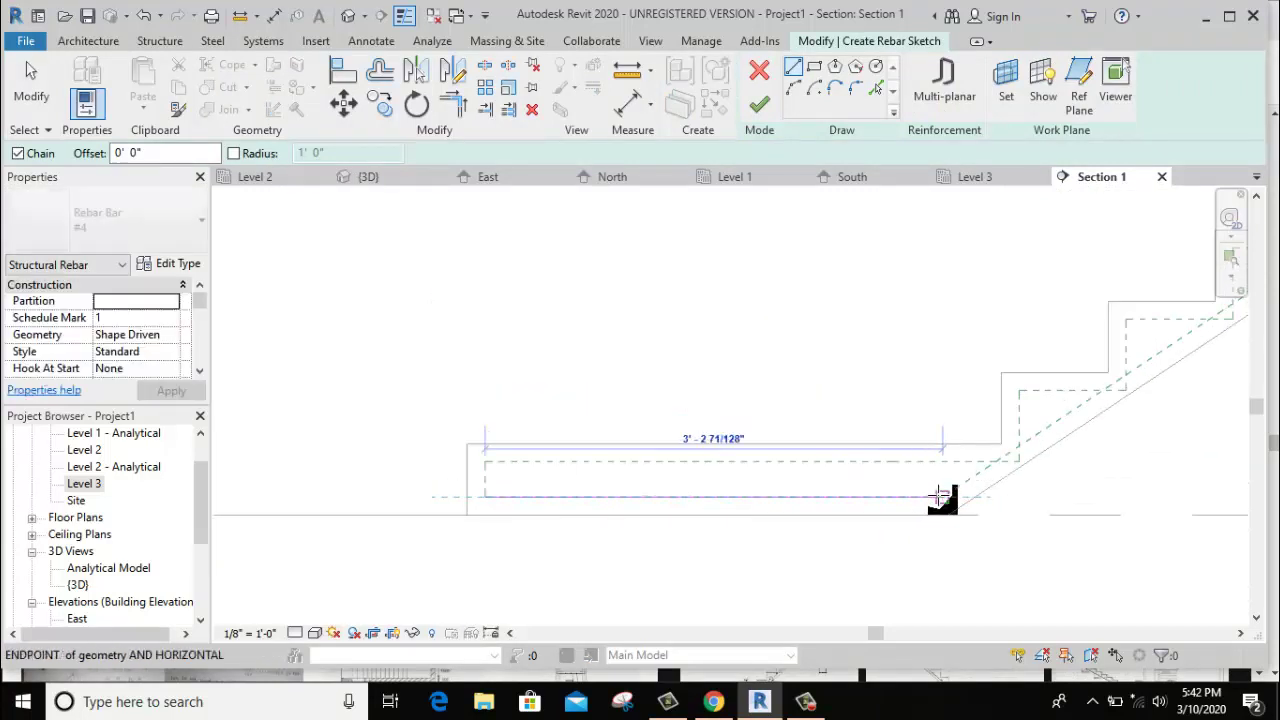
click(942, 497)
scroll(971, 491, down, 5)
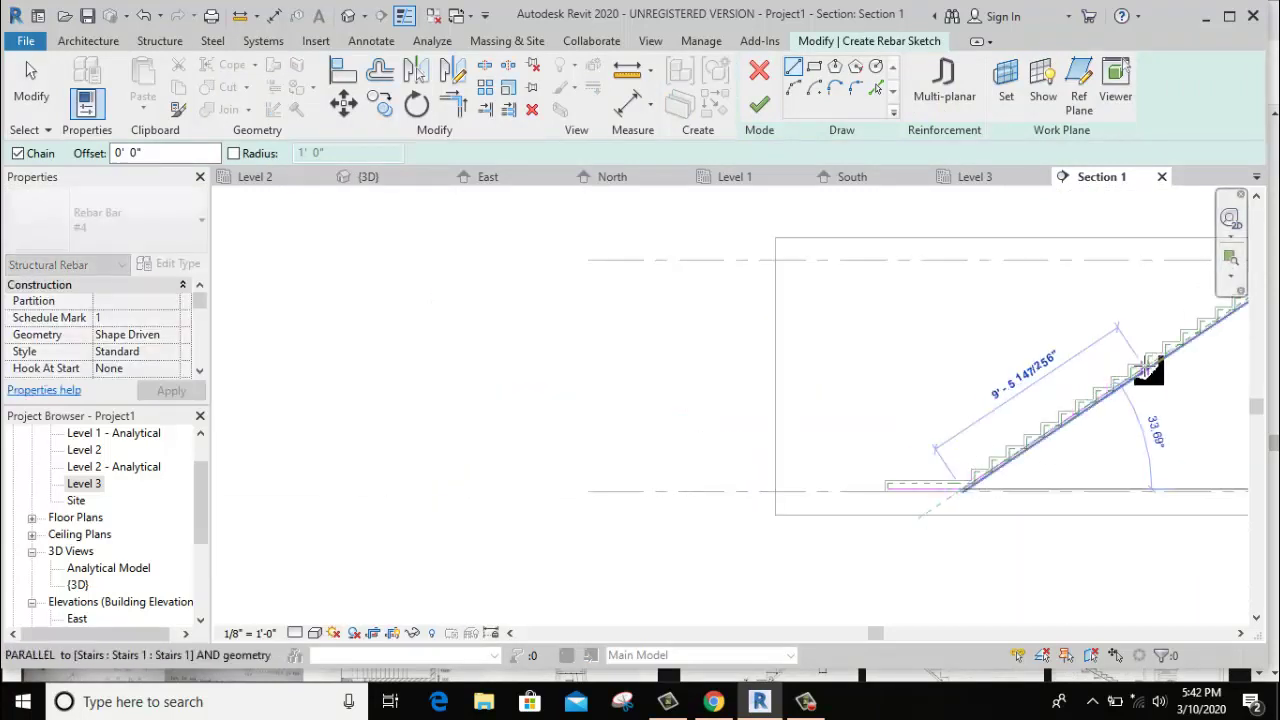
scroll(1143, 366, up, 2)
middle_drag(962, 482, 729, 502)
scroll(869, 391, up, 2)
scroll(854, 397, up, 2)
scroll(797, 463, up, 2)
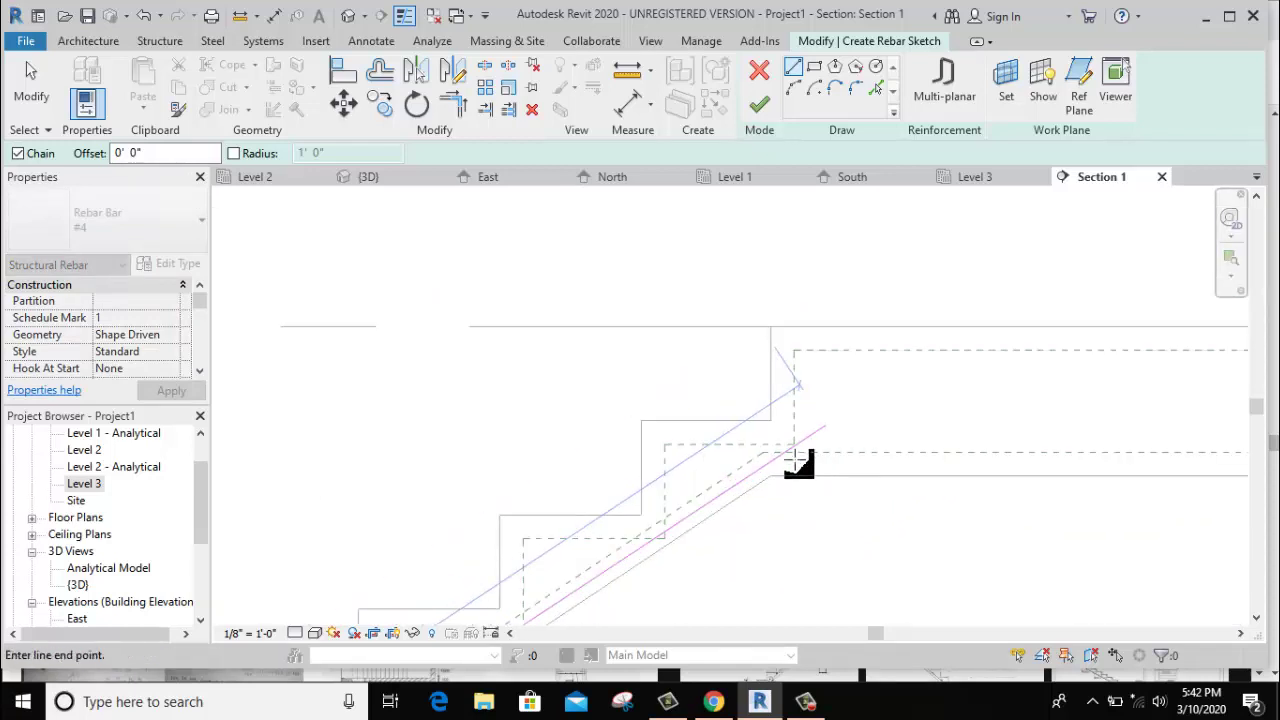
scroll(733, 475, up, 2)
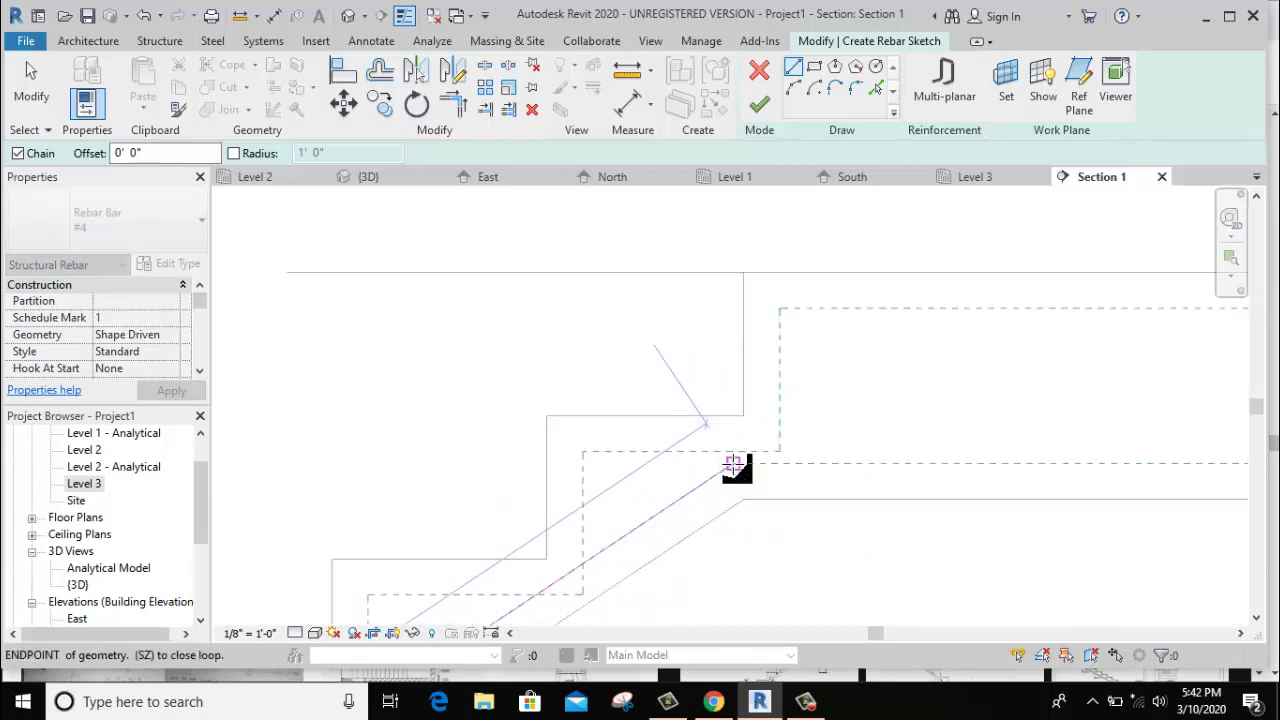
click(733, 465)
scroll(745, 455, down, 4)
right_click(754, 326)
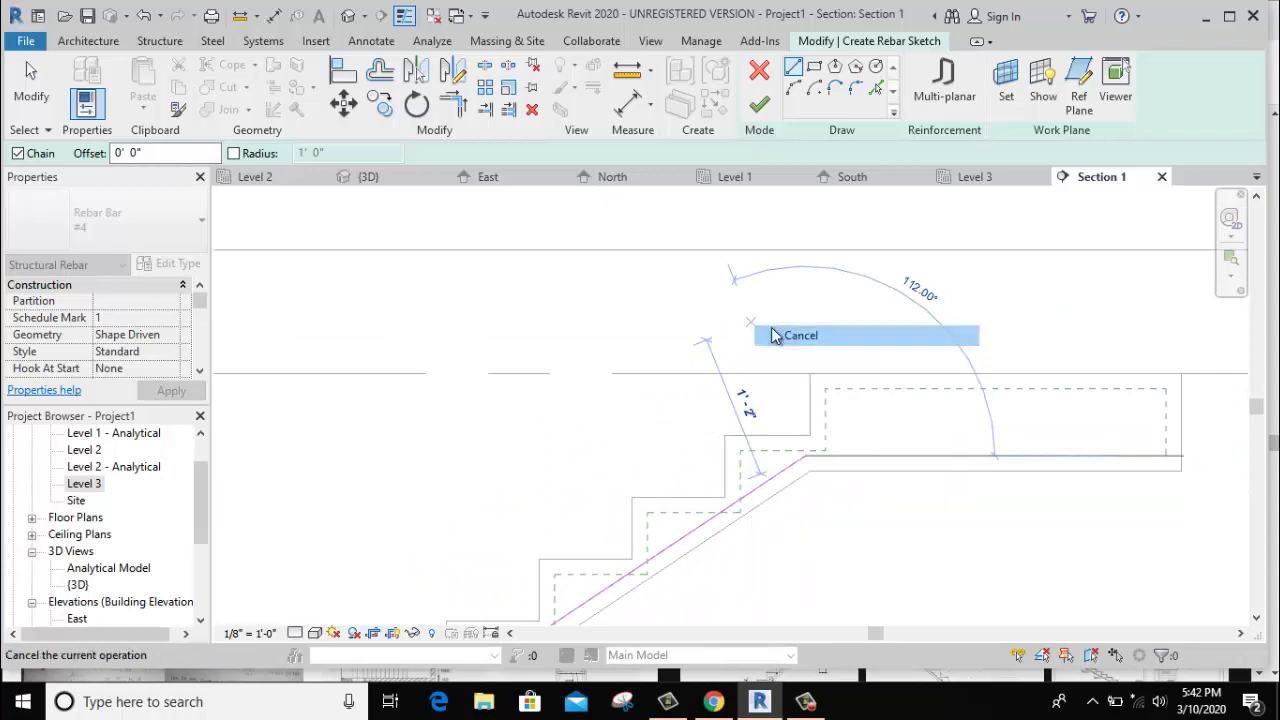
click(795, 335)
Finish the sketched bar, stop placing rebar, and bring up the Chrome reference image.
scroll(783, 390, down, 2)
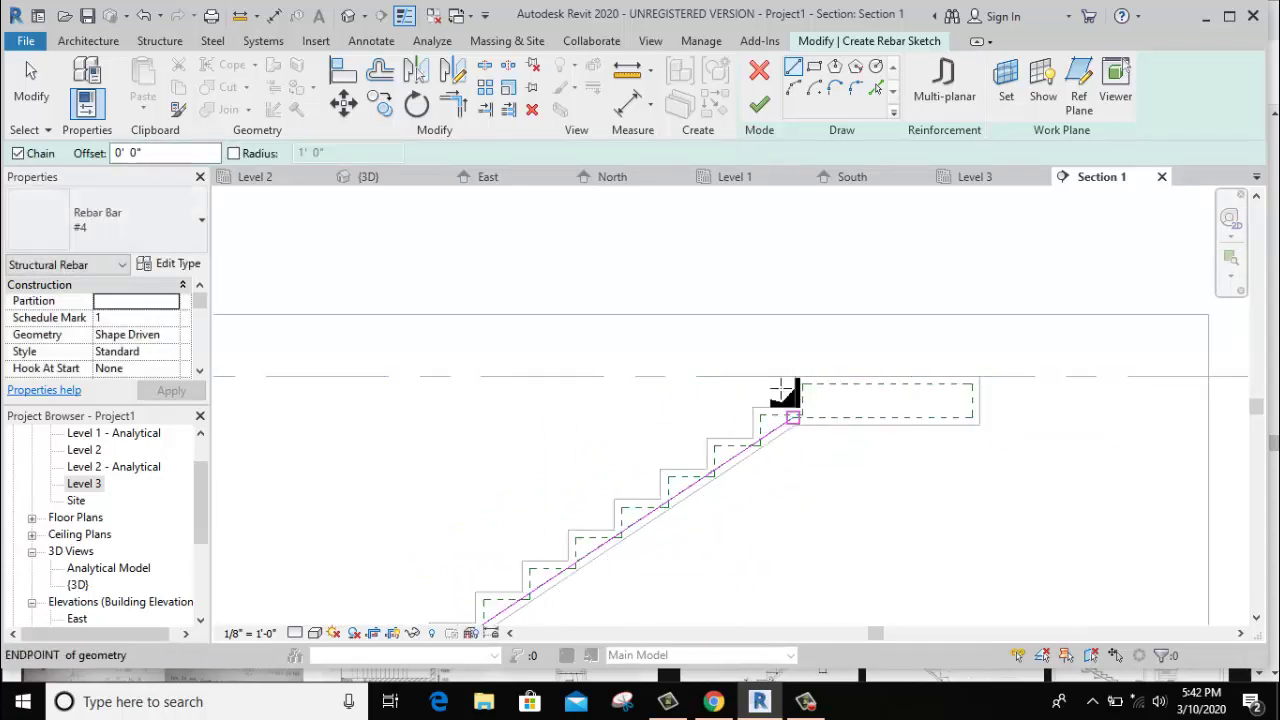
click(760, 108)
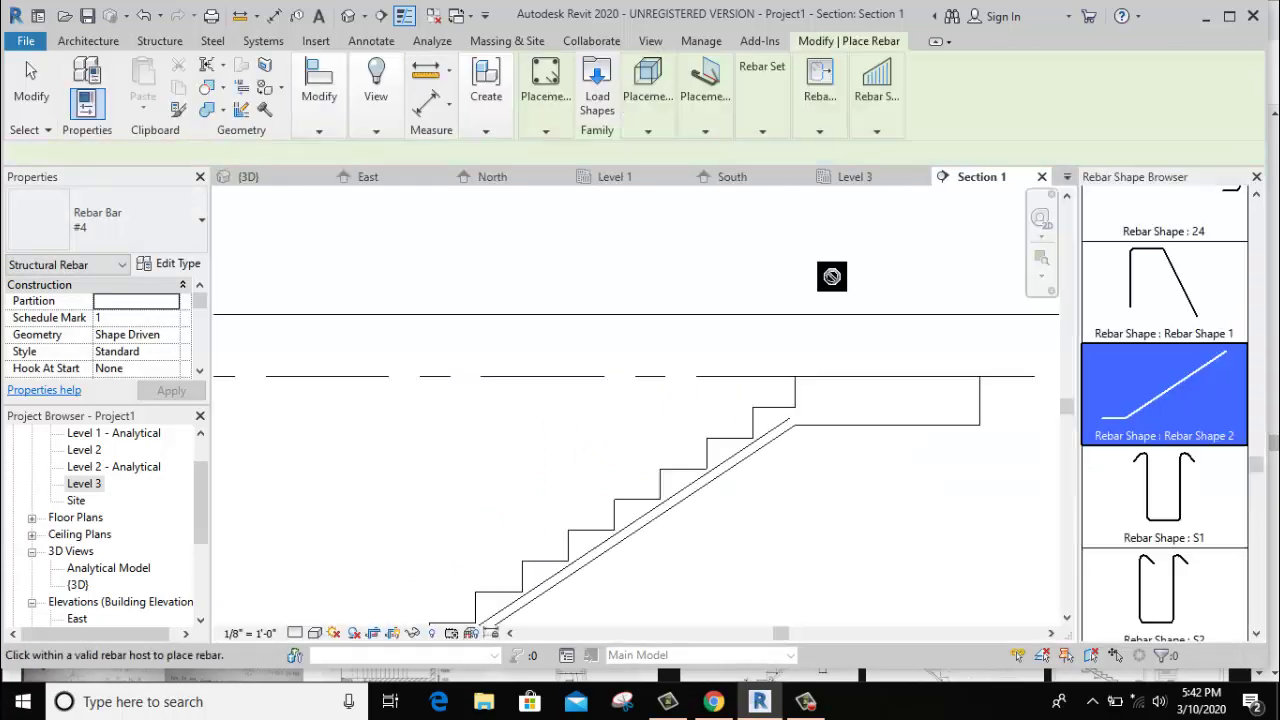
scroll(832, 276, down, 1)
scroll(828, 275, down, 1)
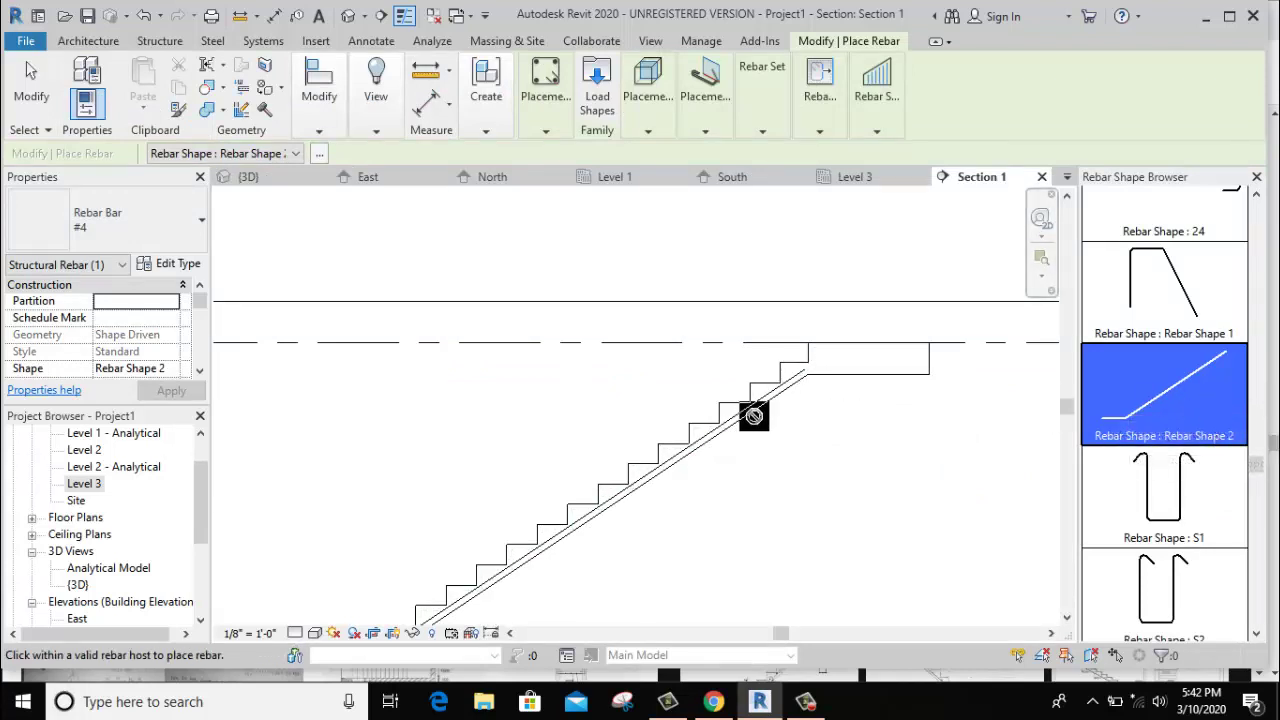
right_click(792, 287)
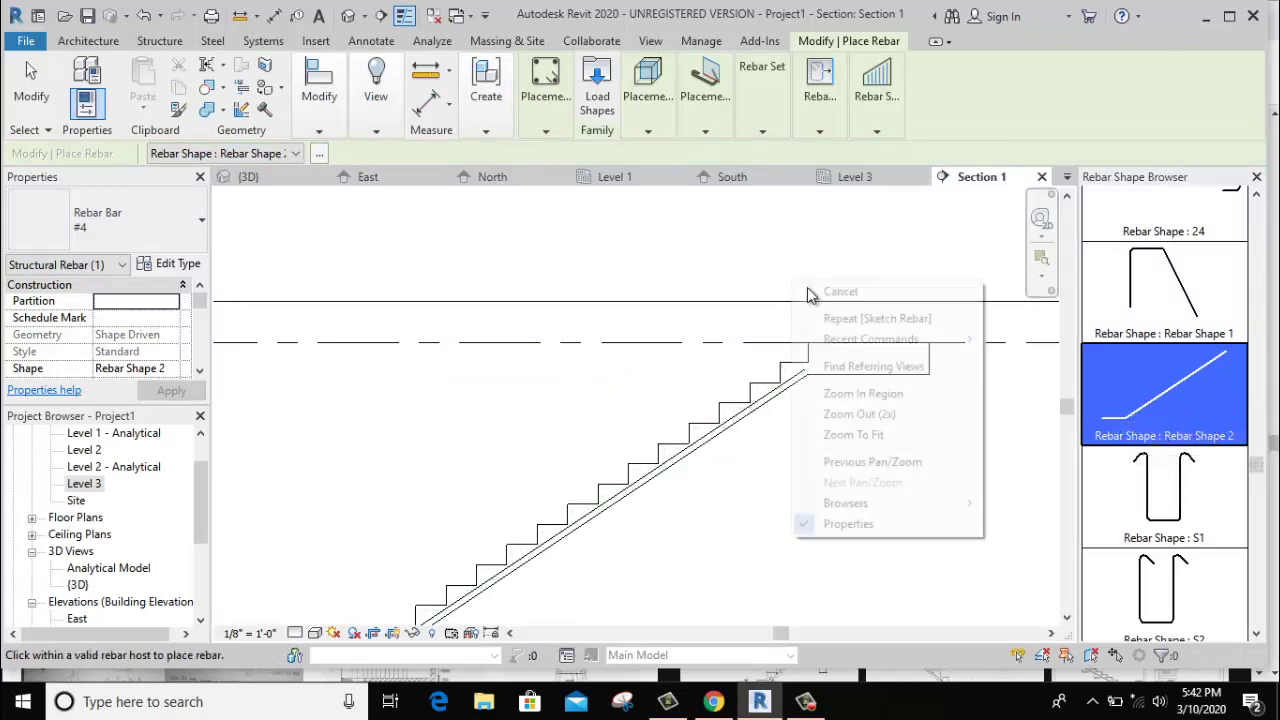
click(826, 289)
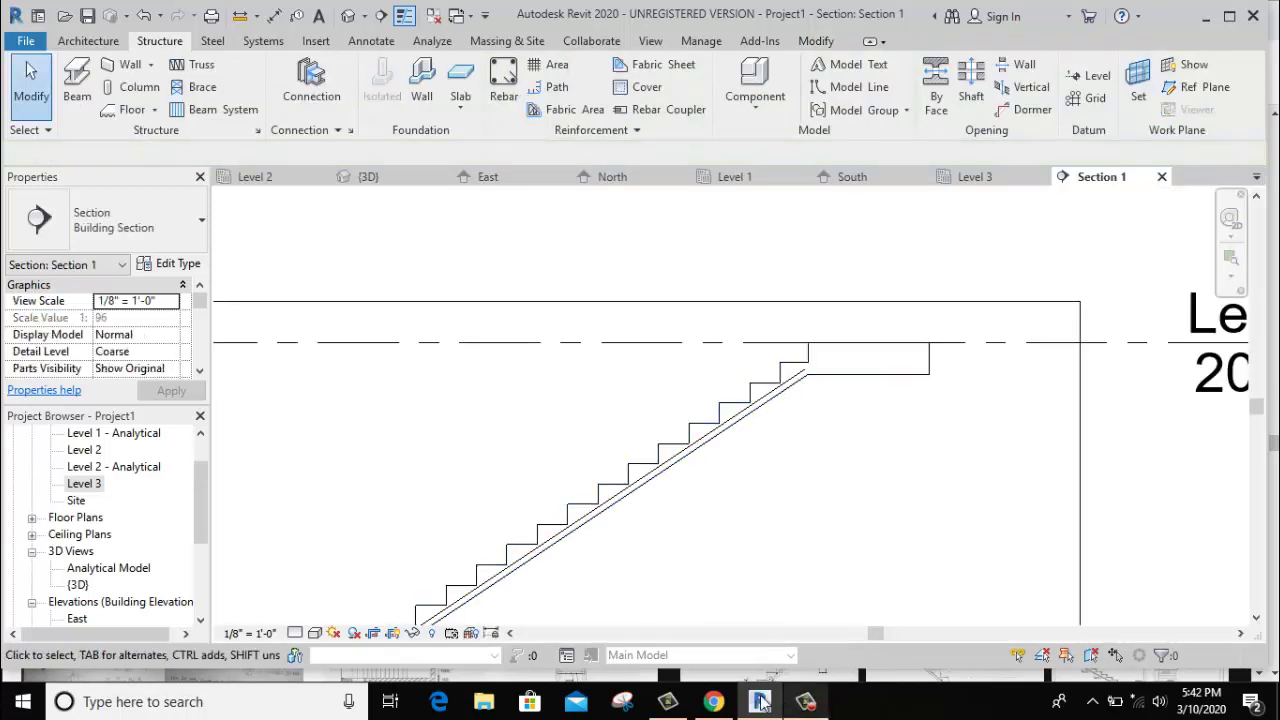
click(714, 703)
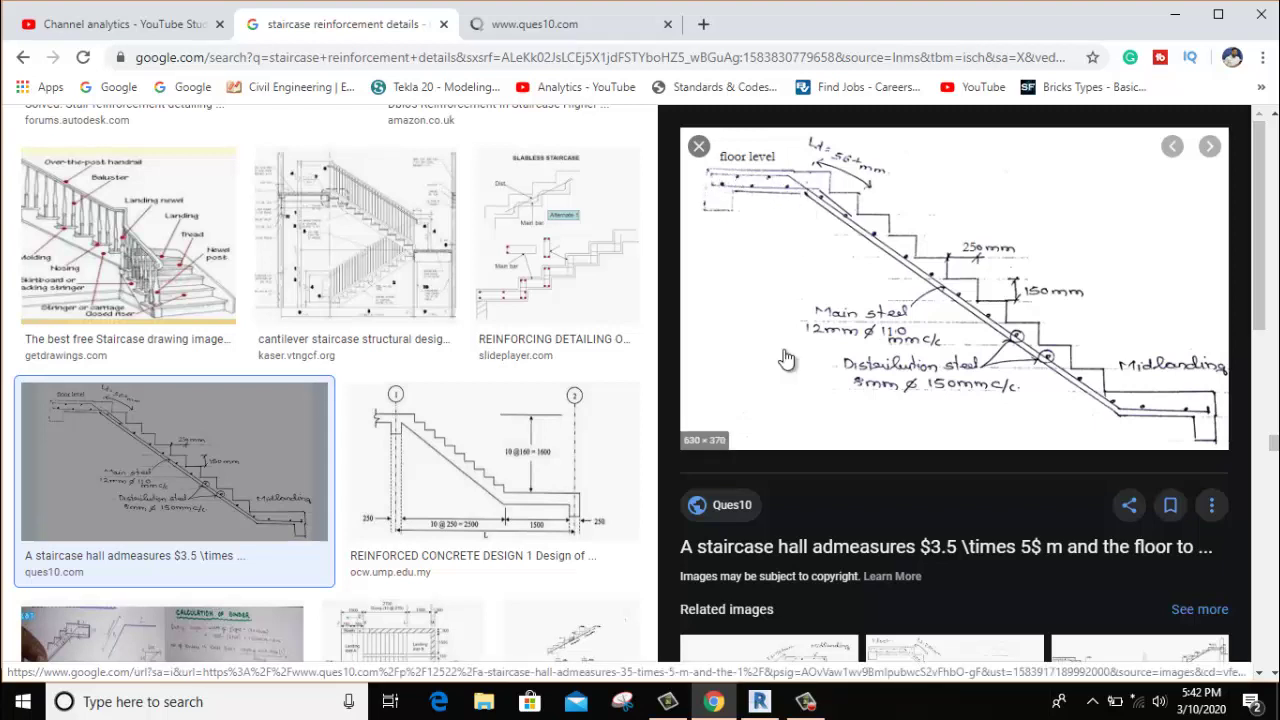
Return from the Chrome reference image to the Revit stair section.
key(alt+Tab)
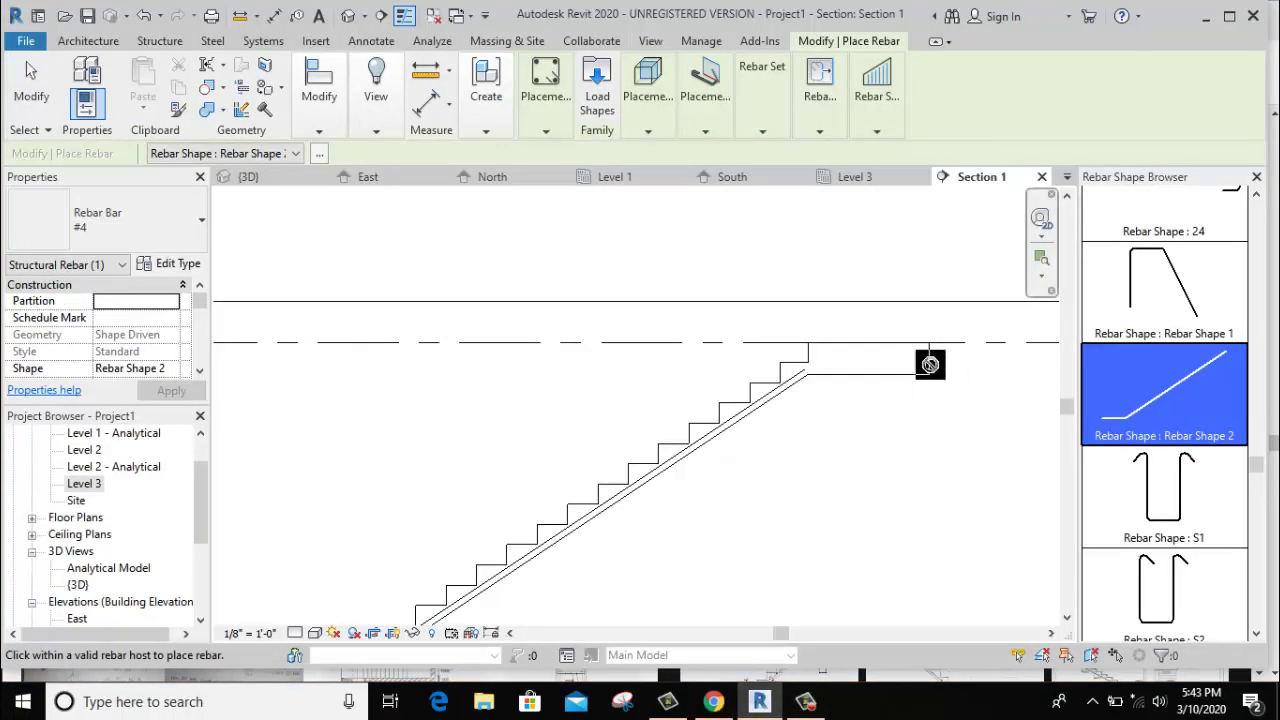
Start a second Sketch Rebar bar hosted on the stair.
click(546, 130)
click(575, 165)
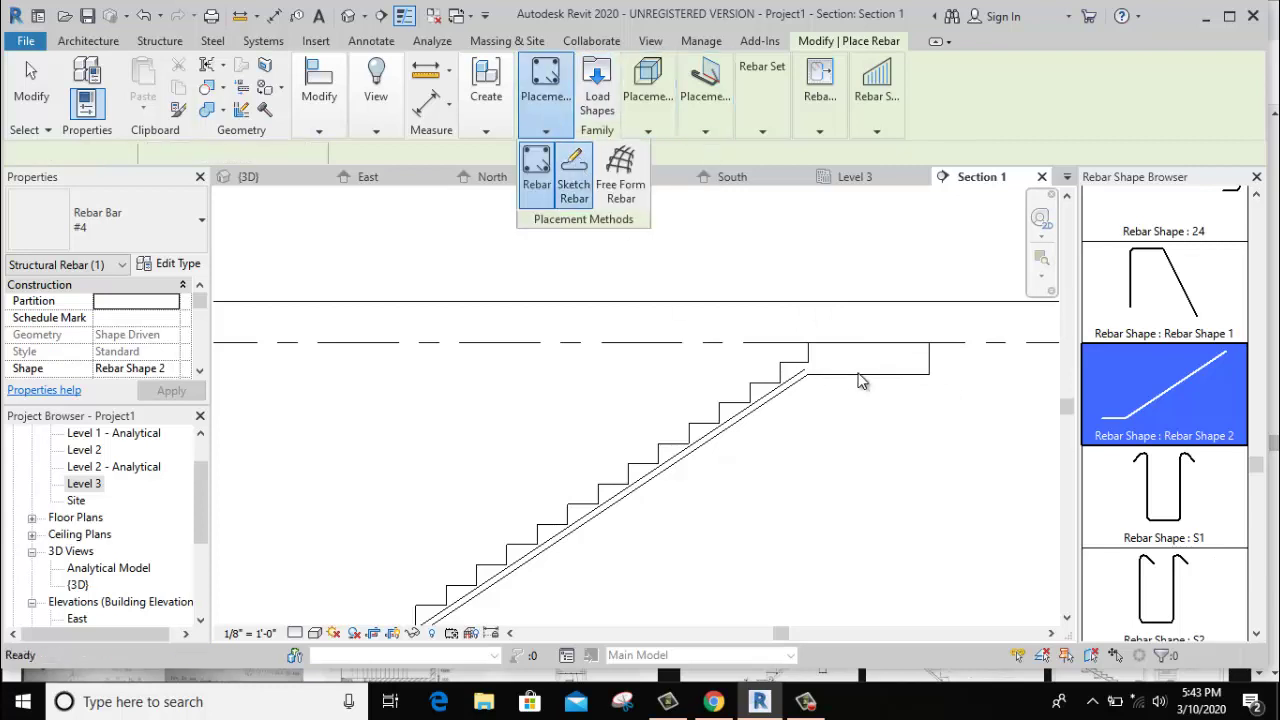
click(940, 369)
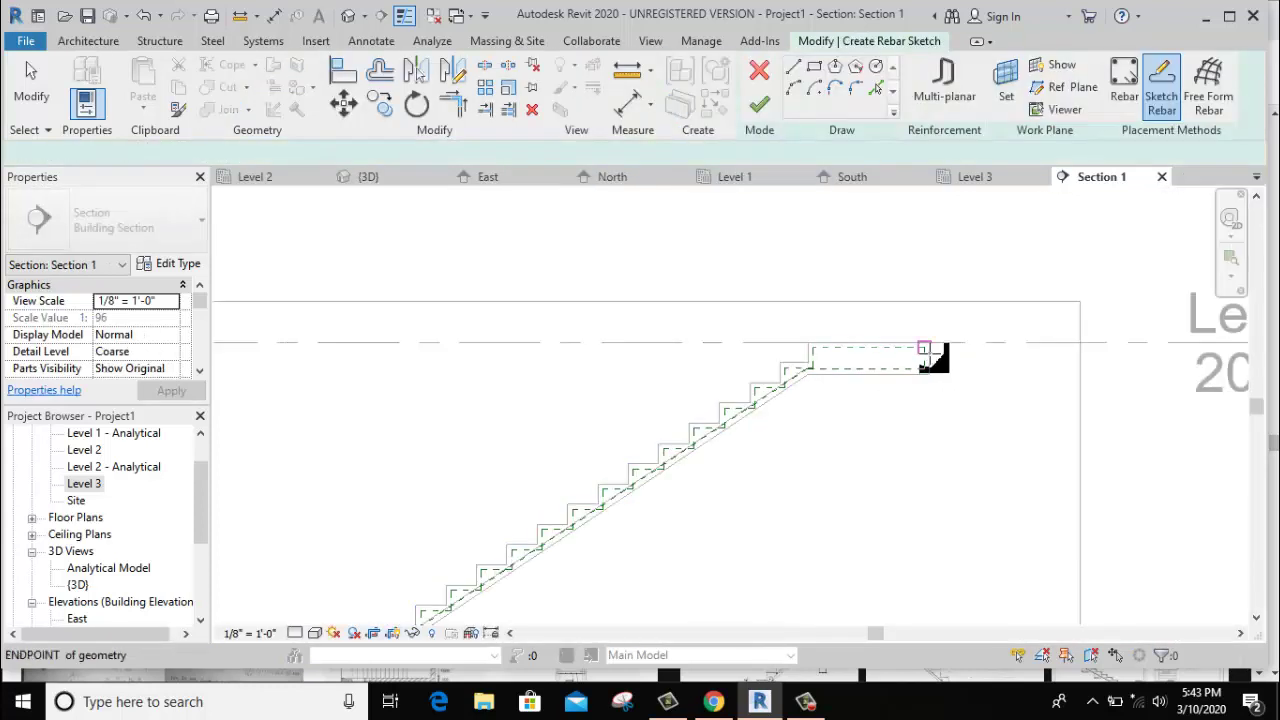
scroll(925, 362, up, 2)
scroll(916, 360, up, 1)
Sketch a top-landing bar with a short upturned leg at its far end, then finish it.
click(913, 358)
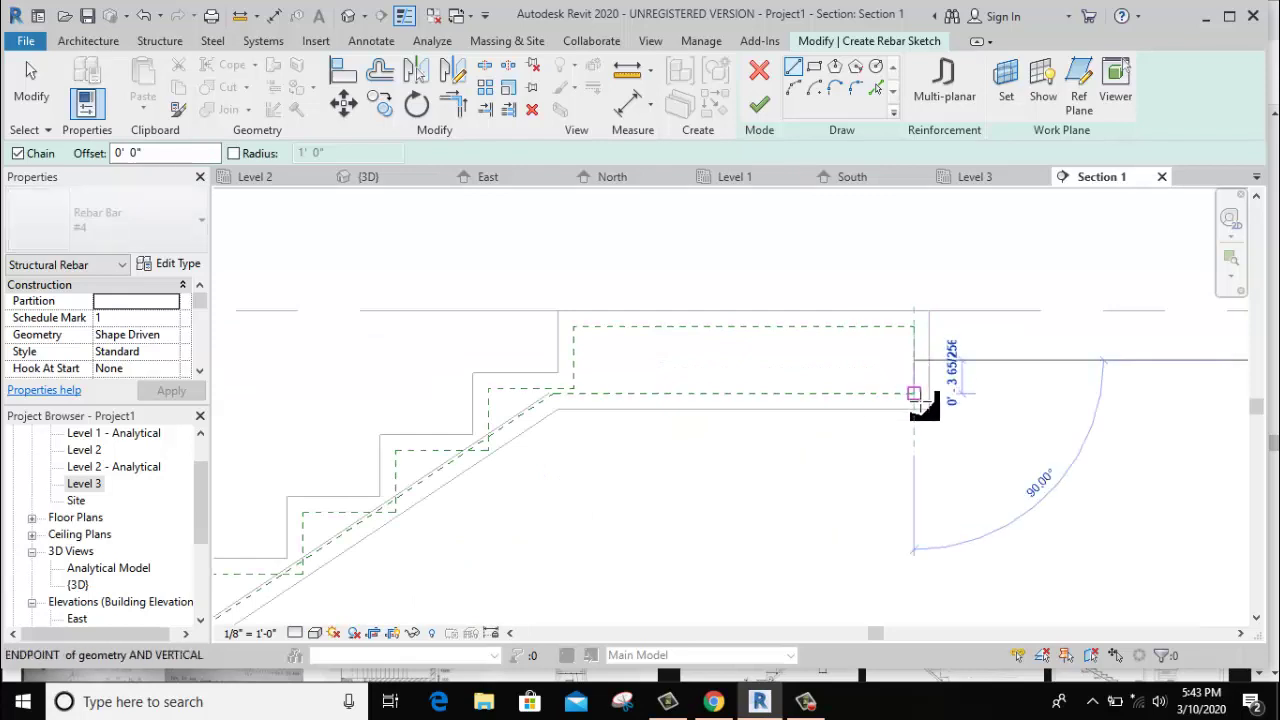
click(913, 393)
scroll(585, 393, up, 1)
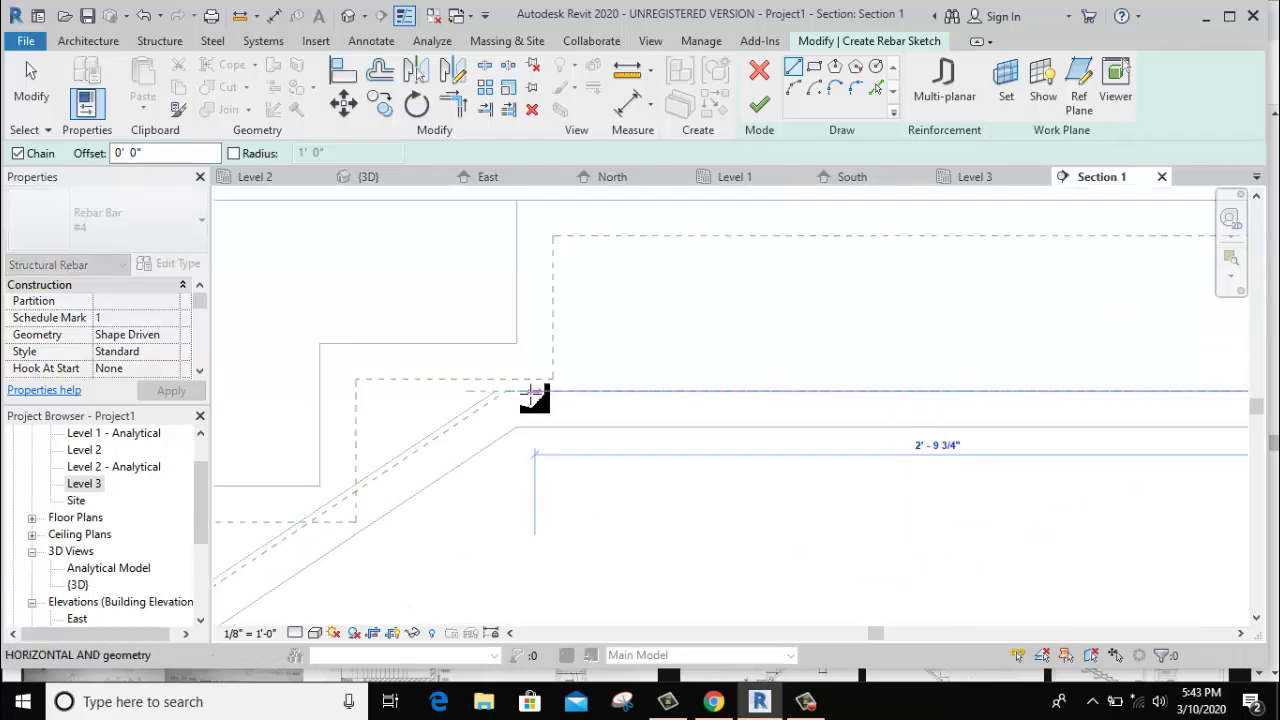
scroll(528, 391, up, 1)
scroll(491, 394, up, 1)
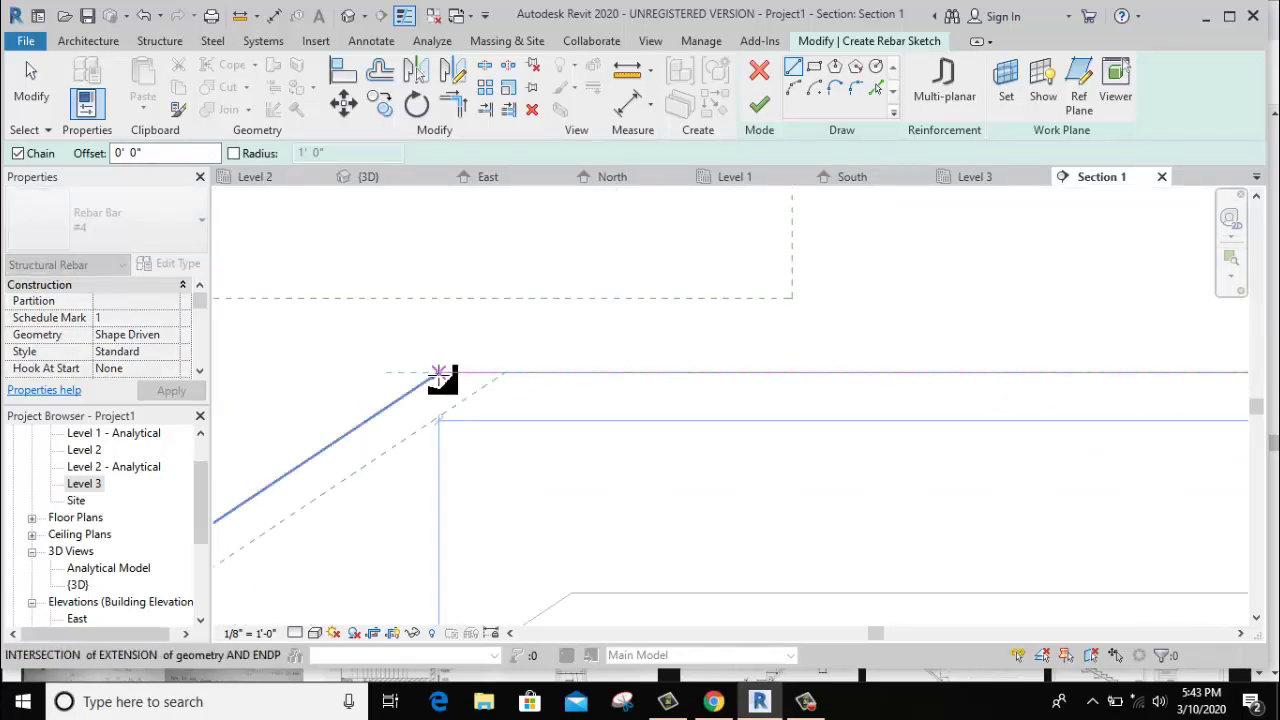
middle_drag(440, 378, 618, 402)
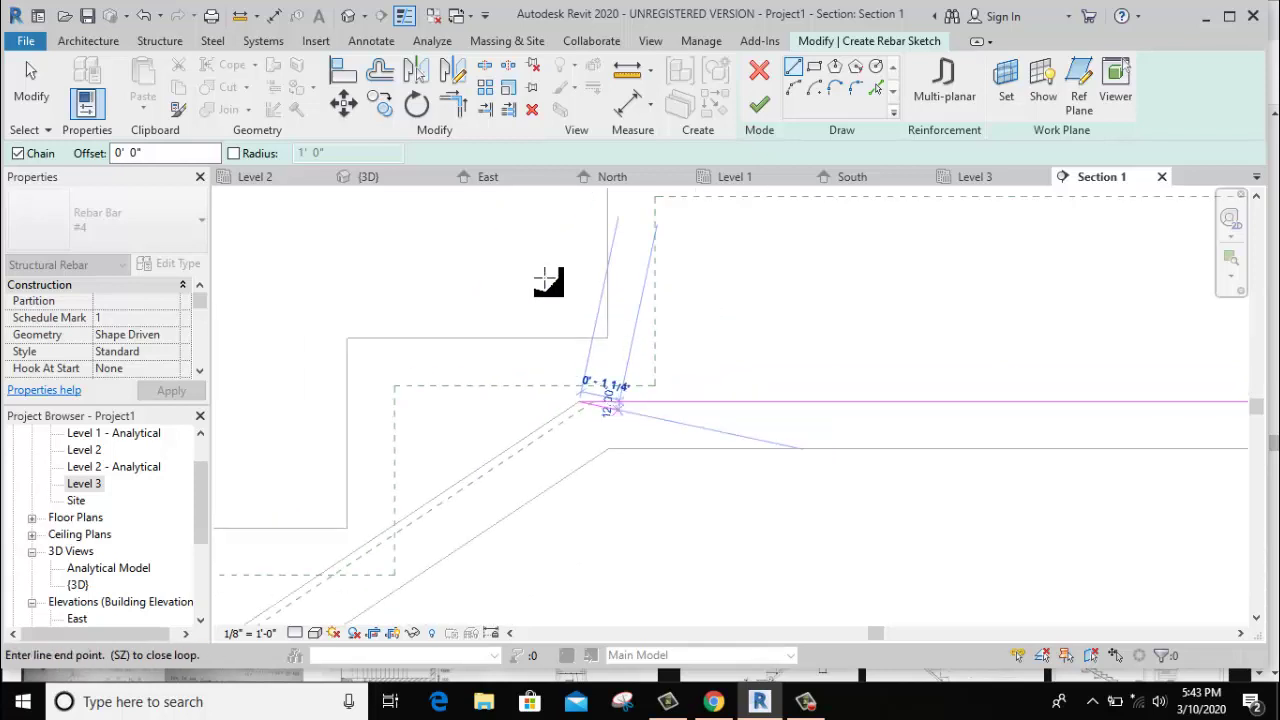
right_click(545, 279)
click(572, 286)
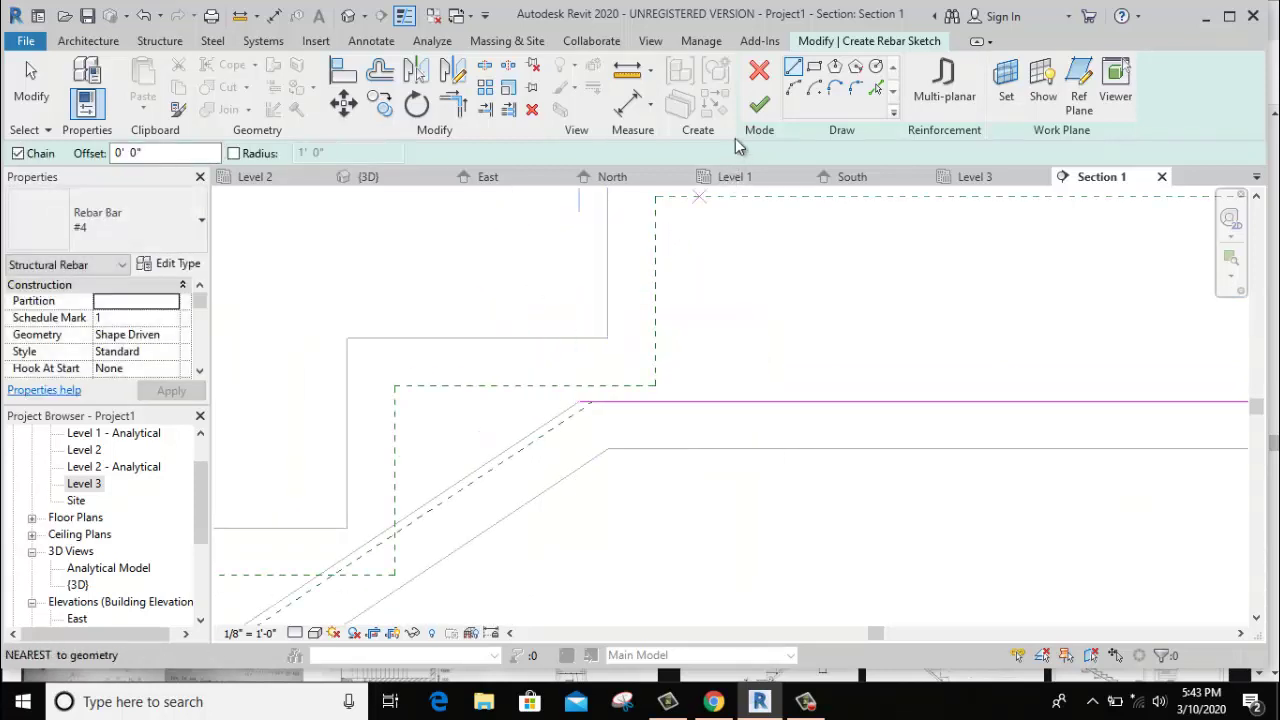
click(757, 108)
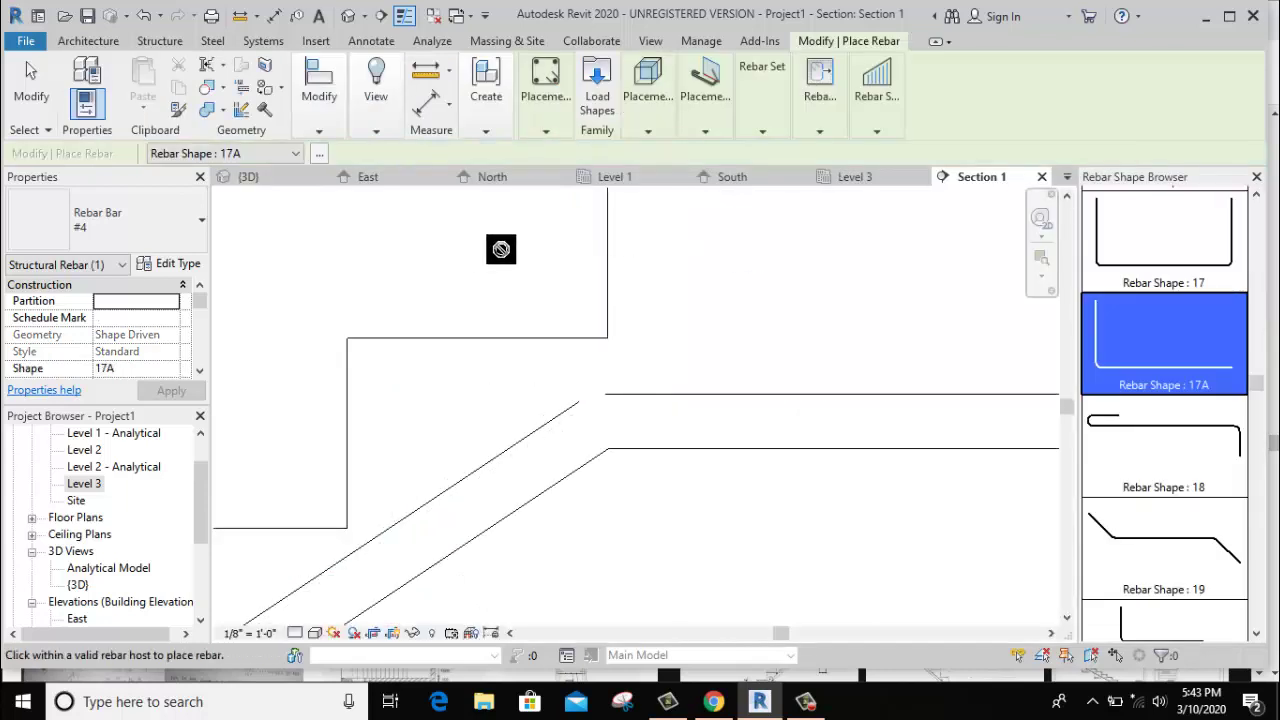
right_click(505, 251)
click(538, 258)
middle_drag(557, 272, 590, 328)
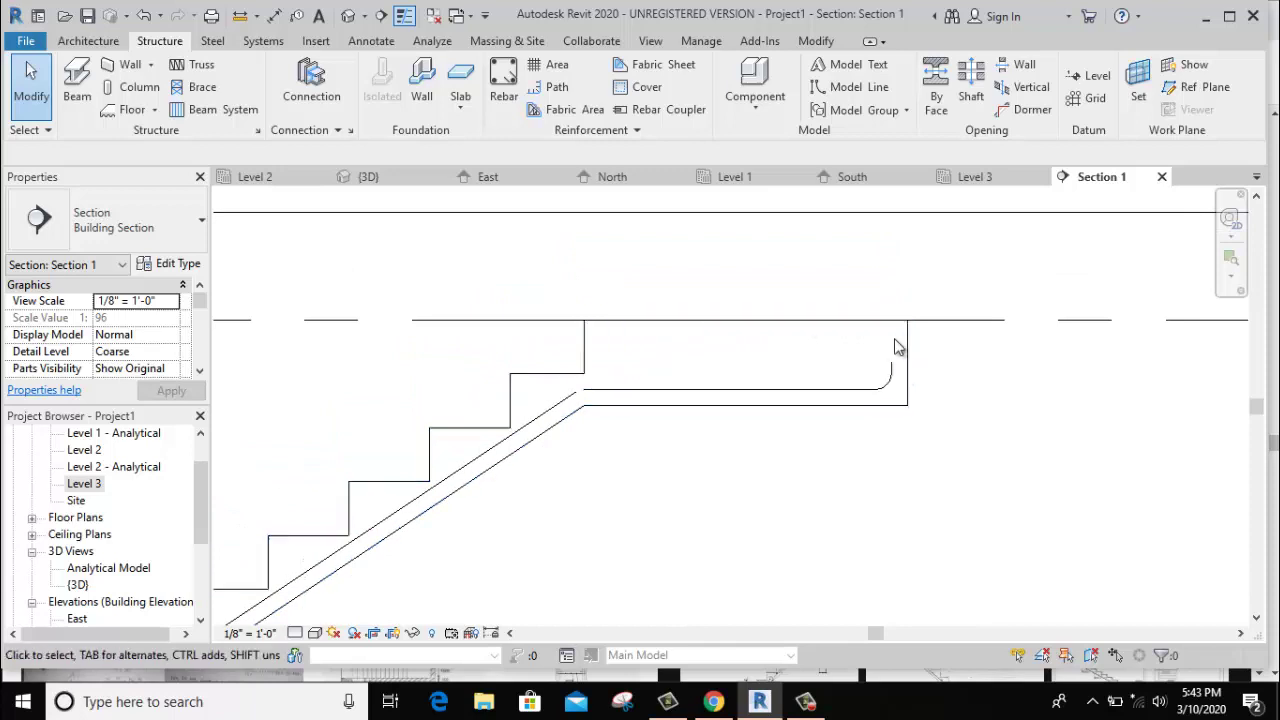
Compare the Revit stair section with the Chrome reinforcement reference image.
click(714, 703)
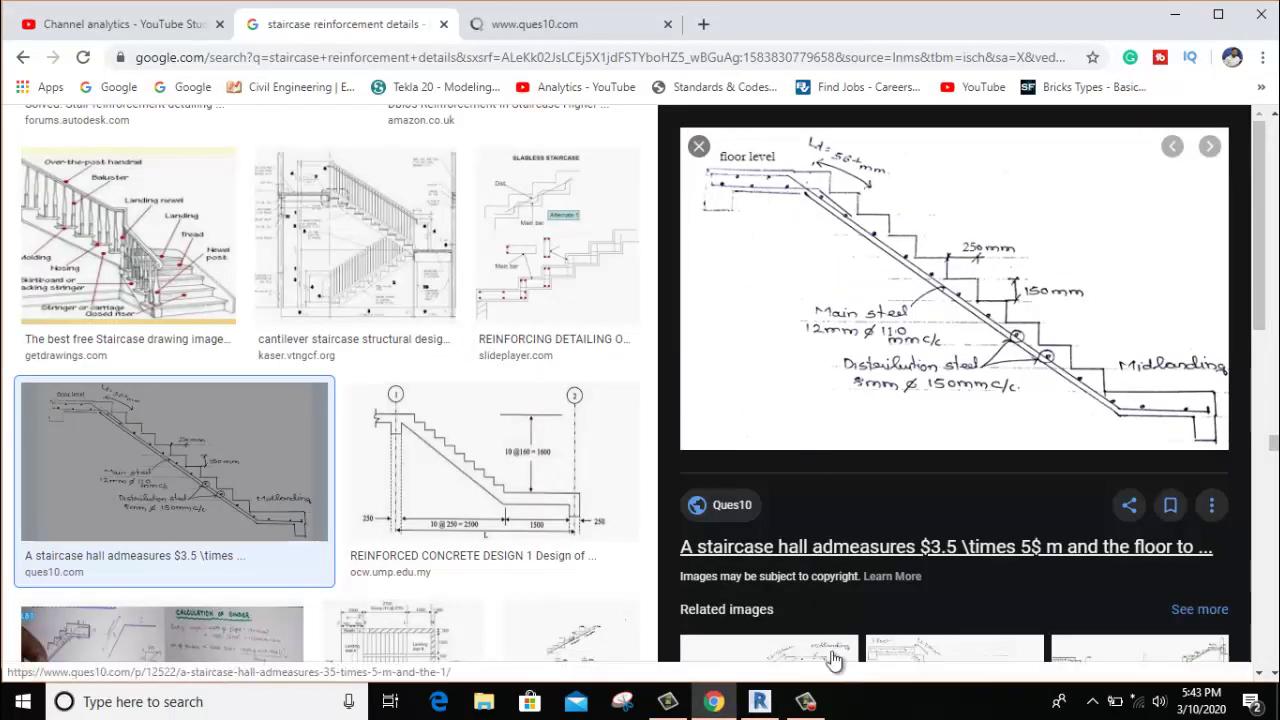
click(760, 703)
click(760, 703)
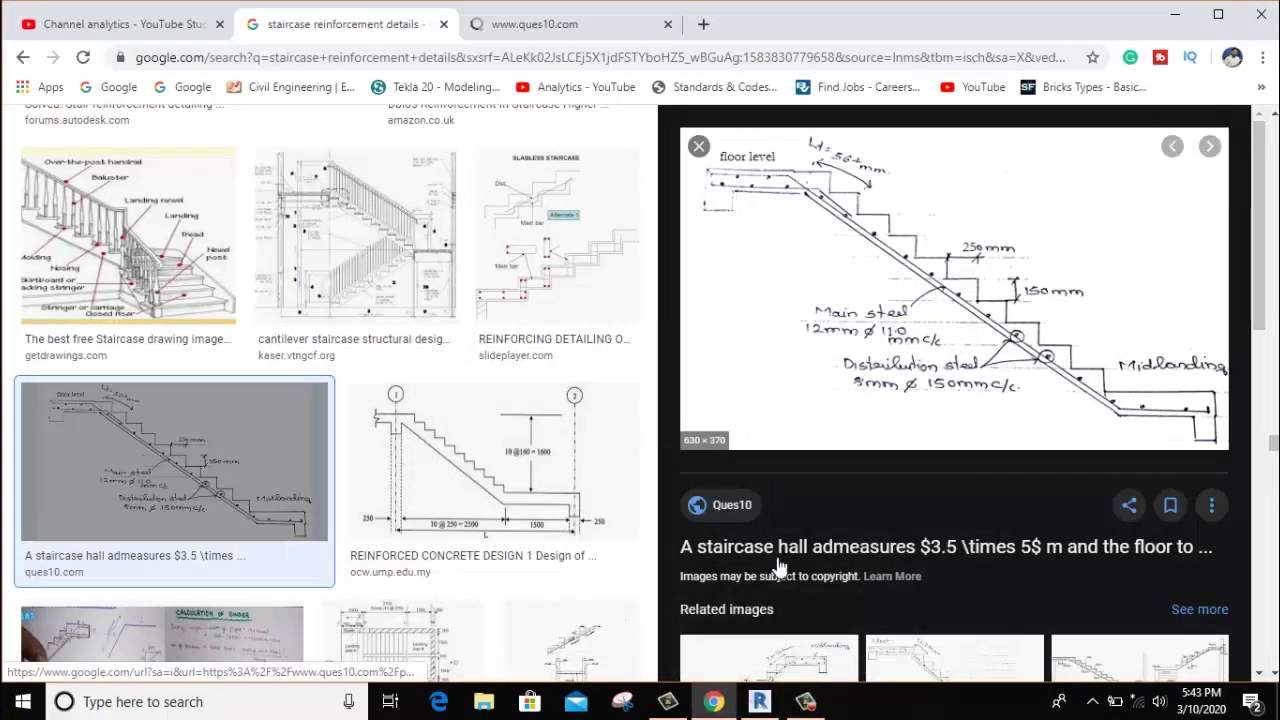
click(760, 703)
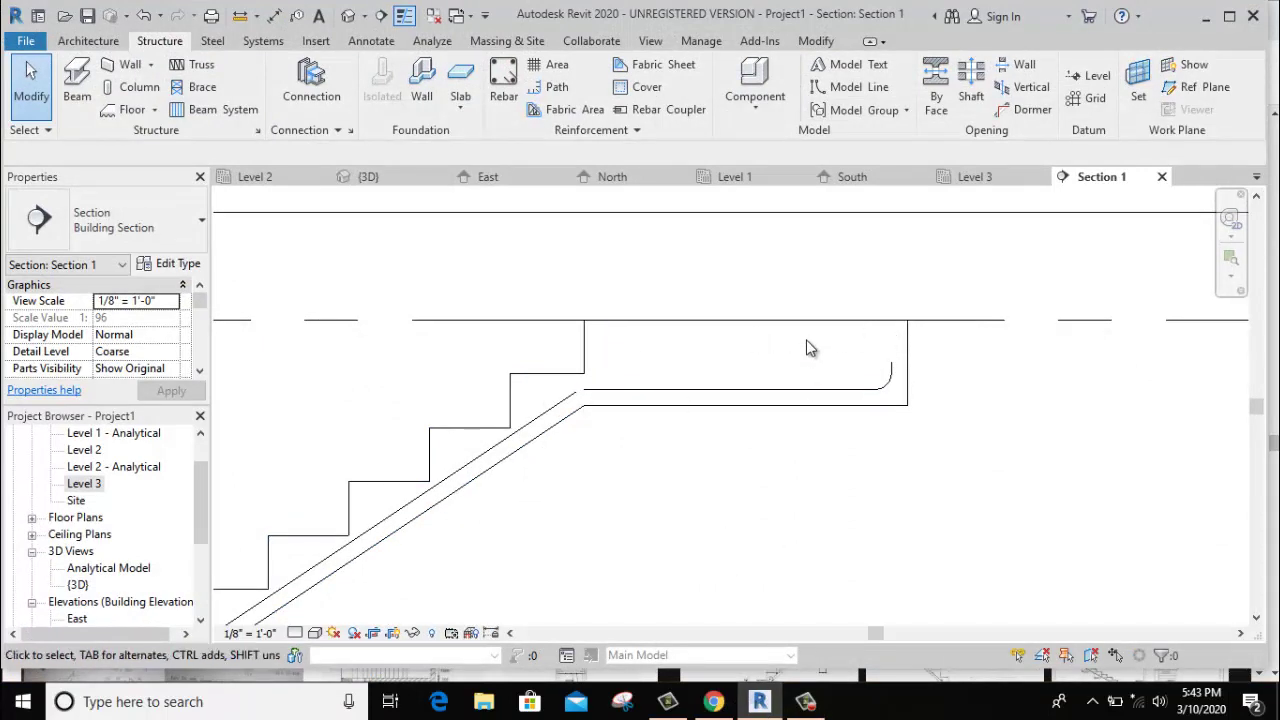
Delete the hooked top-landing bar and recheck the reference image.
click(848, 458)
key(Delete)
click(711, 703)
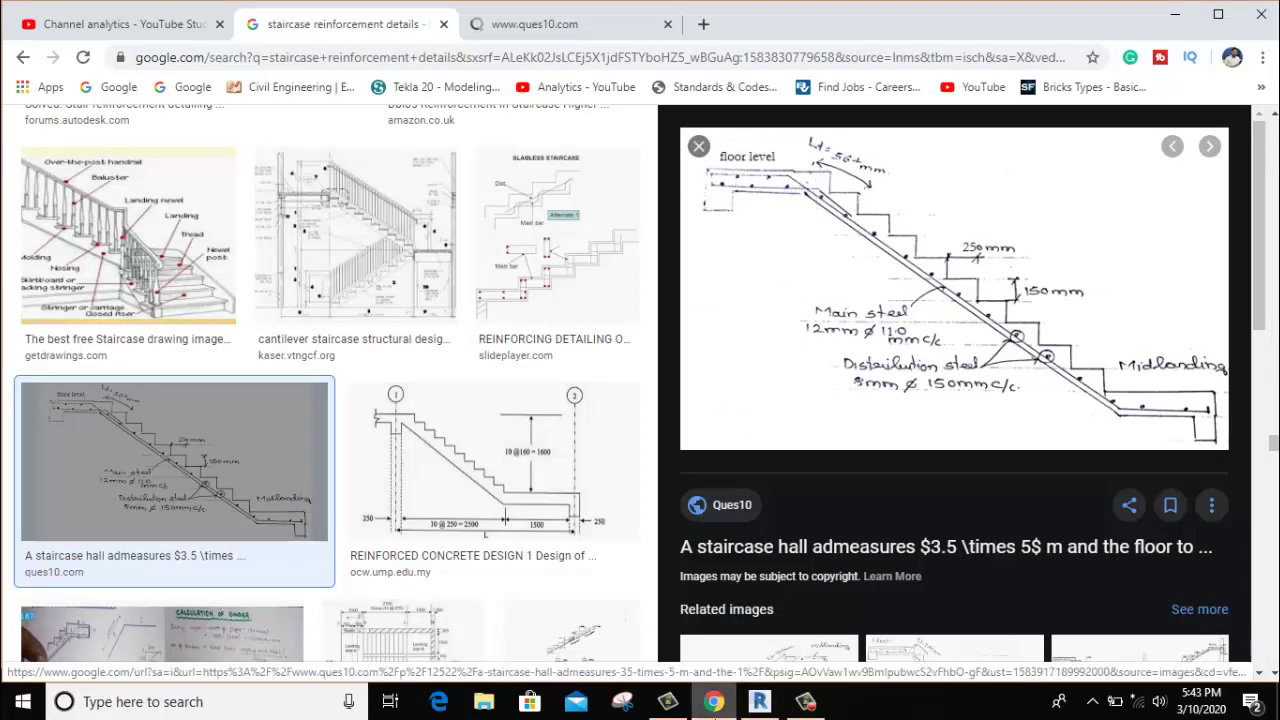
click(759, 701)
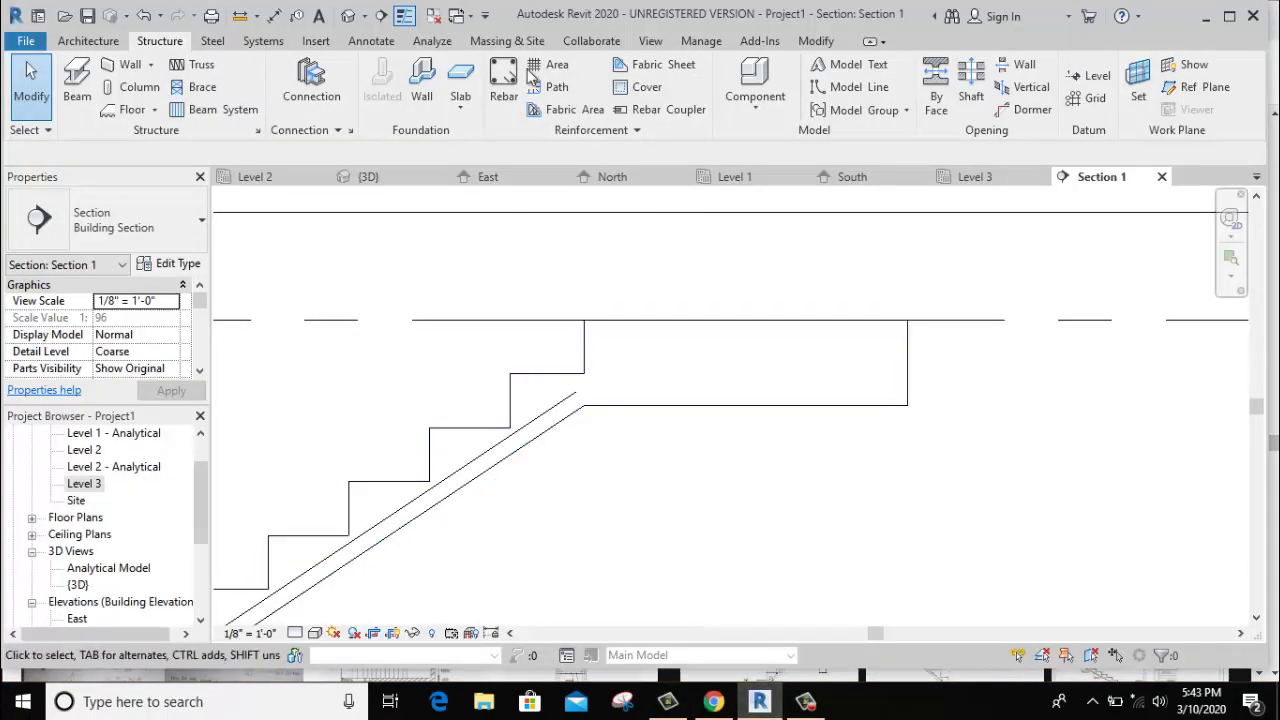
Start a Sketch Rebar bar hosted in the stair.
click(505, 105)
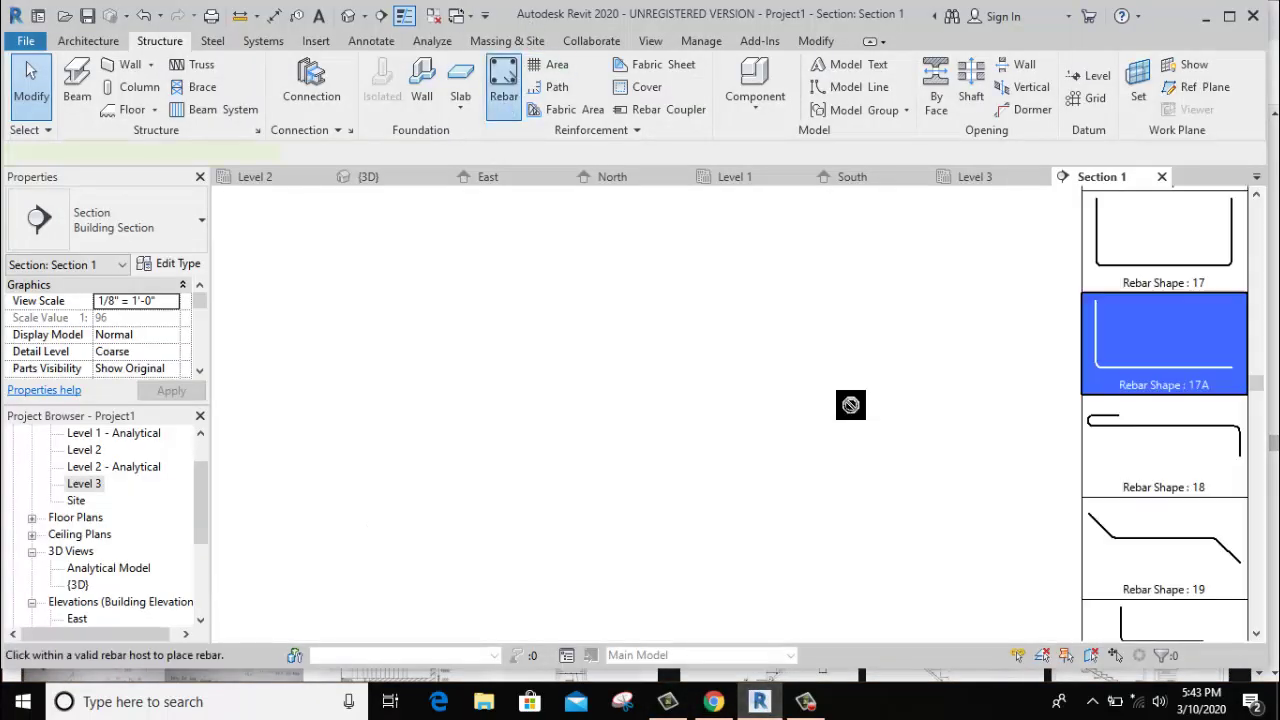
click(705, 131)
click(545, 131)
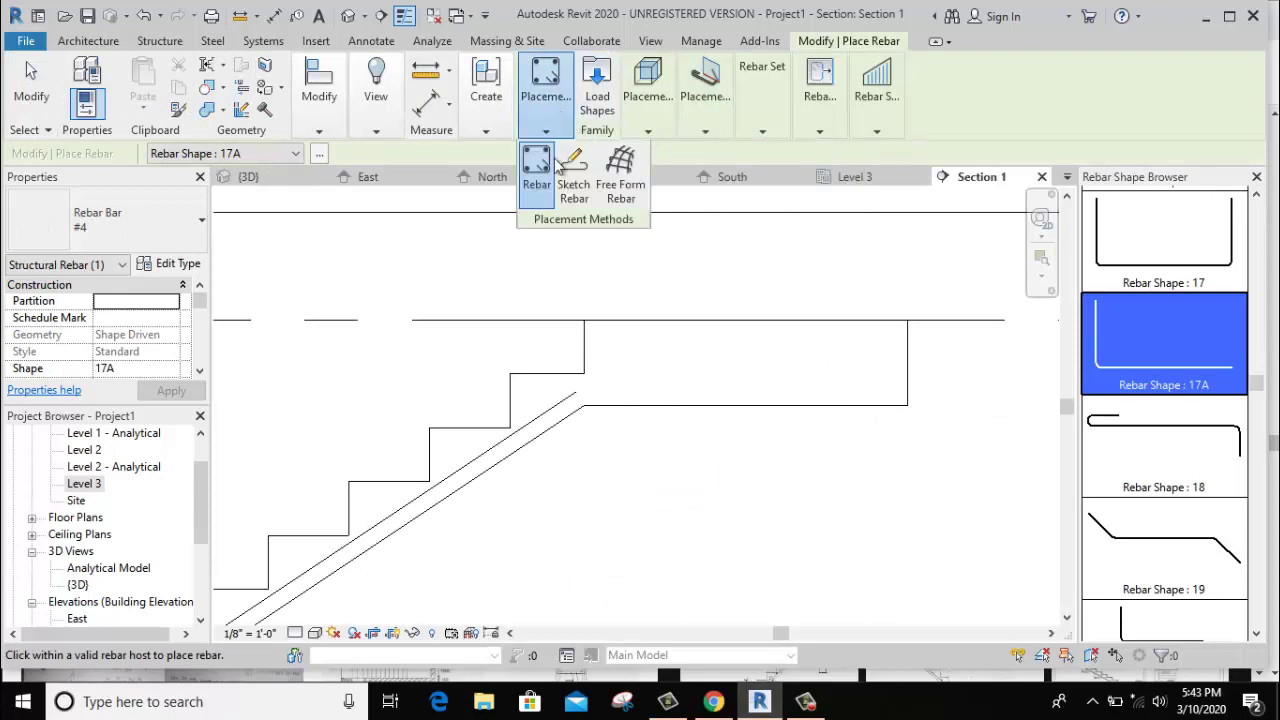
click(574, 175)
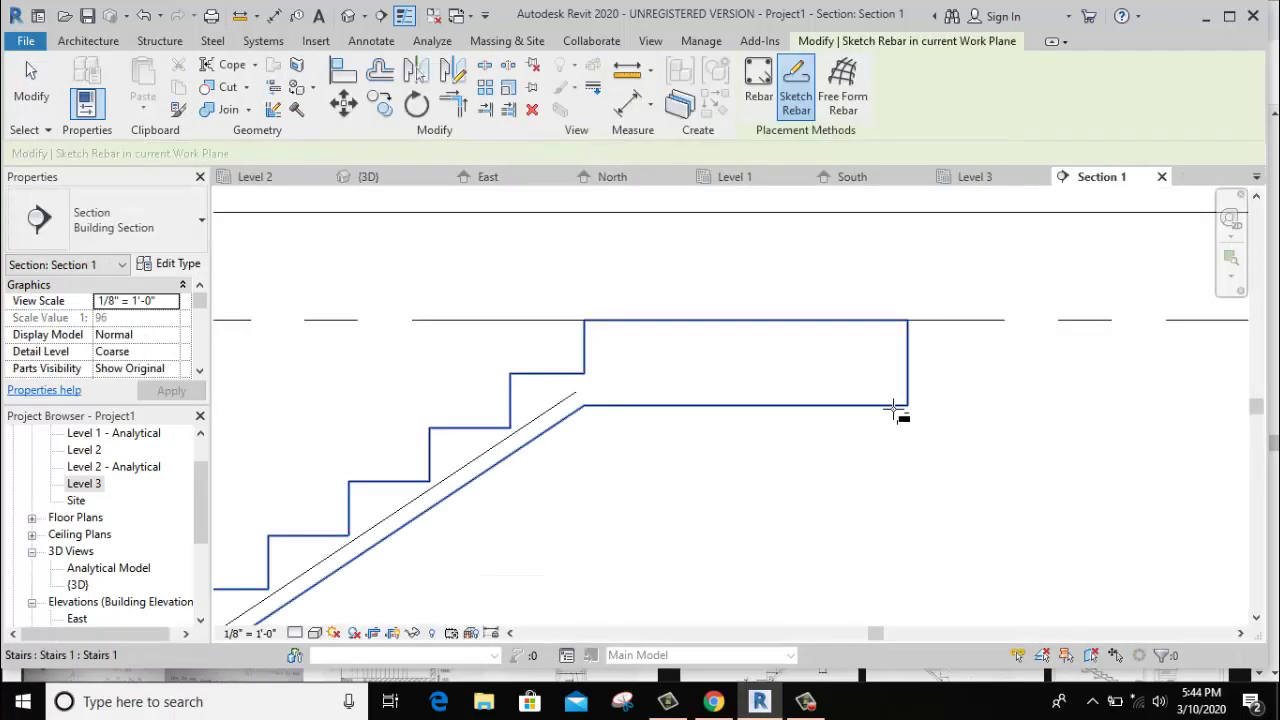
click(898, 415)
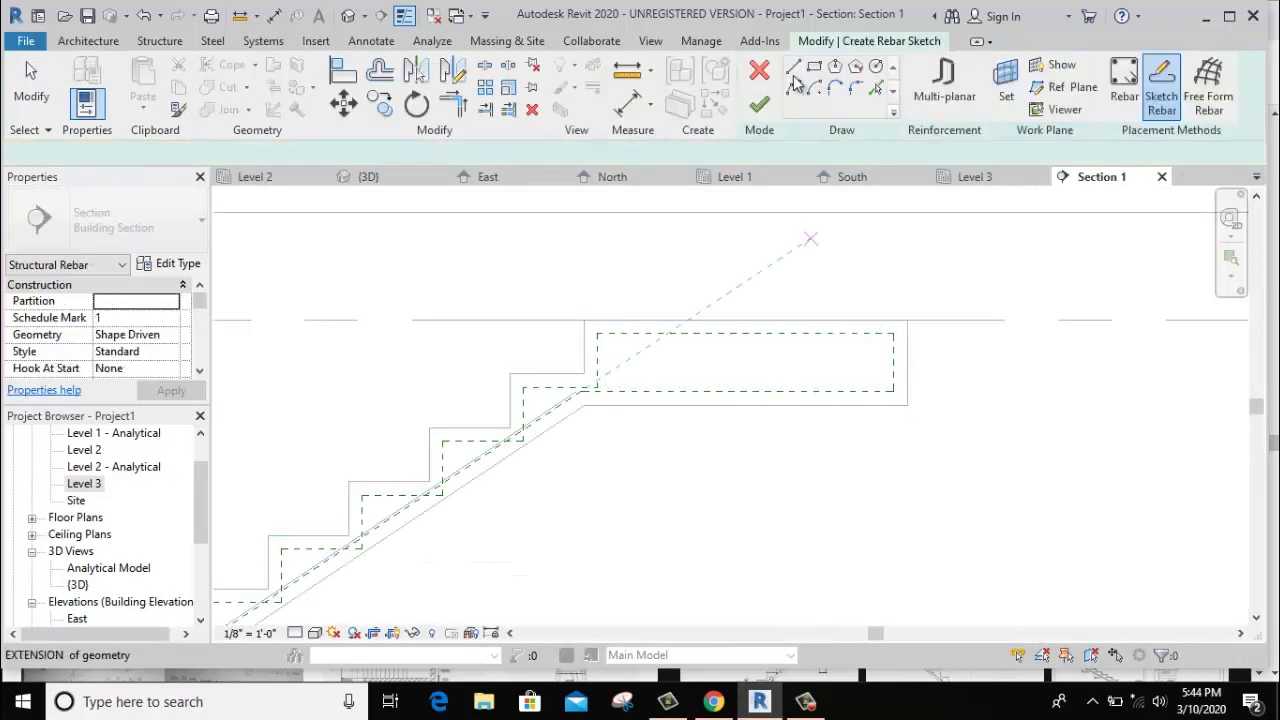
scroll(897, 366, up, 2)
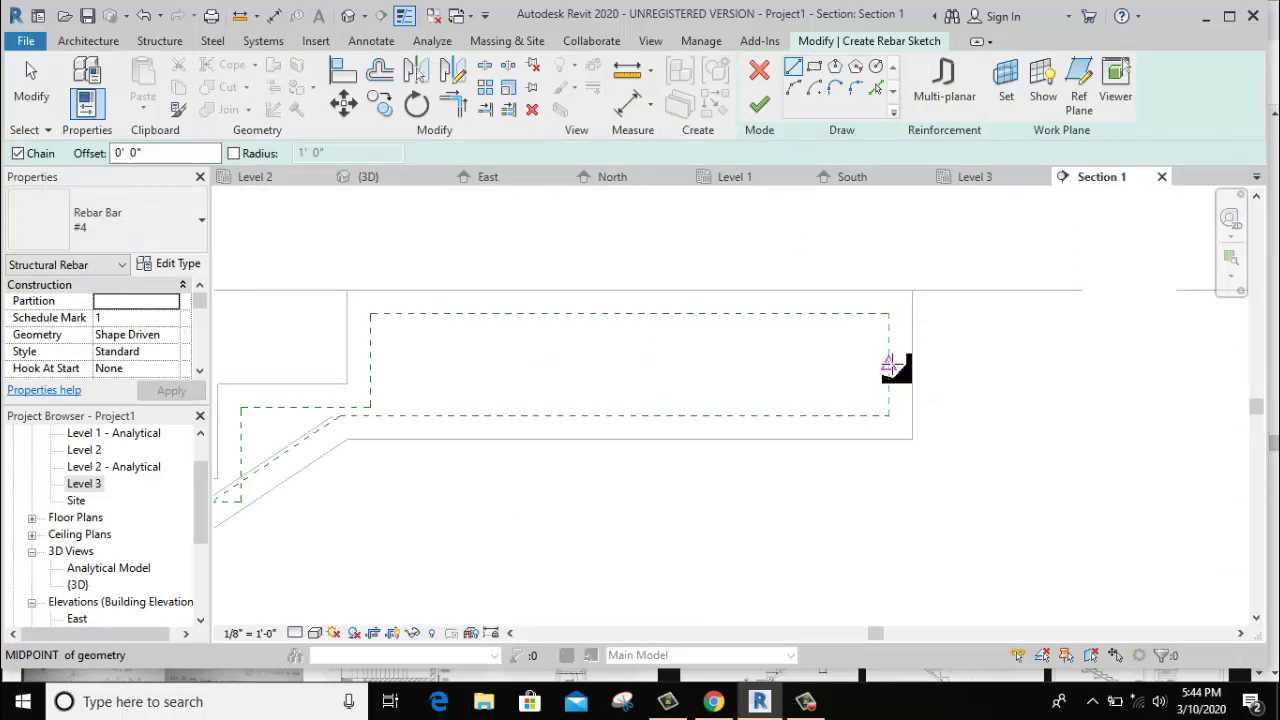
Sketch a bar hooked down at the landing end, along the top landing, down the waist; finish.
click(889, 362)
click(889, 314)
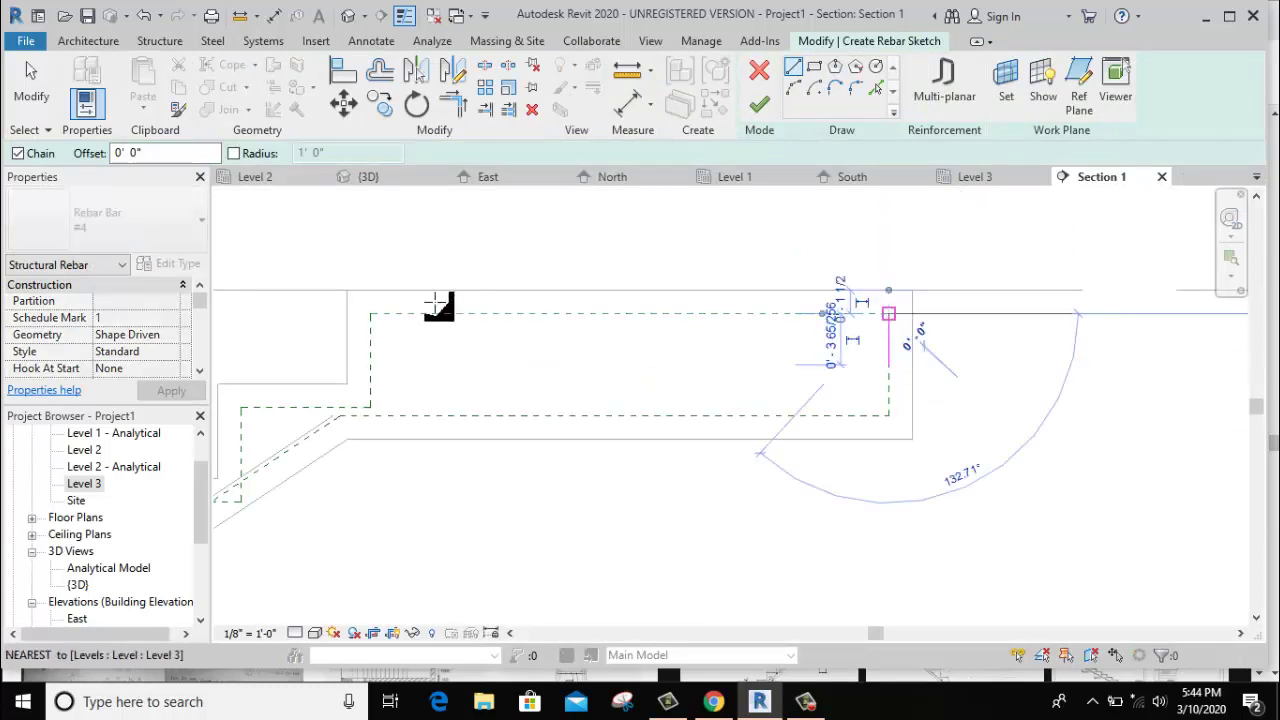
click(494, 313)
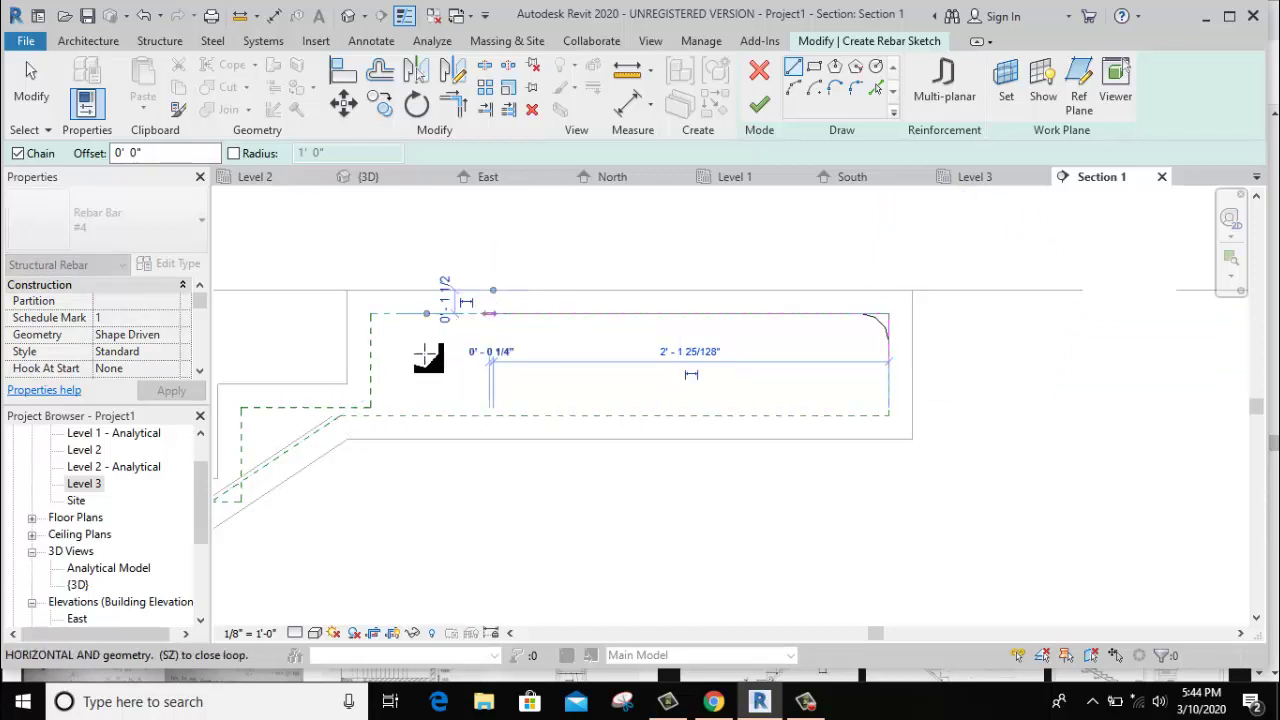
scroll(366, 406, up, 2)
scroll(317, 424, up, 2)
click(300, 422)
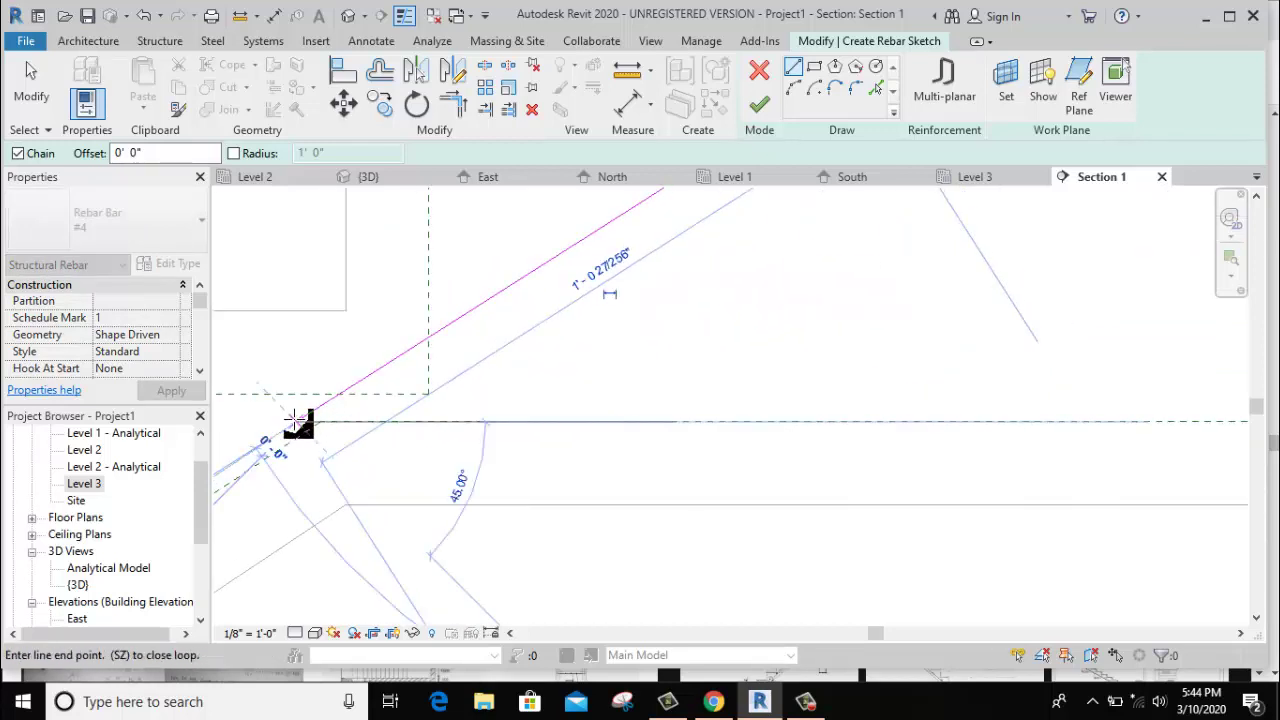
scroll(663, 371, down, 3)
scroll(655, 368, down, 3)
right_click(545, 252)
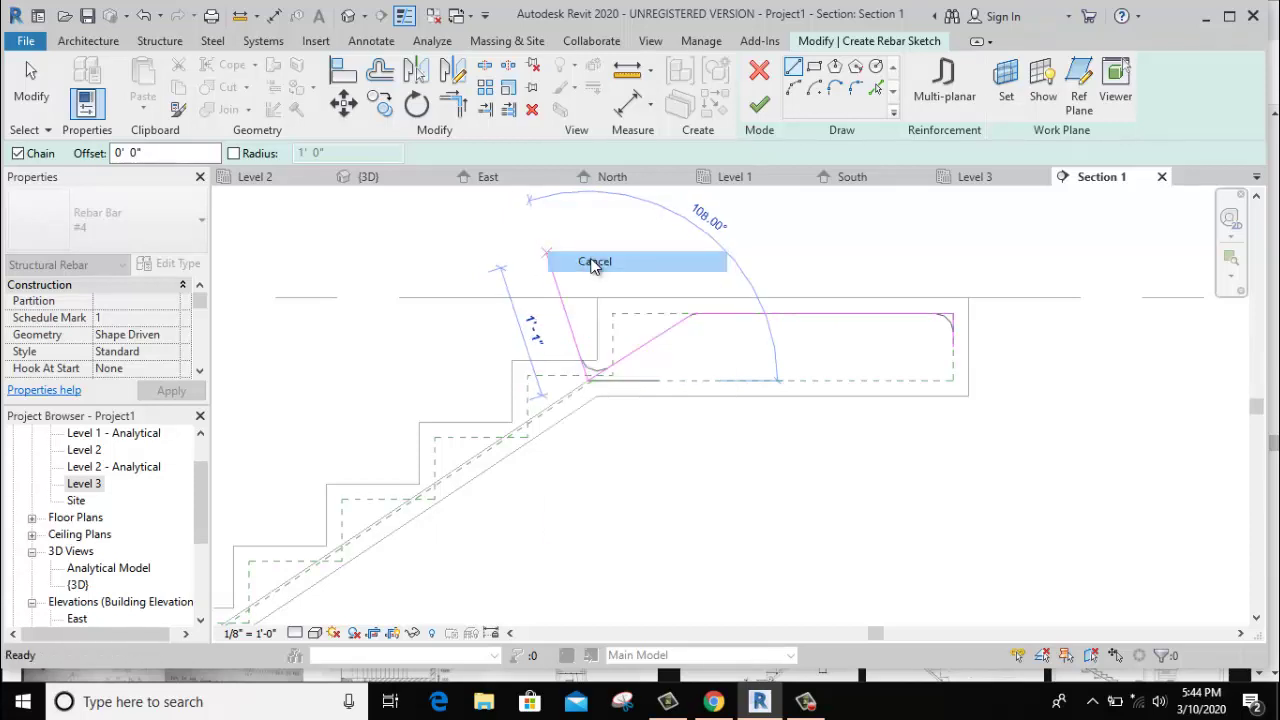
click(582, 263)
click(759, 104)
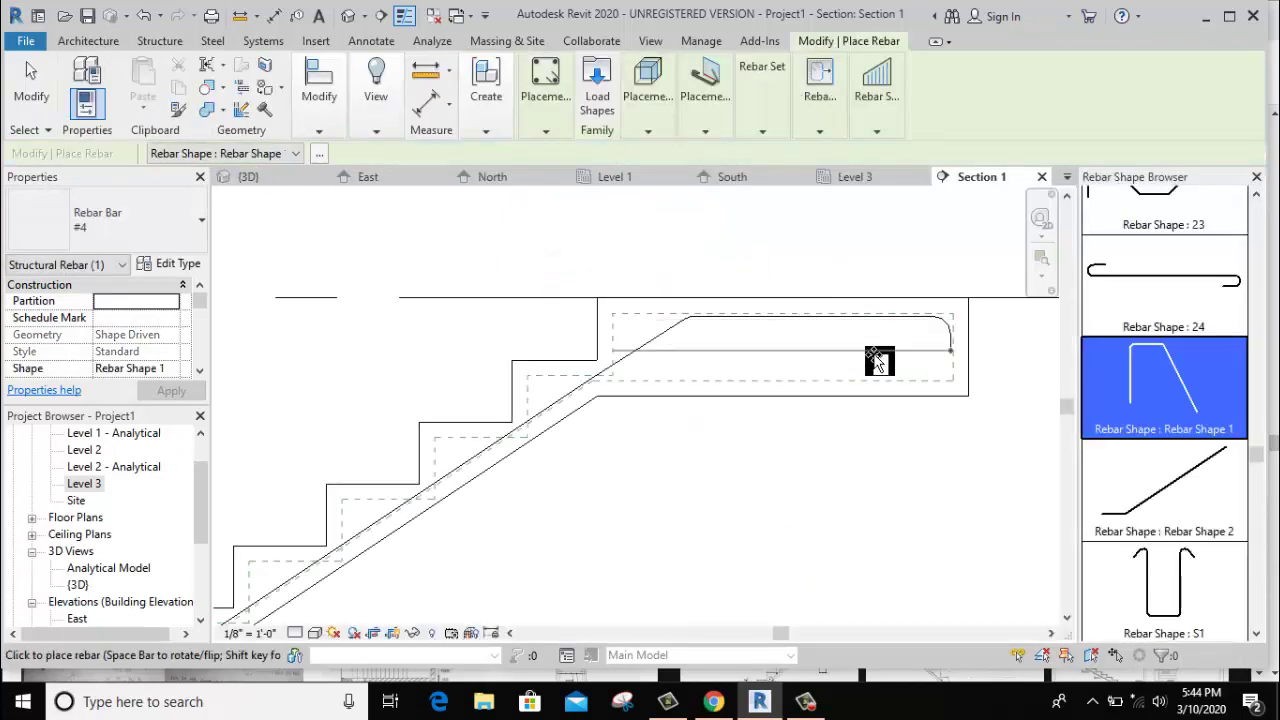
right_click(807, 284)
click(826, 290)
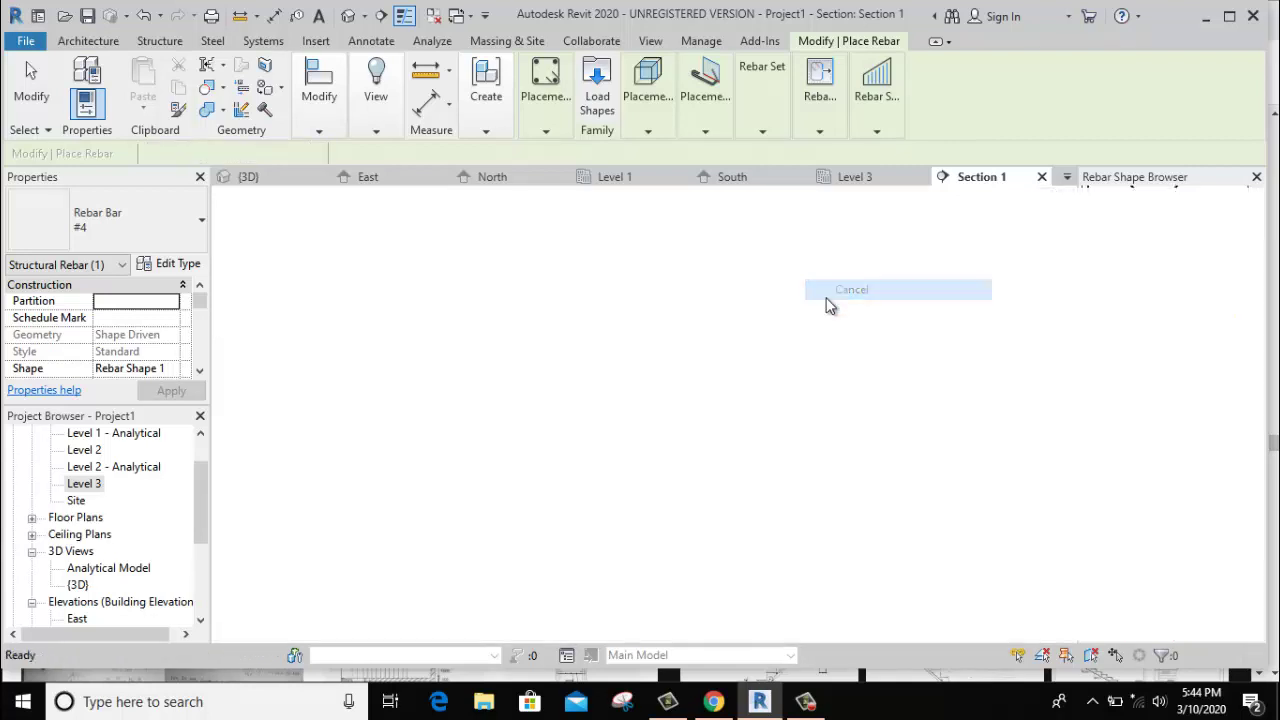
click(713, 701)
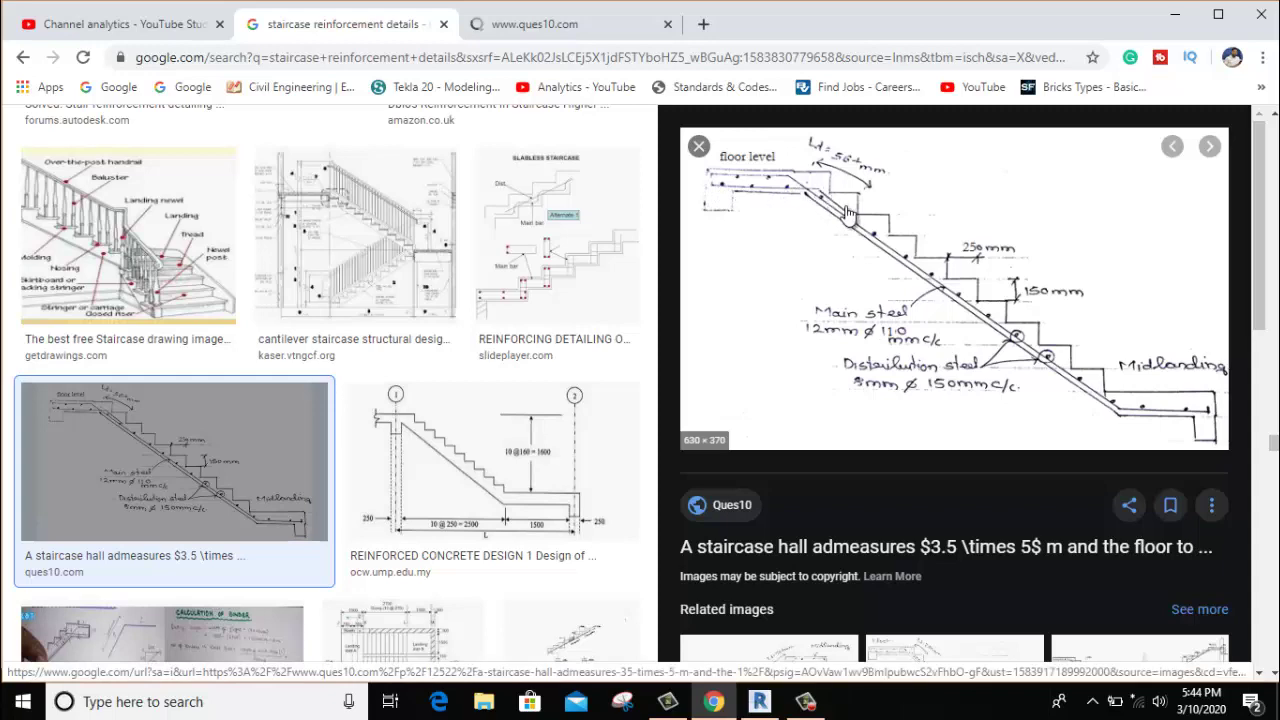
click(759, 701)
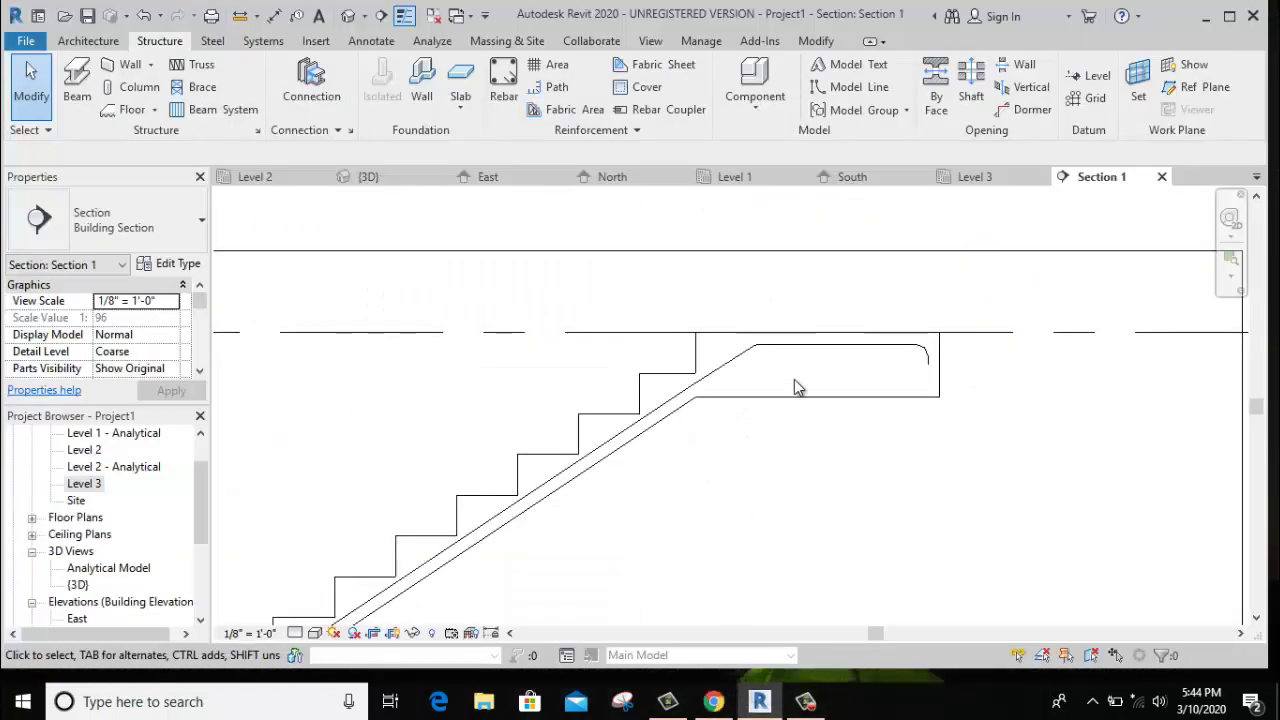
click(818, 402)
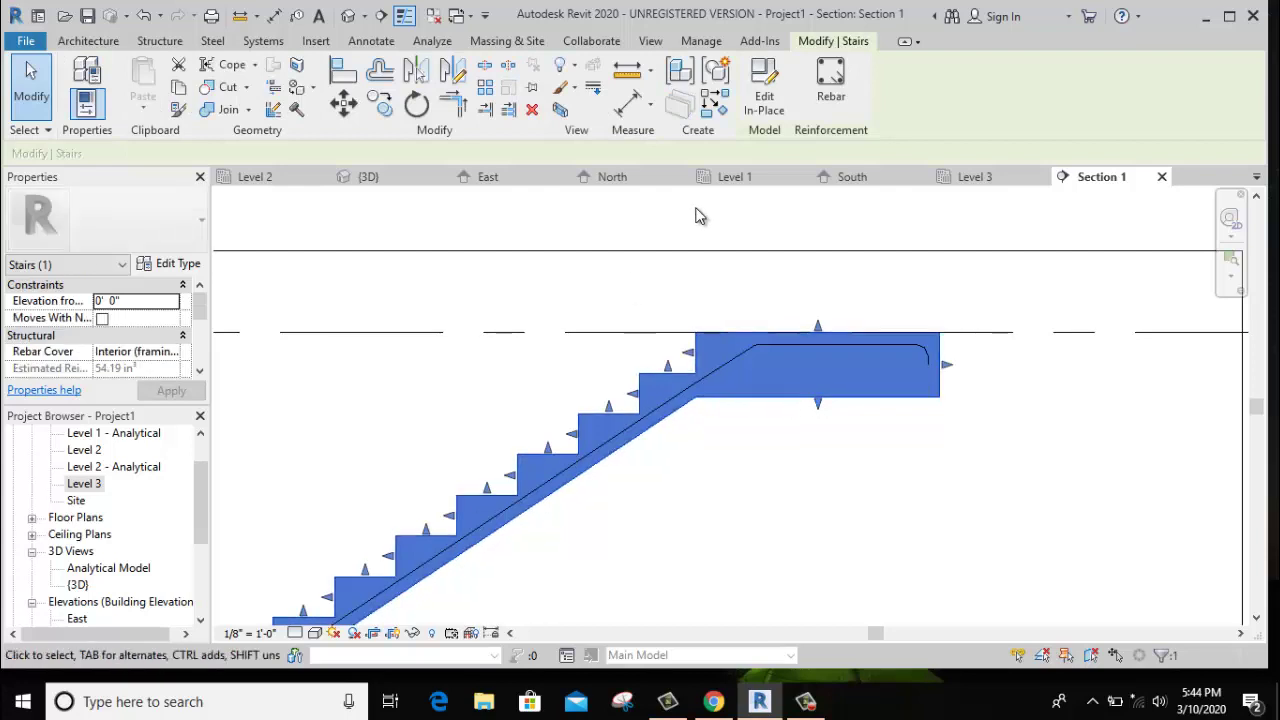
Begin another Sketch Rebar bar hosted in the stair.
click(815, 200)
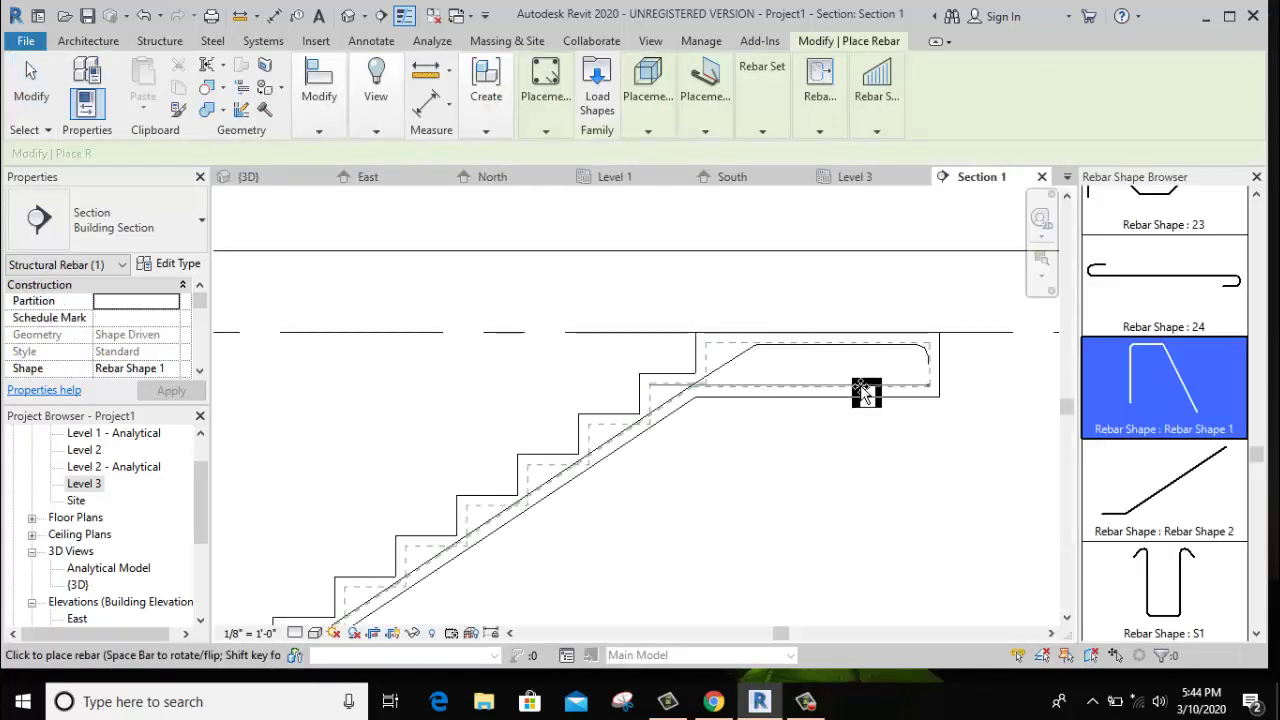
click(541, 133)
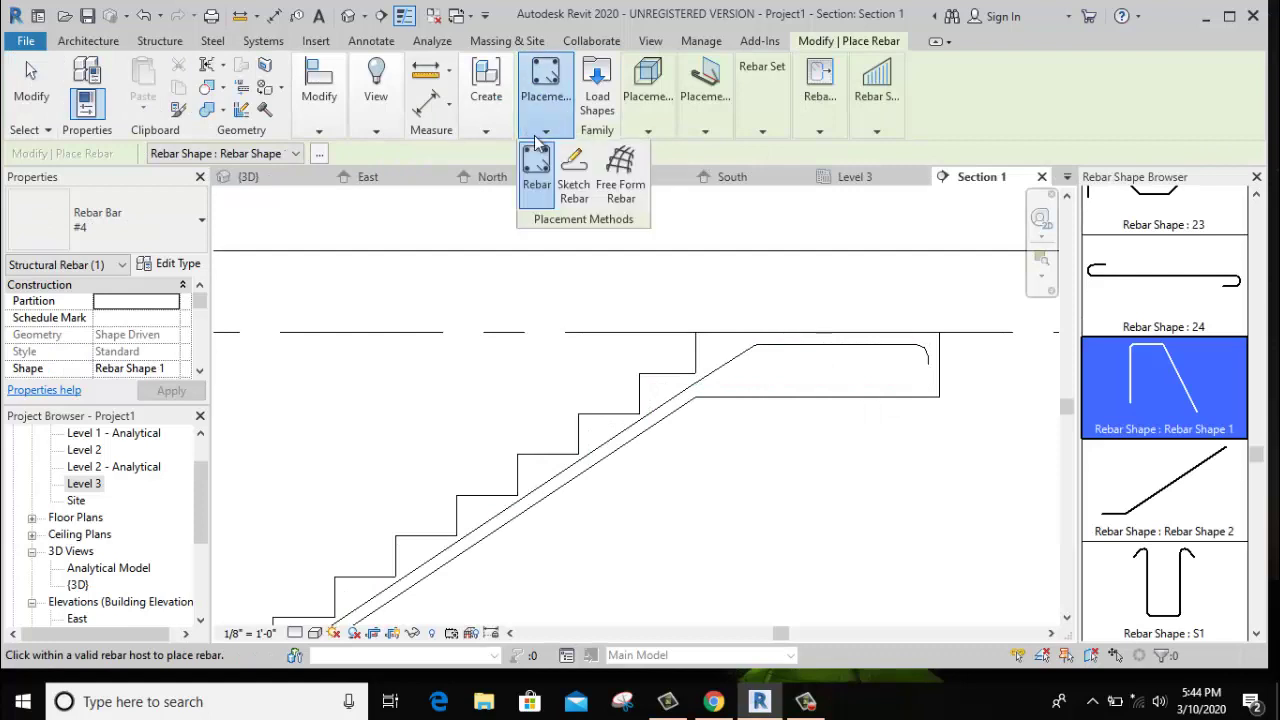
click(574, 172)
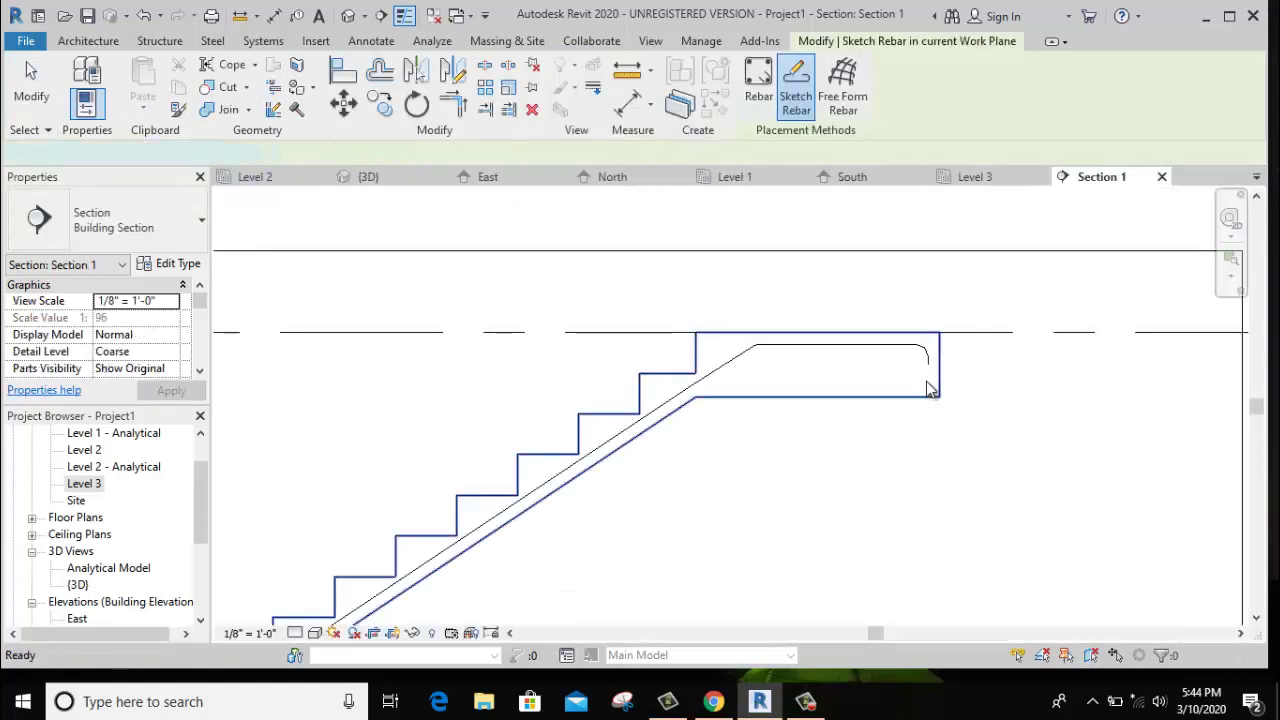
click(930, 390)
Sketch the bar along the landing underside and down the waist, then finish the sketch.
click(930, 370)
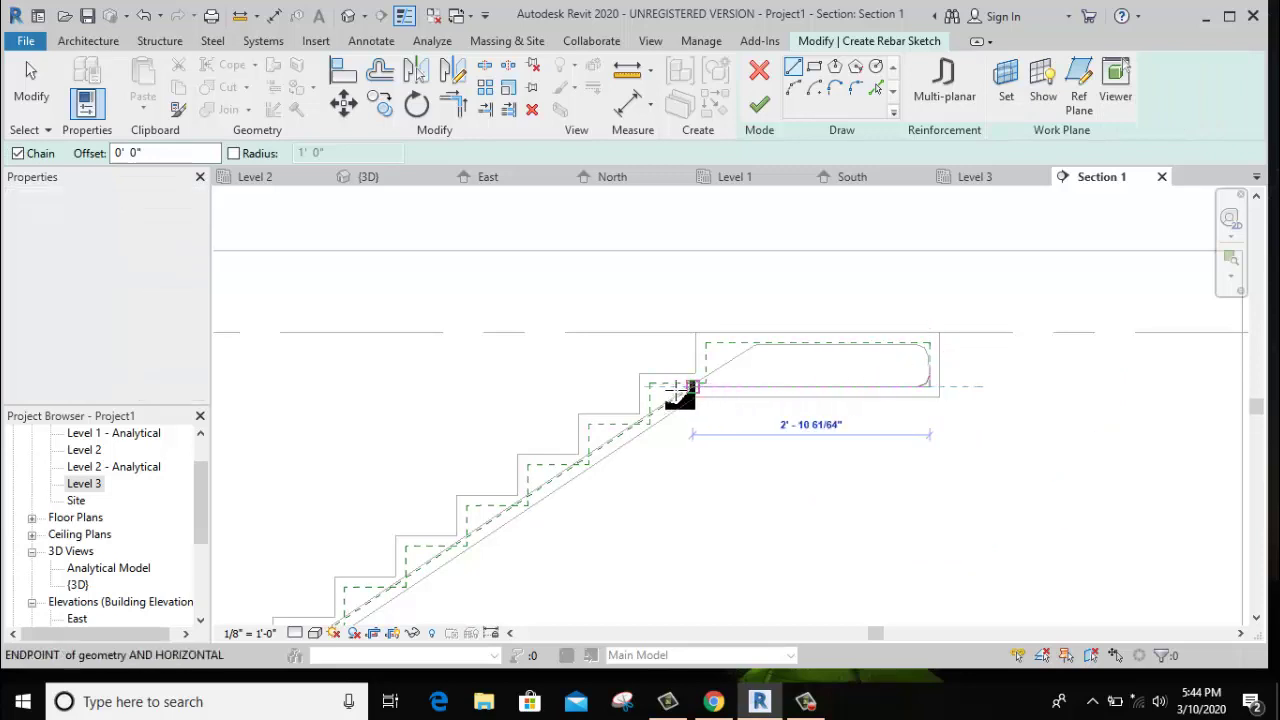
scroll(690, 388, up, 2)
scroll(690, 390, up, 2)
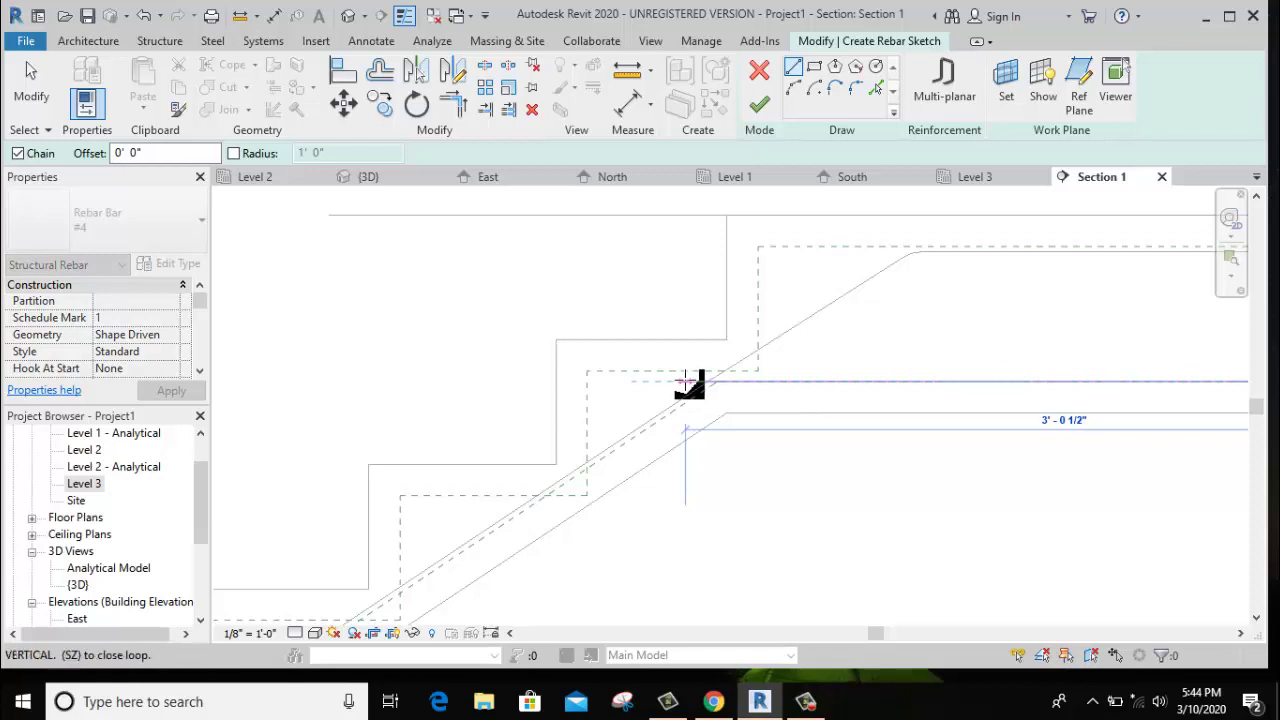
click(686, 381)
scroll(645, 405, down, 2)
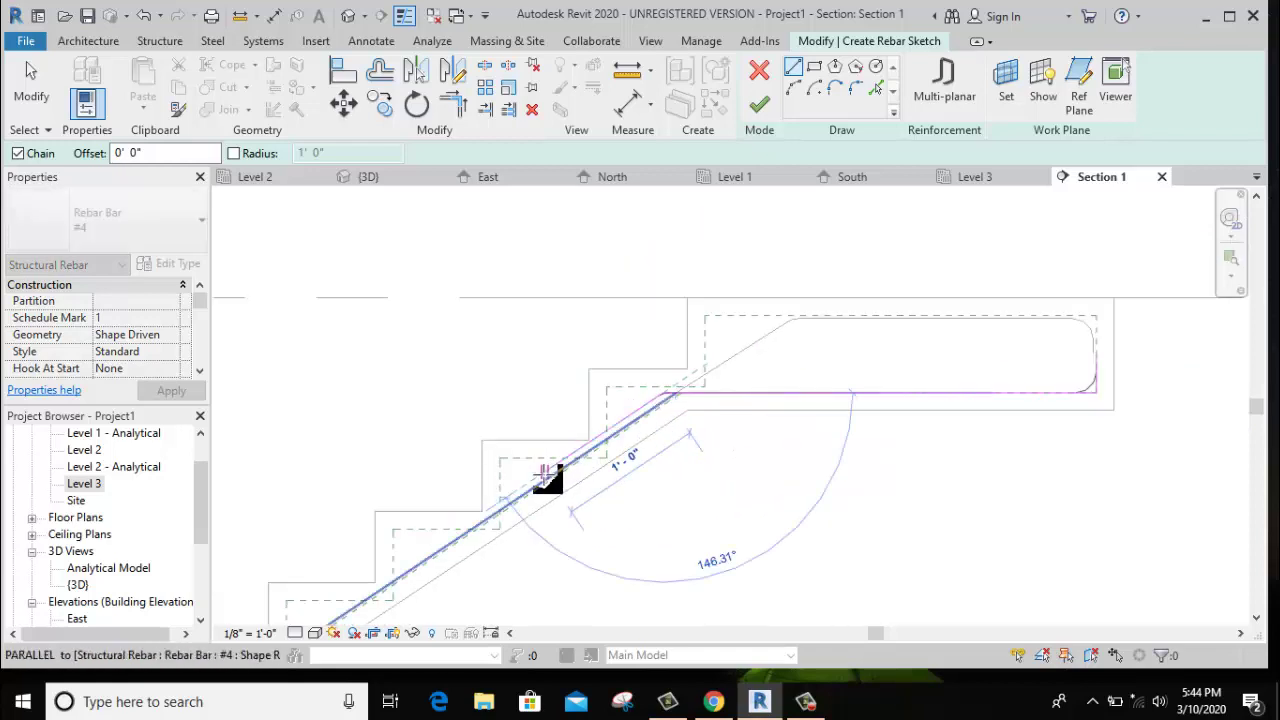
middle_drag(543, 486, 600, 457)
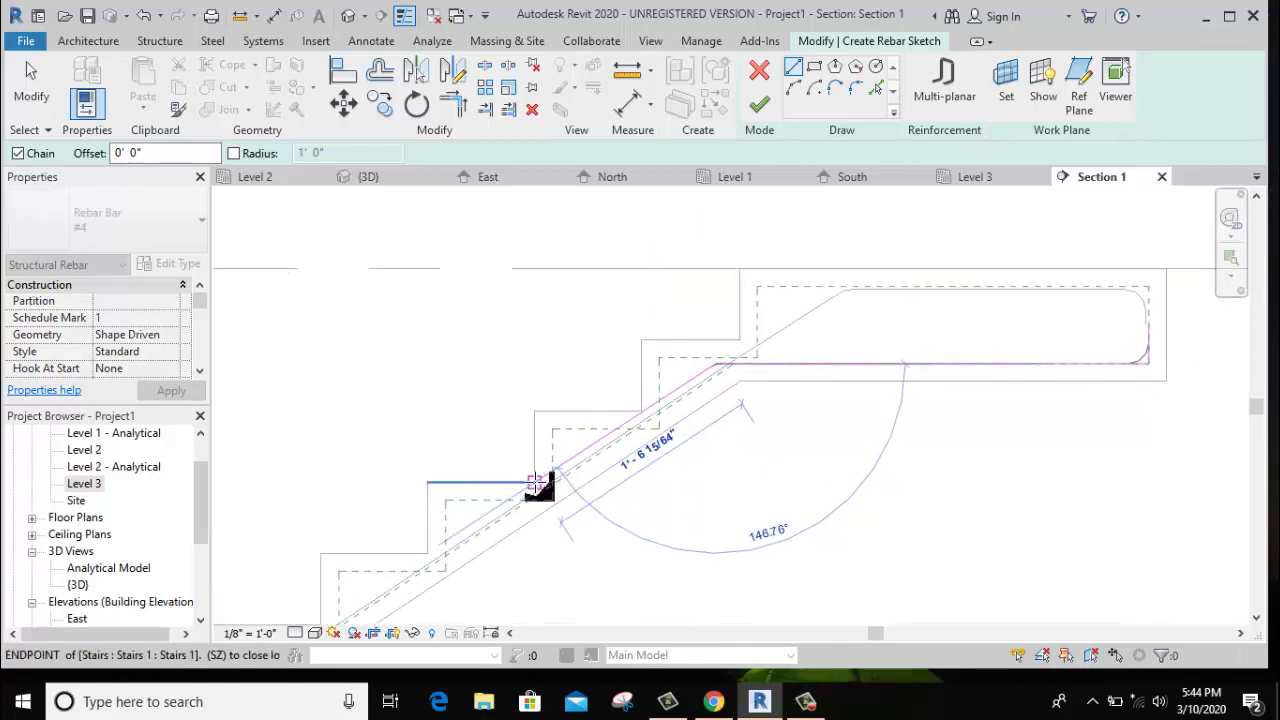
scroll(538, 485, up, 2)
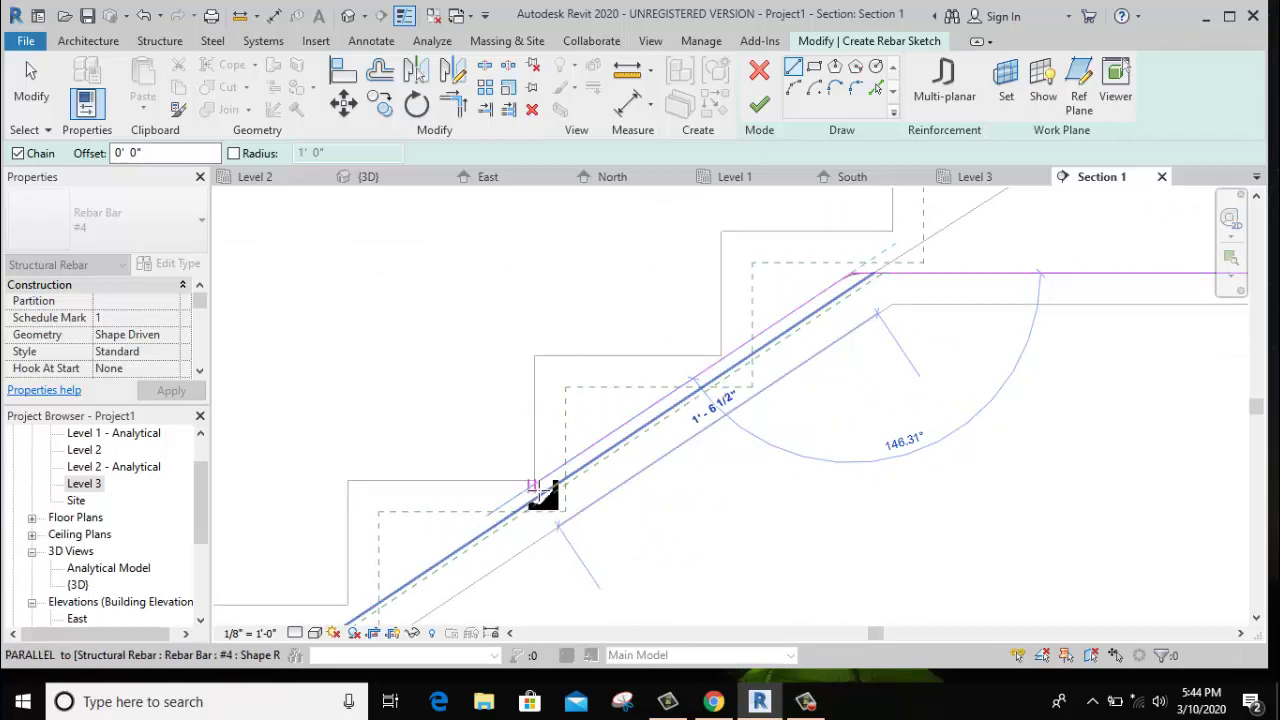
click(535, 481)
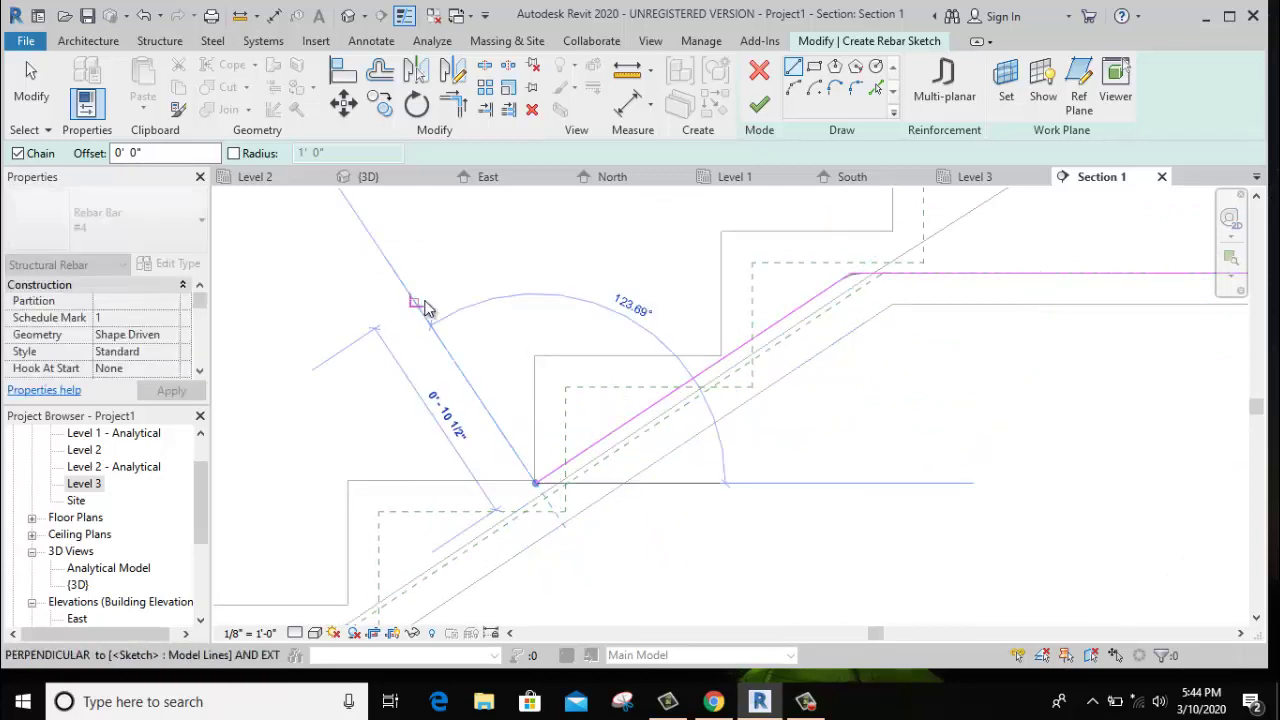
right_click(424, 303)
click(468, 313)
click(759, 104)
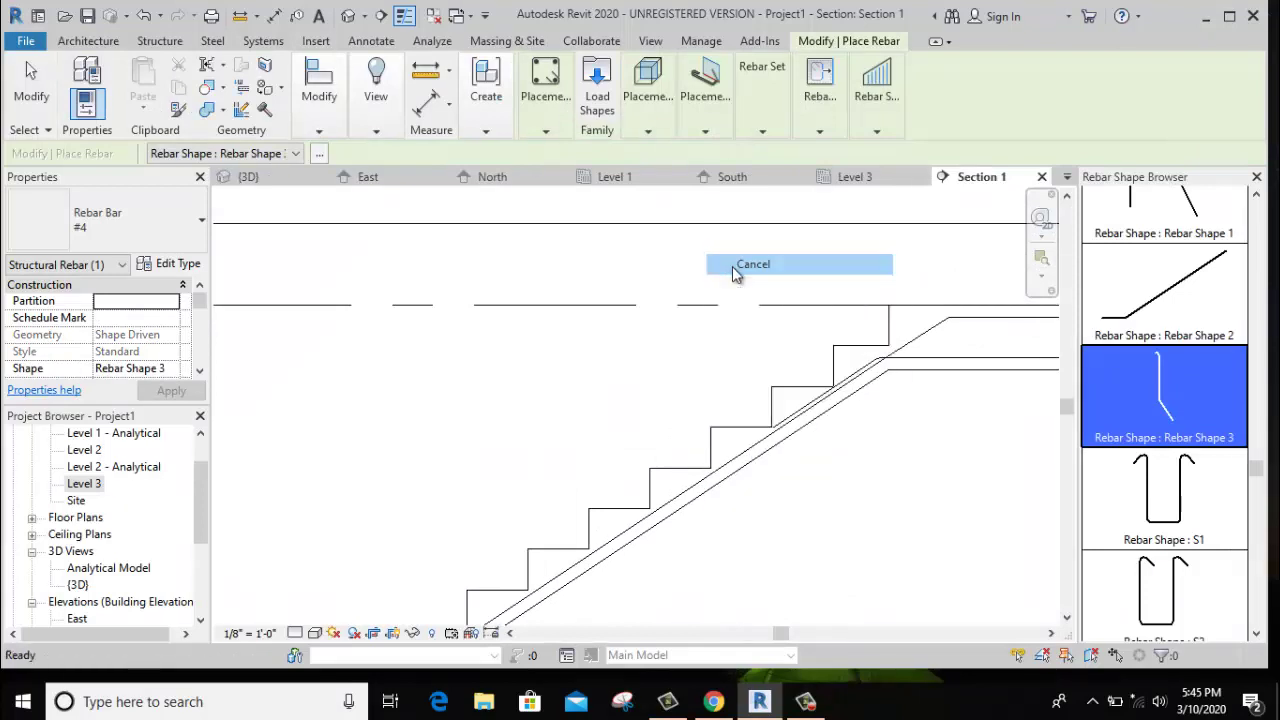
End bar placement, glance at the reinforcement reference images, and return to Revit.
click(770, 322)
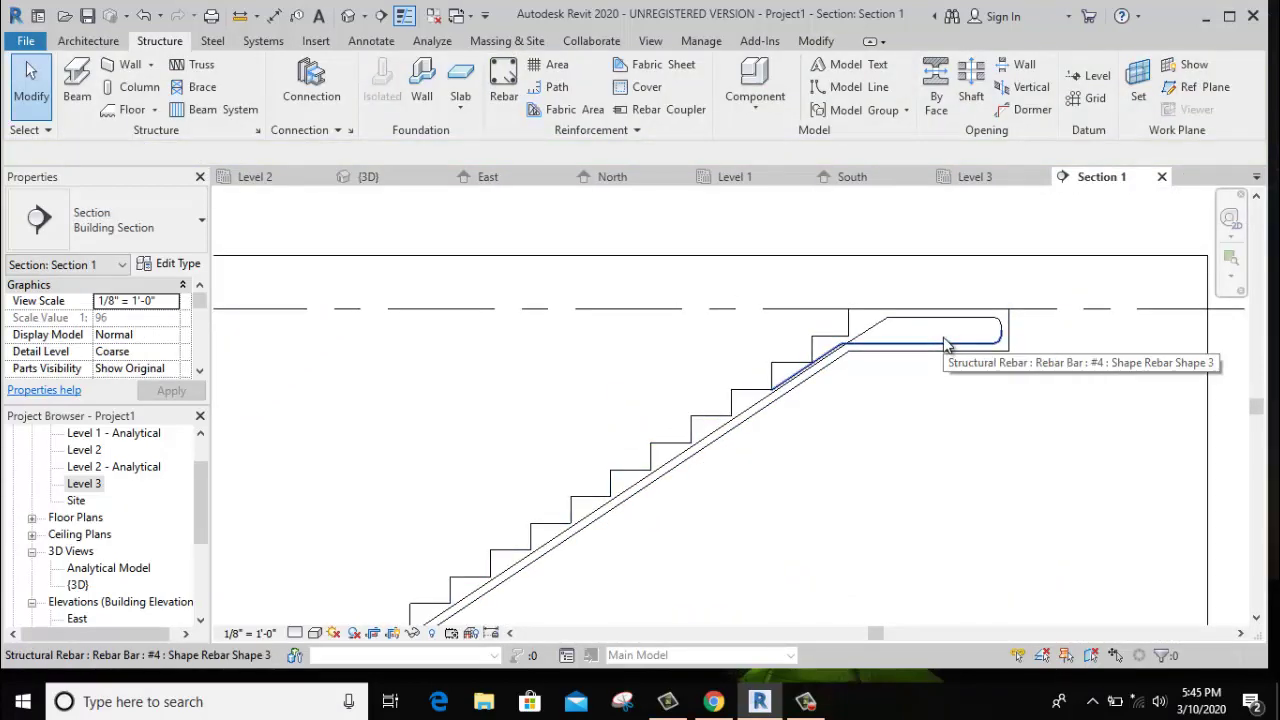
scroll(952, 343, up, 2)
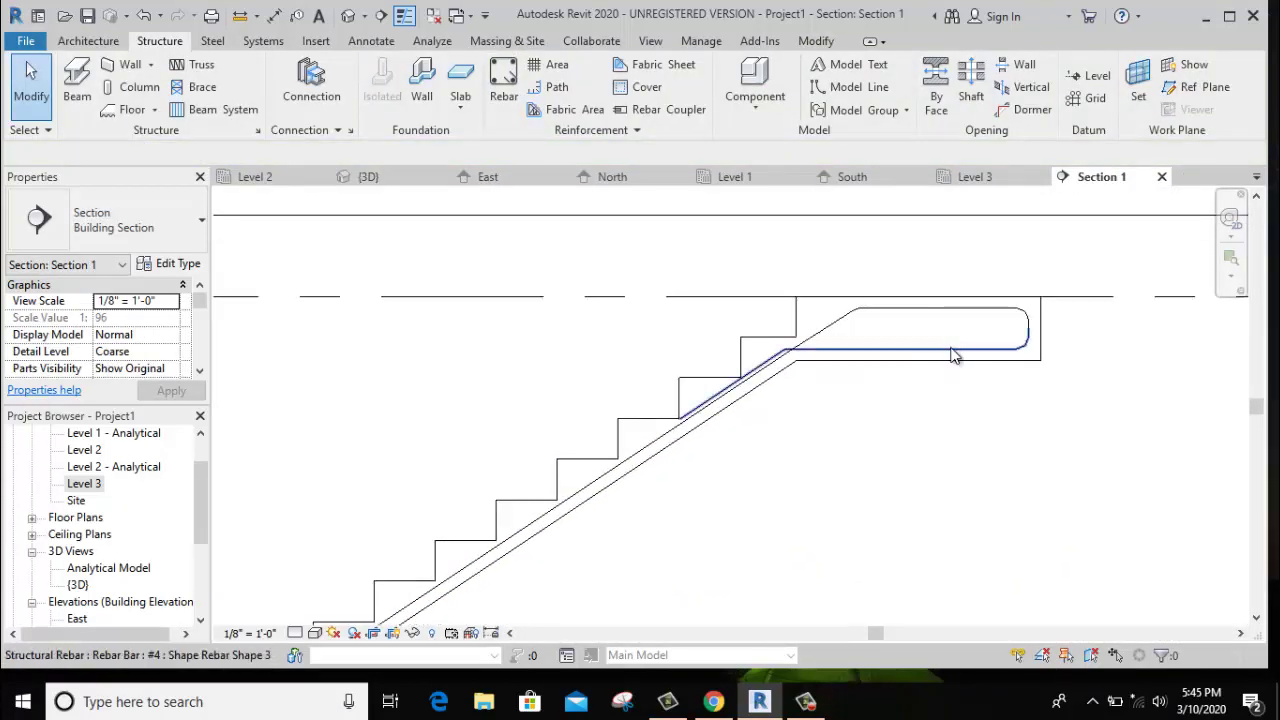
click(730, 712)
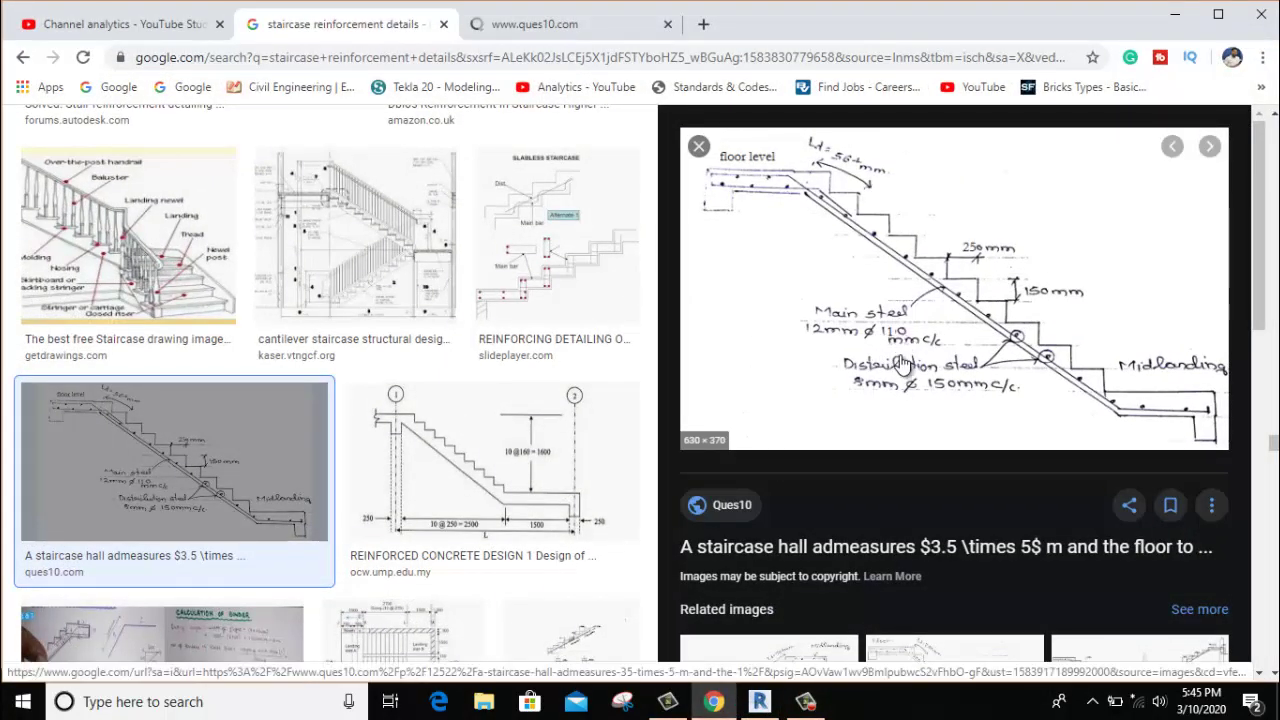
click(730, 712)
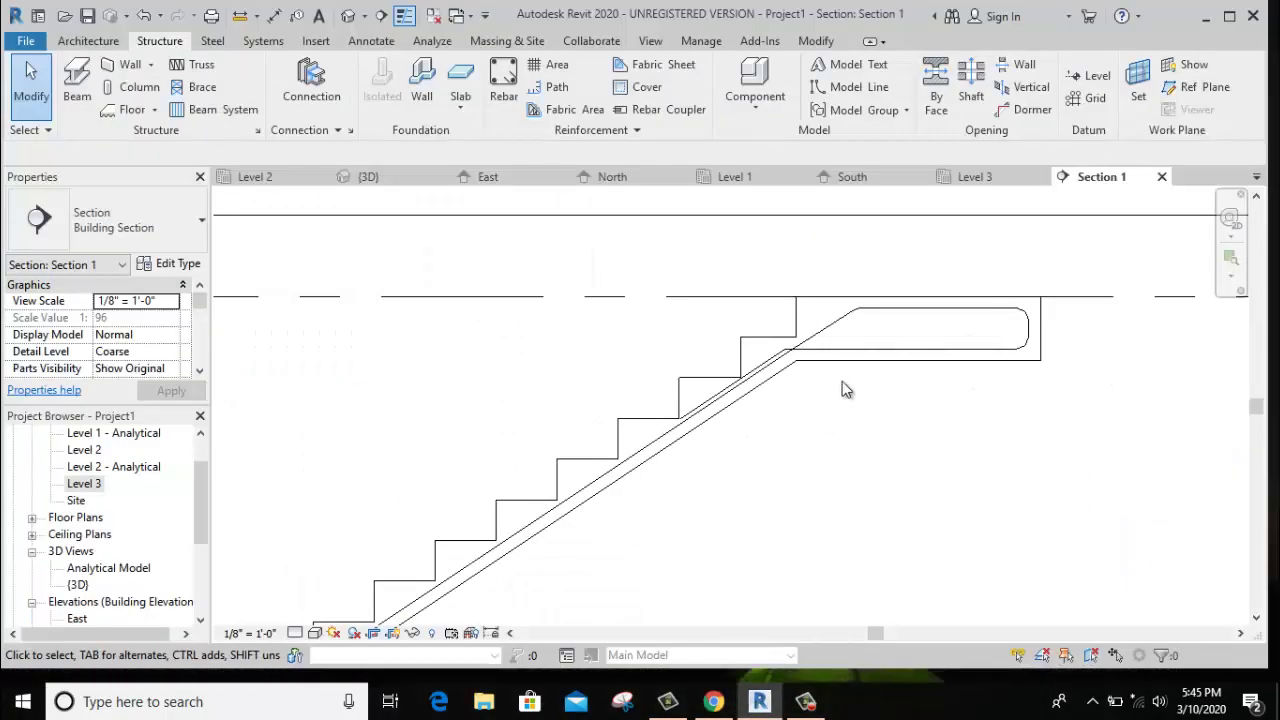
Set both upper-landing bars to Maximum Spacing layout at 4 1/2 inch spacing.
click(865, 358)
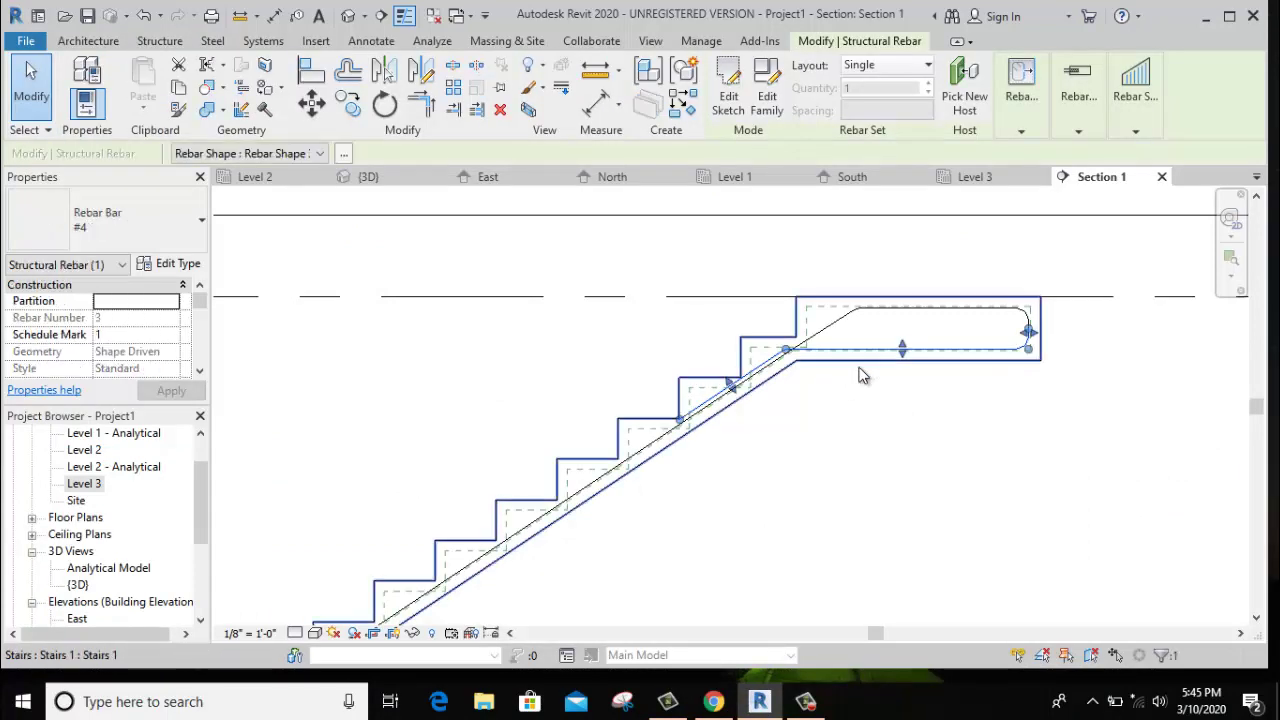
click(874, 66)
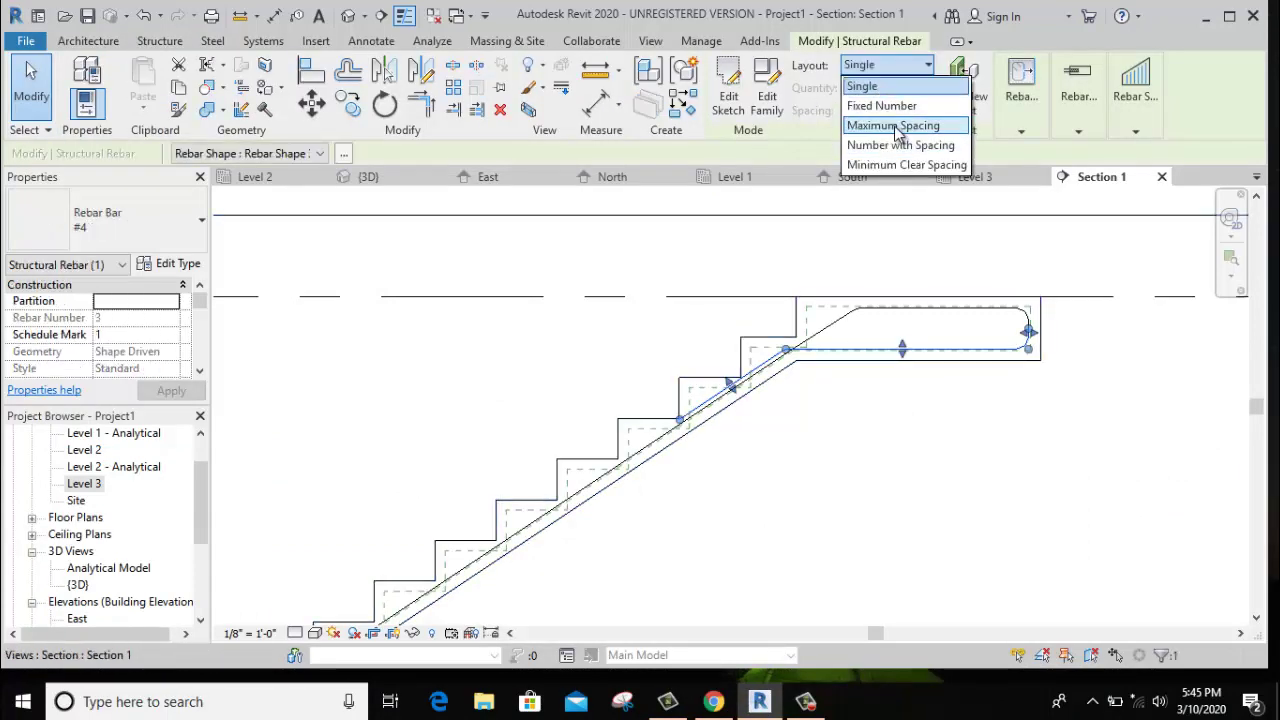
click(893, 124)
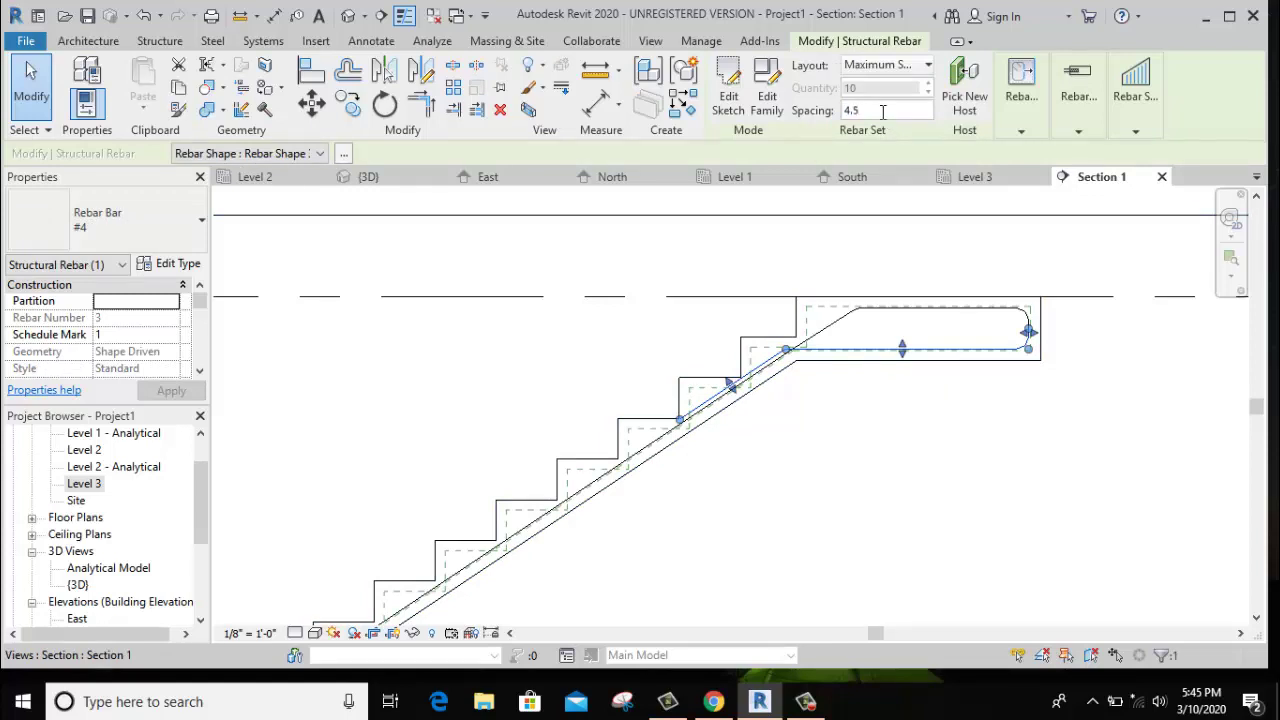
key(Return)
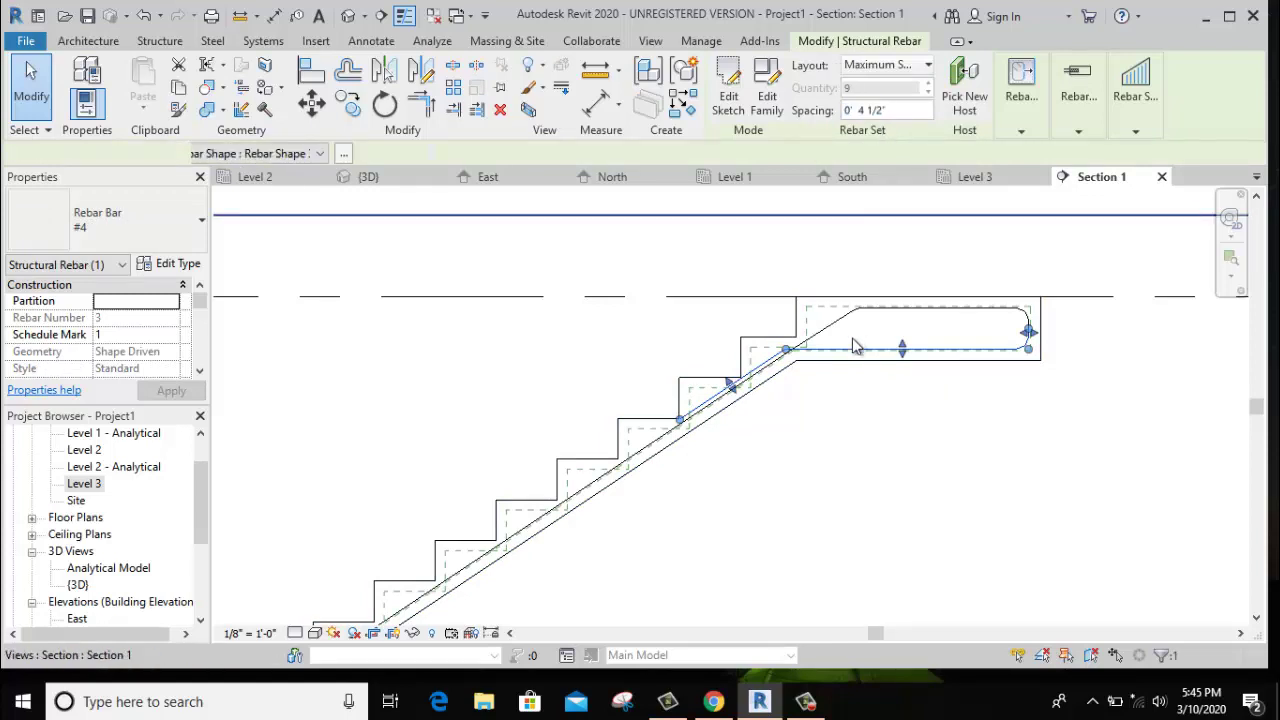
key(Escape)
key(ctrl+z)
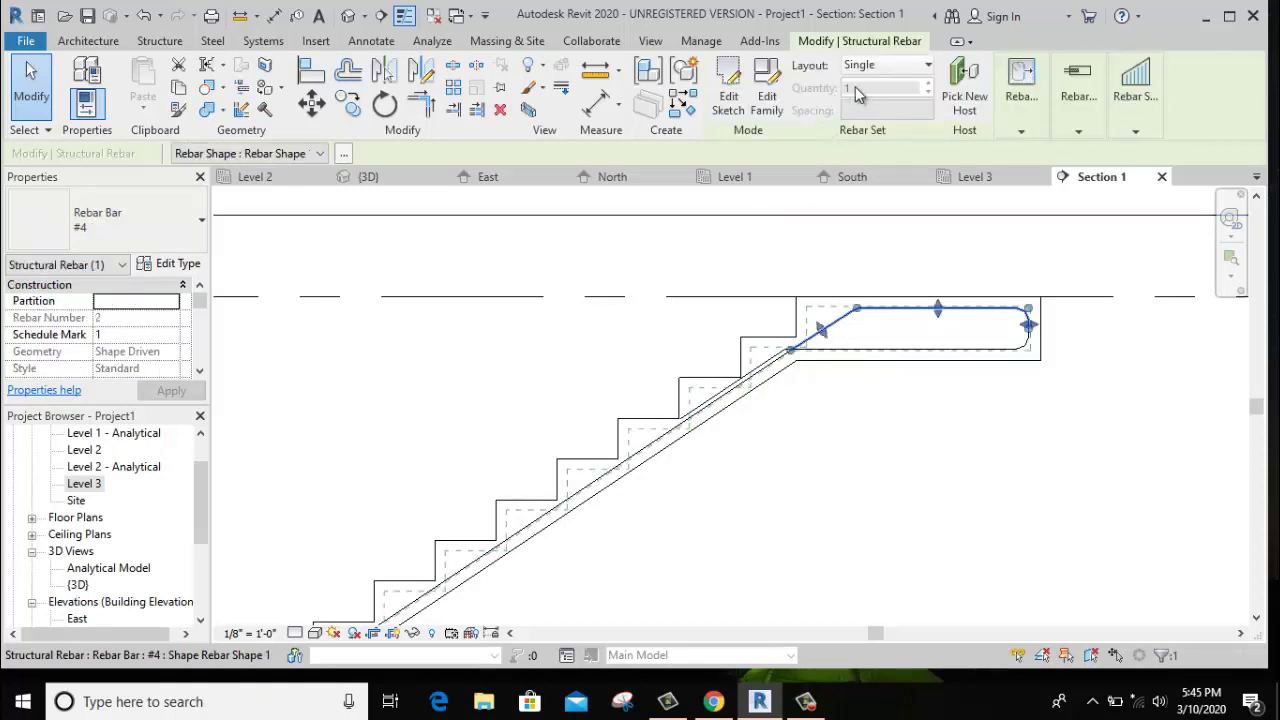
click(880, 65)
click(888, 124)
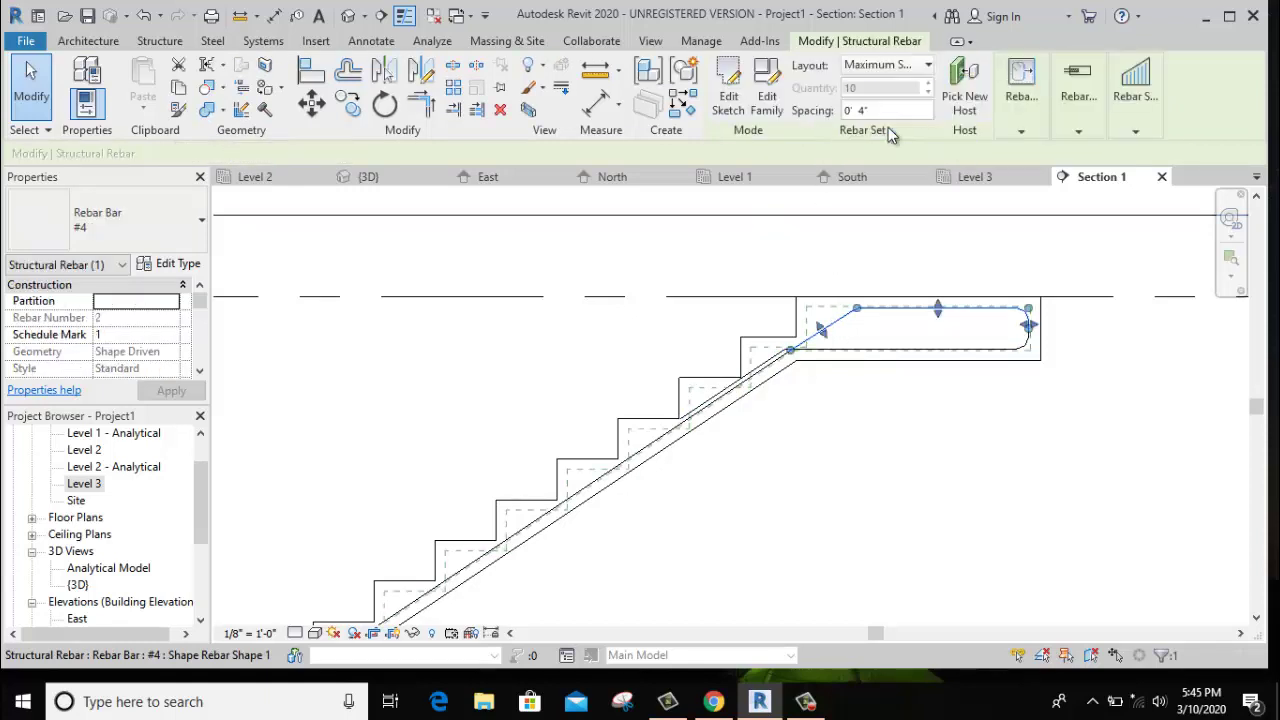
click(881, 109)
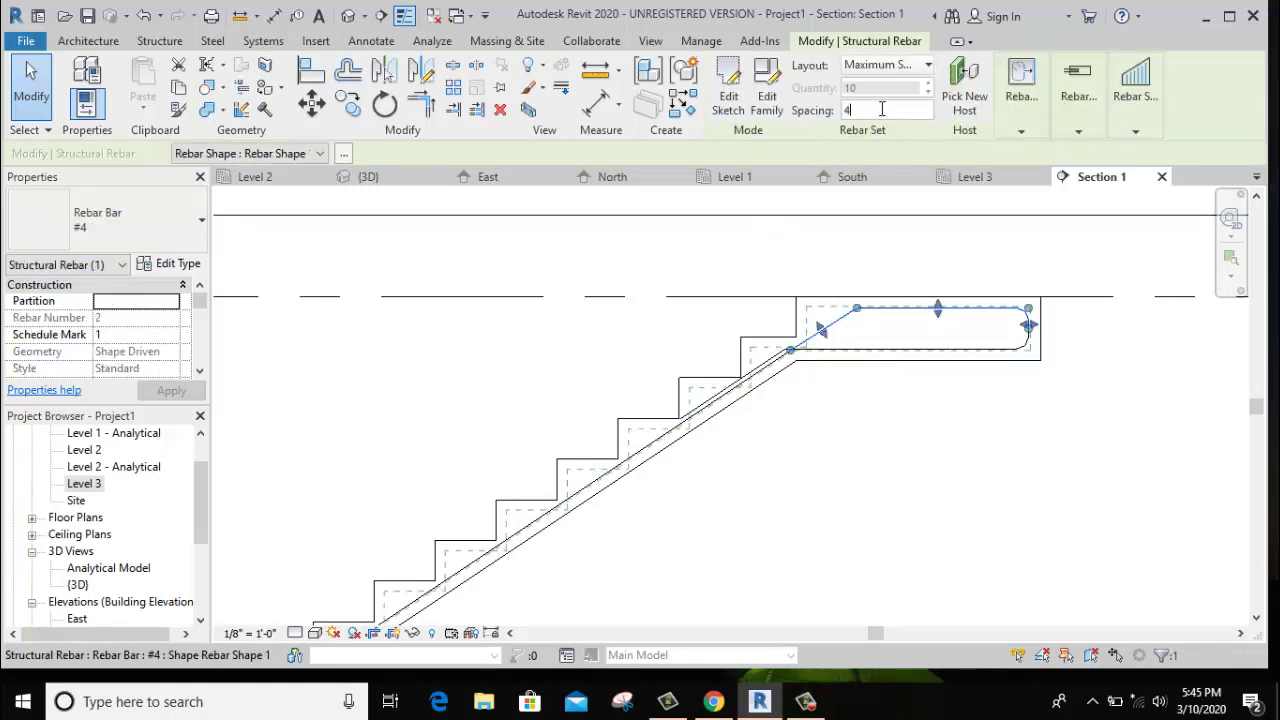
text(.5')
key(Return)
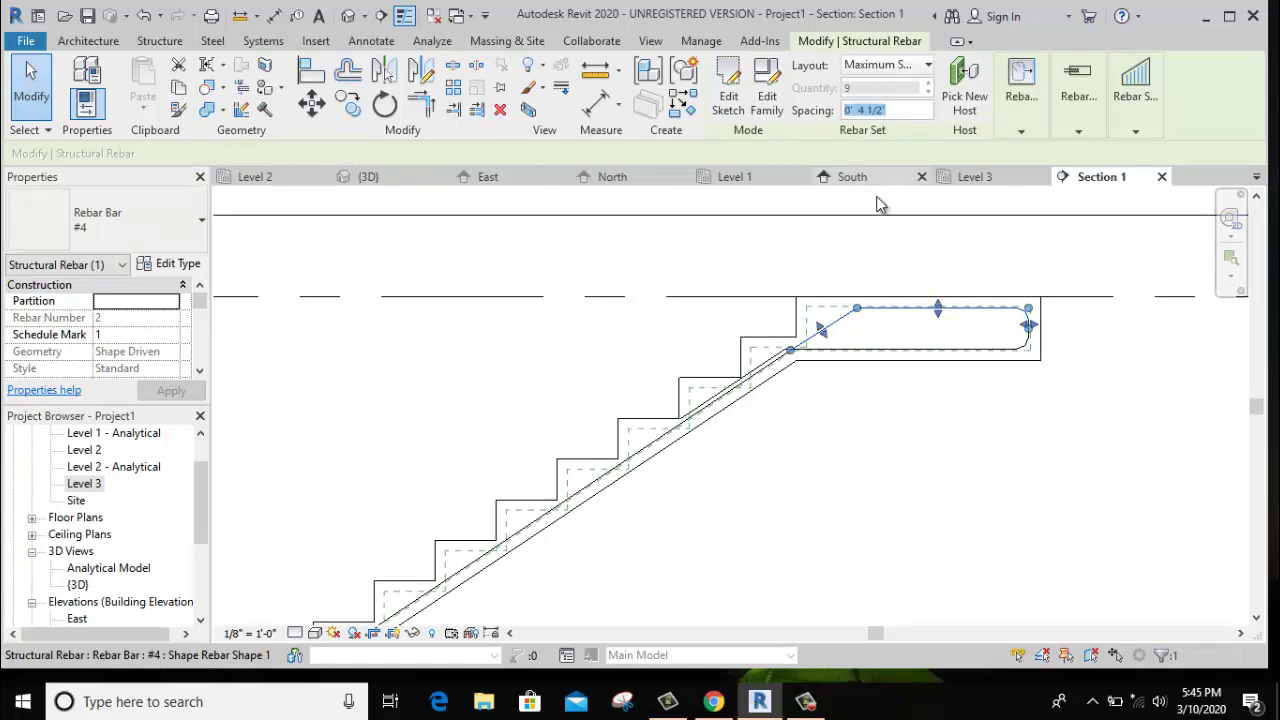
click(840, 266)
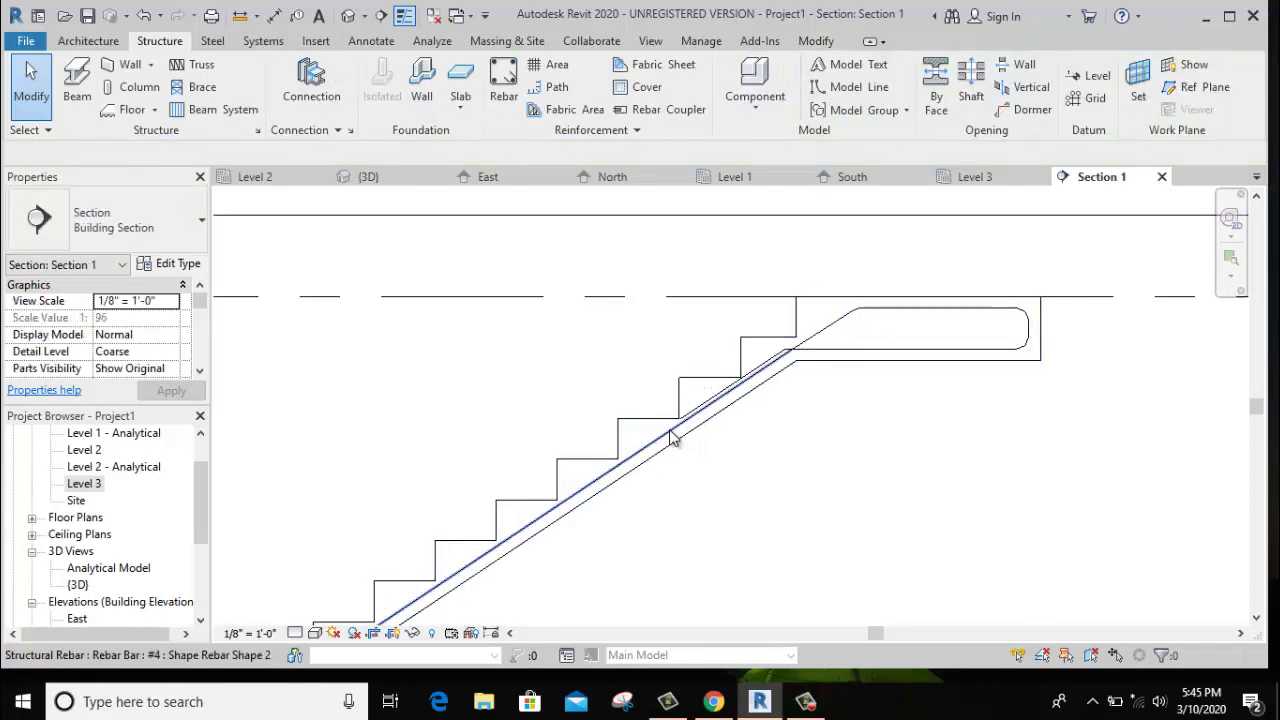
Set the waist bar to Maximum Spacing layout at 0' 4 1/2" spacing.
click(742, 333)
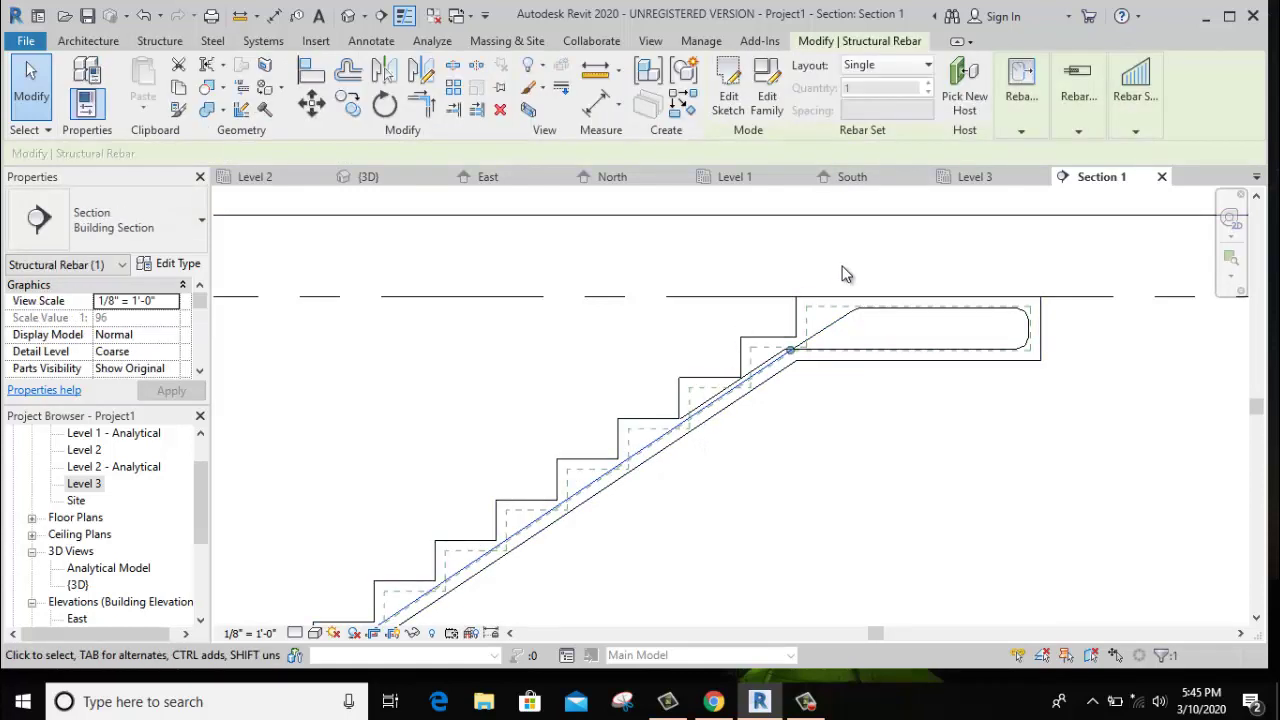
click(880, 66)
click(897, 127)
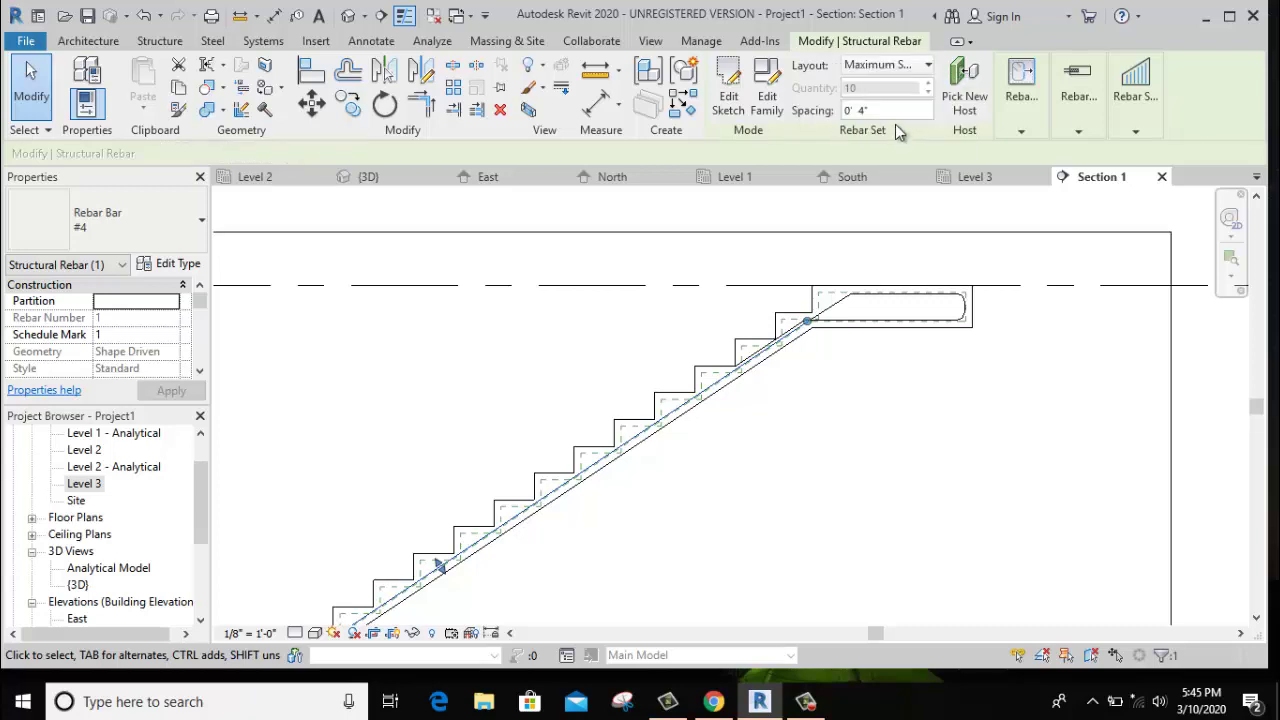
click(895, 111)
text(1/2)
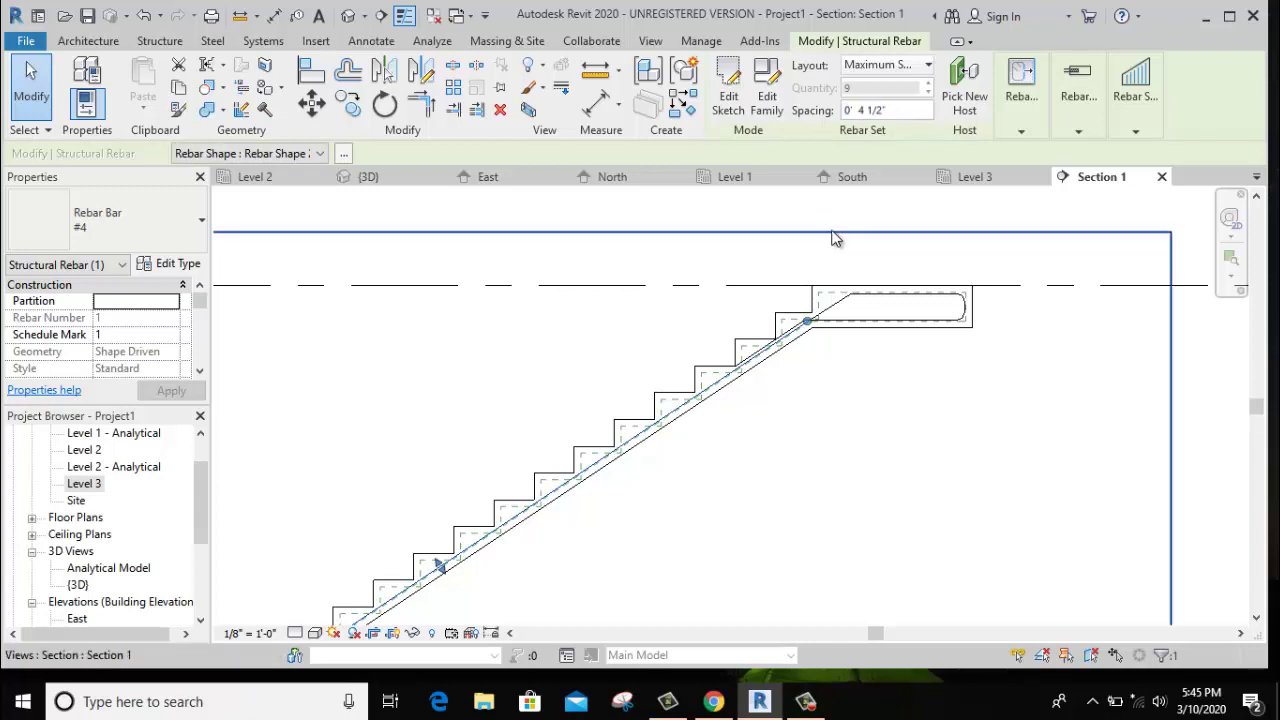
scroll(832, 236, down, 2)
scroll(832, 236, down, 2)
scroll(535, 405, up, 4)
scroll(535, 405, up, 2)
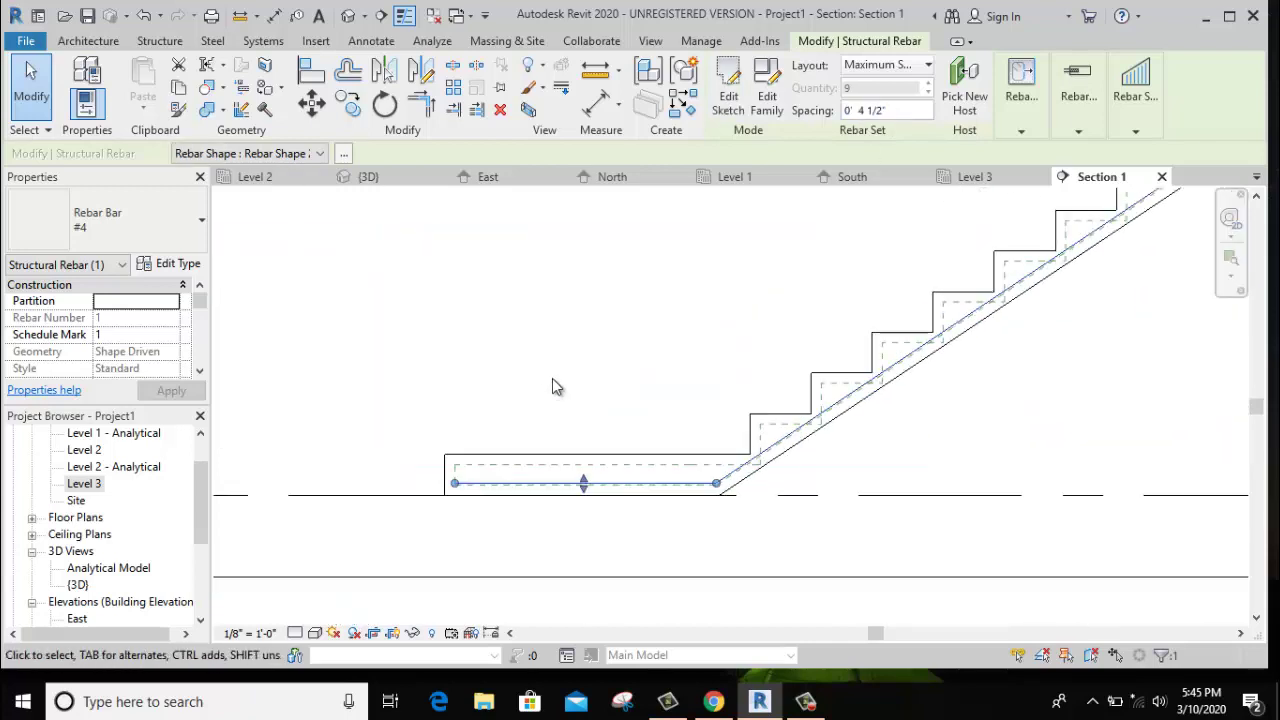
Reselect the waist bar to check the set, then switch to the Chrome reference images.
click(557, 386)
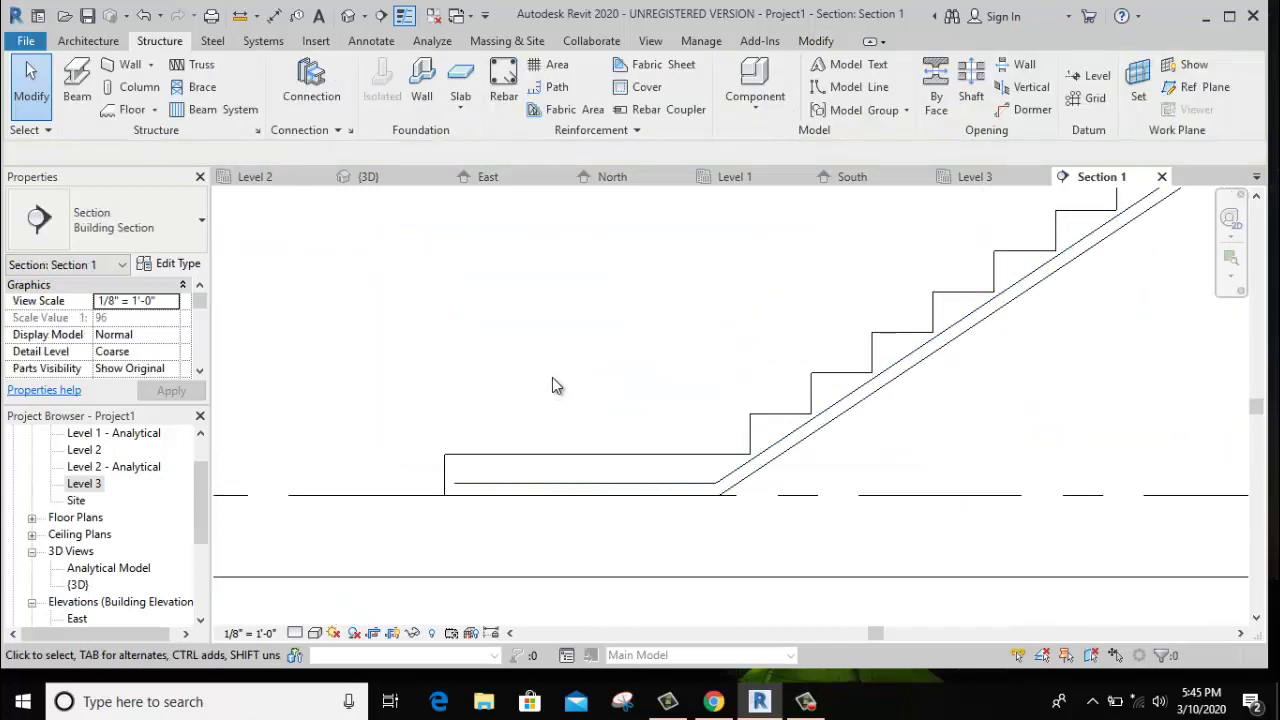
click(608, 494)
click(623, 386)
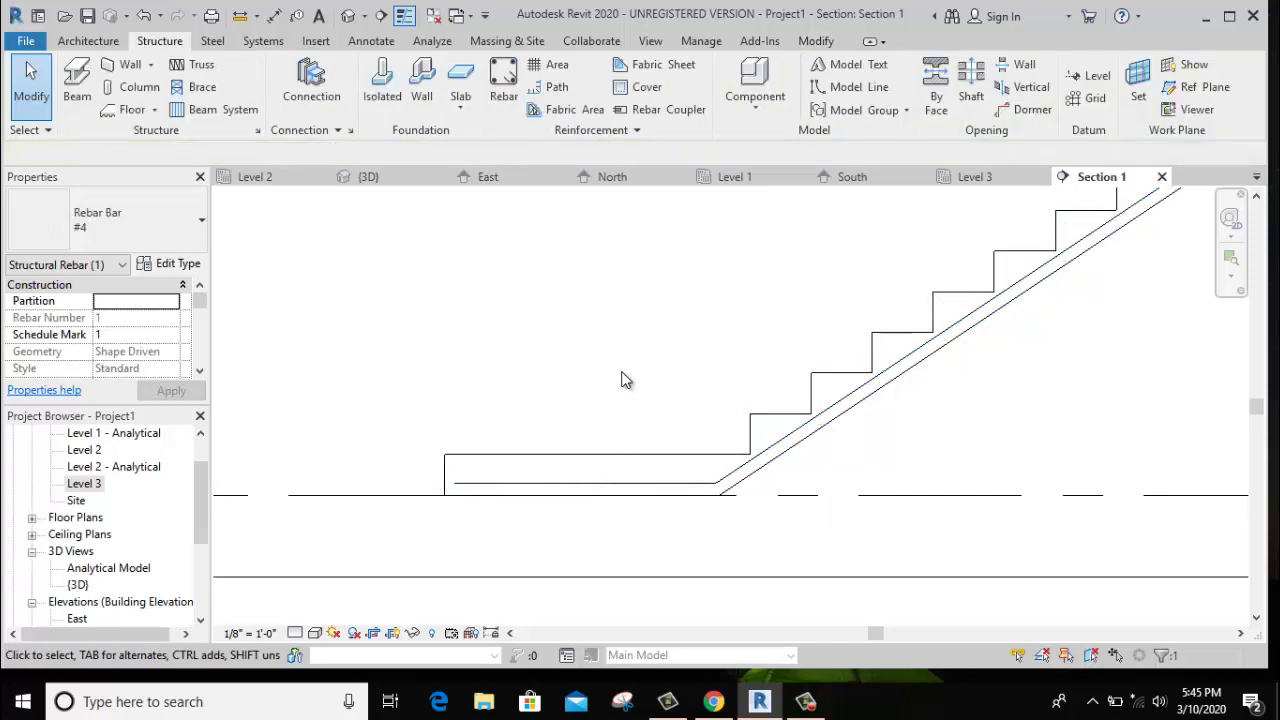
scroll(650, 346, down, 1)
scroll(660, 370, down, 1)
scroll(680, 371, down, 1)
scroll(700, 380, down, 1)
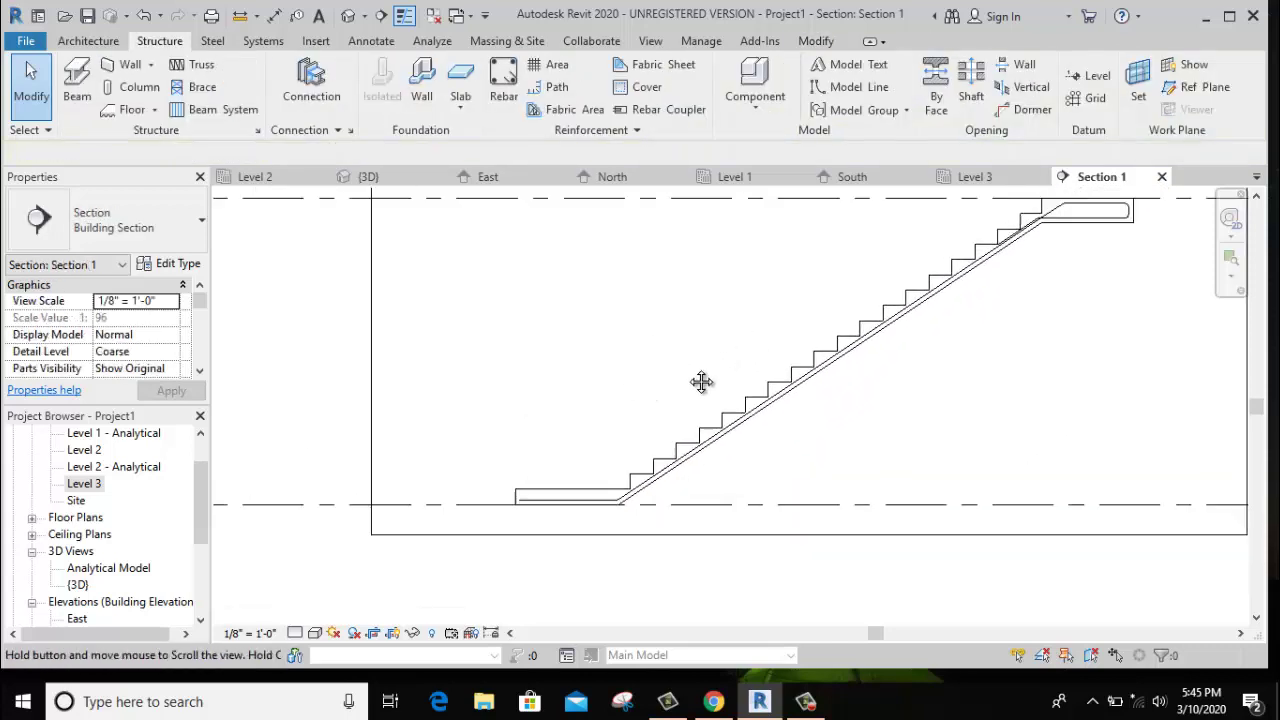
scroll(640, 440, down, 1)
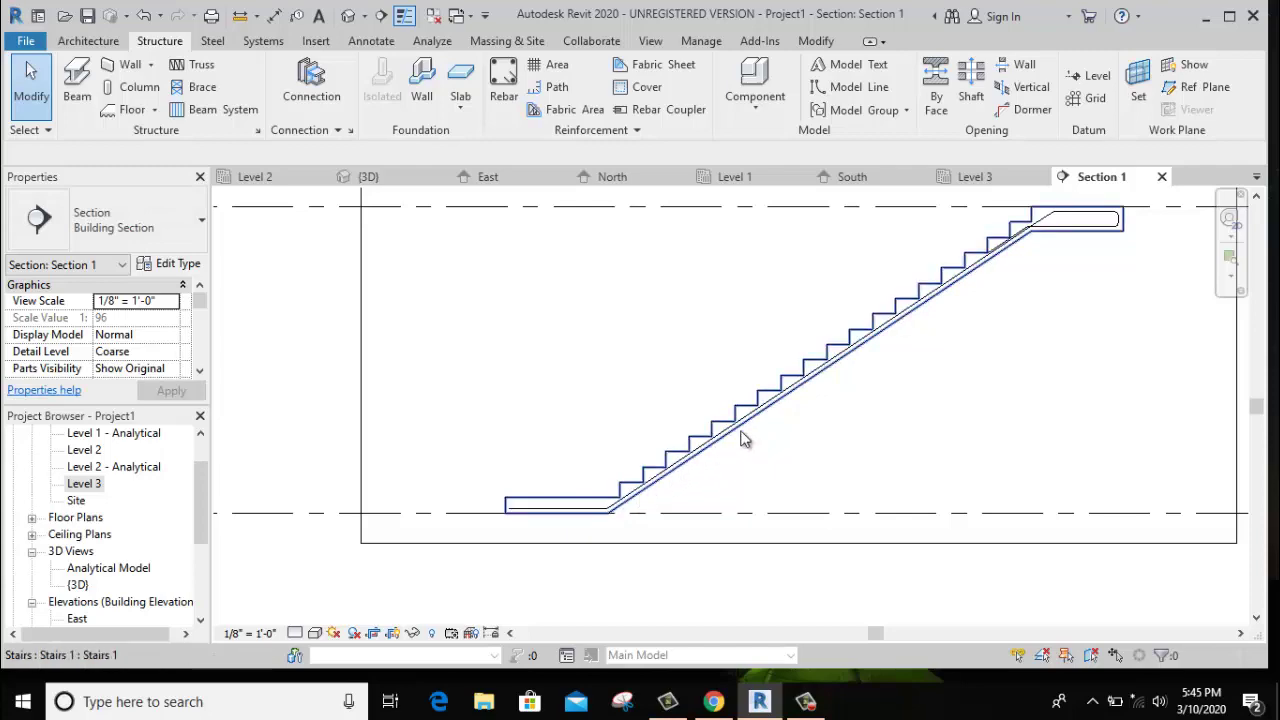
scroll(965, 348, up, 1)
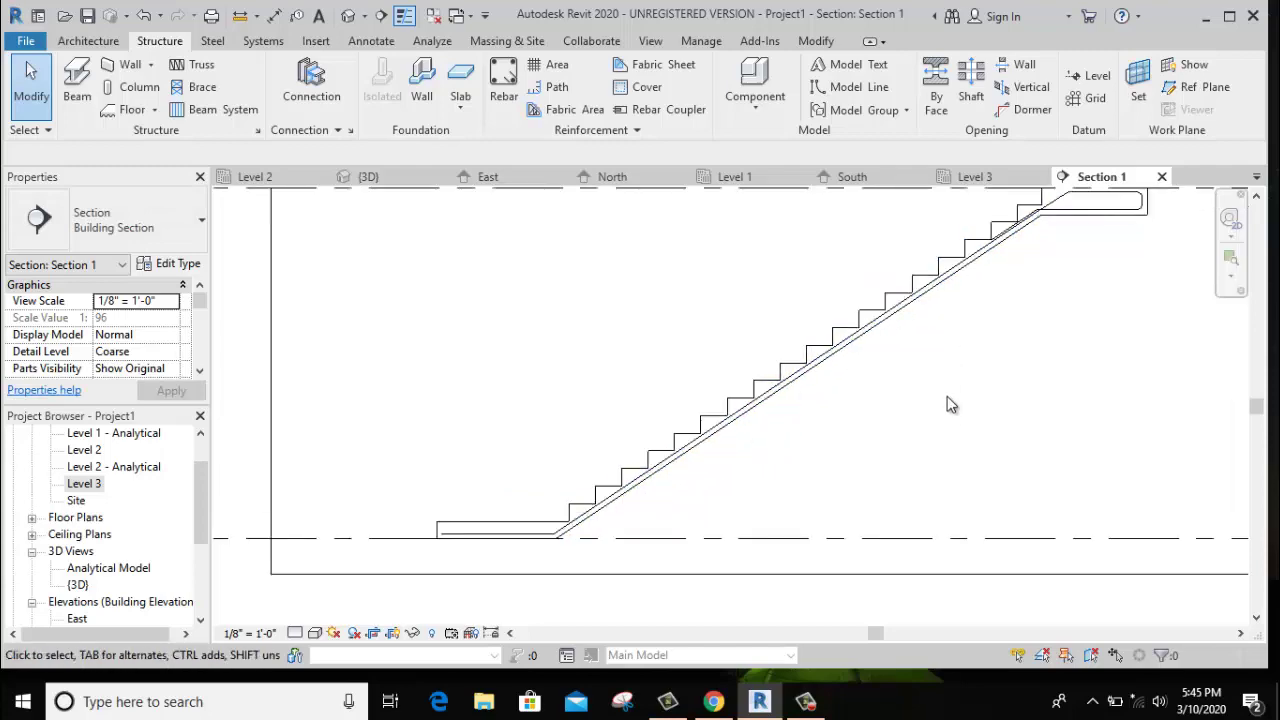
click(713, 701)
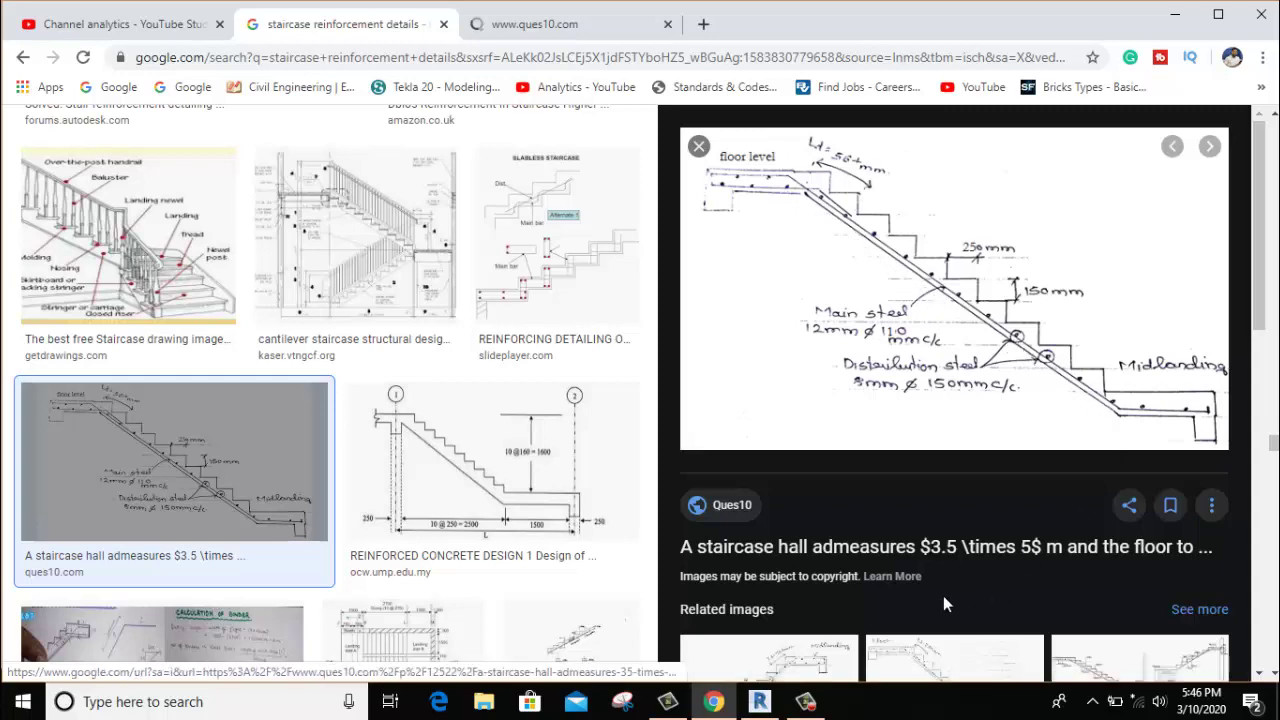
Return from the Chrome staircase reinforcement image to Revit's Section 1.
click(759, 701)
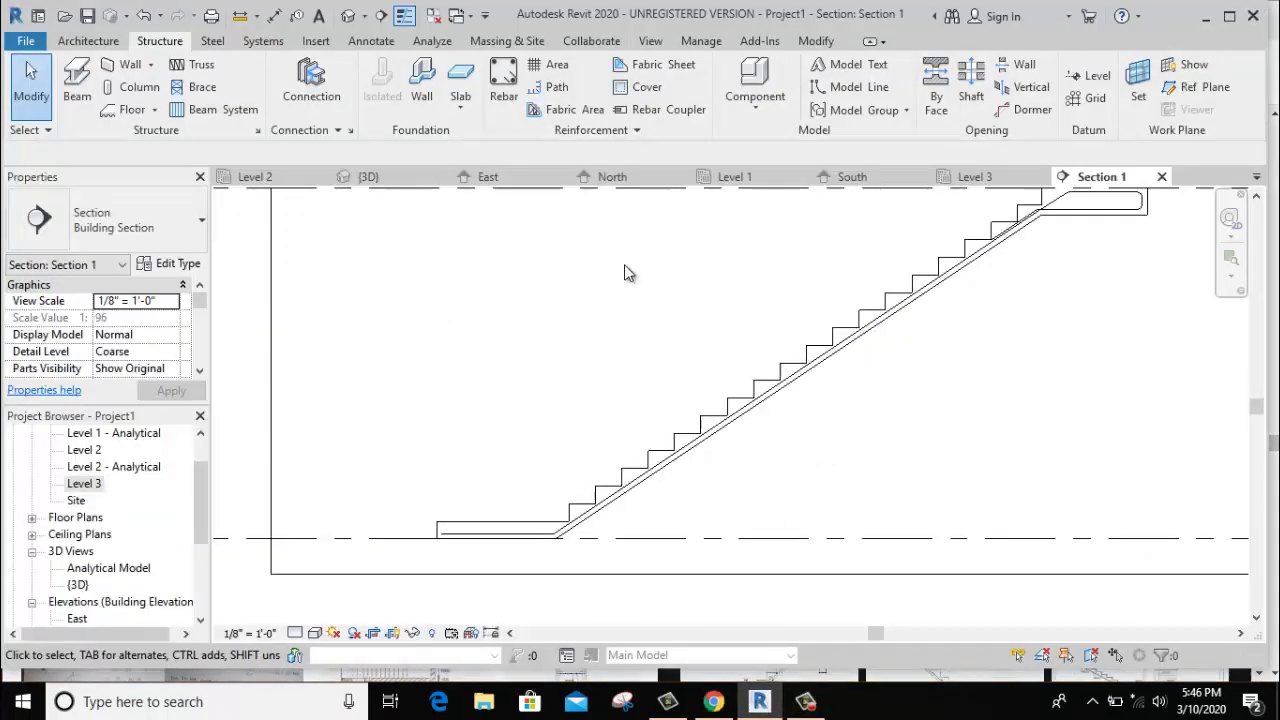
Place a Rebar Shape 00 straight bar at the bottom landing–waist corner.
click(502, 95)
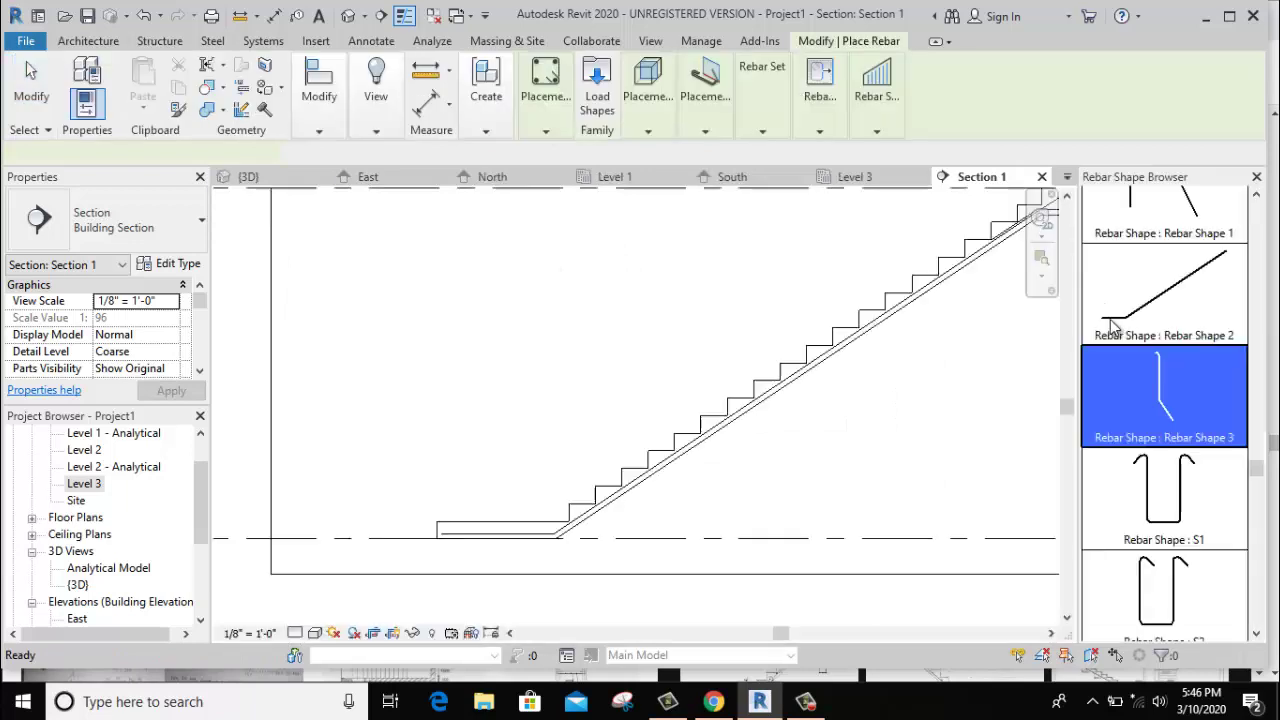
scroll(1166, 346, down, 5)
scroll(1168, 345, up, 5)
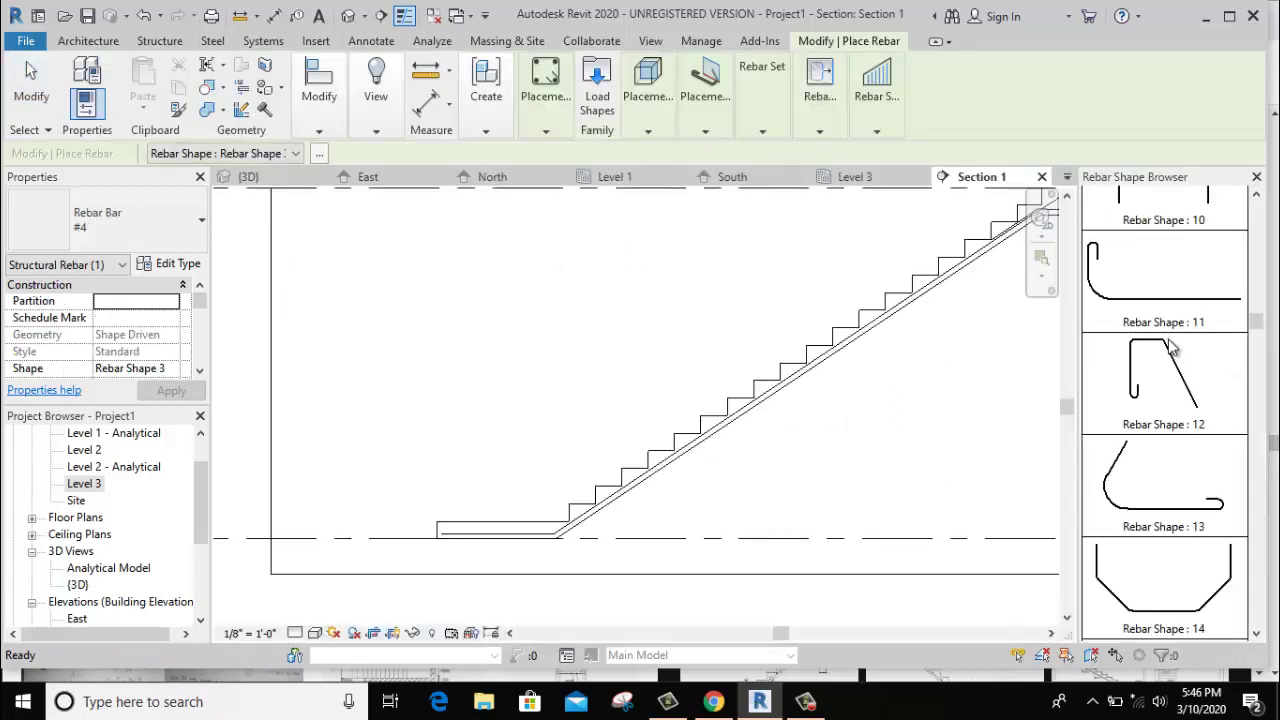
scroll(1168, 345, up, 5)
scroll(1168, 330, up, 1)
click(1170, 284)
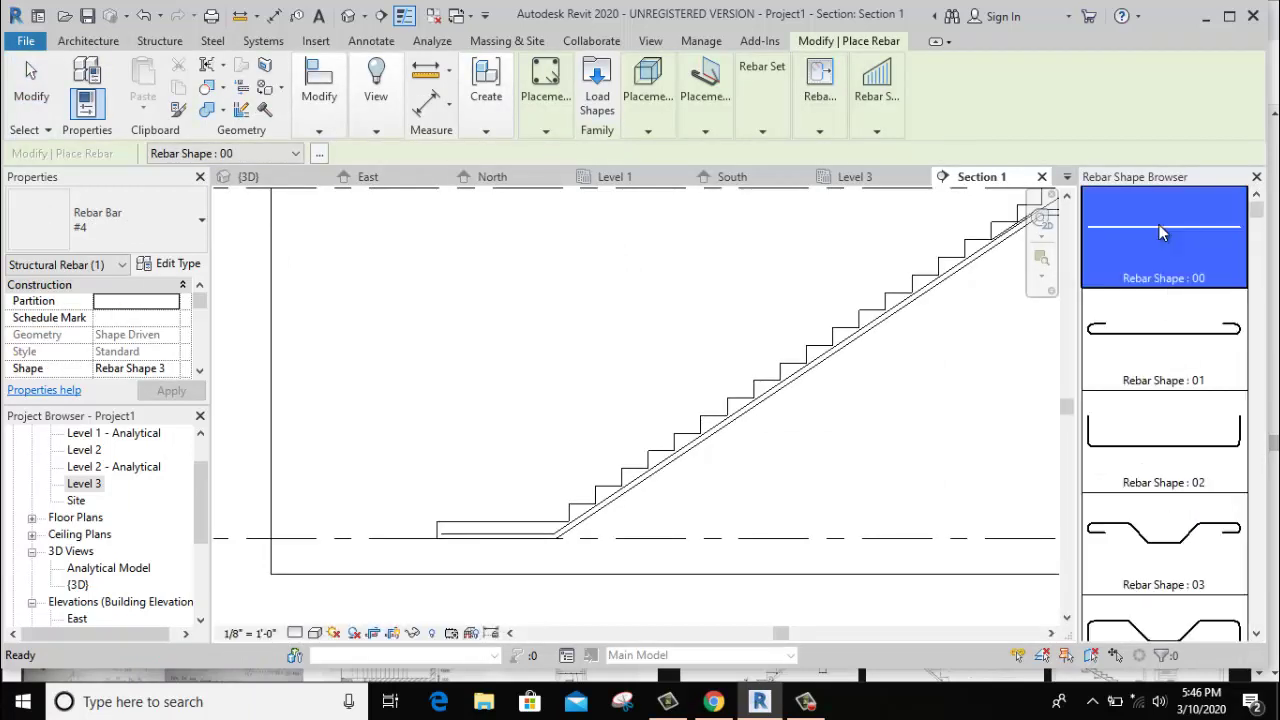
scroll(557, 535, up, 2)
scroll(620, 493, up, 2)
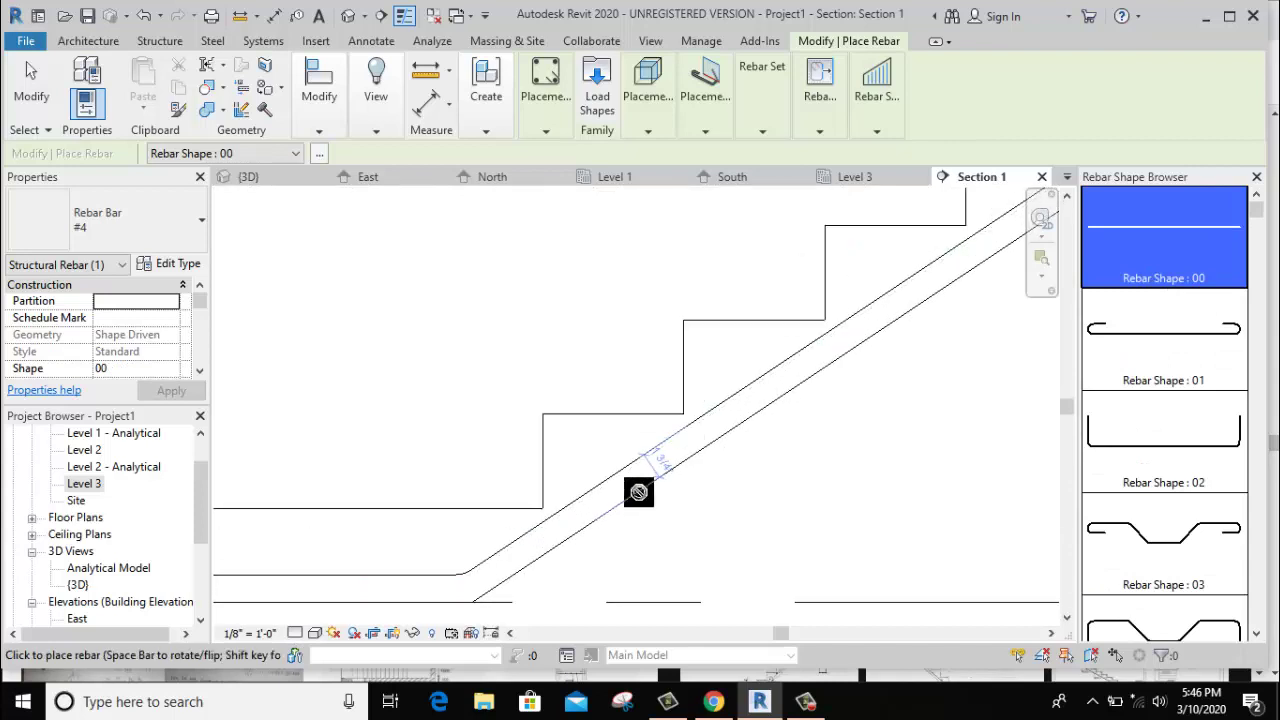
scroll(625, 495, down, 3)
scroll(610, 503, up, 1)
scroll(609, 506, up, 2)
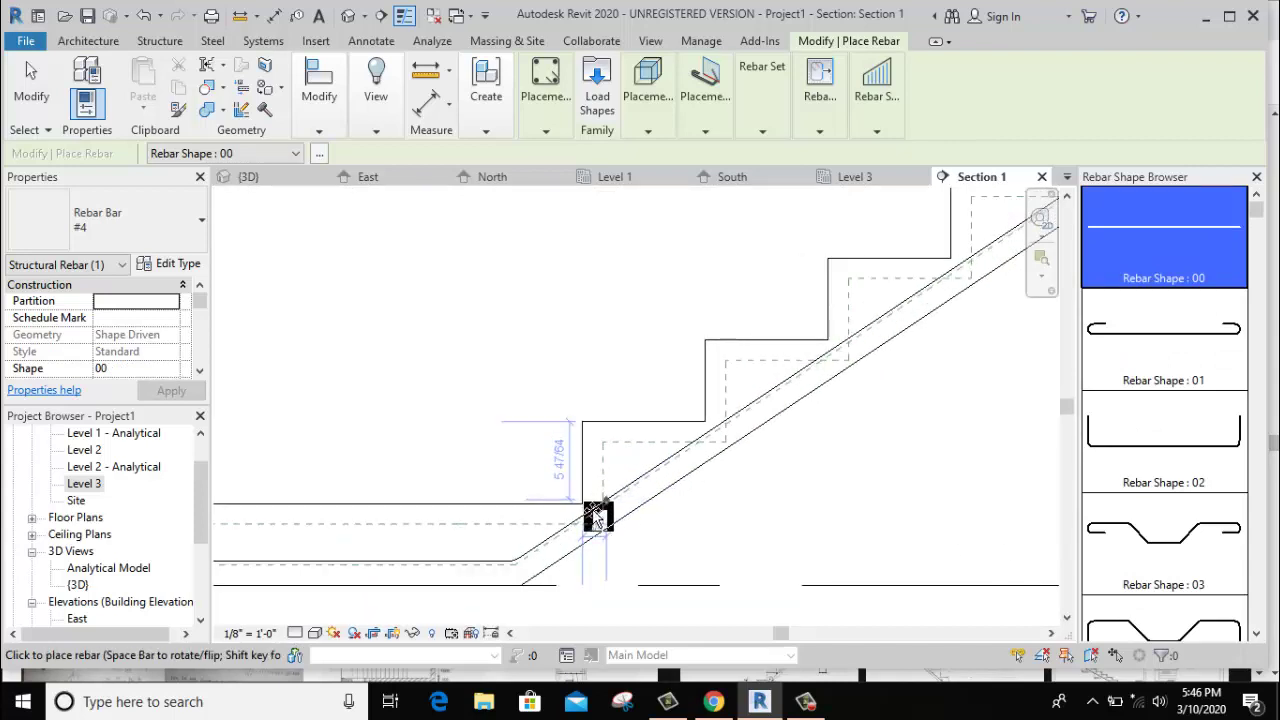
scroll(526, 552, up, 2)
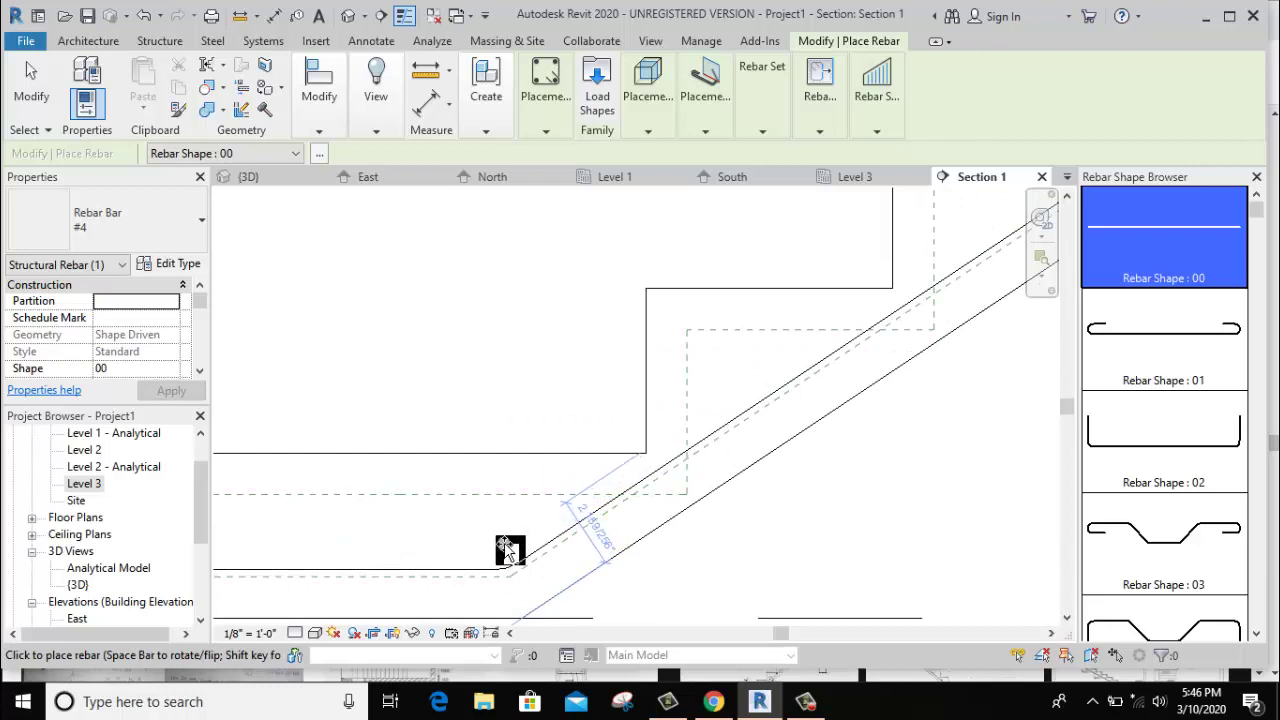
scroll(594, 496, down, 2)
scroll(580, 466, down, 2)
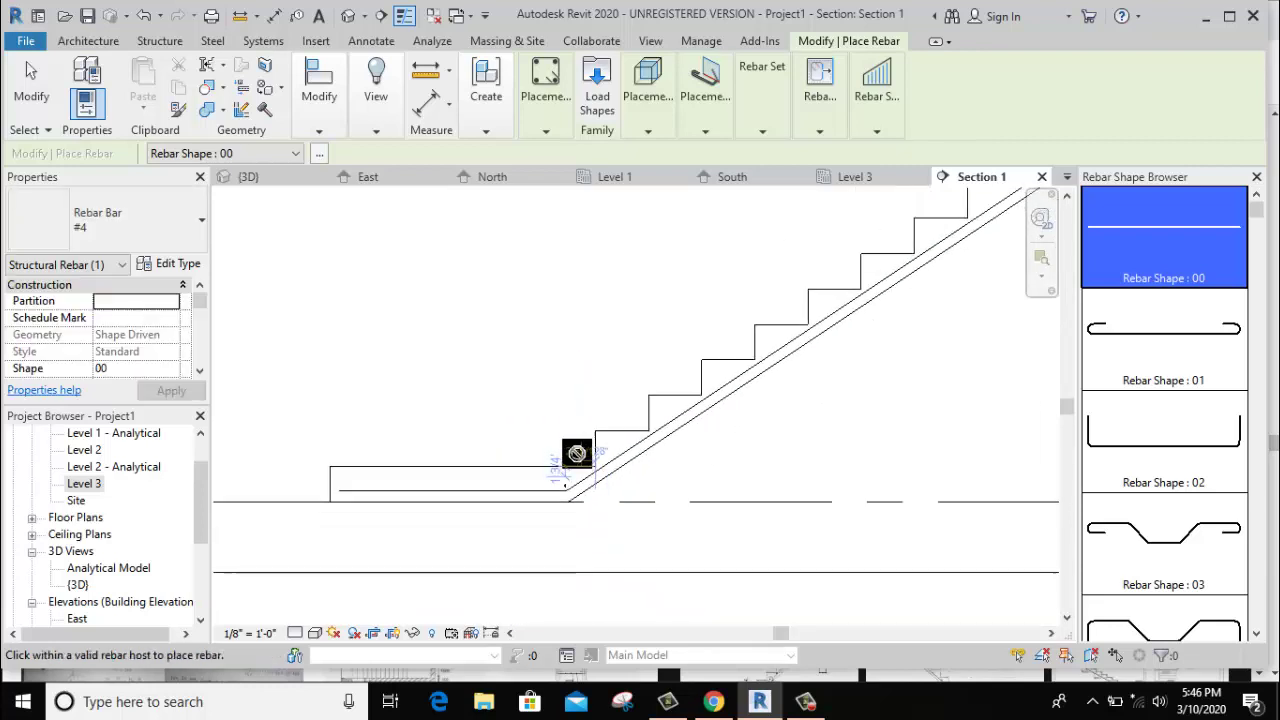
Cancel rebar placement and select the new straight bar at the bottom landing.
right_click(519, 351)
click(516, 298)
scroll(550, 515, up, 1)
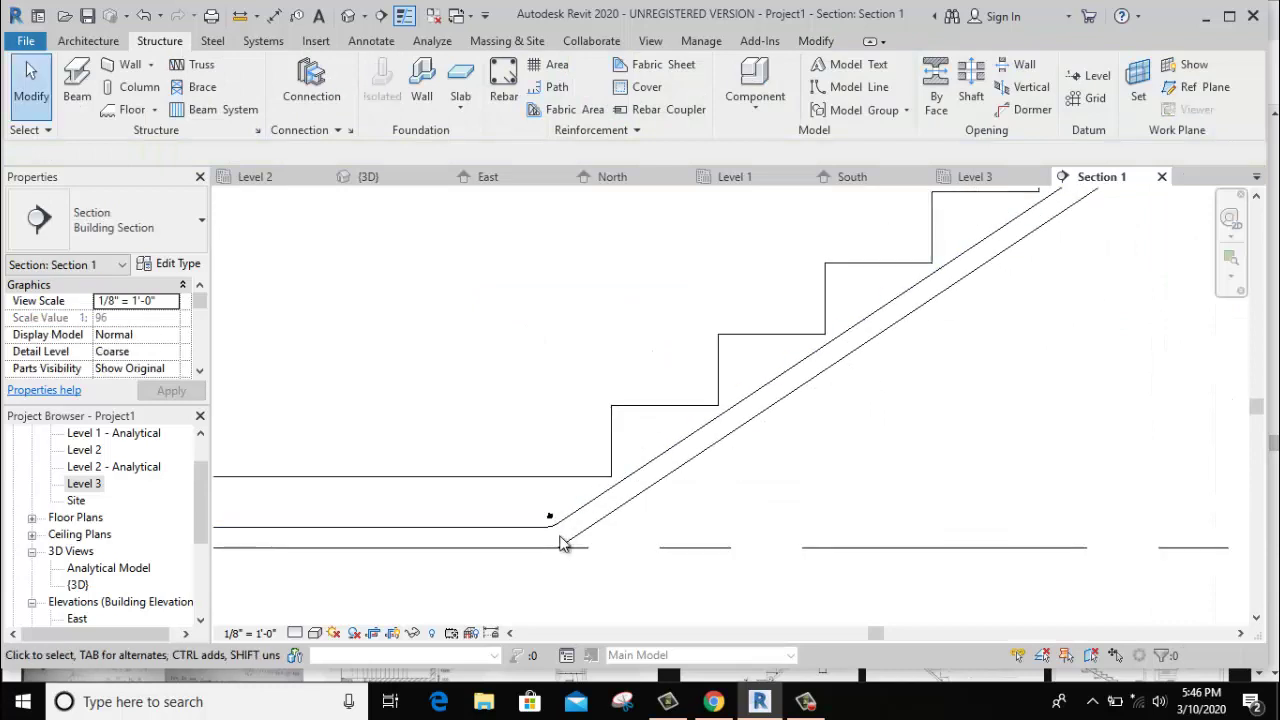
scroll(538, 495, up, 1)
click(538, 495)
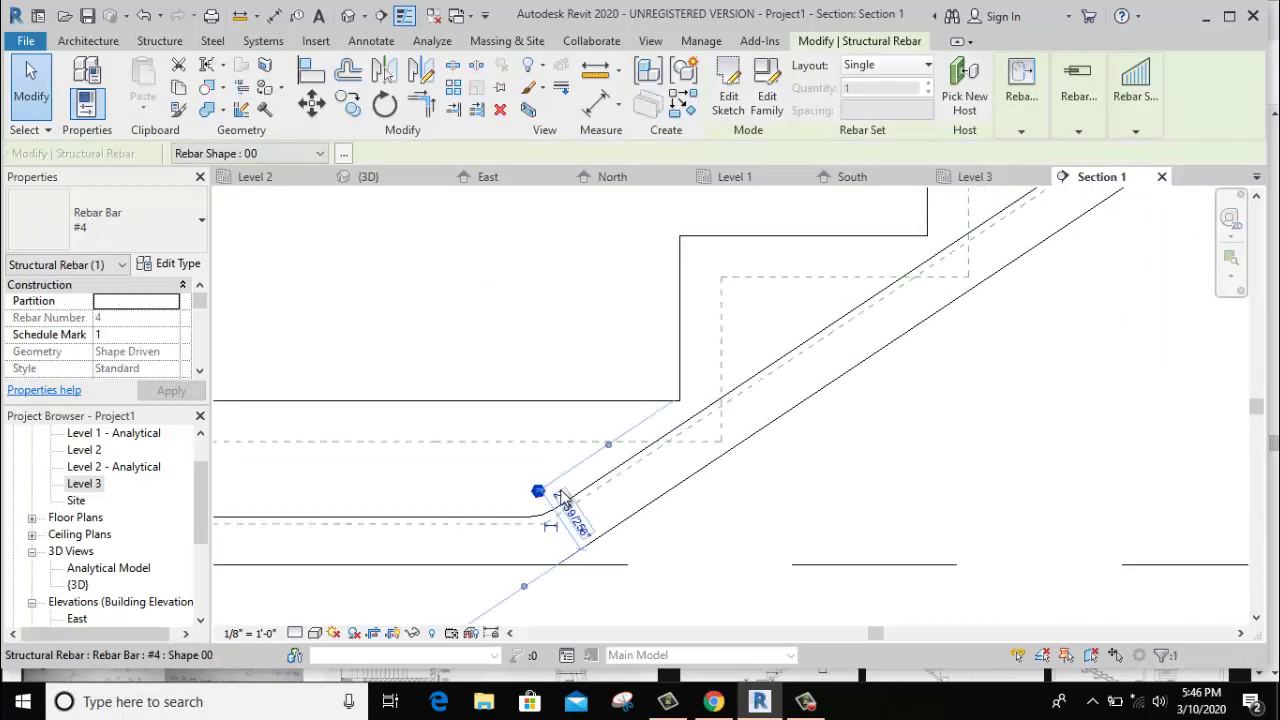
scroll(599, 344, down, 2)
scroll(599, 344, down, 2)
middle_drag(600, 300, 543, 380)
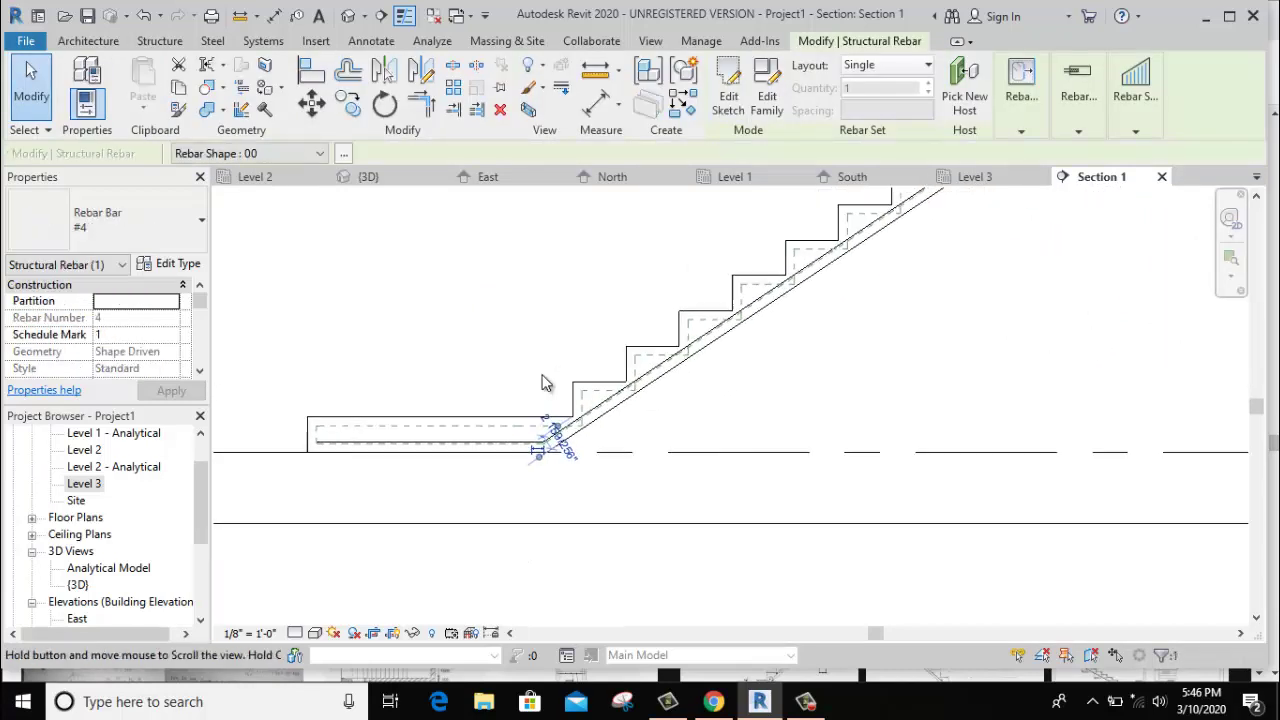
Linearly array the bar from its end at the stair foot to the top of the waist.
click(454, 88)
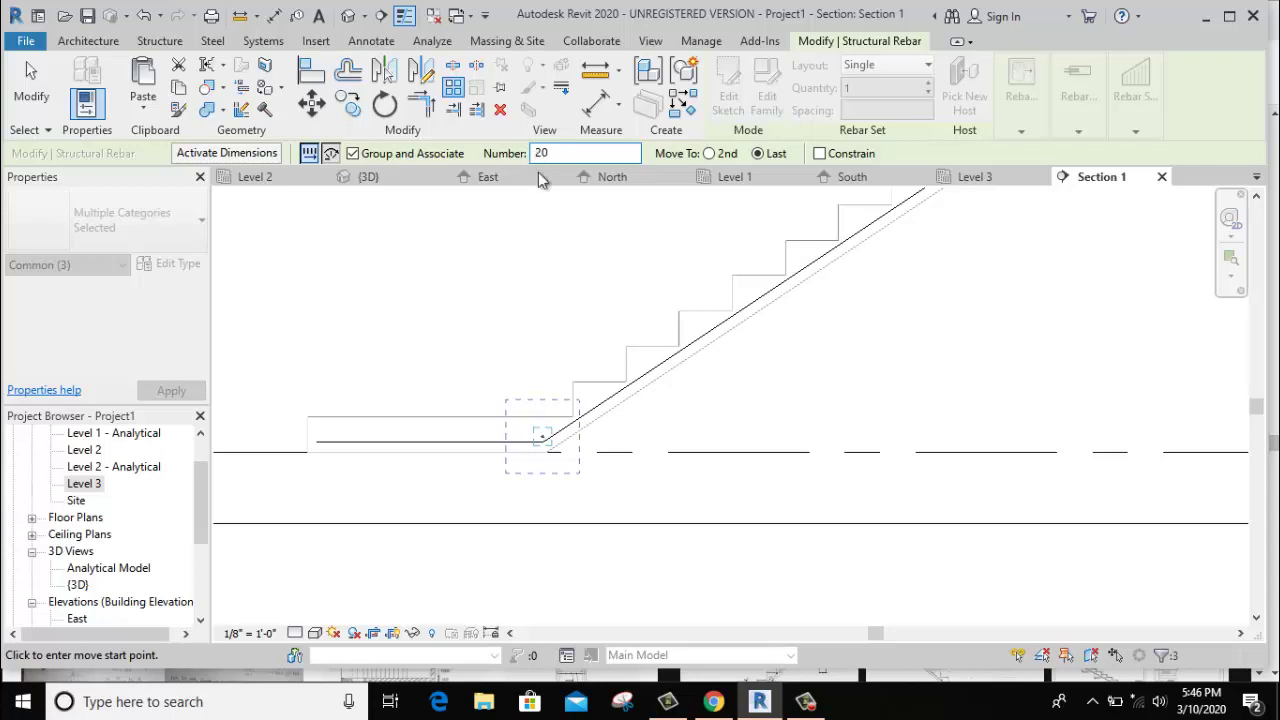
scroll(543, 451, up, 5)
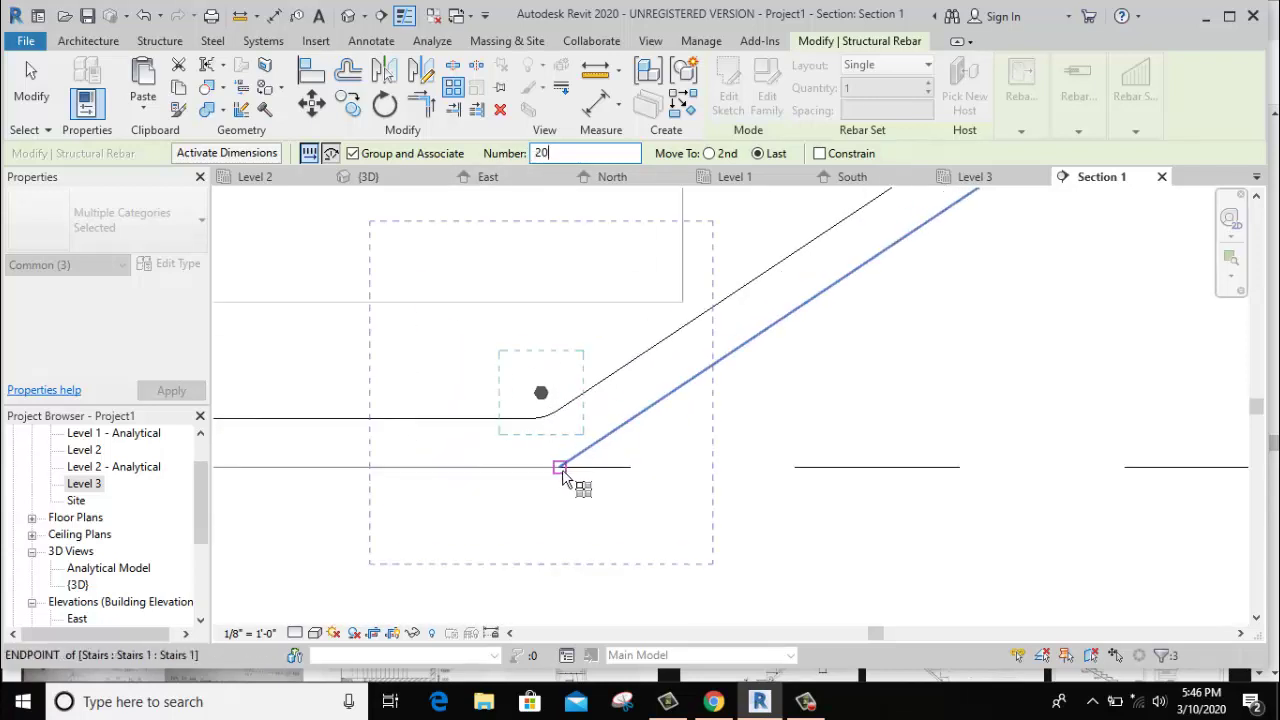
click(560, 470)
scroll(690, 452, down, 3)
scroll(708, 449, down, 3)
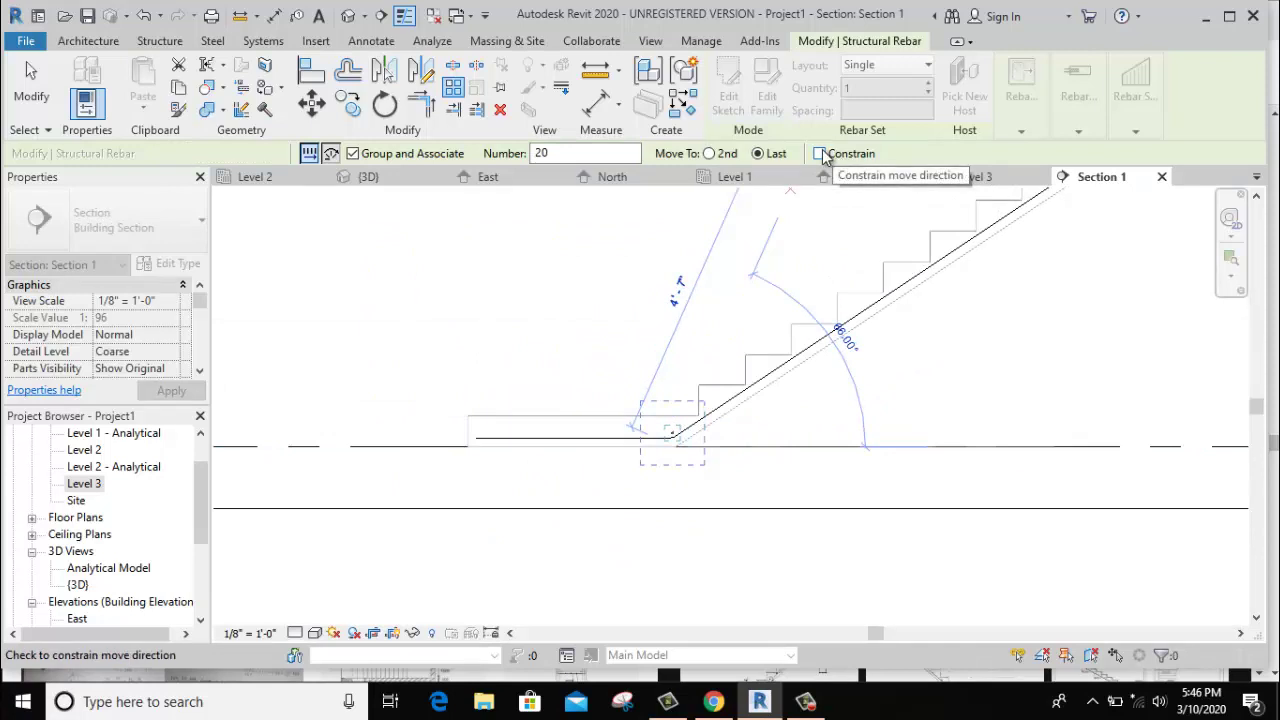
scroll(851, 337, down, 3)
middle_drag(851, 337, 703, 441)
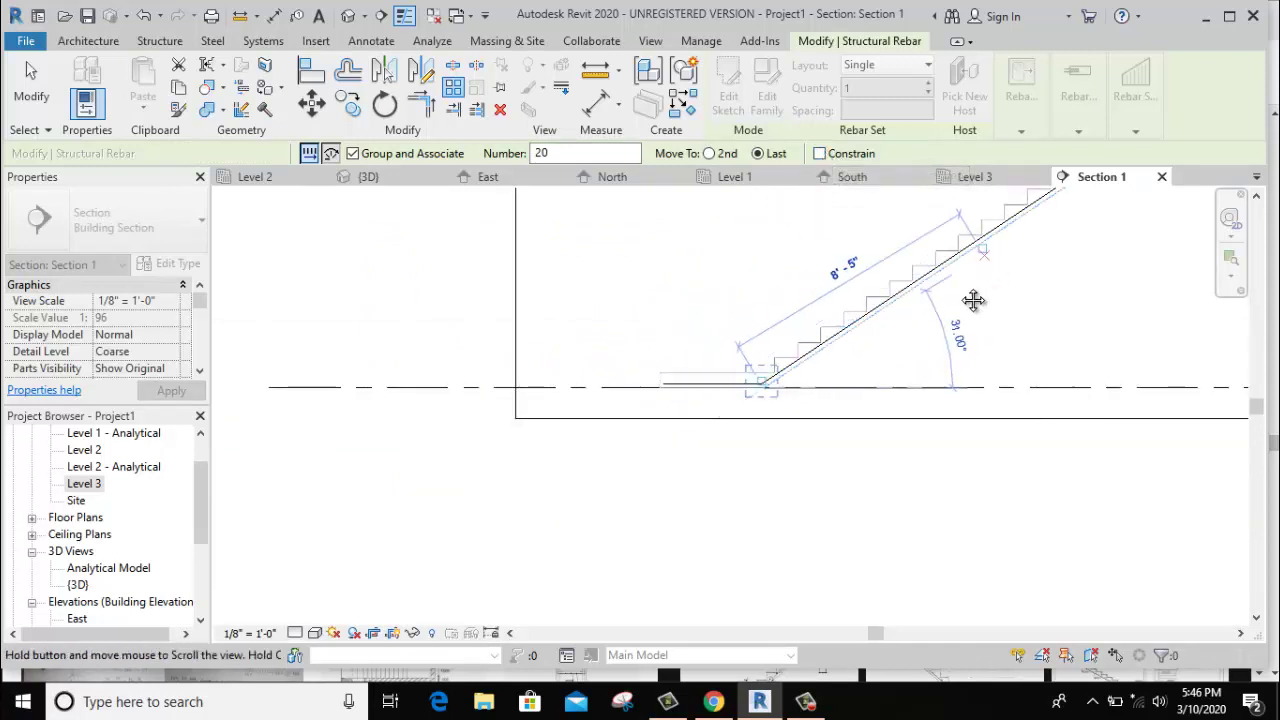
scroll(849, 294, up, 3)
scroll(886, 294, up, 2)
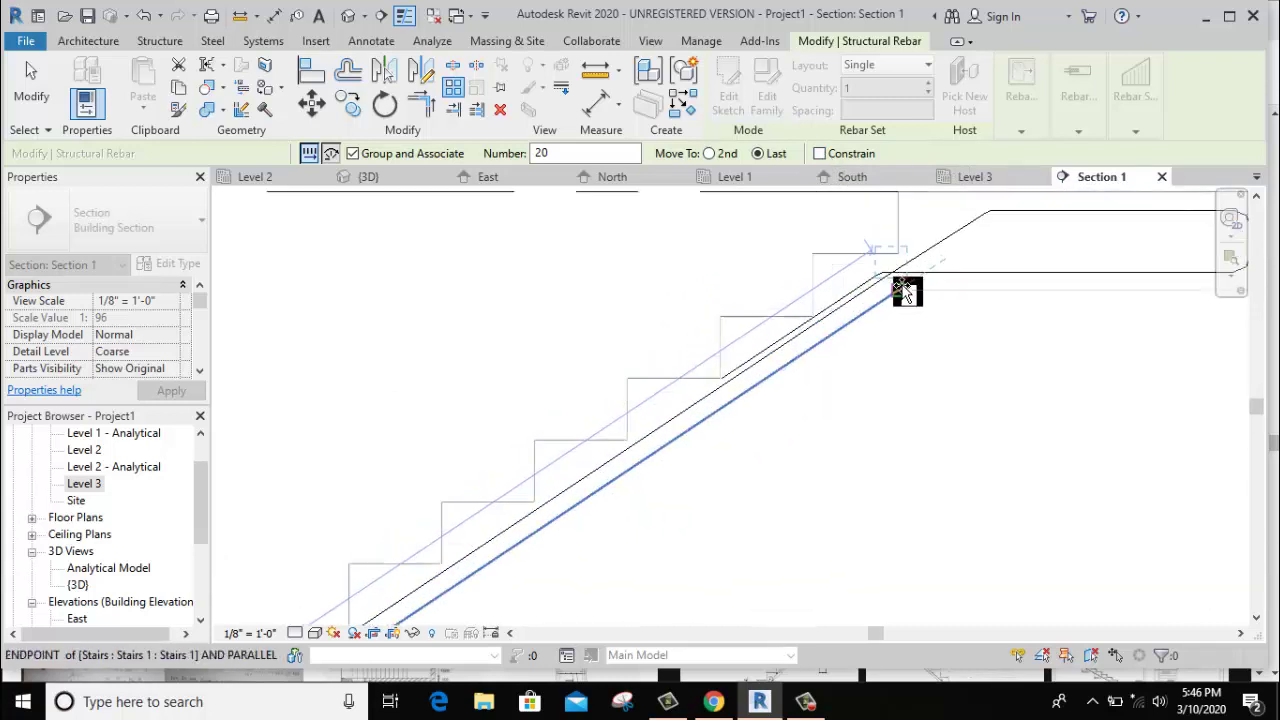
scroll(905, 296, up, 2)
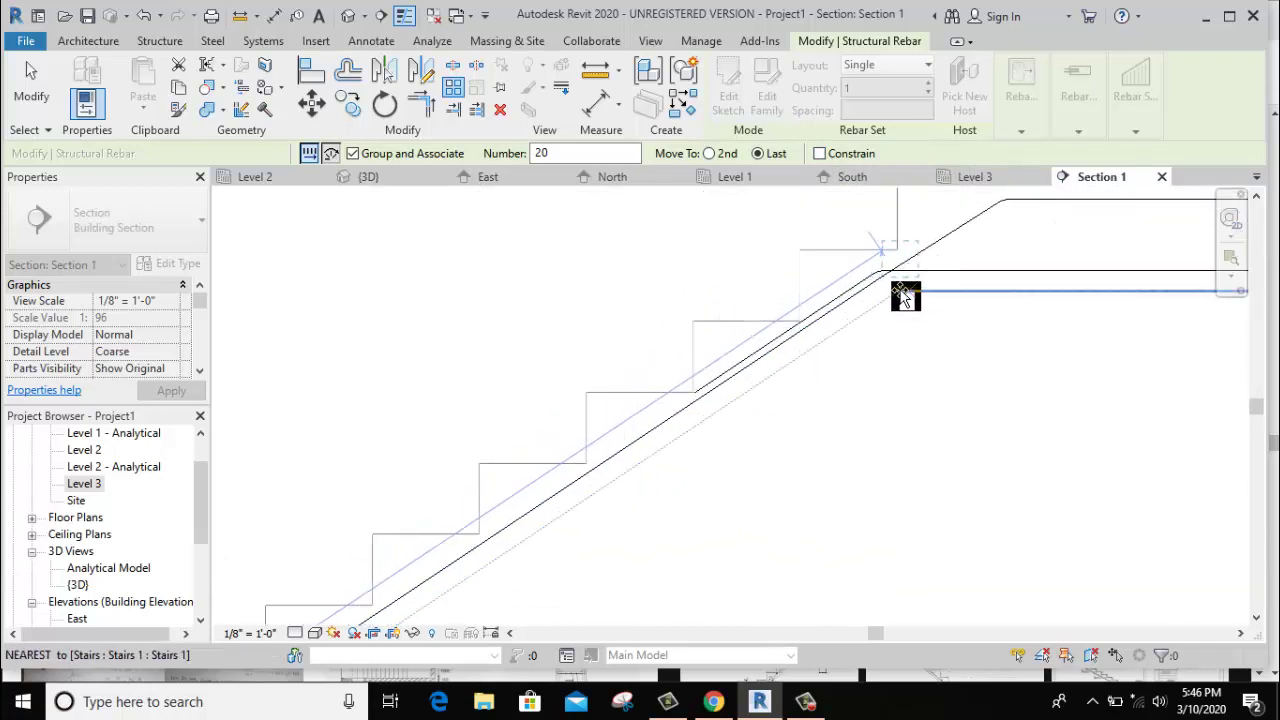
click(840, 365)
Confirm 20 bars in the array, then view the Chrome reinforcement image.
scroll(835, 374, down, 3)
scroll(772, 310, down, 1)
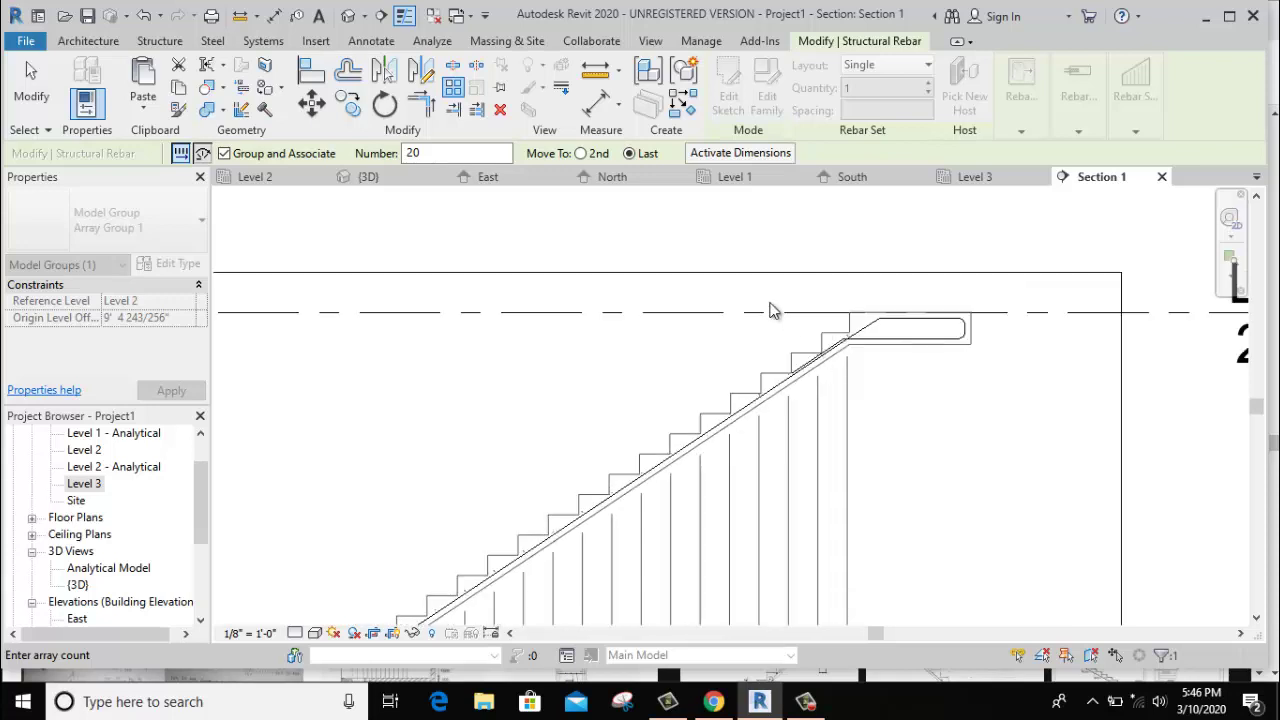
scroll(743, 245, down, 2)
scroll(743, 250, down, 1)
scroll(583, 474, up, 3)
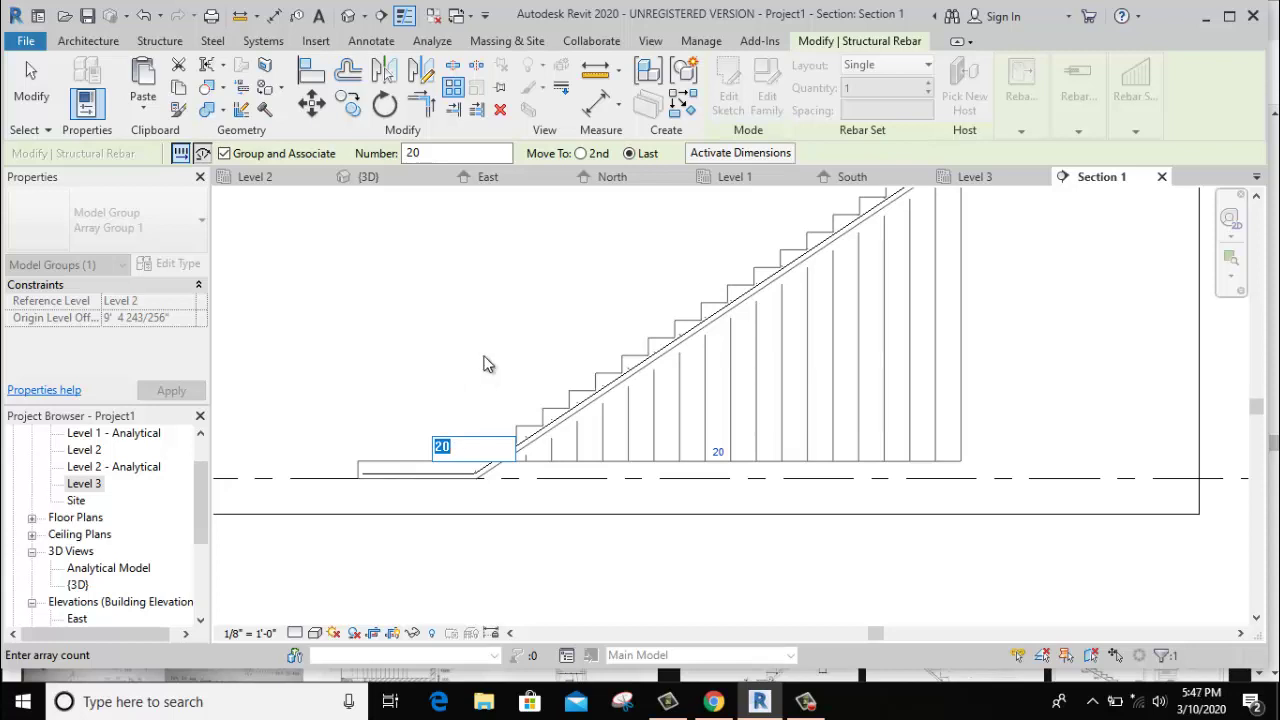
key(Return)
scroll(488, 472, up, 3)
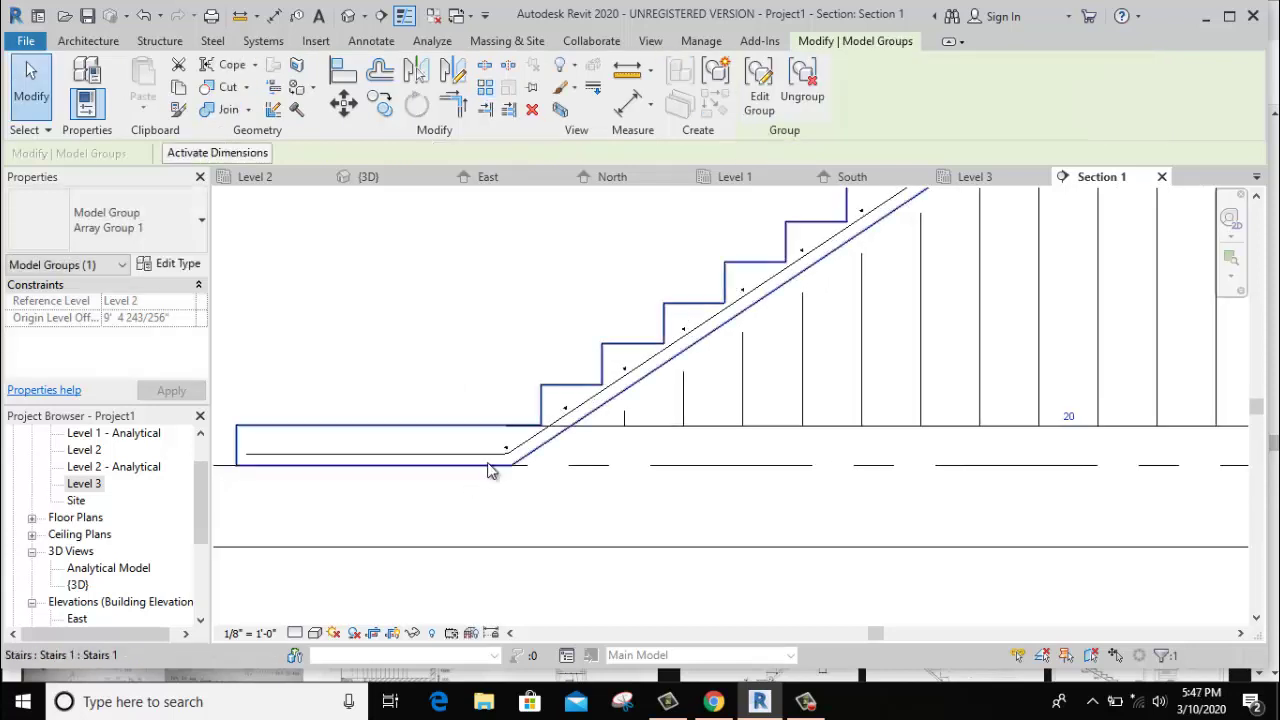
scroll(490, 470, up, 1)
middle_drag(491, 451, 677, 449)
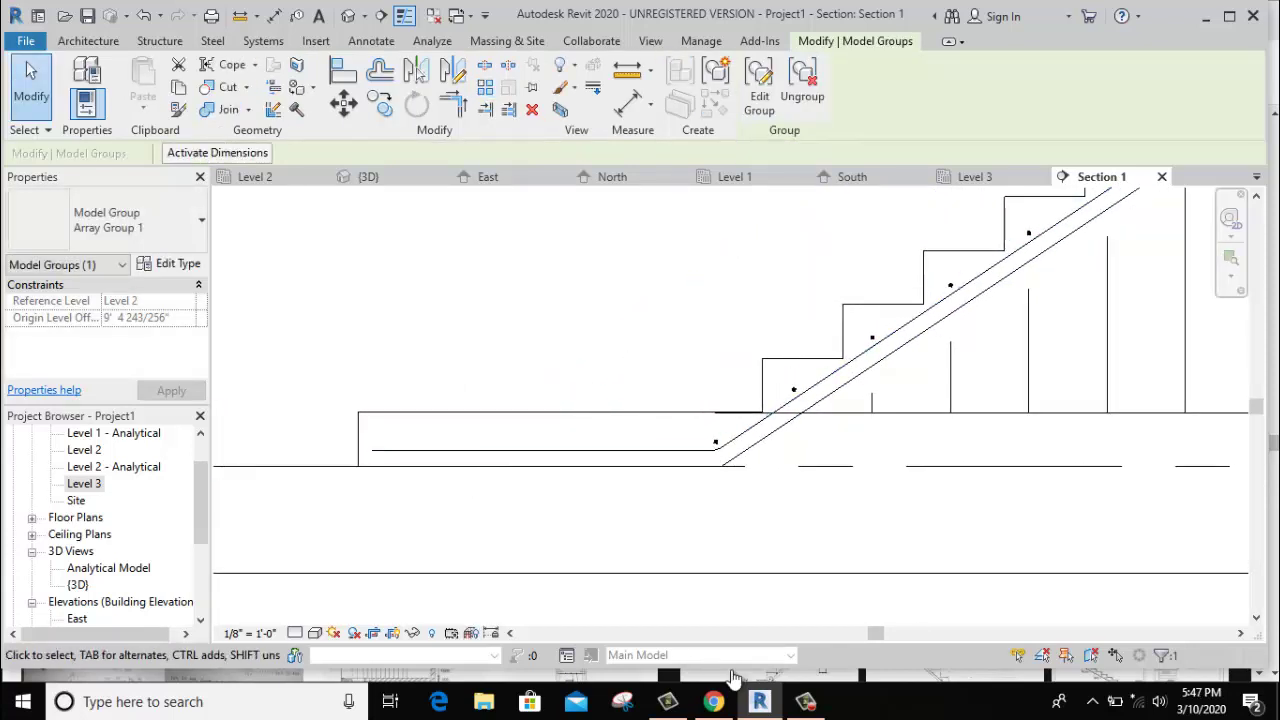
click(713, 700)
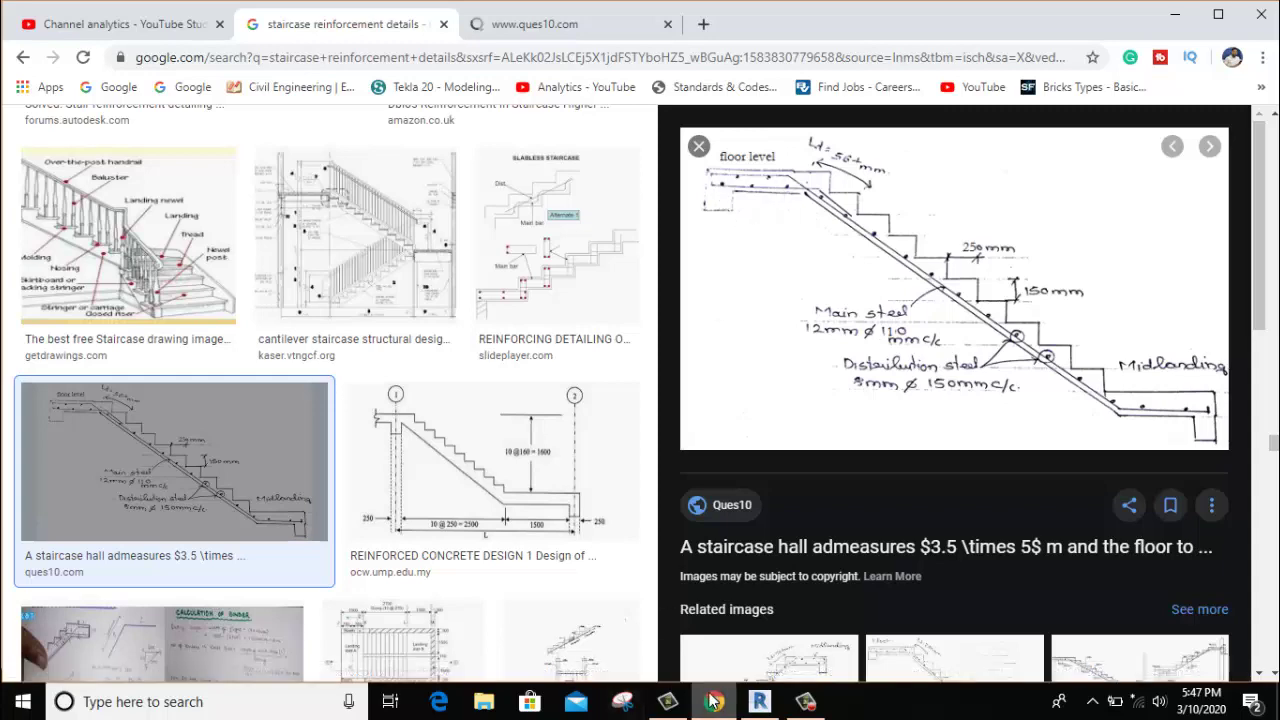
Switch back from the Chrome reference image to Revit's Section 1 stair.
click(759, 701)
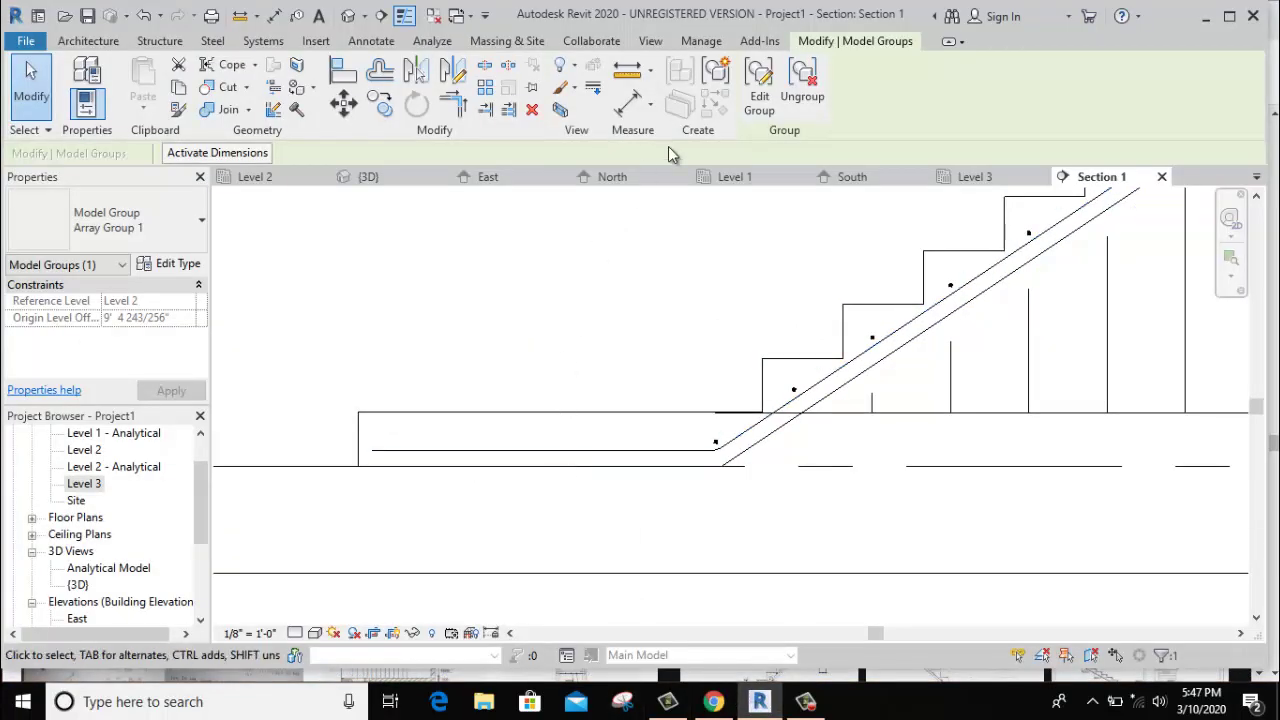
Place a straight Shape 00 bar in the bottom landing.
click(160, 41)
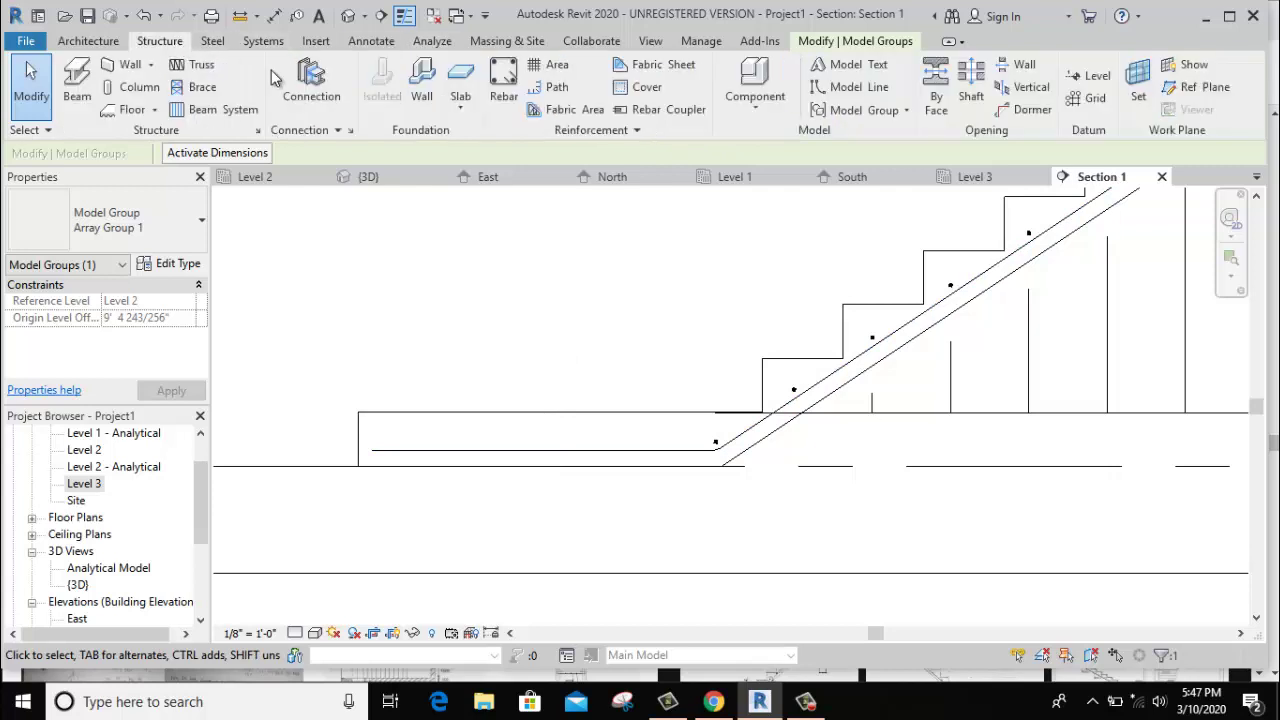
click(507, 90)
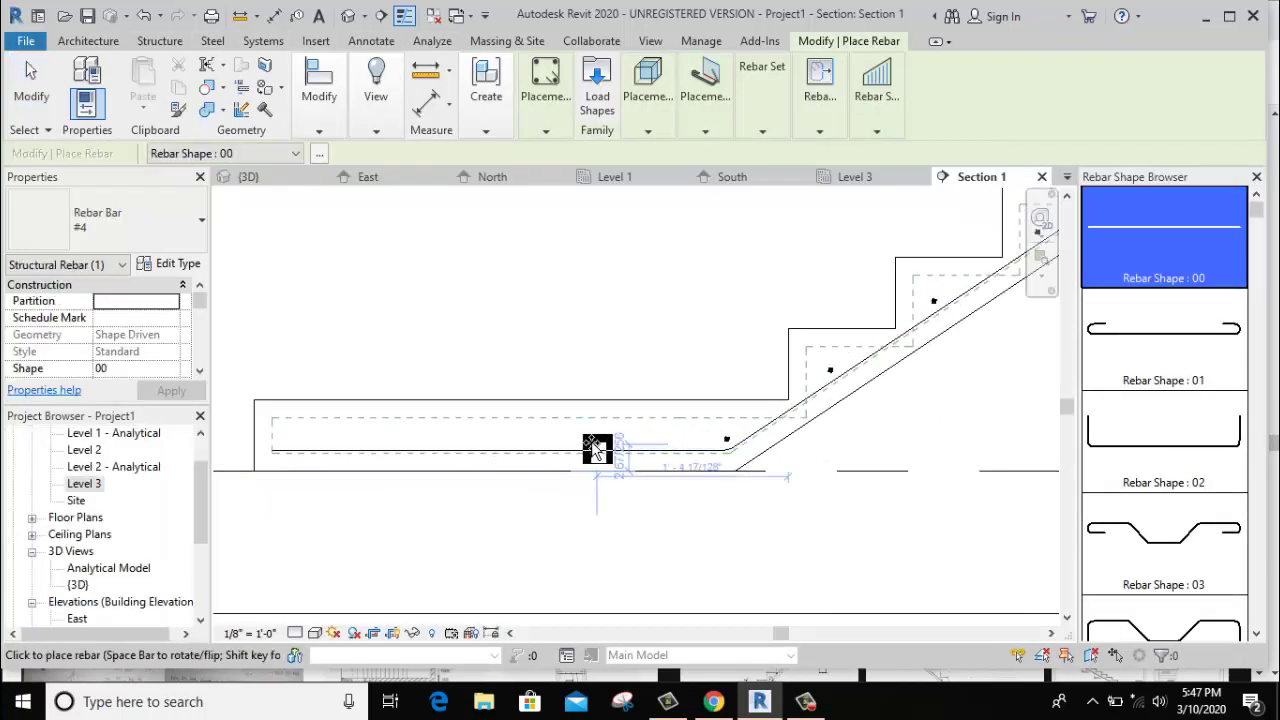
scroll(620, 450, down, 1)
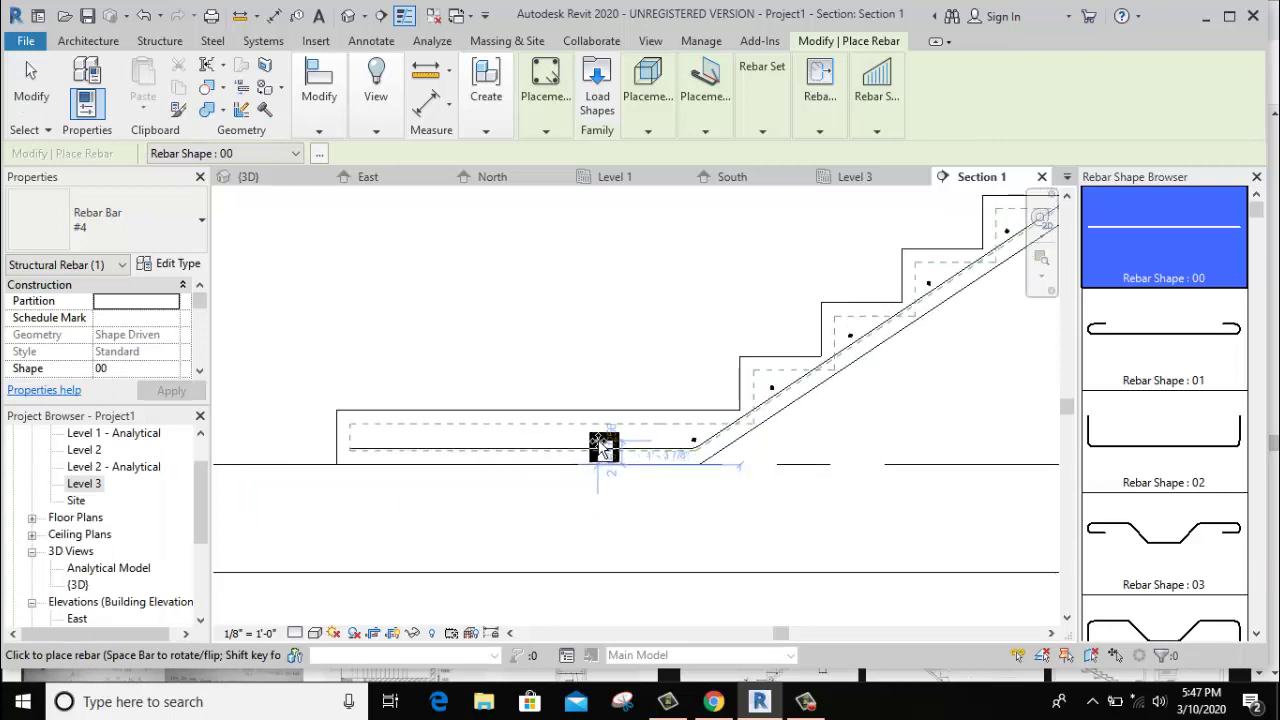
click(580, 445)
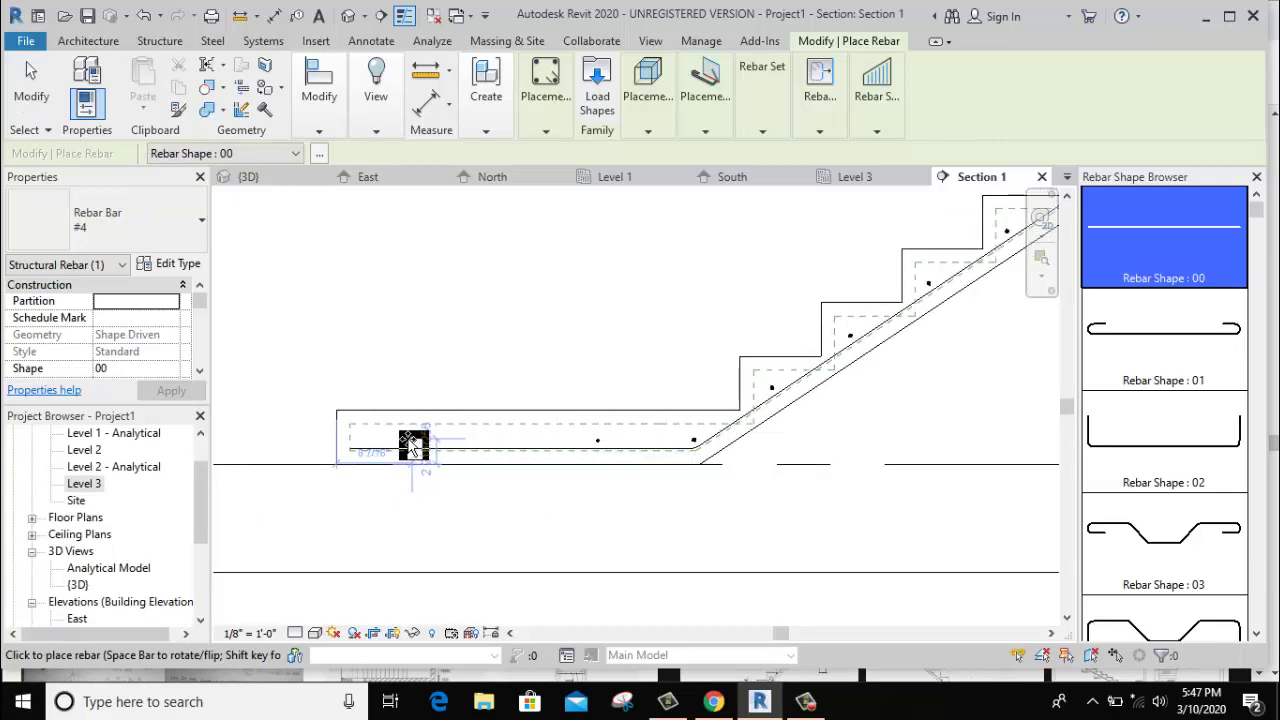
scroll(640, 429, down, 2)
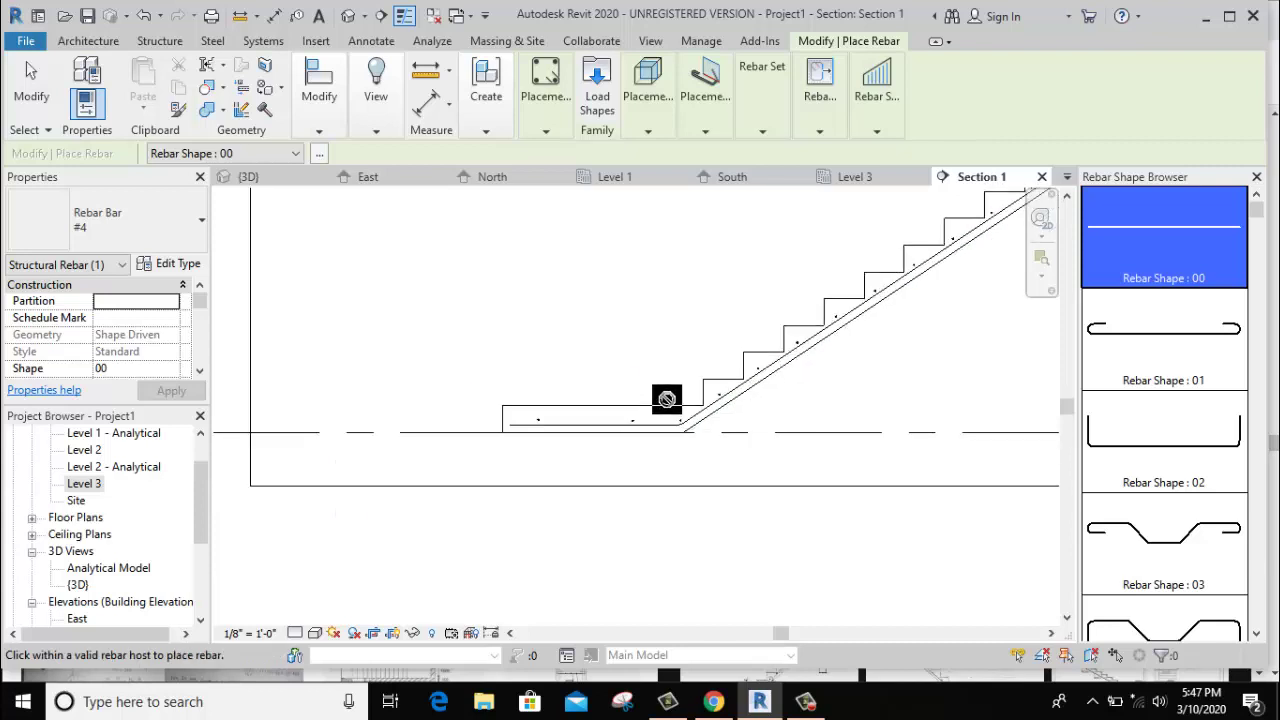
mouse_move(663, 400)
middle_down()
mouse_move(1011, 294)
mouse_move(637, 473)
middle_up()
scroll(737, 300, up, 2)
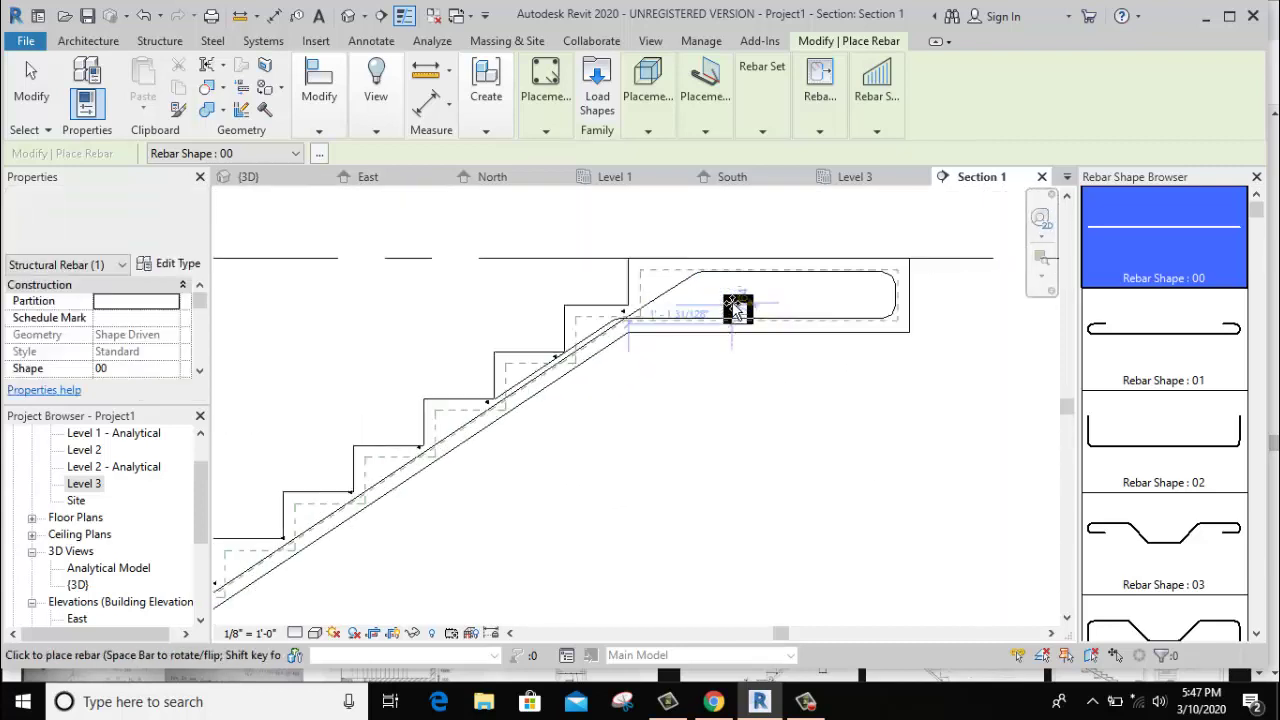
scroll(694, 314, up, 2)
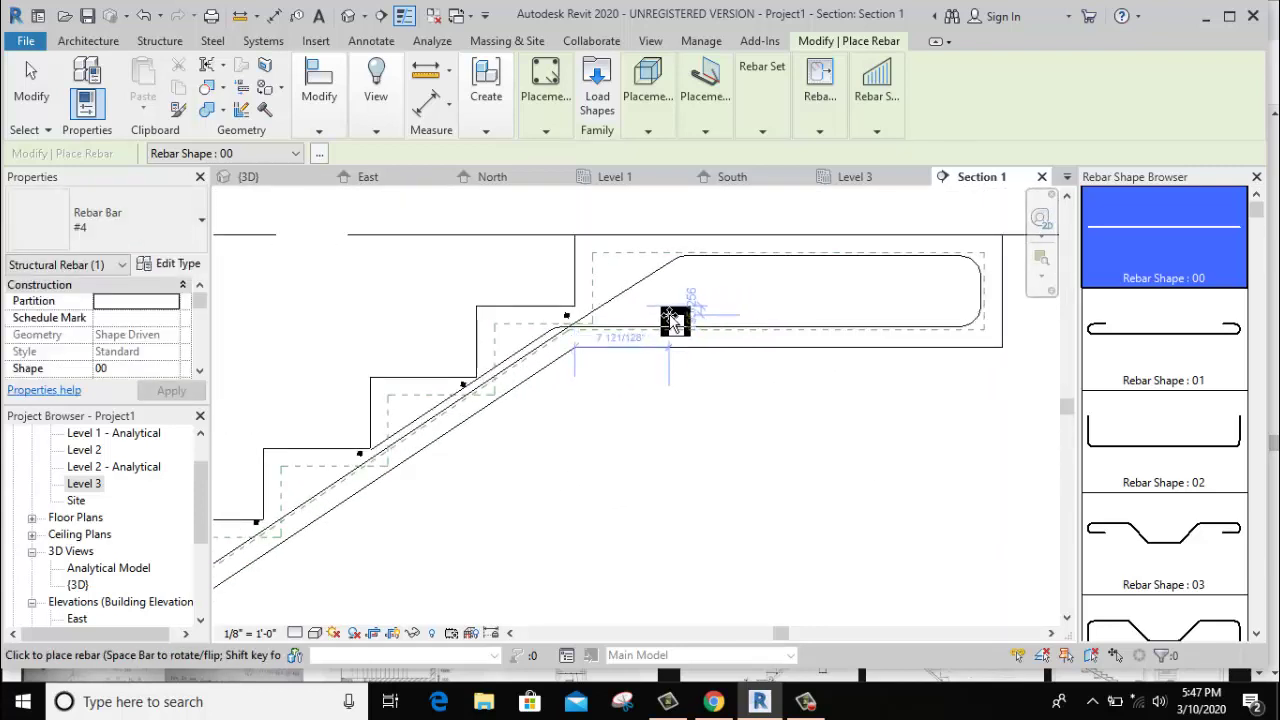
Place three straight bars in the top landing's layers, then cancel placement.
click(790, 316)
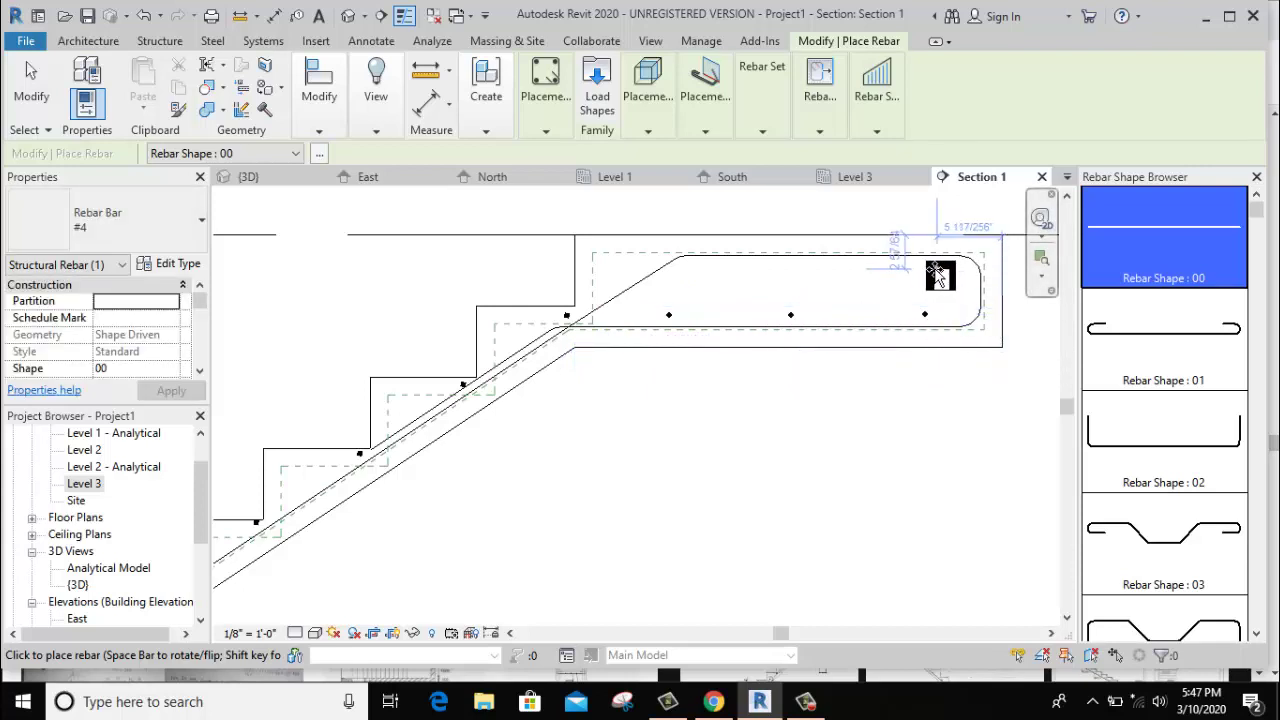
click(930, 276)
click(926, 268)
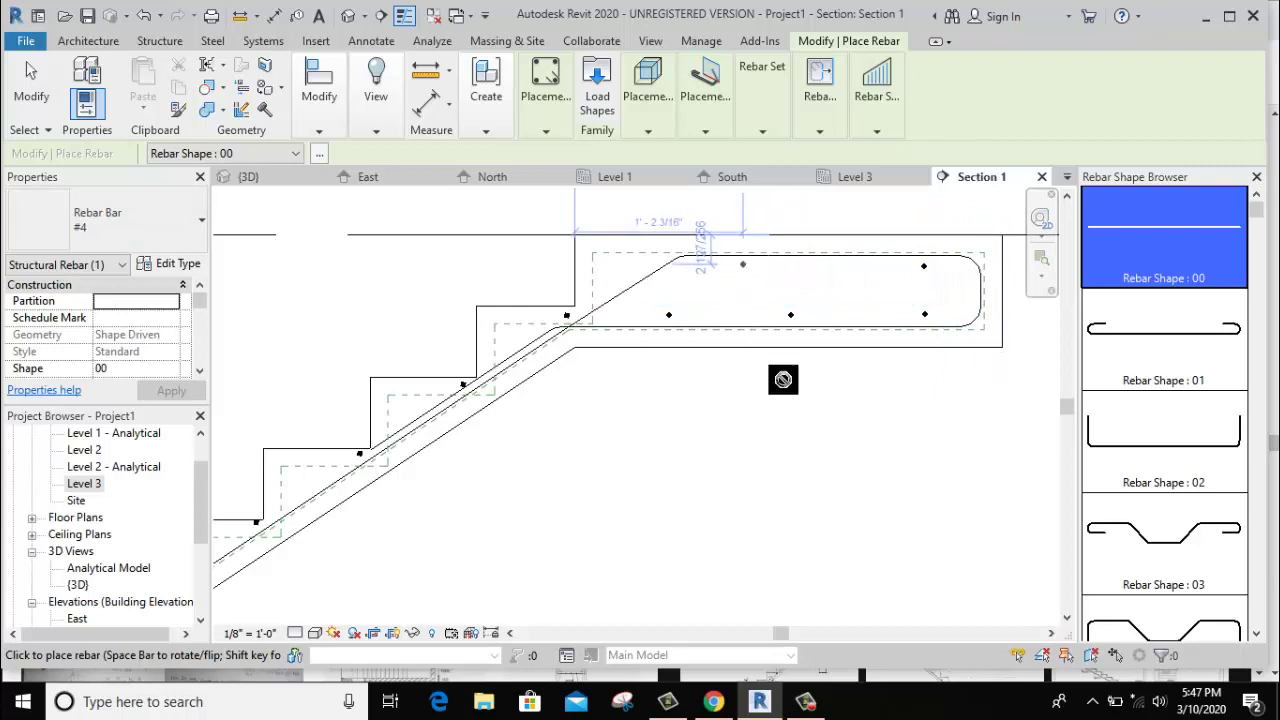
scroll(790, 376, down, 2)
scroll(829, 380, down, 2)
right_click(727, 273)
click(740, 276)
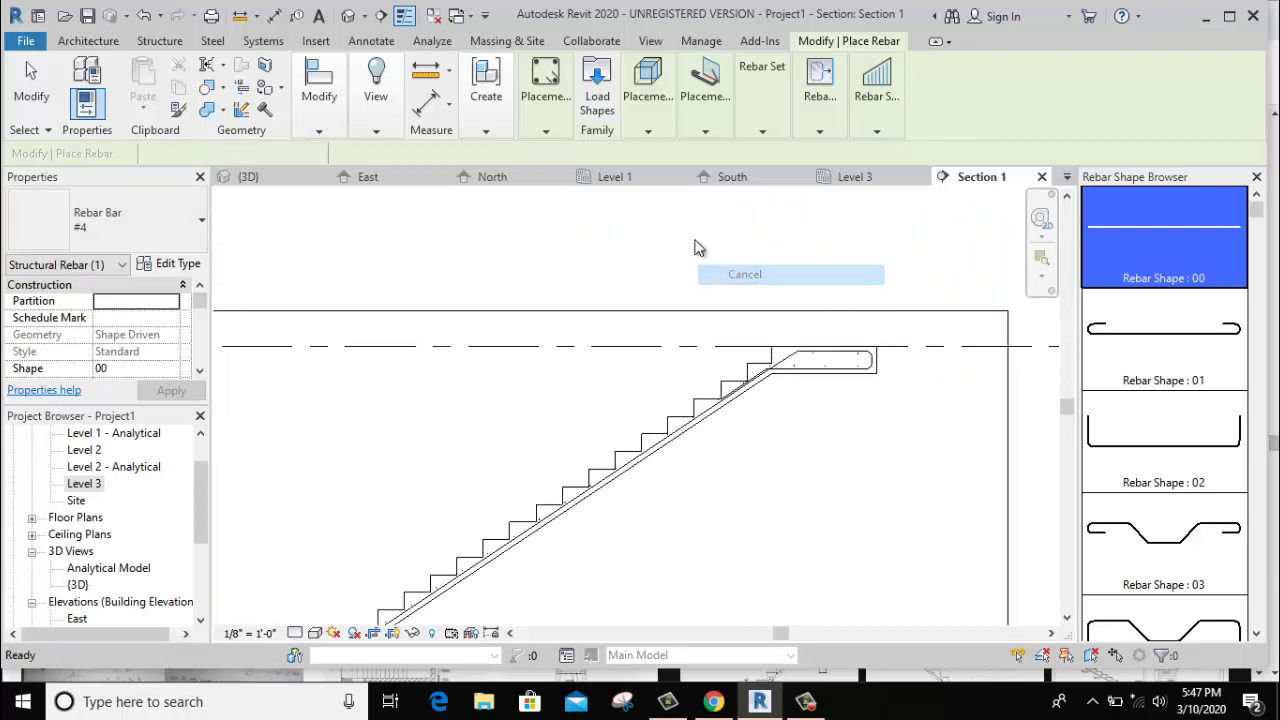
right_click(760, 240)
click(765, 247)
Switch to the {3D} view and zoom in on the stair.
scroll(715, 243, down, 1)
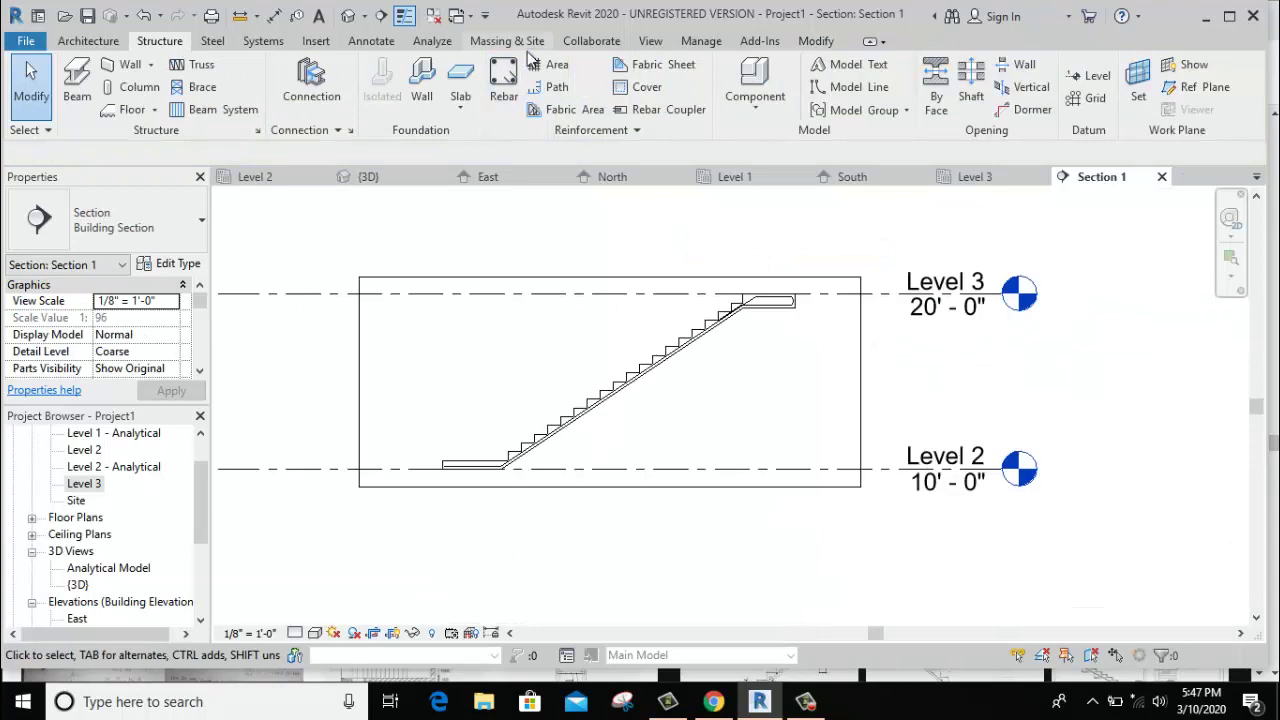
click(348, 16)
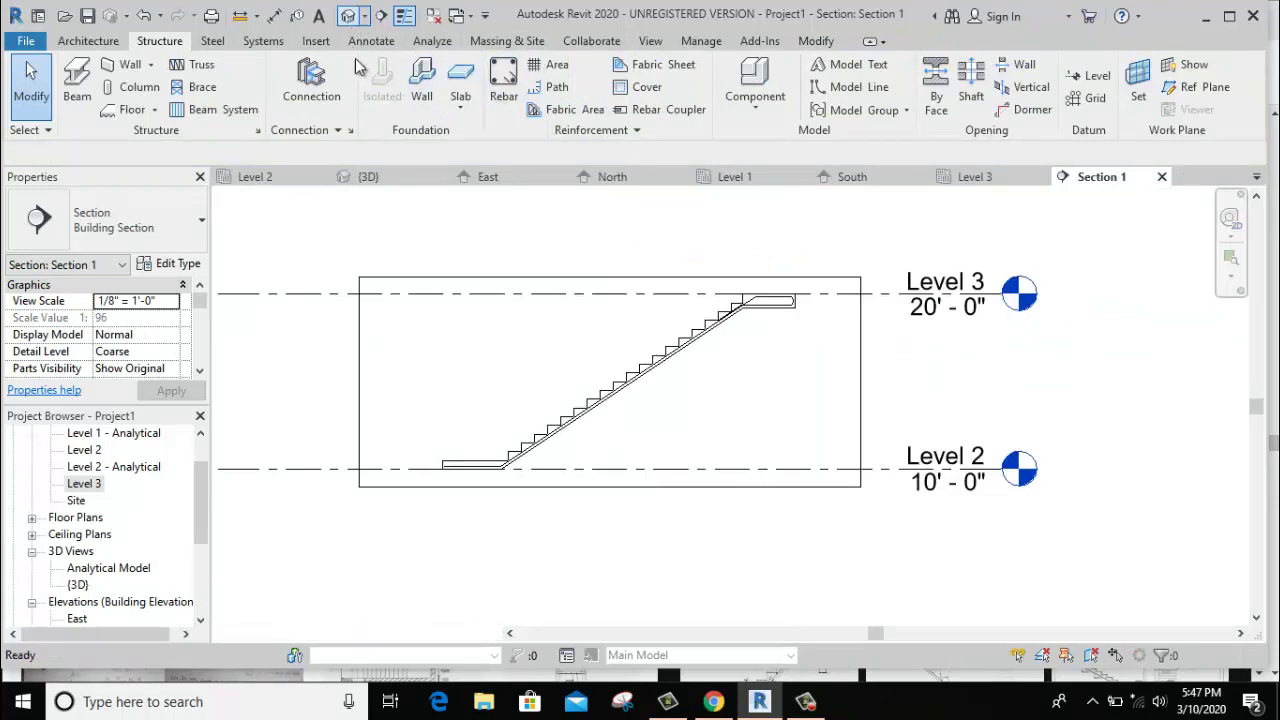
scroll(613, 375, up, 1)
scroll(563, 370, up, 1)
scroll(817, 392, up, 1)
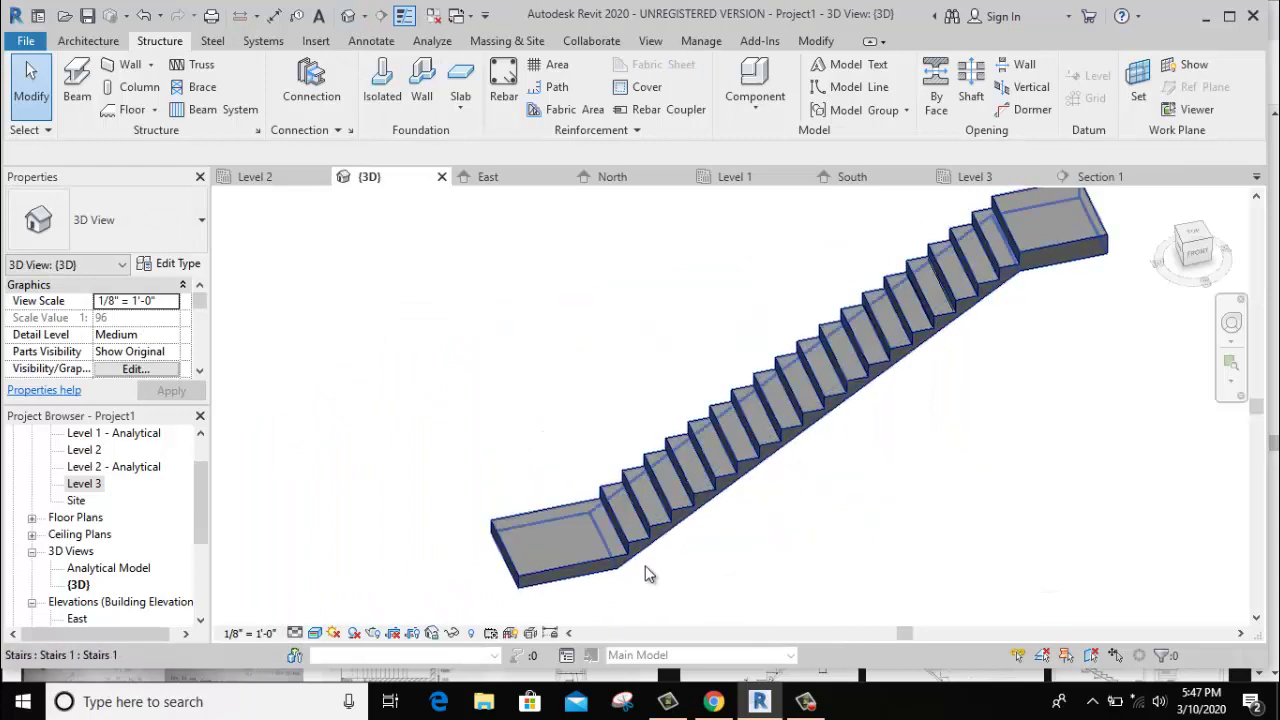
Override the stair's graphics in this view with 64% surface transparency.
click(1110, 248)
scroll(863, 363, down, 2)
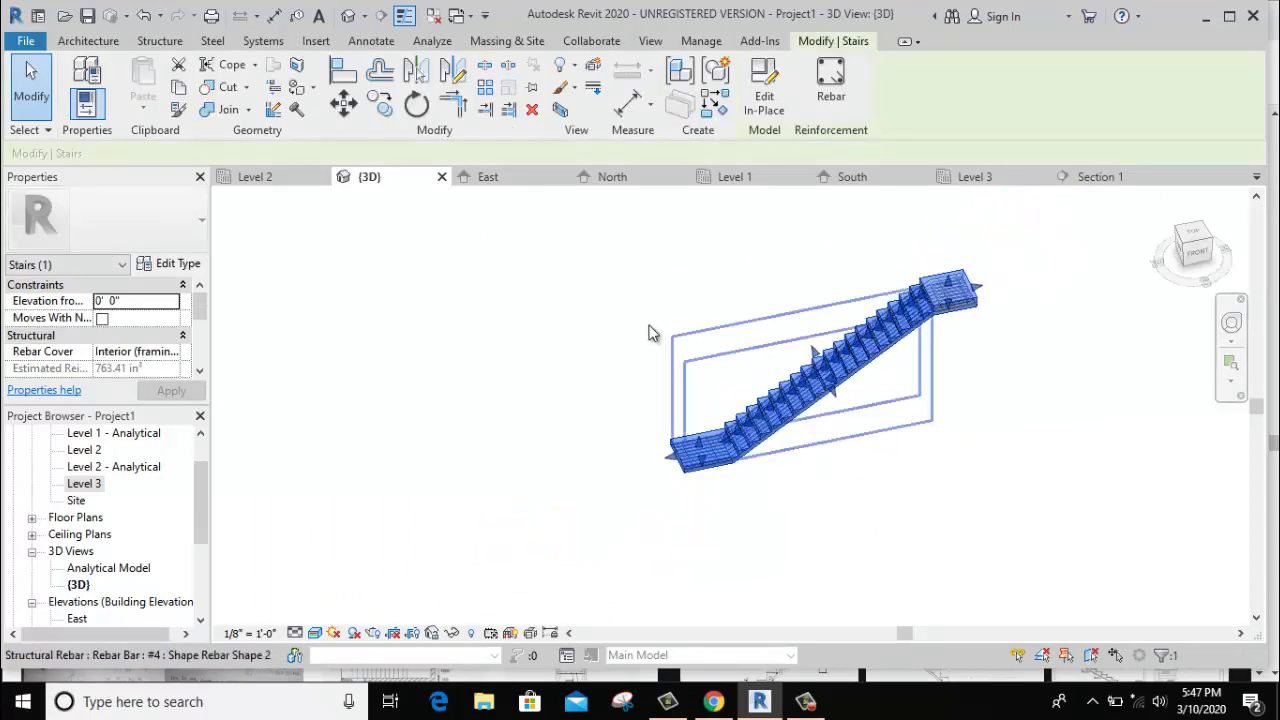
right_click(580, 317)
click(830, 327)
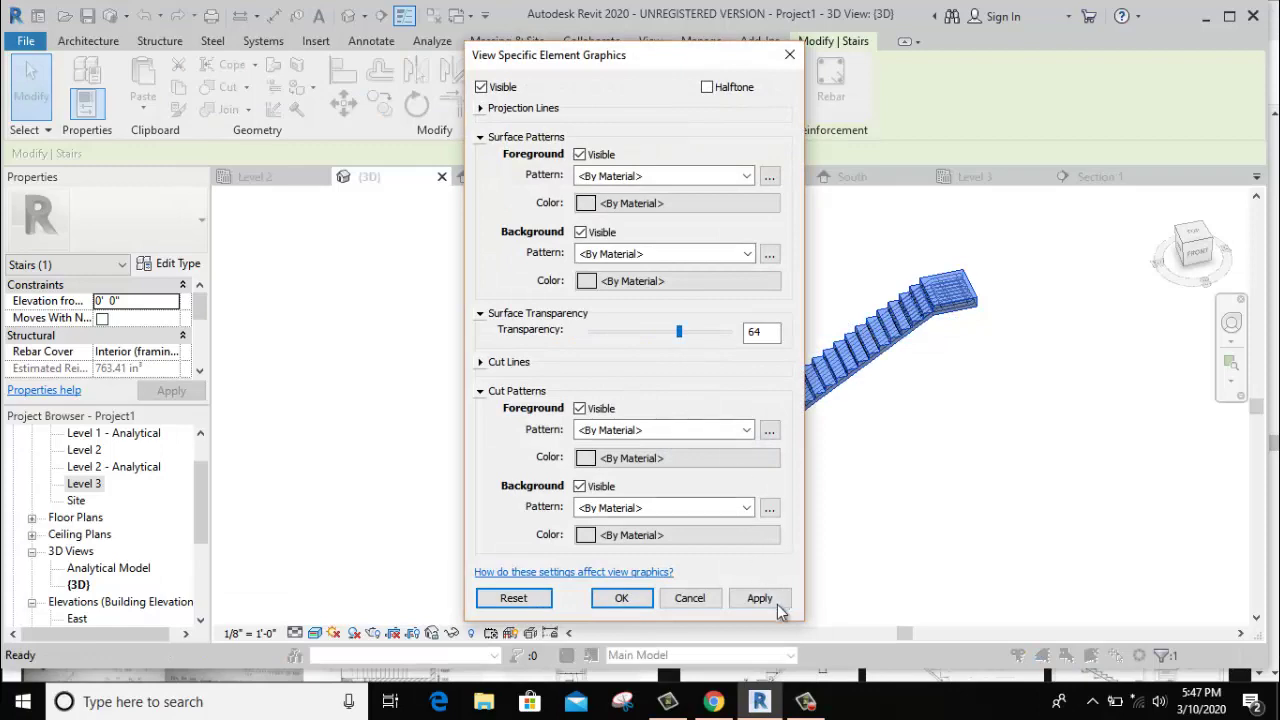
click(777, 604)
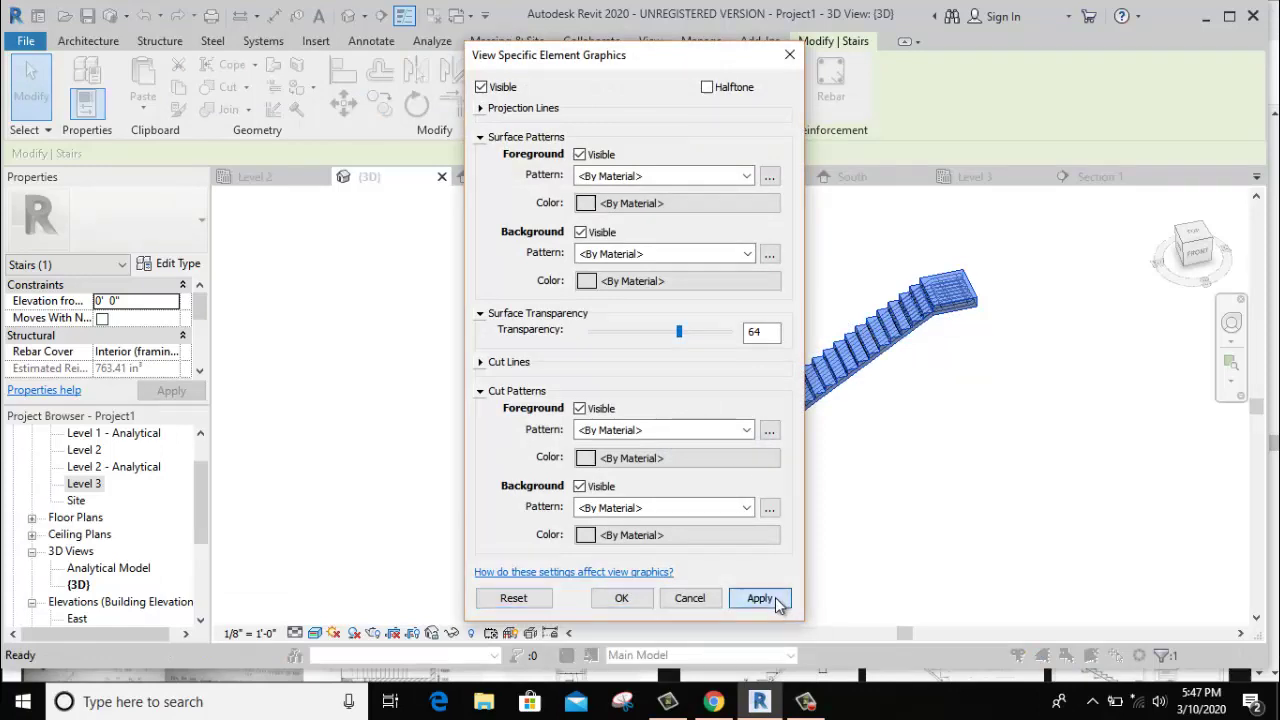
click(630, 597)
click(930, 433)
scroll(700, 480, up, 3)
scroll(770, 458, up, 2)
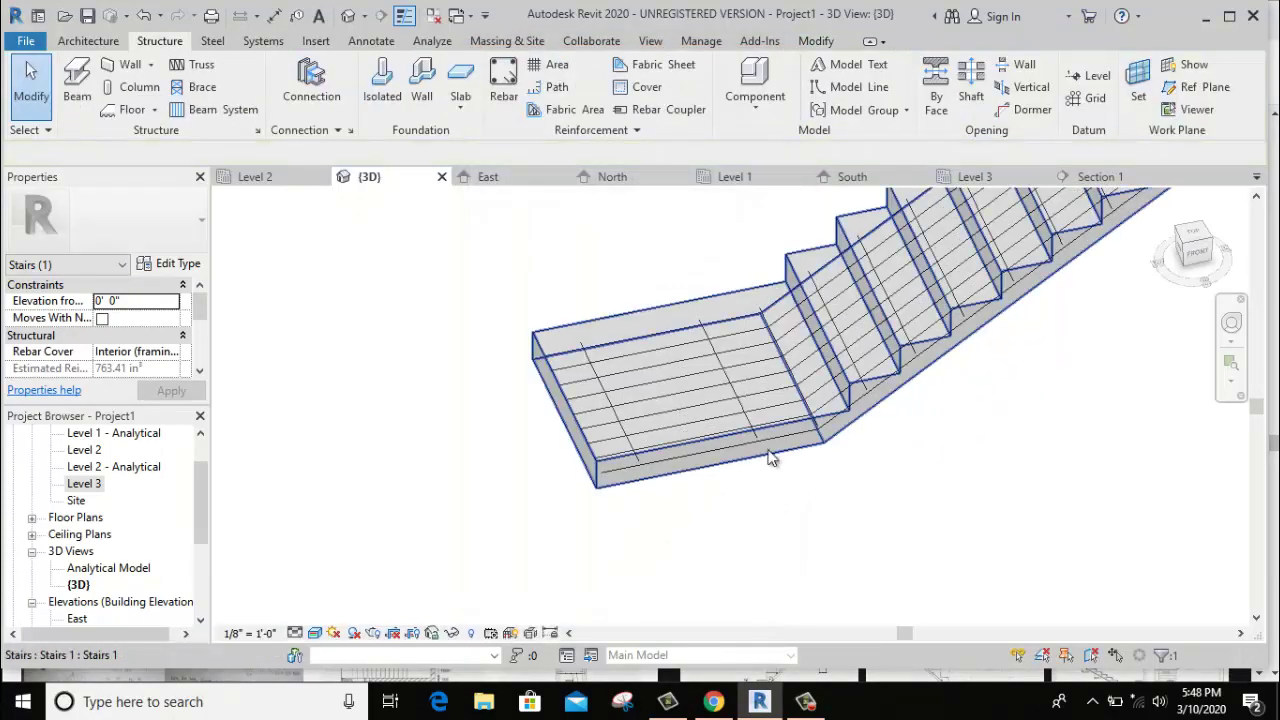
scroll(770, 458, down, 2)
middle_drag(850, 403, 757, 486)
middle_drag(821, 417, 955, 332)
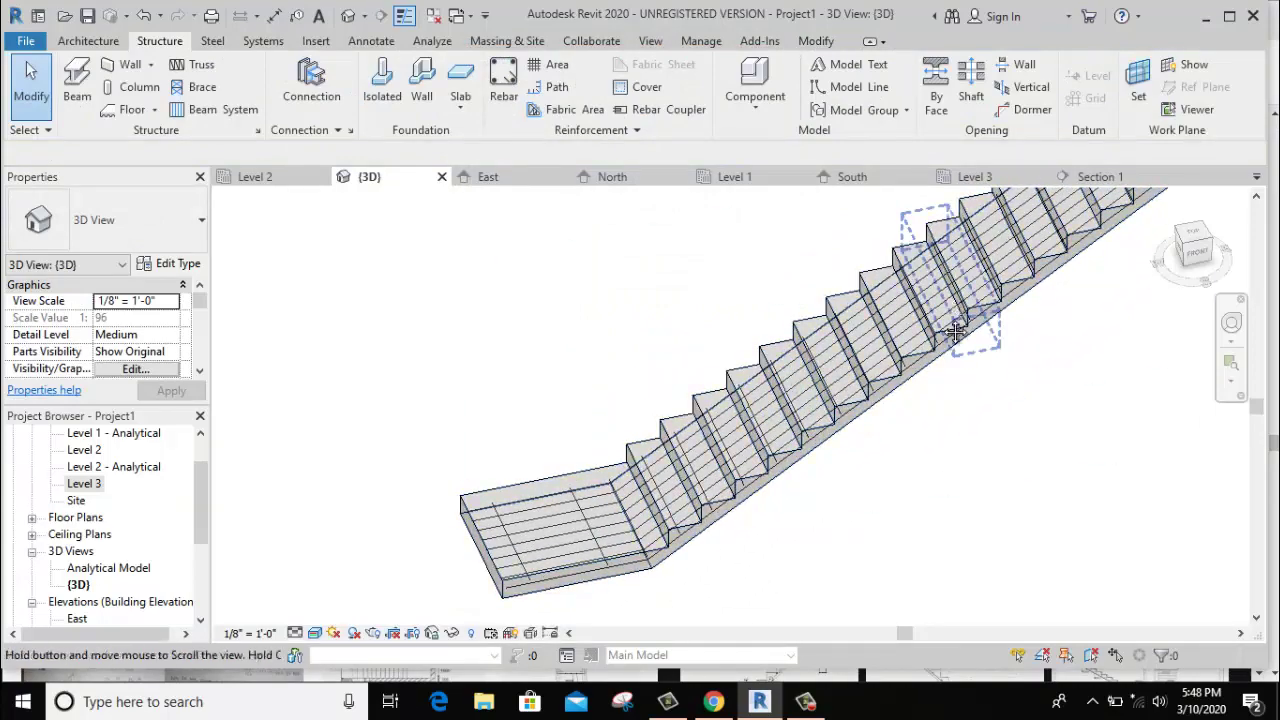
mouse_move(944, 429)
shift+middle_down()
mouse_move(915, 433)
mouse_move(928, 366)
shift+middle_up()
scroll(930, 365, up, 2)
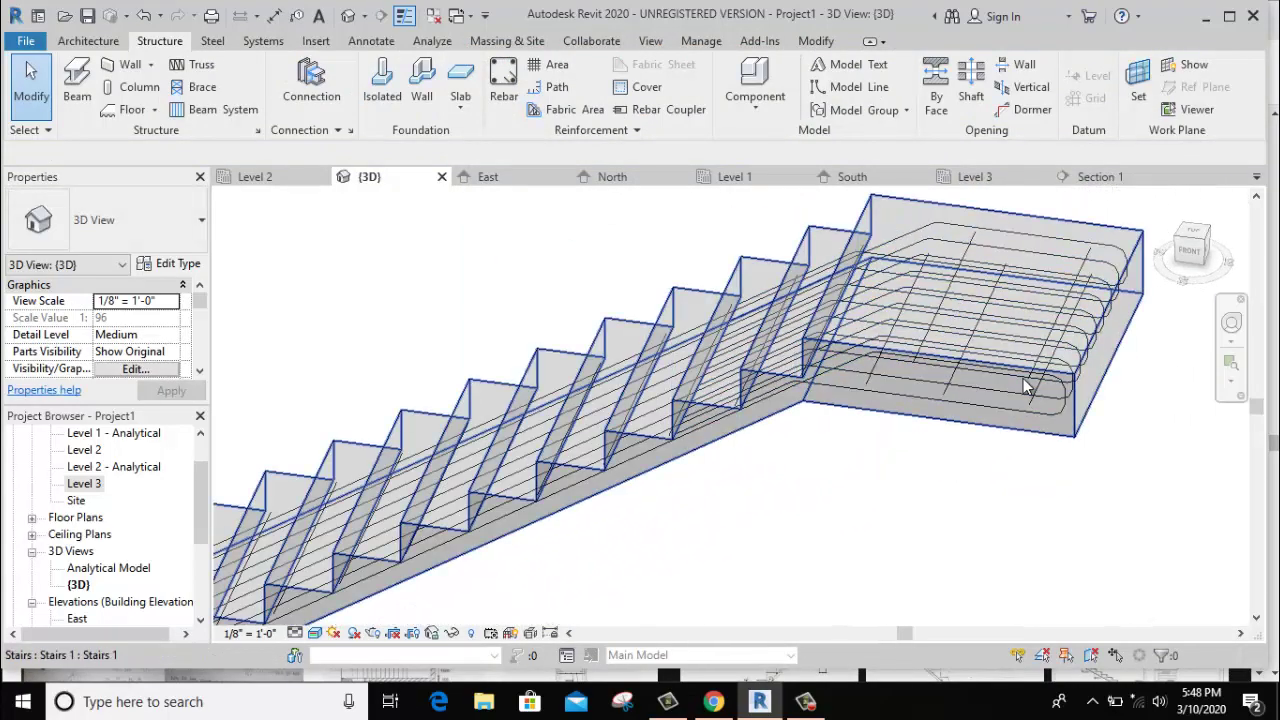